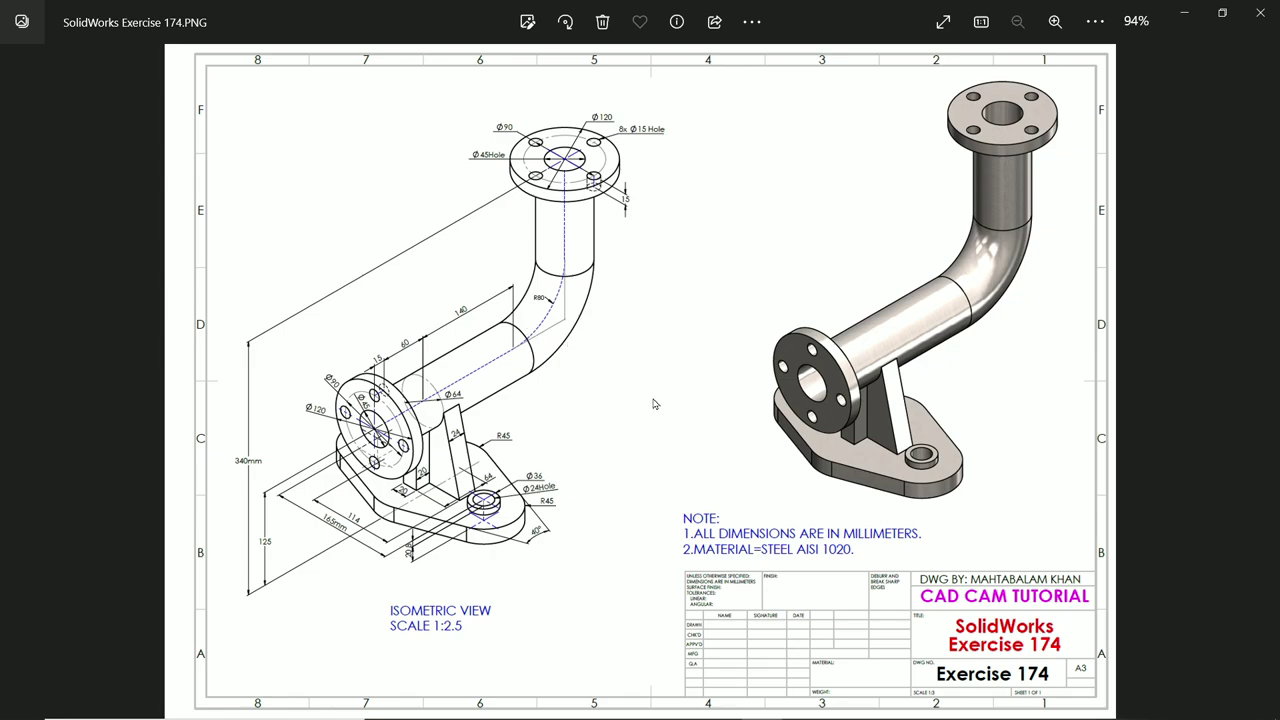
- Examine the pipe, flange and base dimensions in the Exercise 174 drawing and switch to SOLIDWORKS
scroll(507, 299, up, 2)
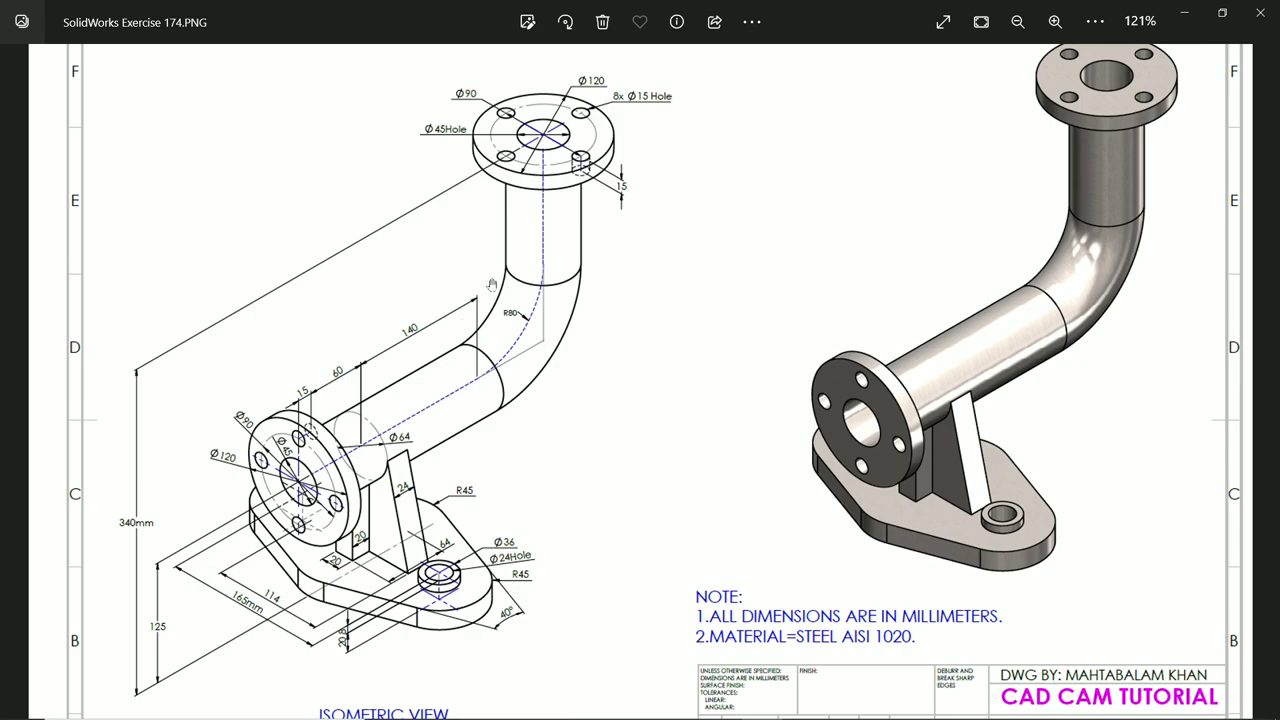
mouse_move(537, 258)
mouse_down()
mouse_move(541, 305)
mouse_move(548, 252)
mouse_up()
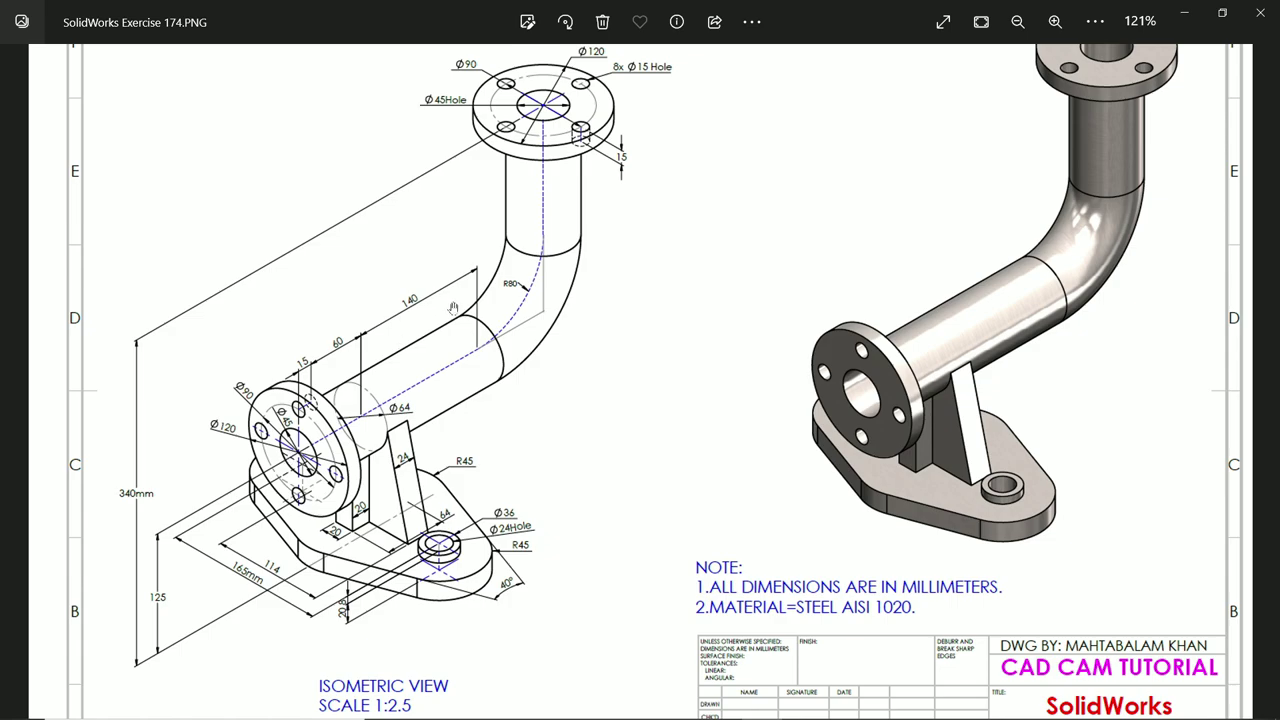
drag(452, 337, 421, 316)
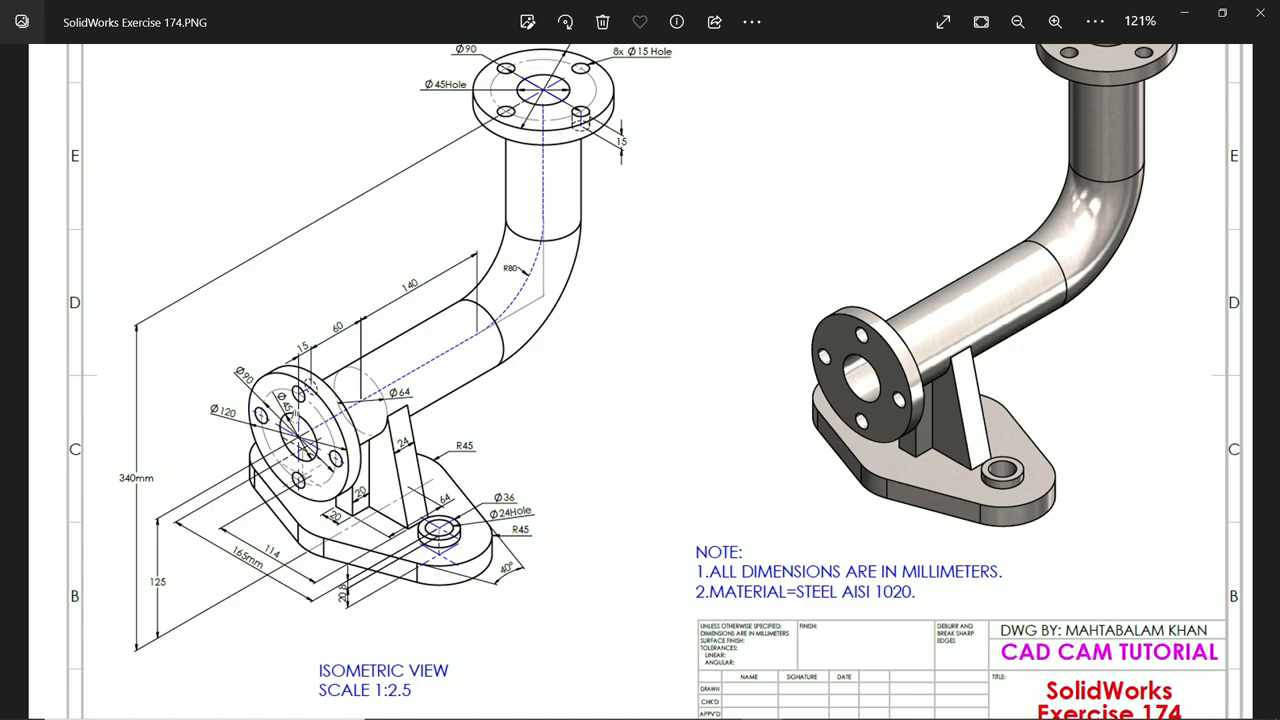
drag(417, 336, 418, 412)
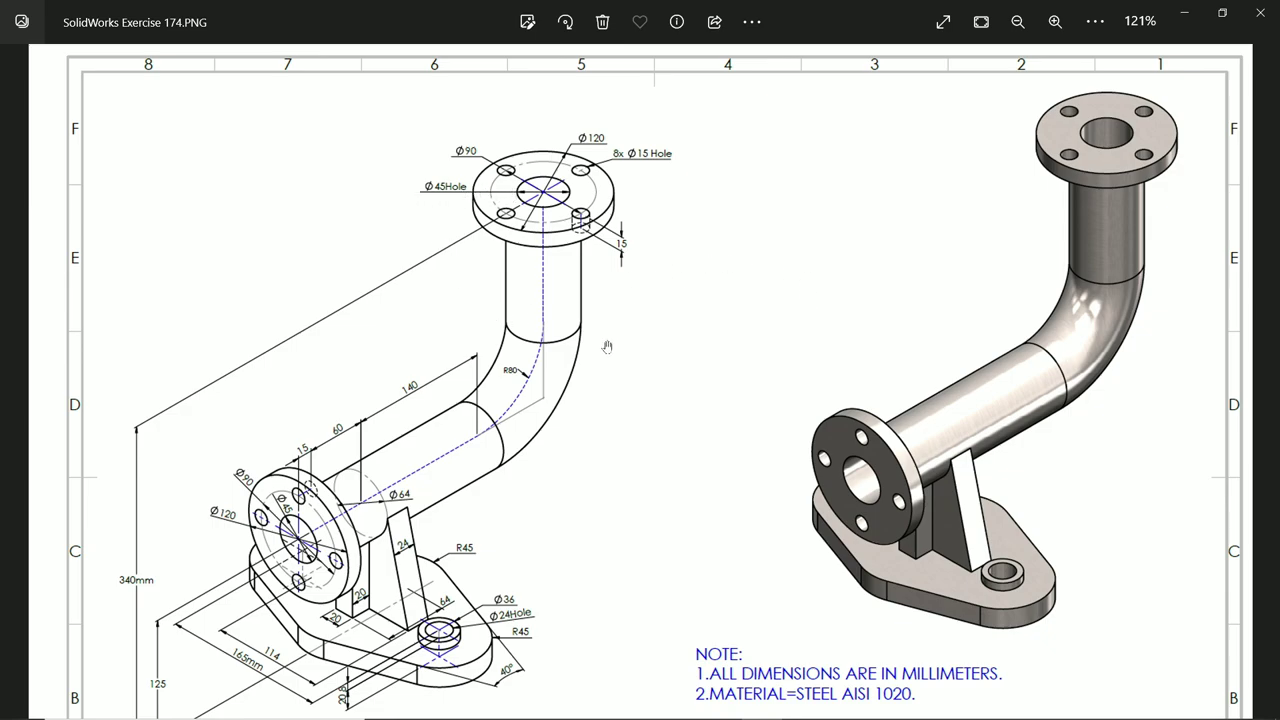
drag(592, 368, 623, 314)
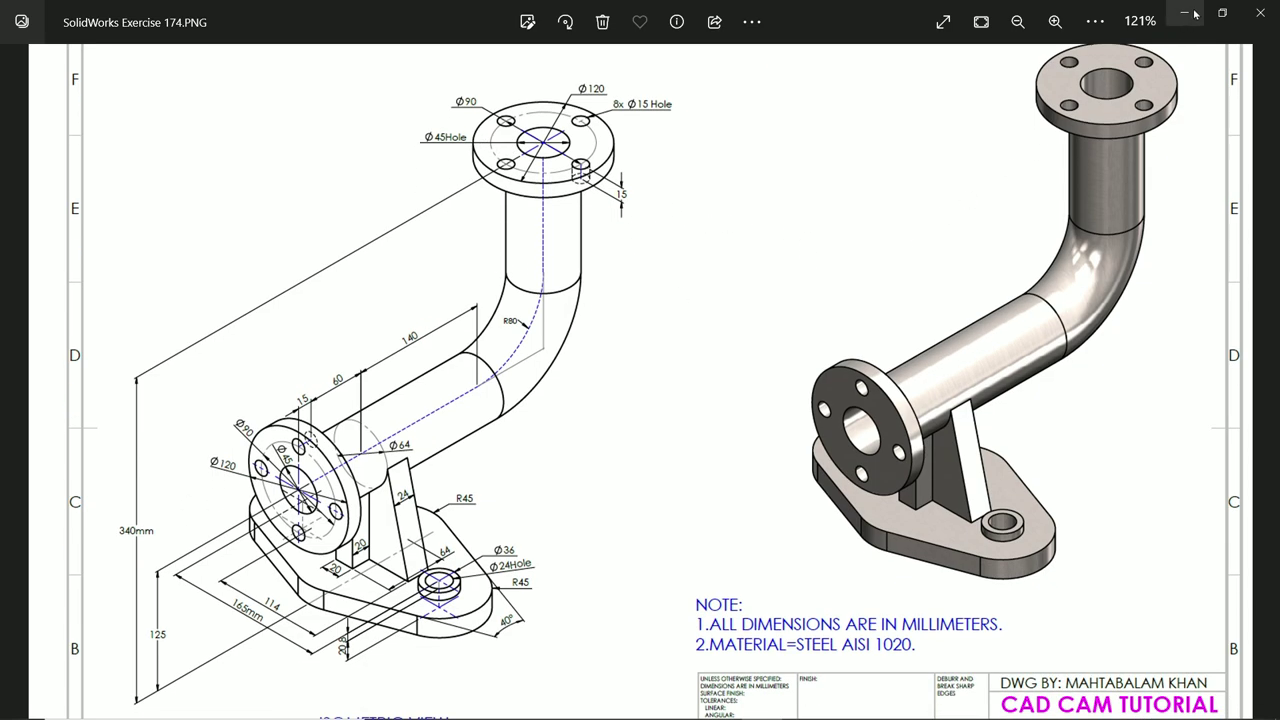
click(1195, 13)
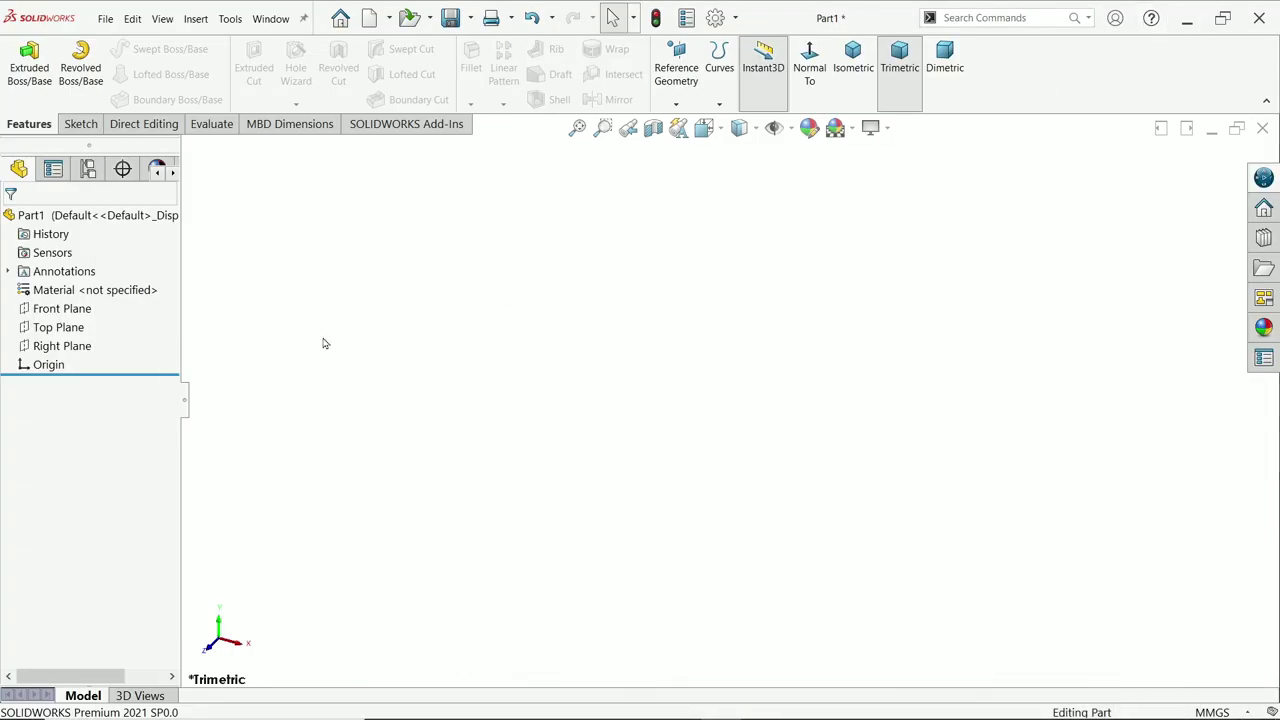
- Sketch two connected lines on the Right Plane: about 59 mm down from the origin, and about 122 mm roughly horizontally toward +Z
click(66, 345)
click(82, 320)
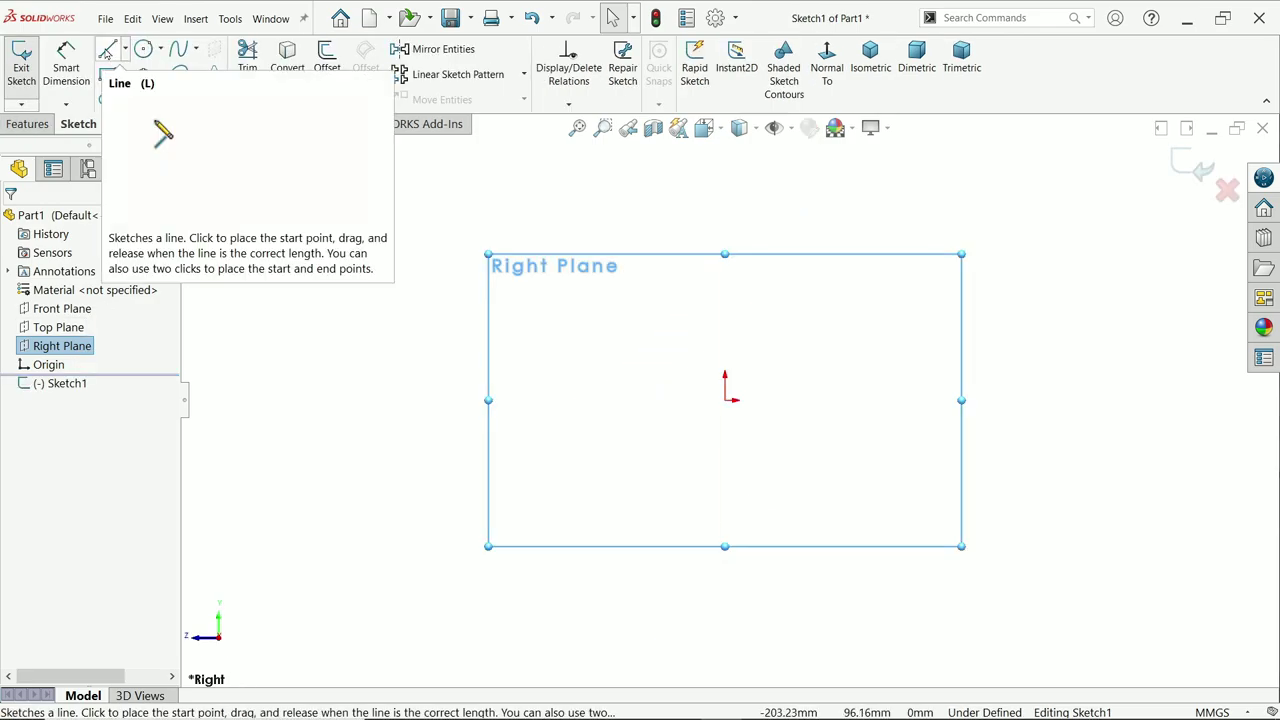
click(107, 52)
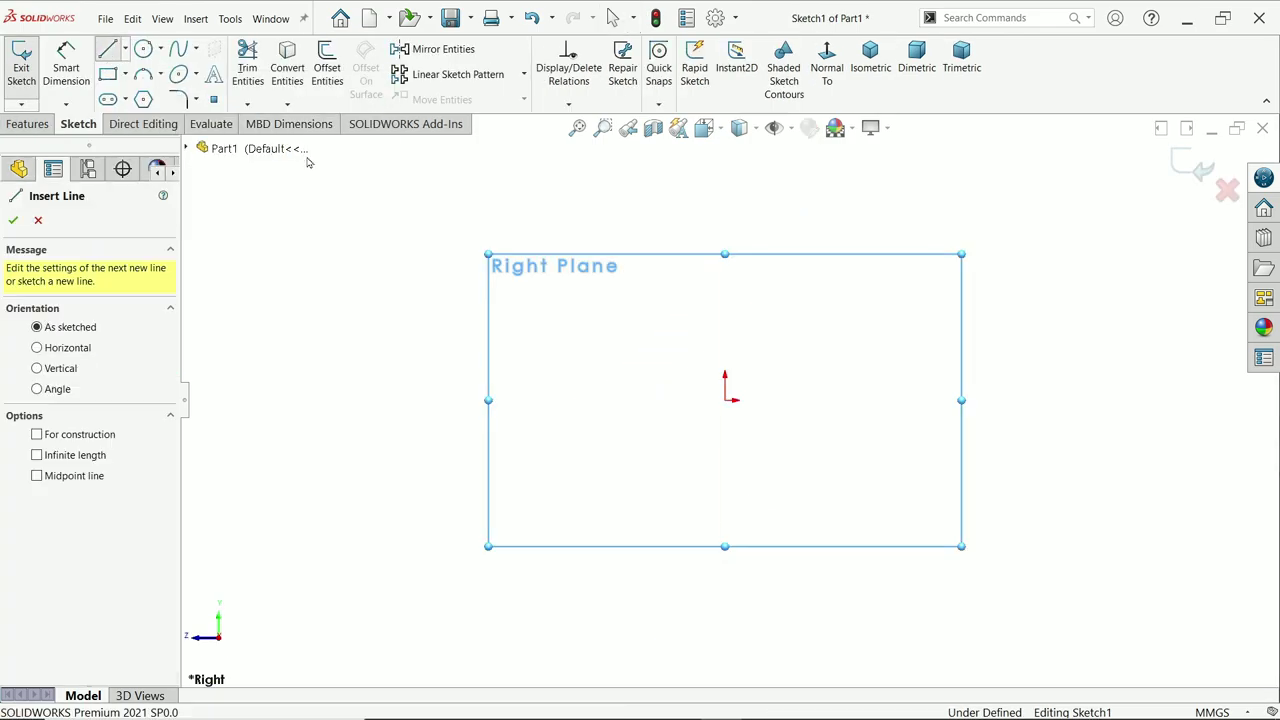
click(727, 401)
click(721, 557)
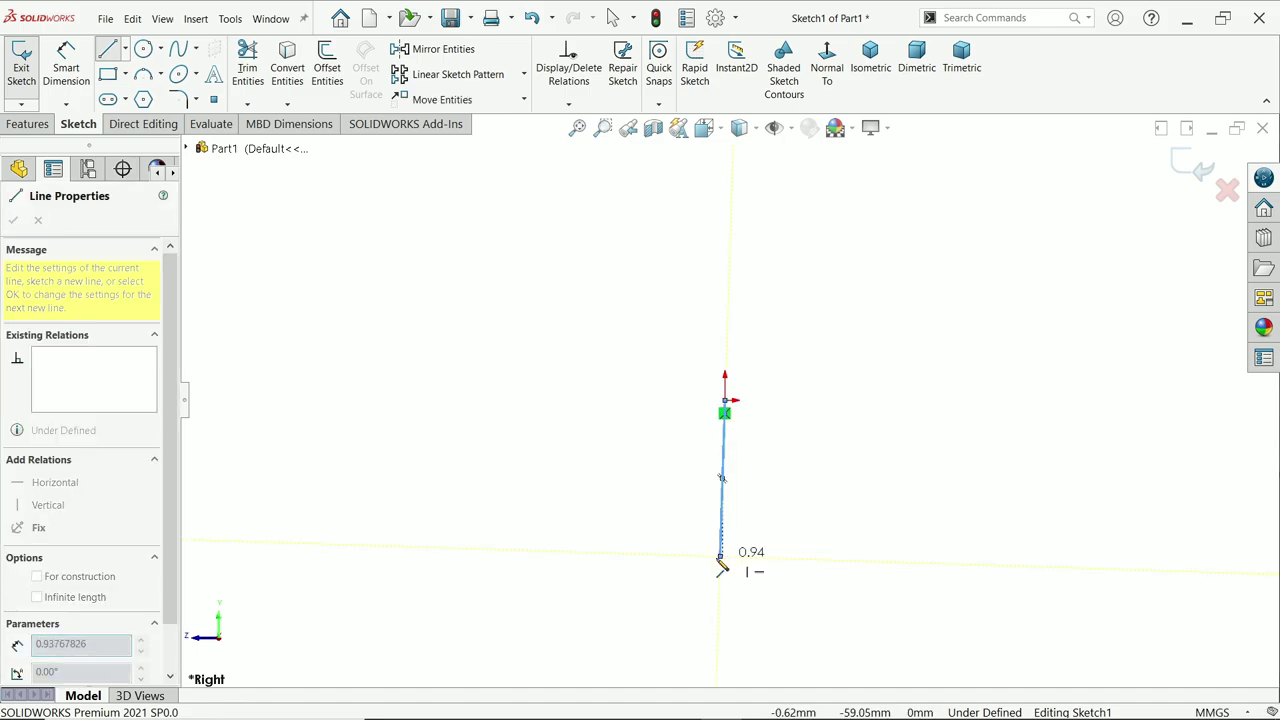
click(397, 570)
right_click(392, 430)
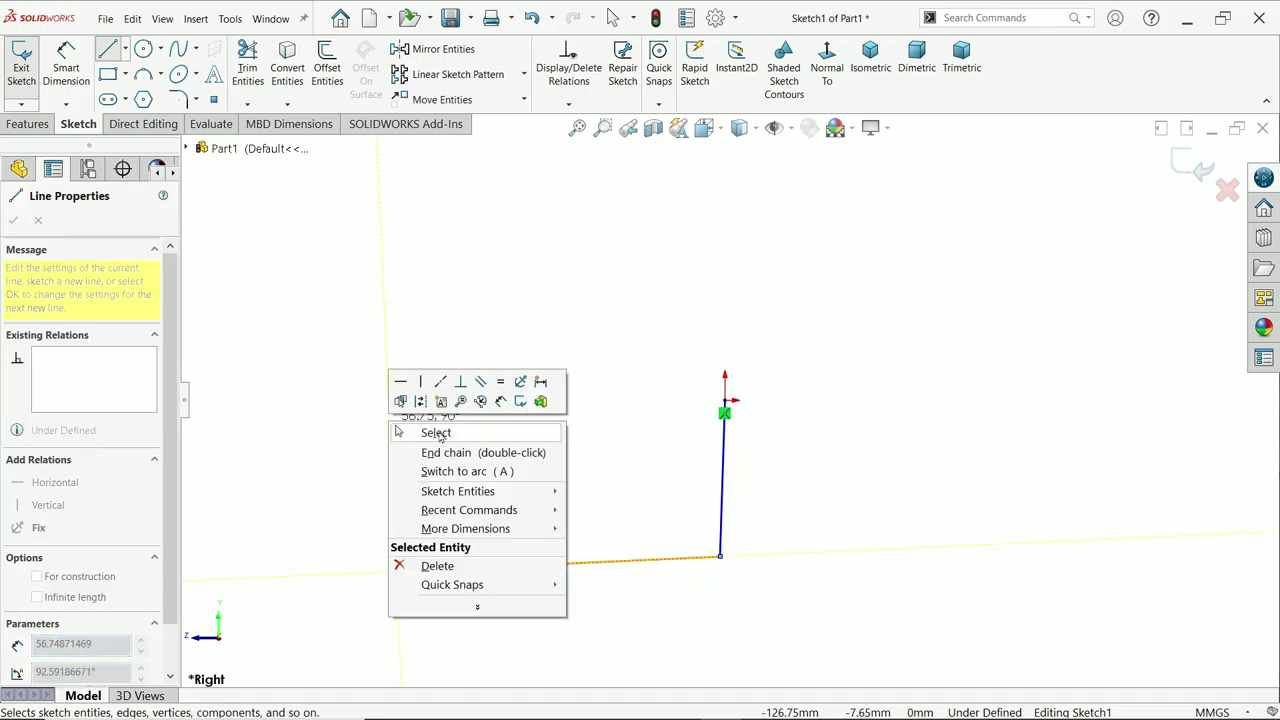
click(437, 432)
- Make the line from the origin vertical and the lower line horizontal
click(724, 507)
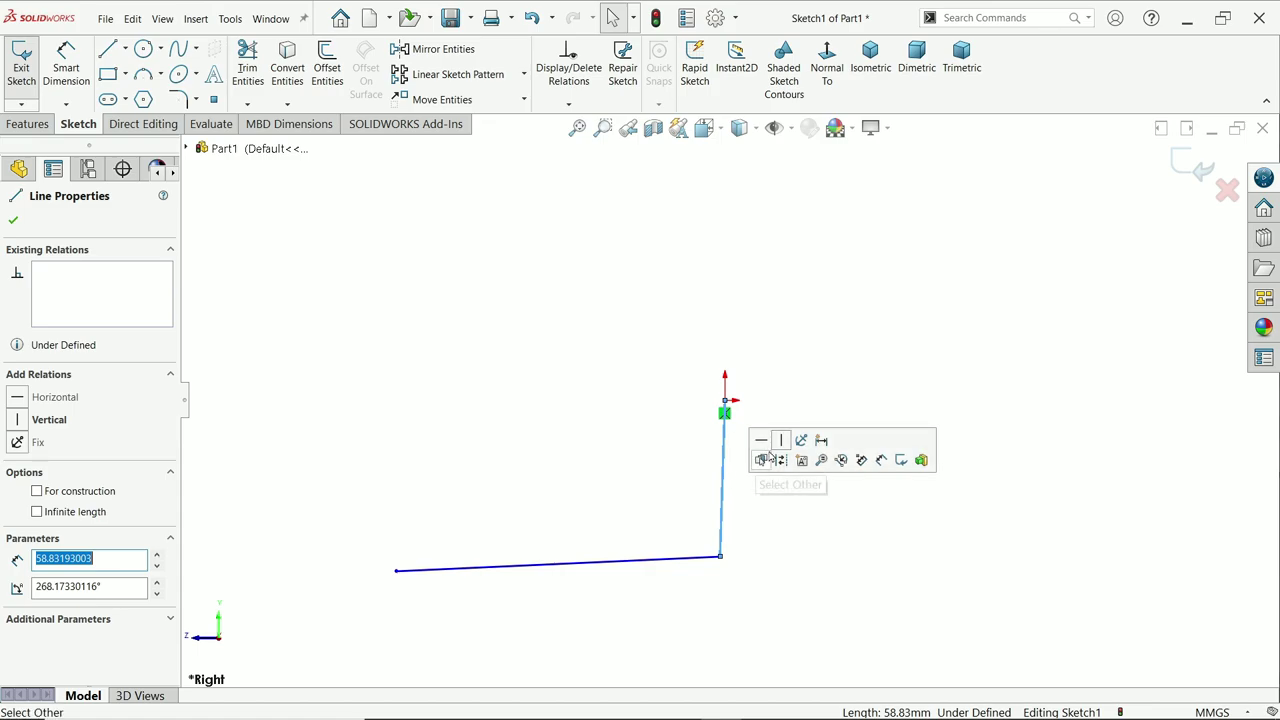
click(786, 455)
click(691, 565)
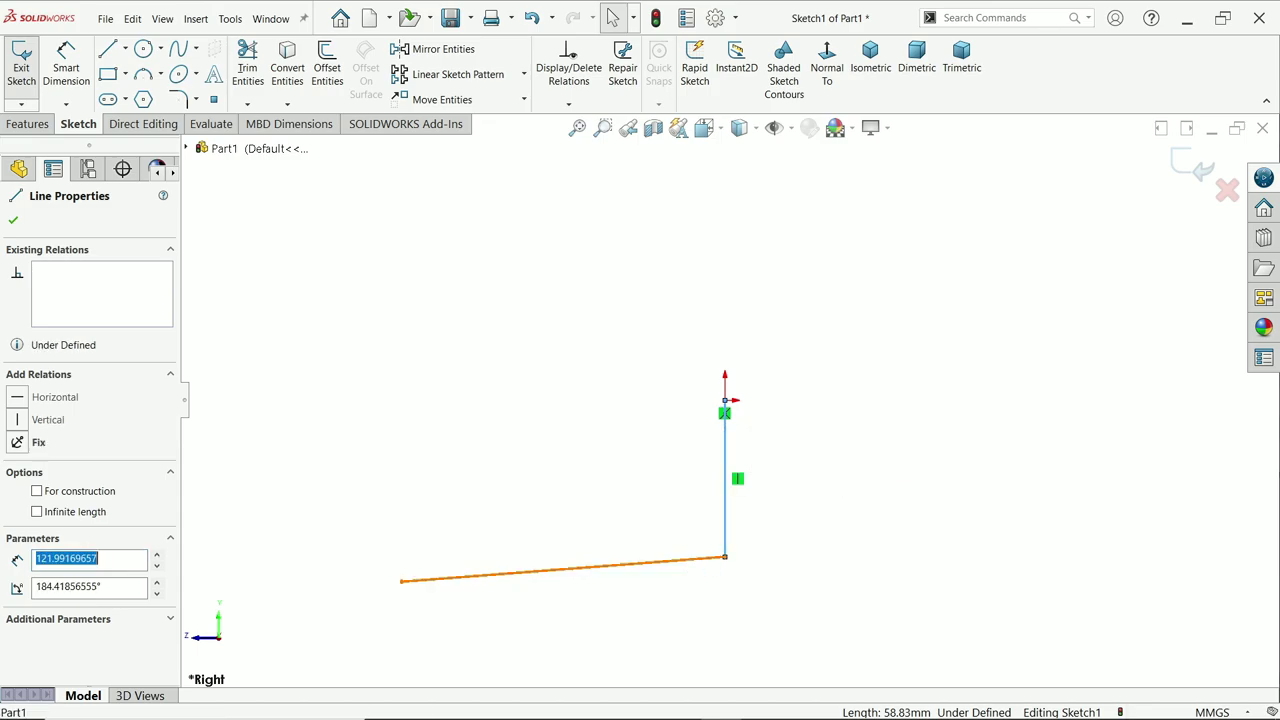
click(727, 502)
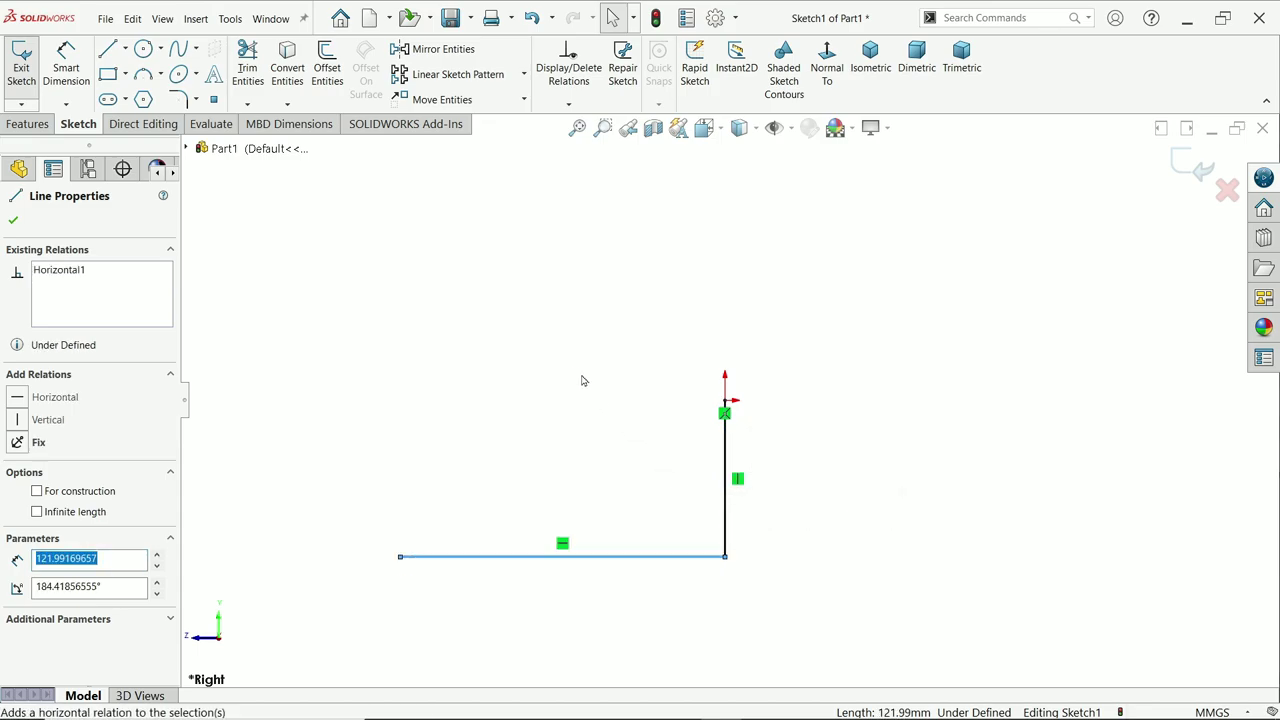
- Dimension the vertical line's length as 340-125 mm
click(65, 72)
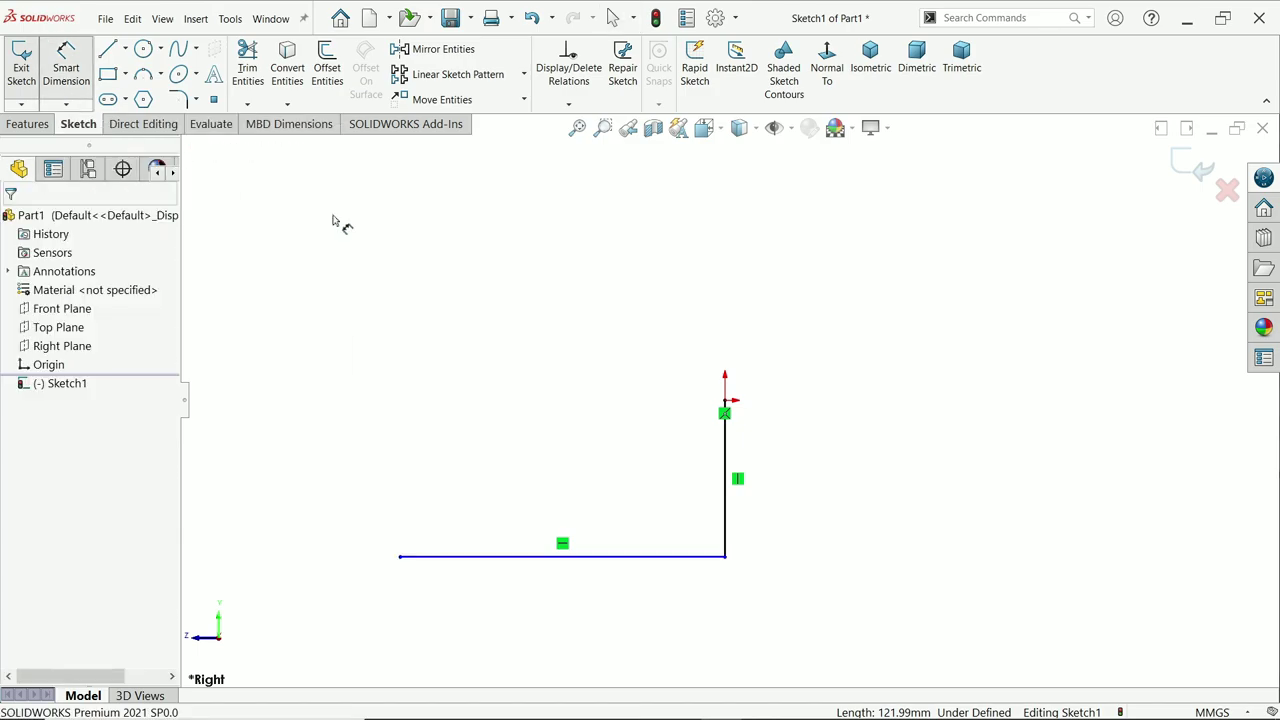
click(724, 458)
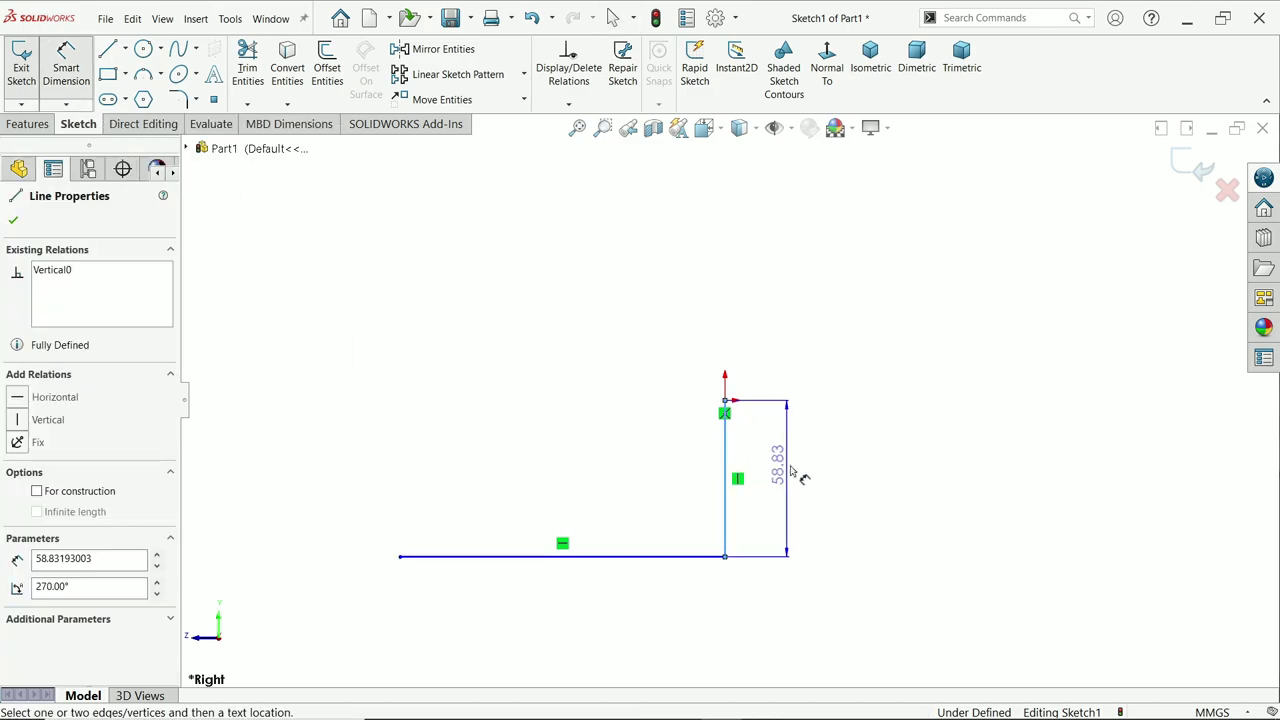
click(800, 465)
text(3)
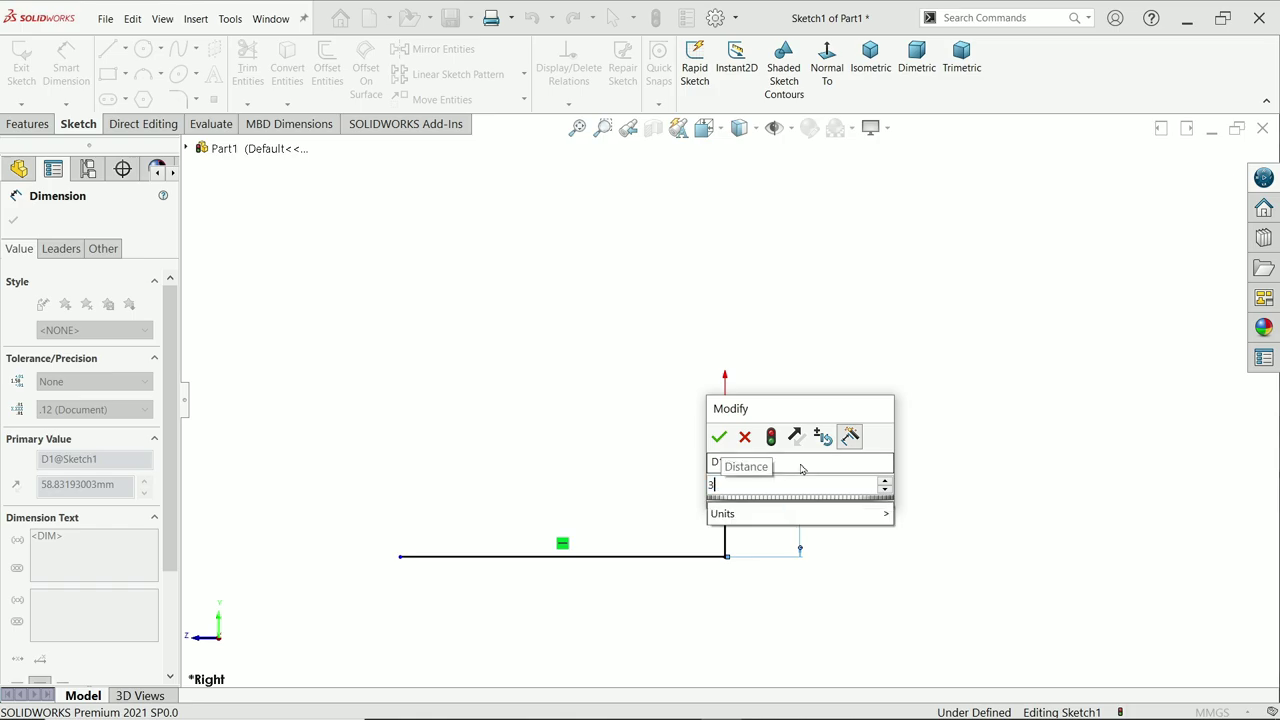
text(40-125)
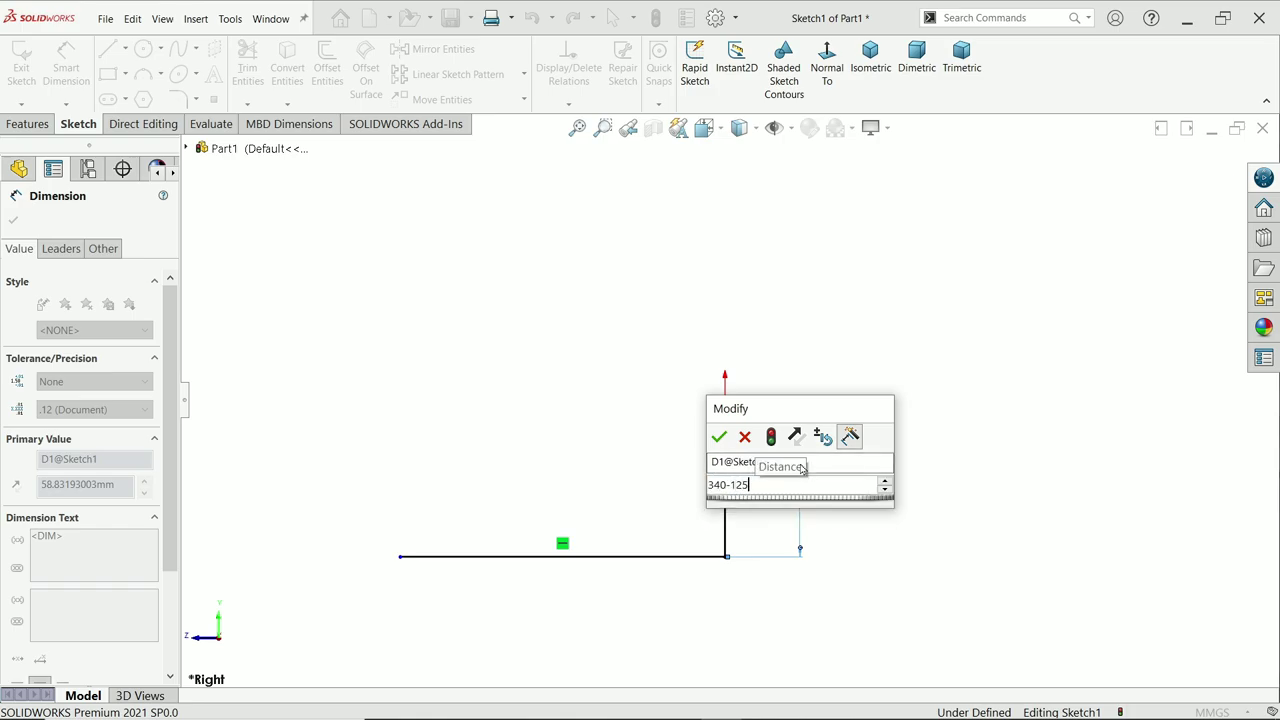
key(Return)
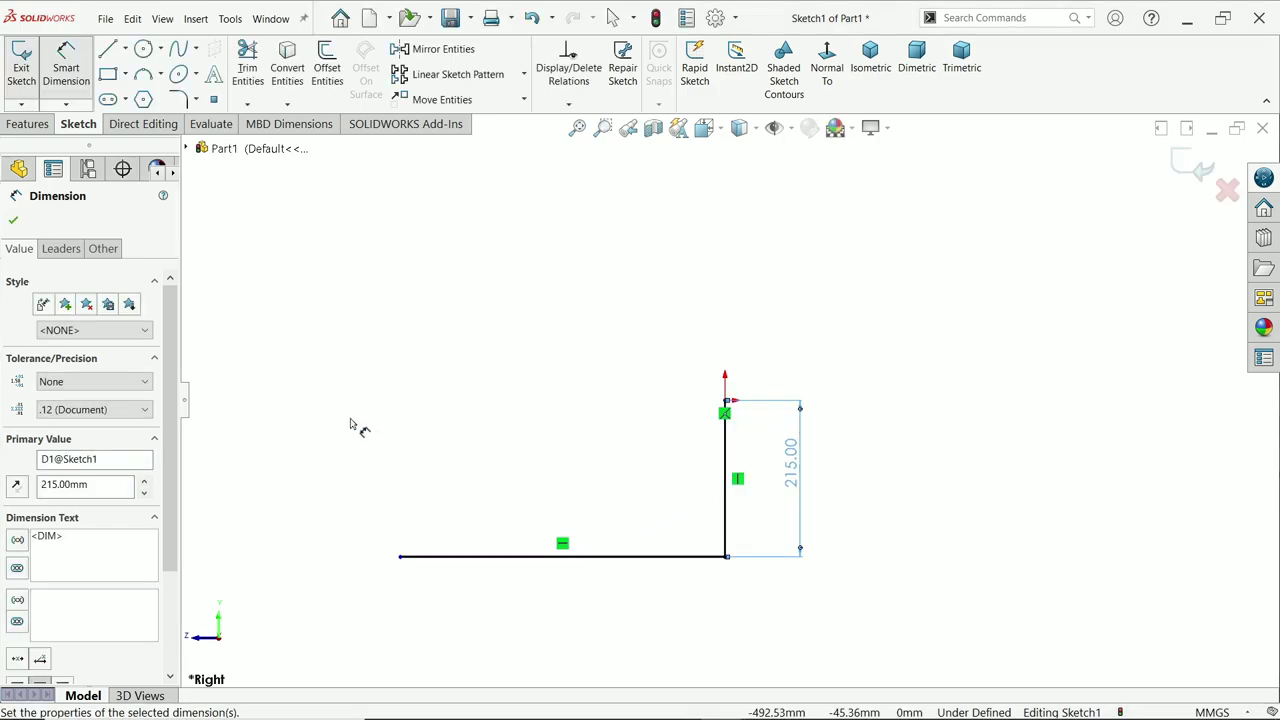
- Round the corner between the two lines with an 80 mm sketch fillet
click(186, 100)
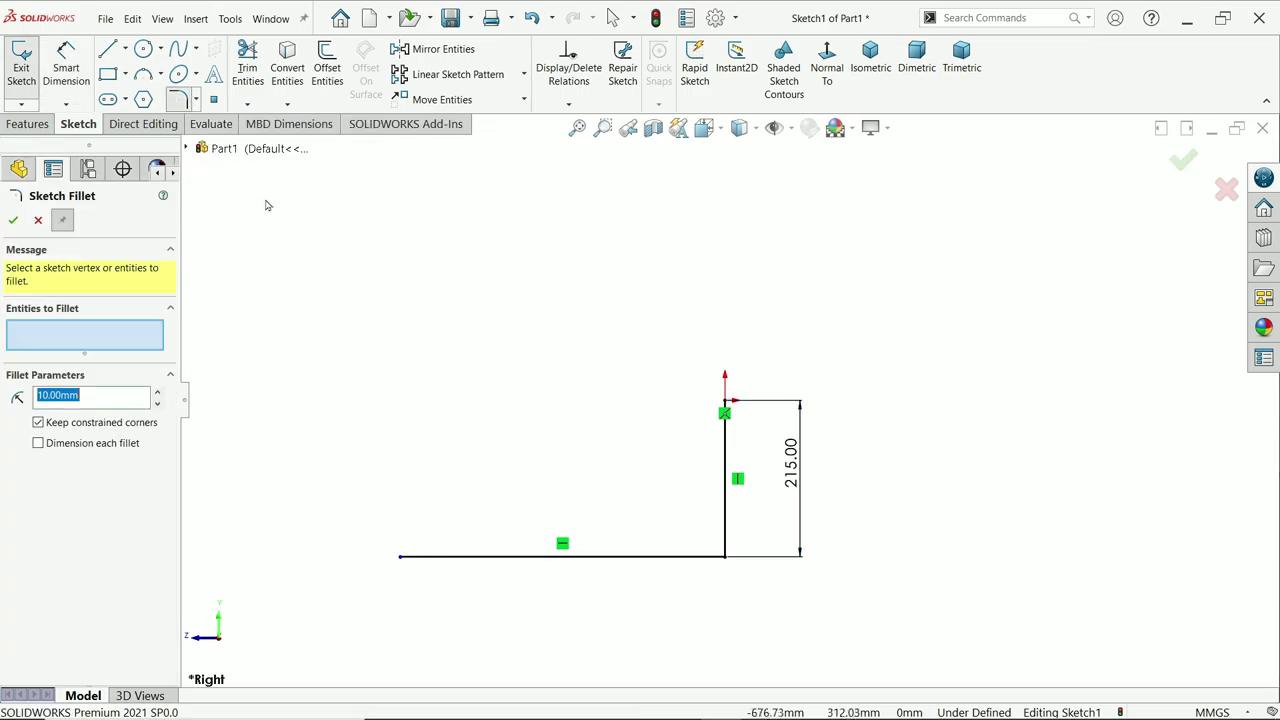
text(80)
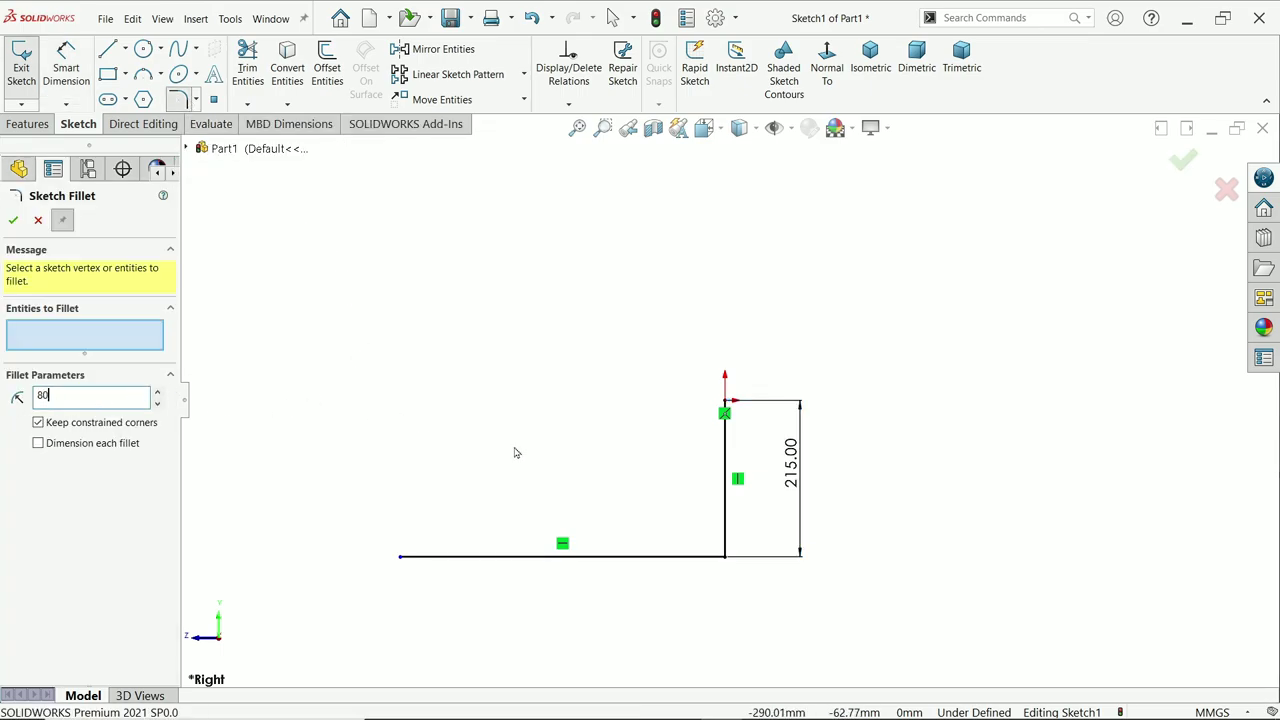
click(722, 567)
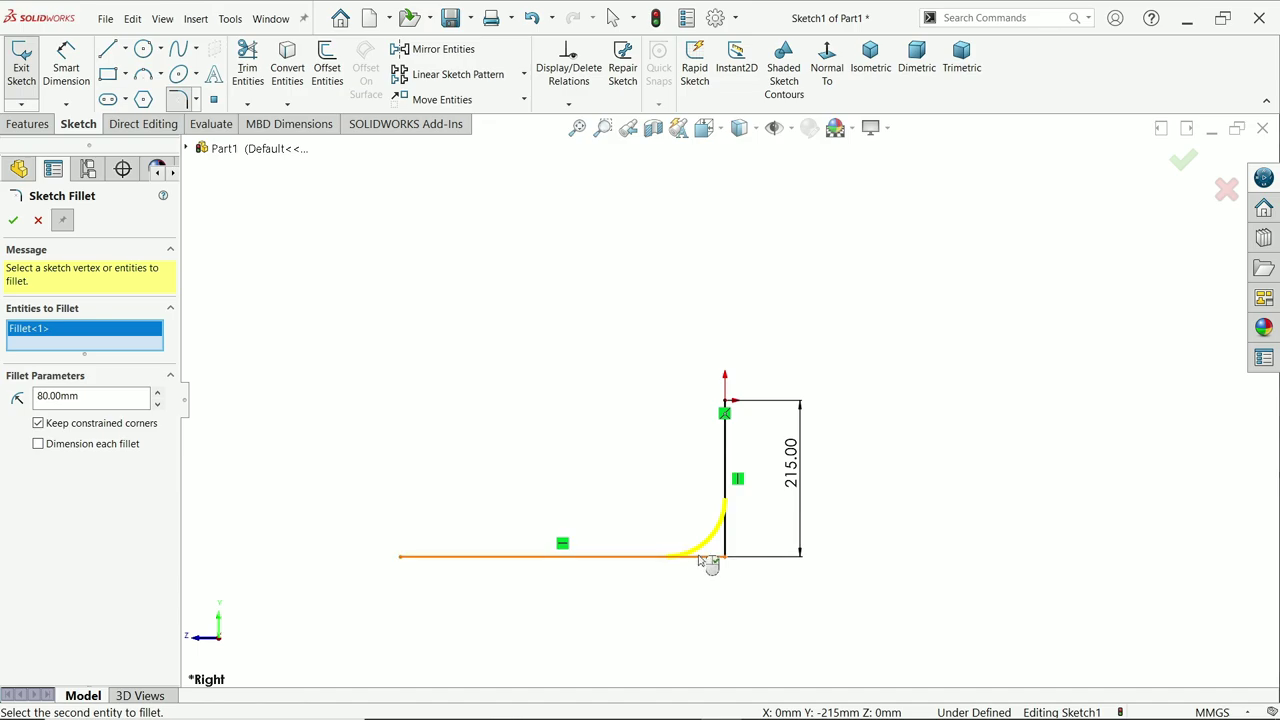
click(13, 220)
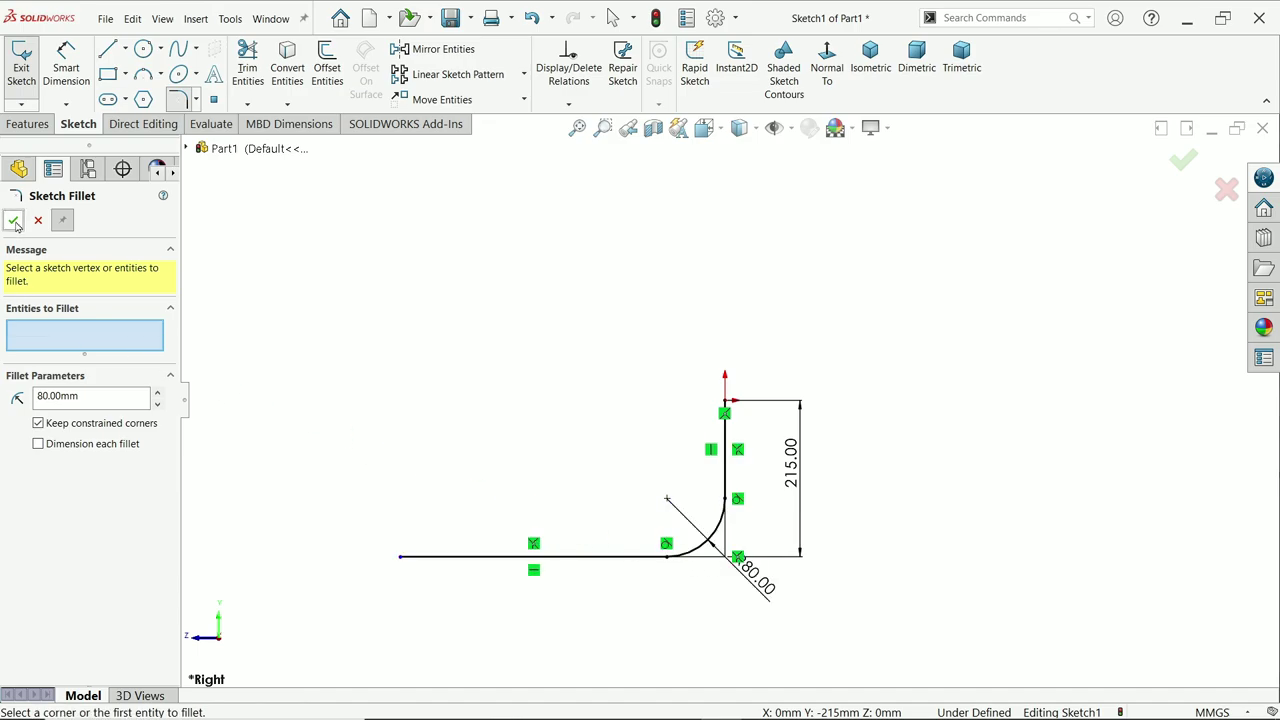
click(38, 220)
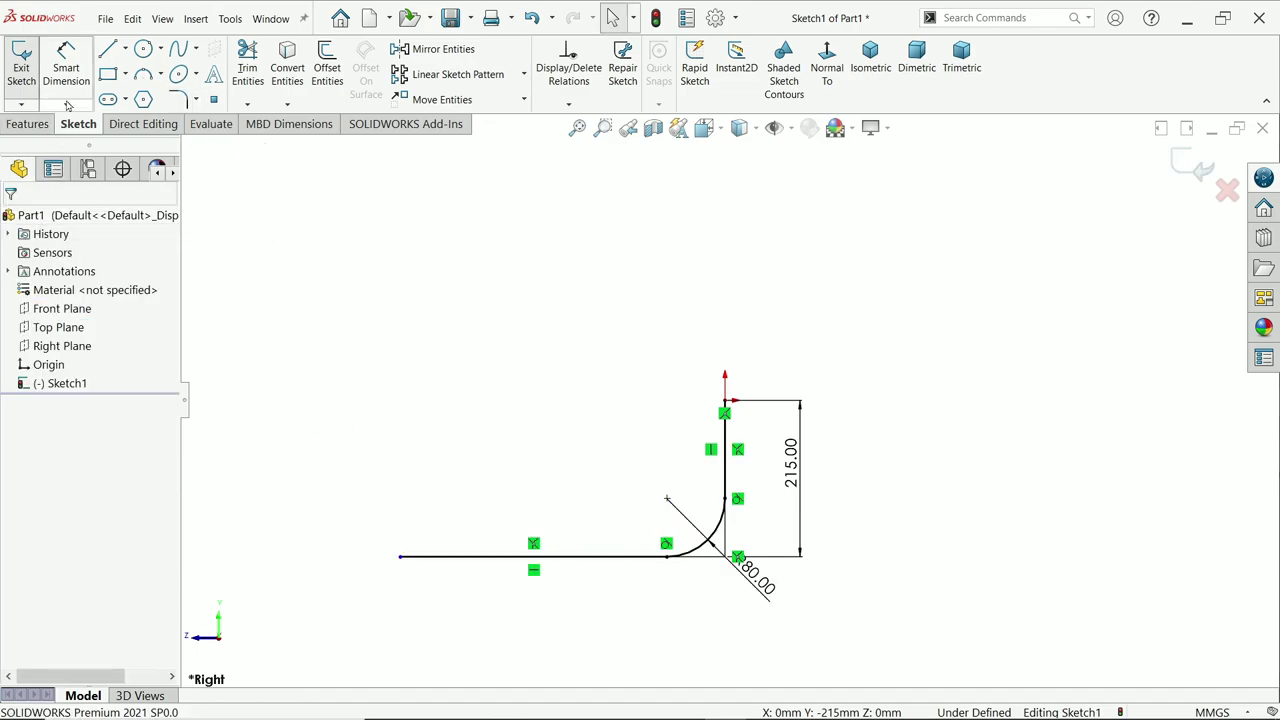
- Dimension the horizontal line's length as 140+60 mm and exit the sketch
key(f)
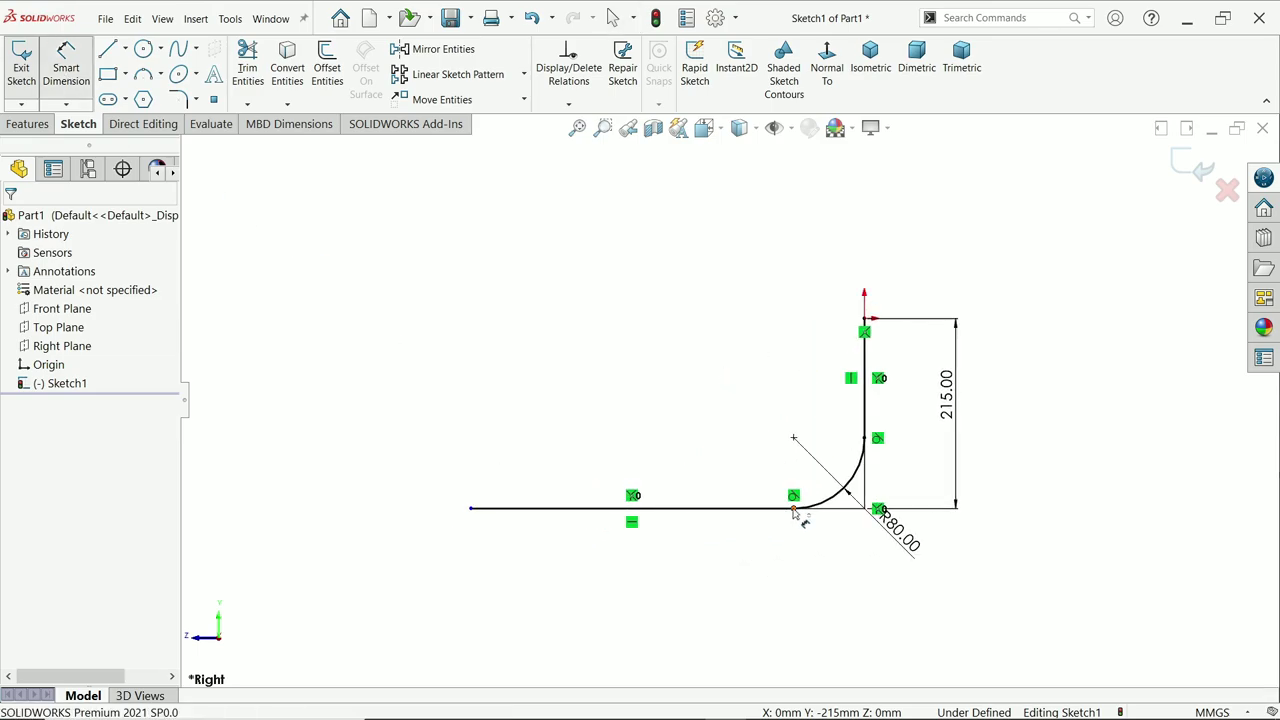
click(715, 509)
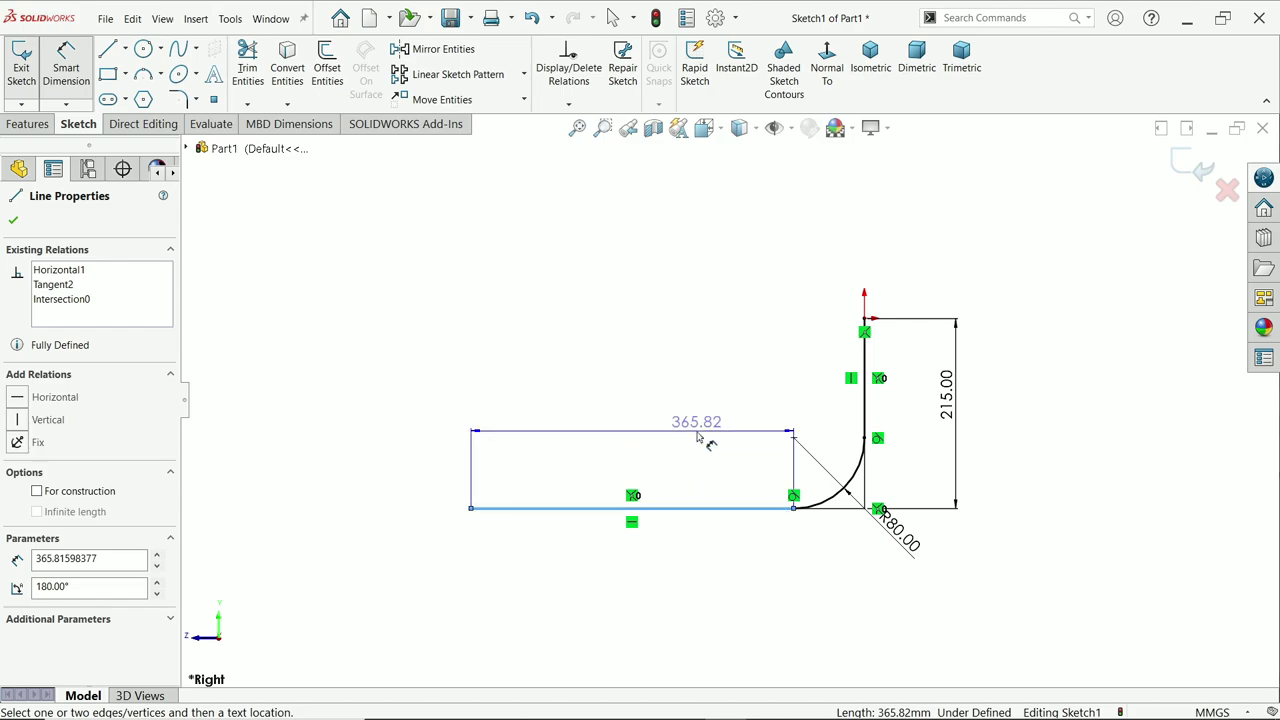
click(658, 562)
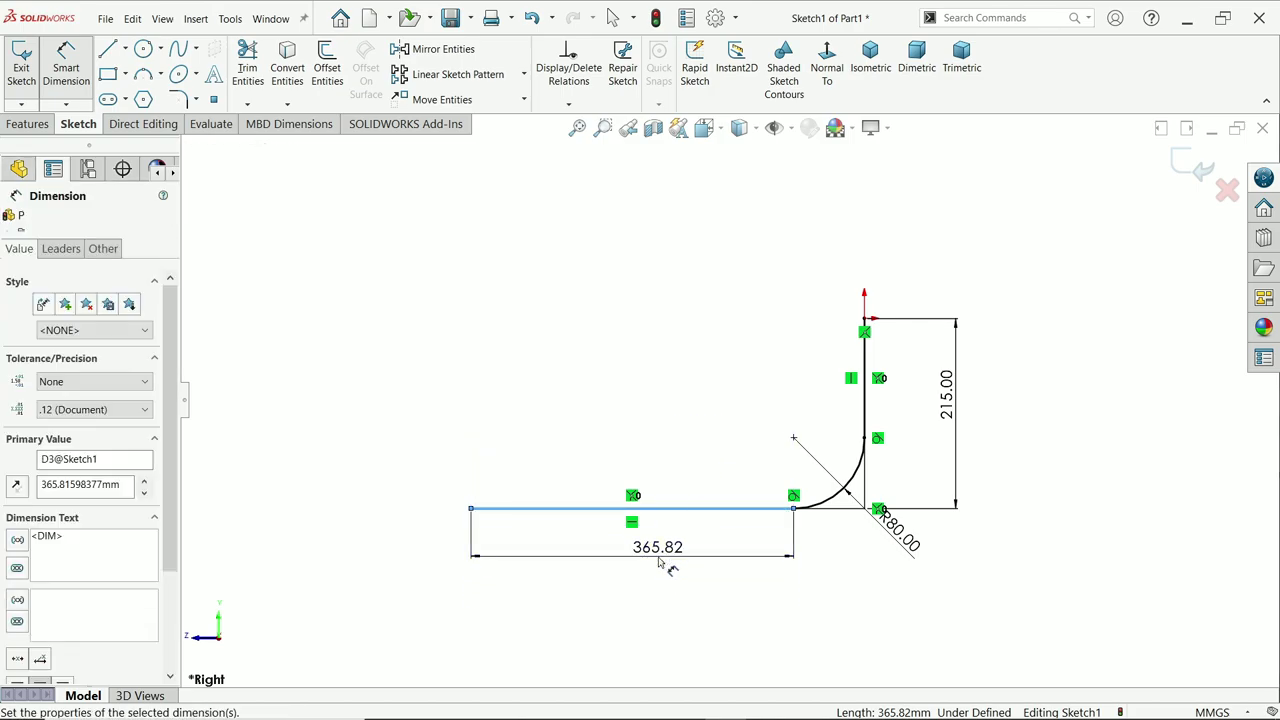
text(140)
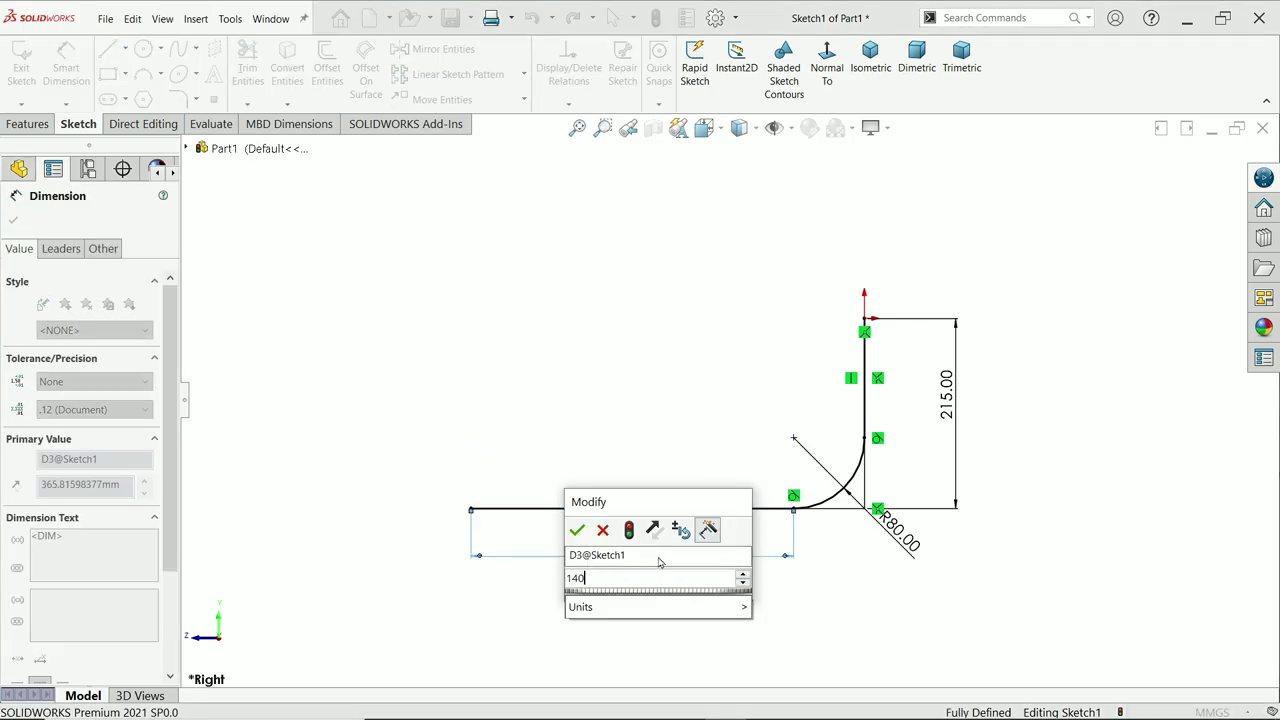
text(+60)
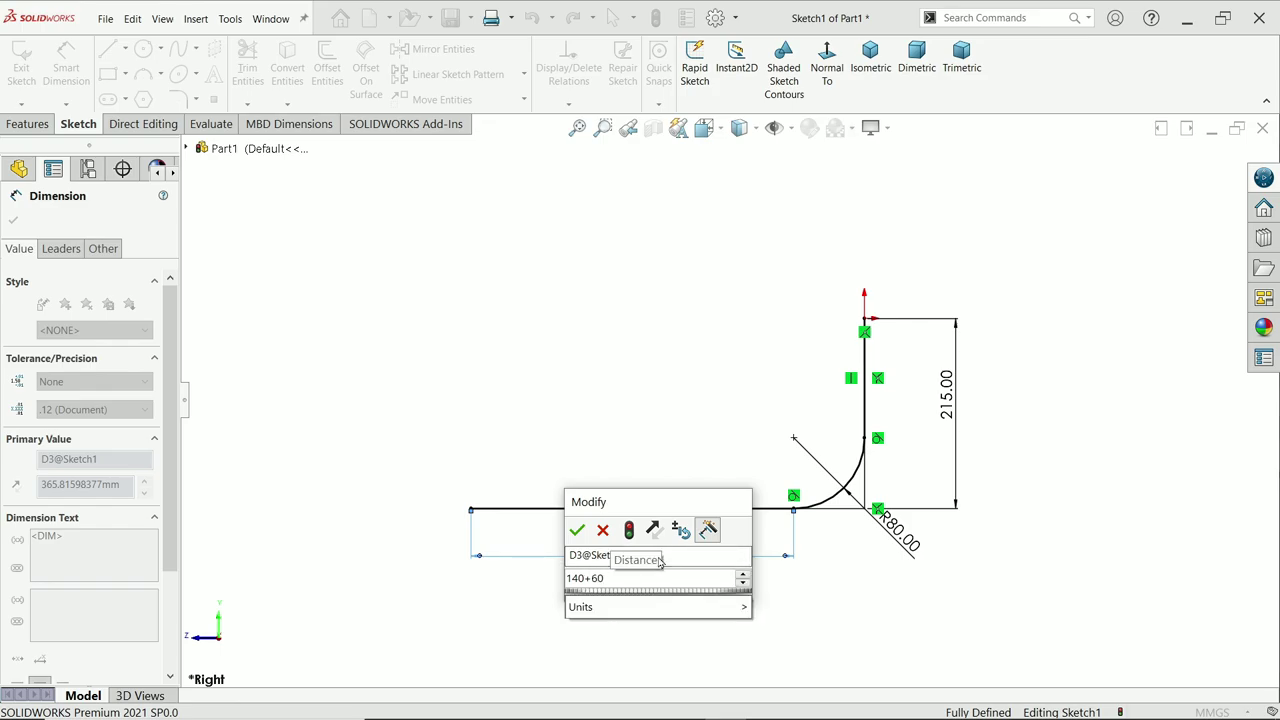
key(Return)
scroll(765, 428, down, 1)
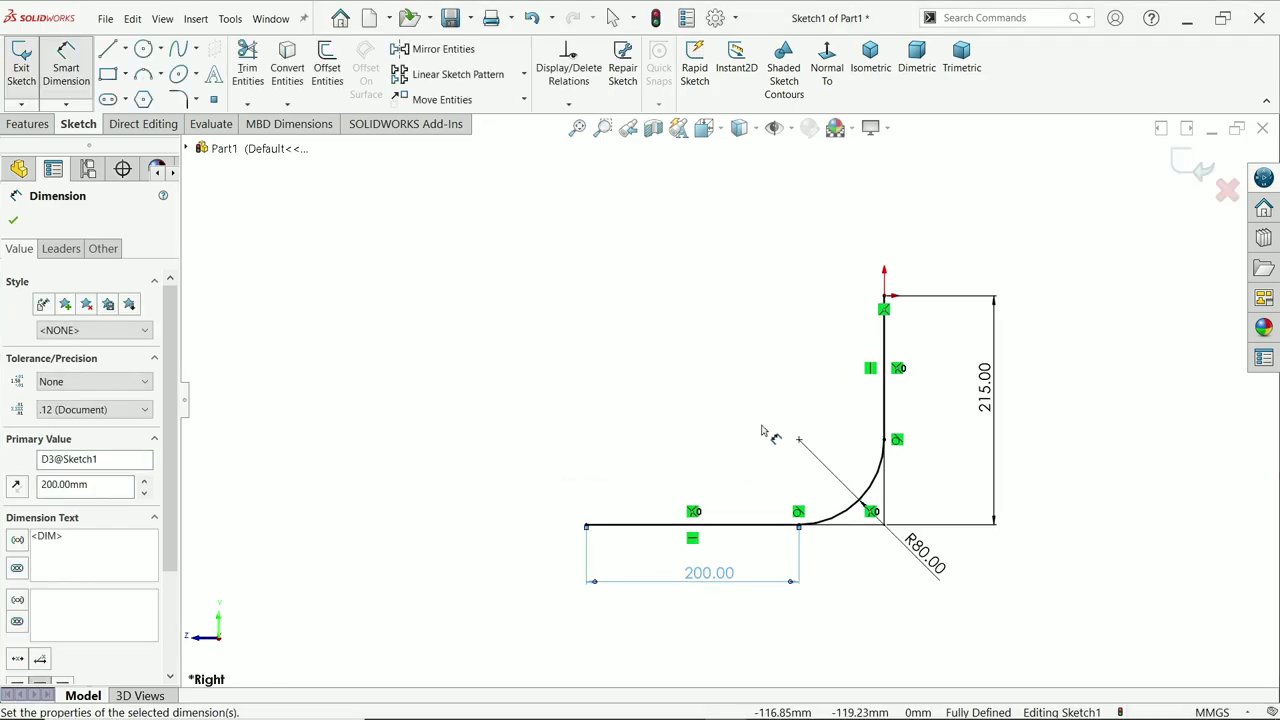
click(1176, 169)
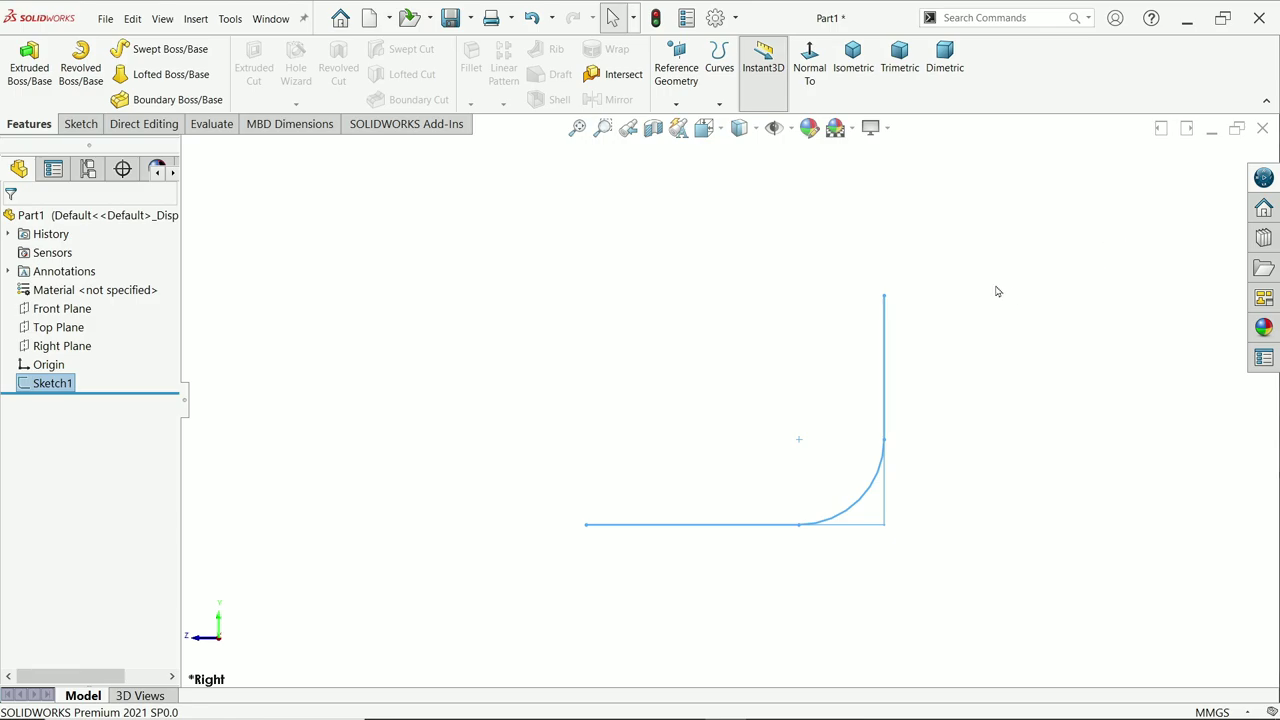
- Set up a sweep along the bend path with a 64 mm circular profile and make it a thin feature
click(853, 60)
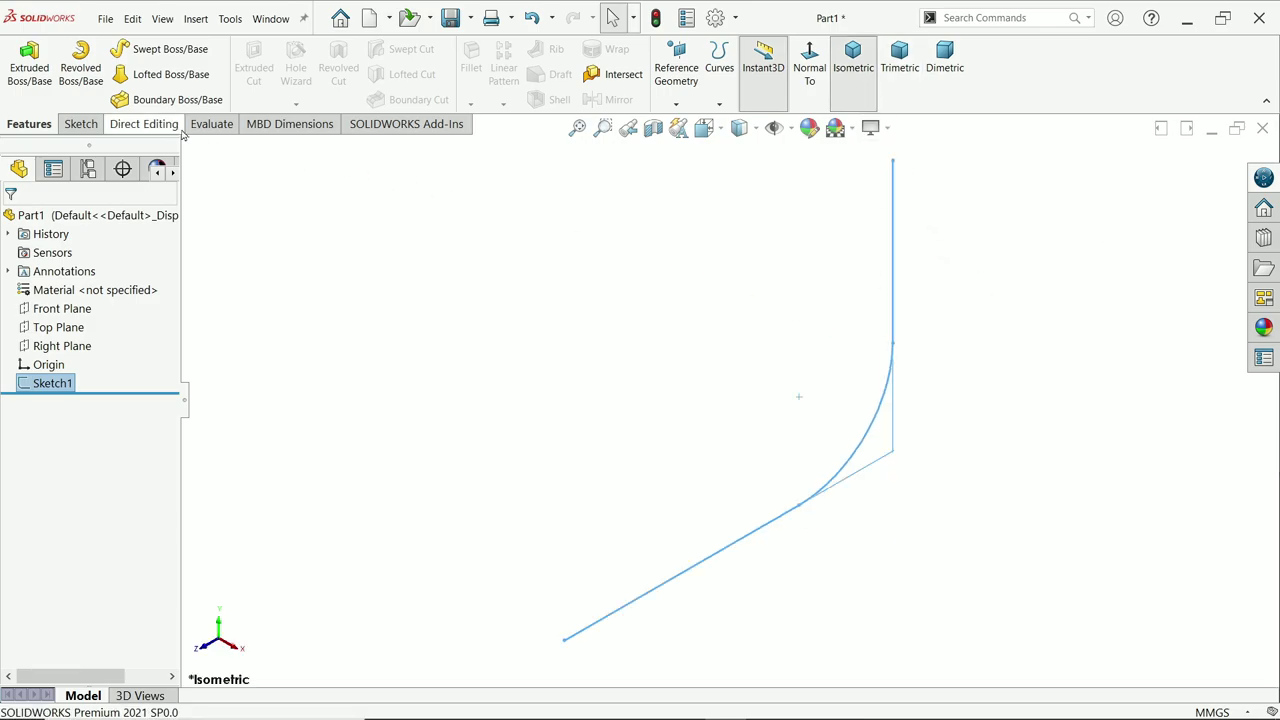
click(160, 50)
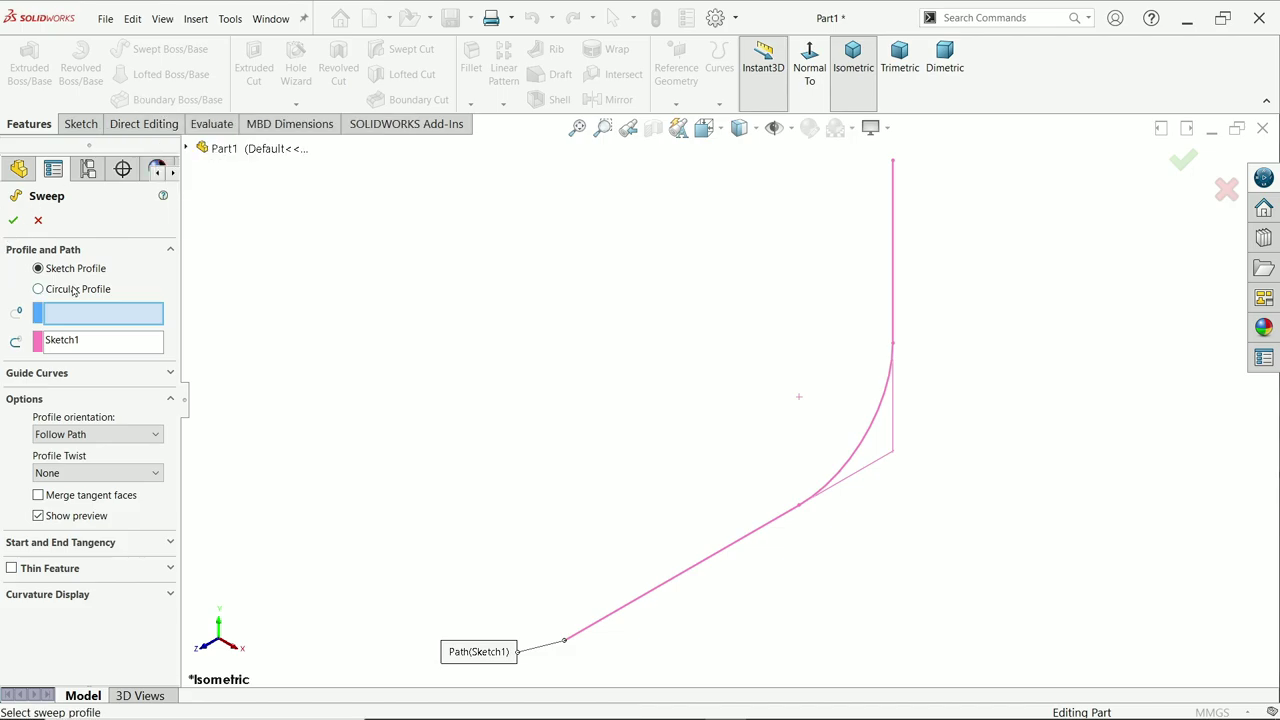
click(39, 289)
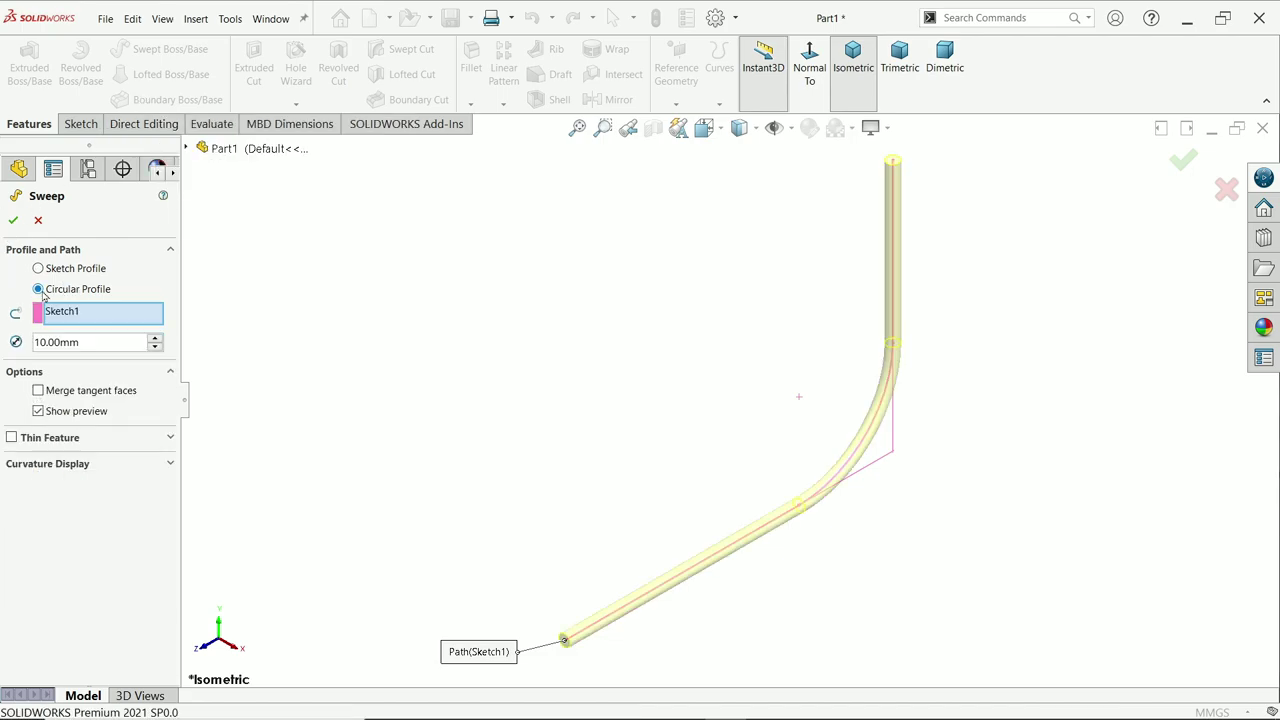
click(70, 318)
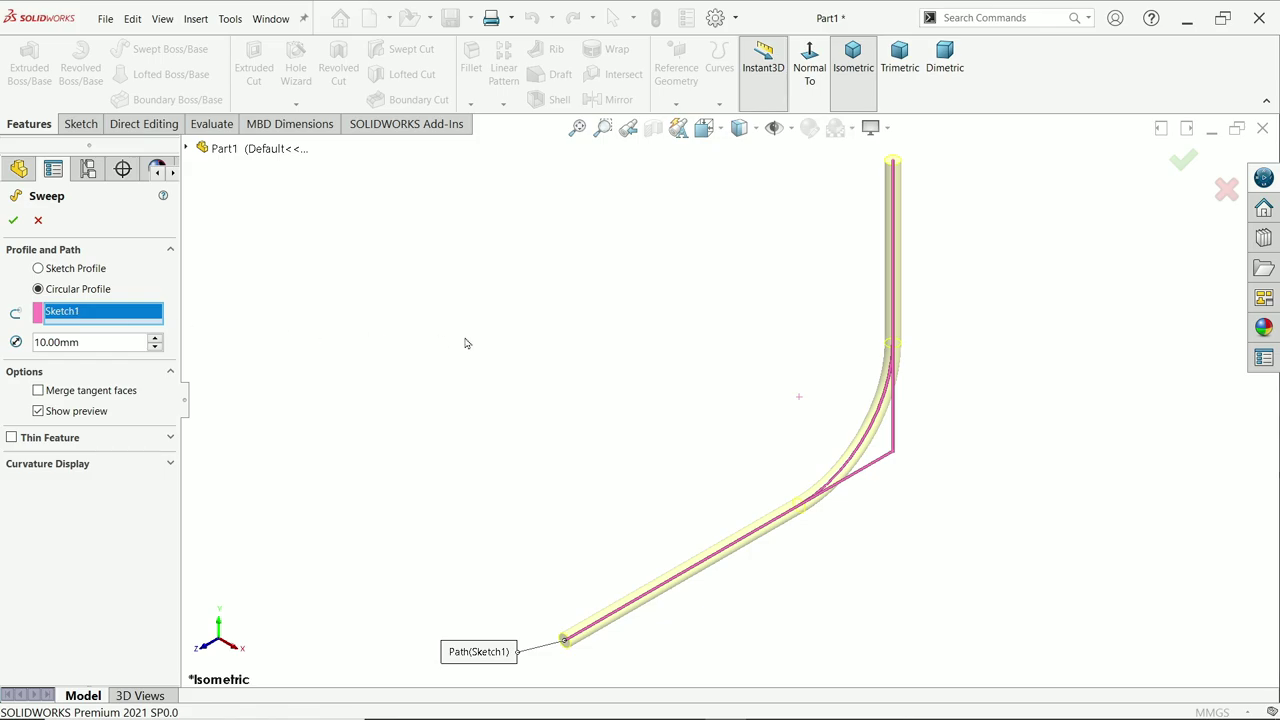
double_click(67, 342)
text(64)
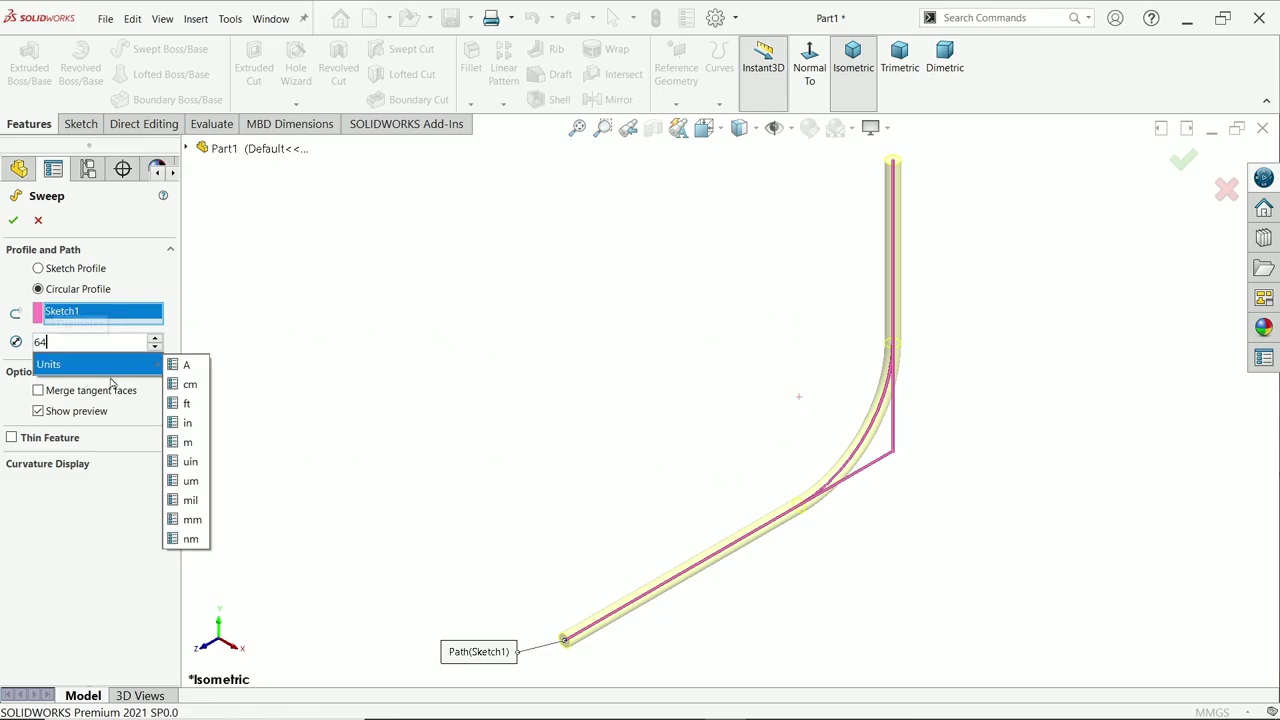
key(Return)
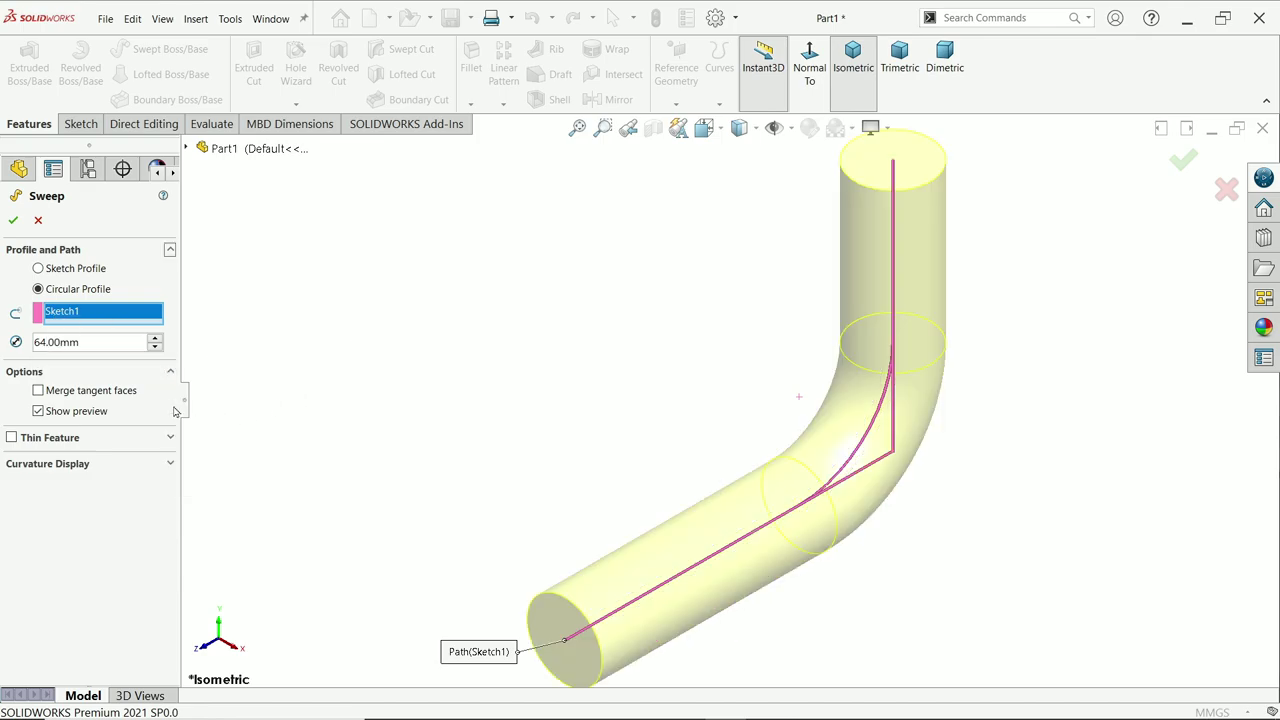
click(11, 438)
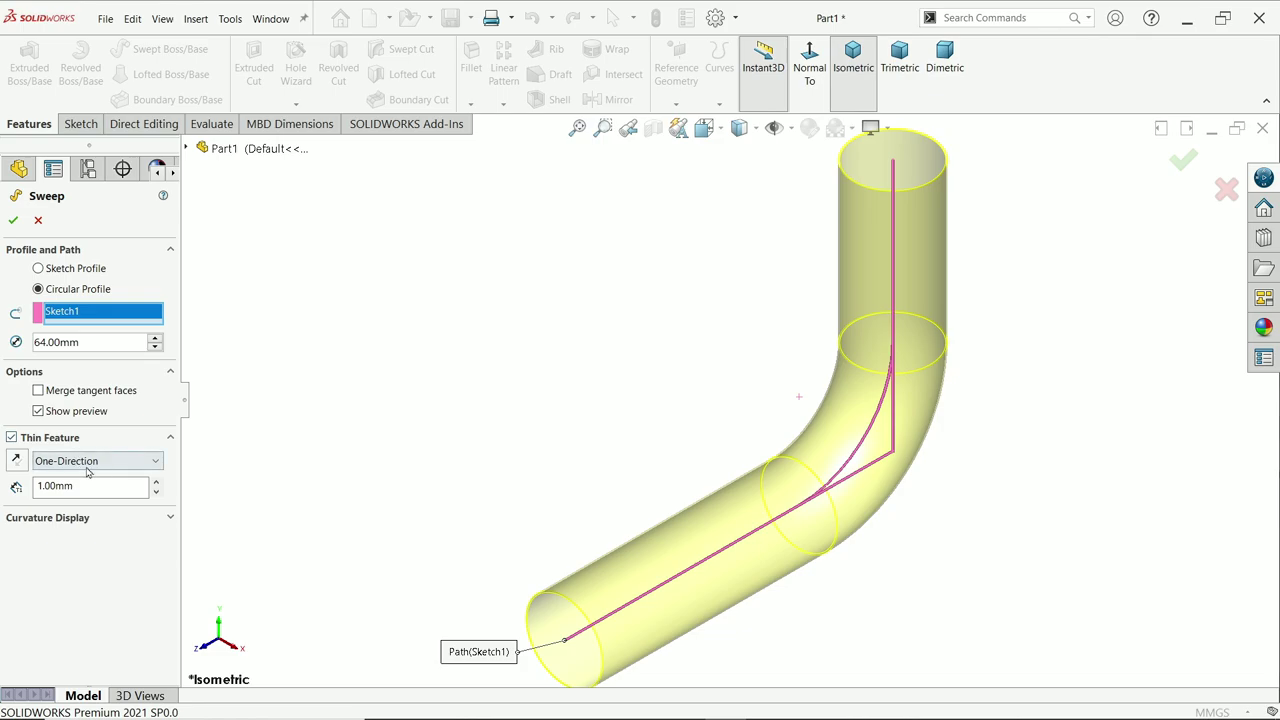
- Calculate the pipe's wall thickness in Calculator by subtracting 45 from 64 and dividing by 2
key(XF86Calculator)
drag(1038, 58, 405, 112)
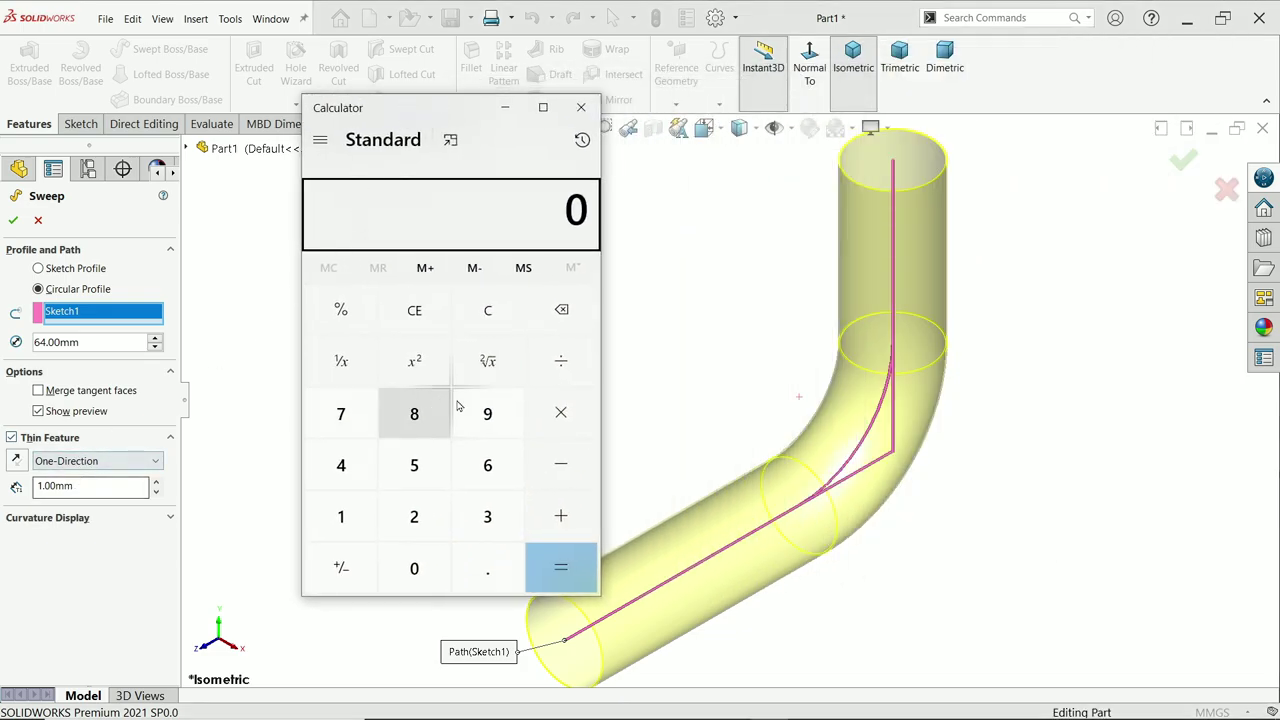
click(486, 465)
click(345, 468)
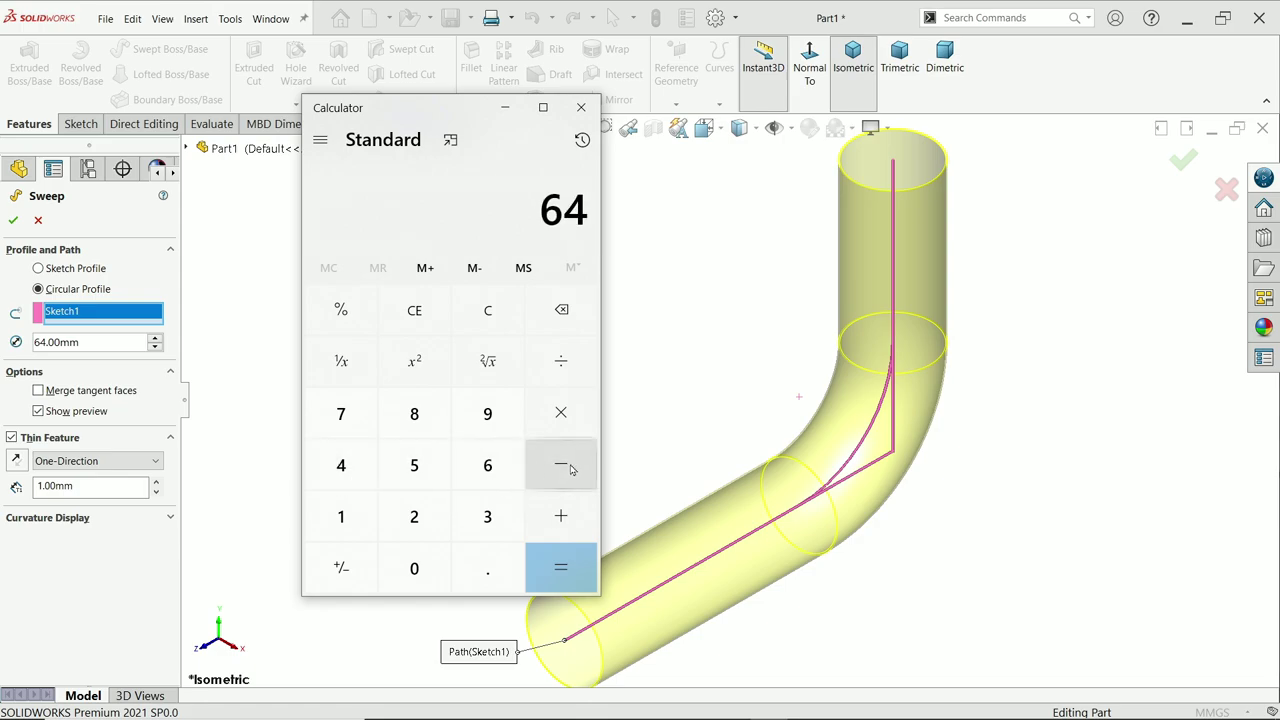
click(571, 469)
click(358, 468)
click(414, 466)
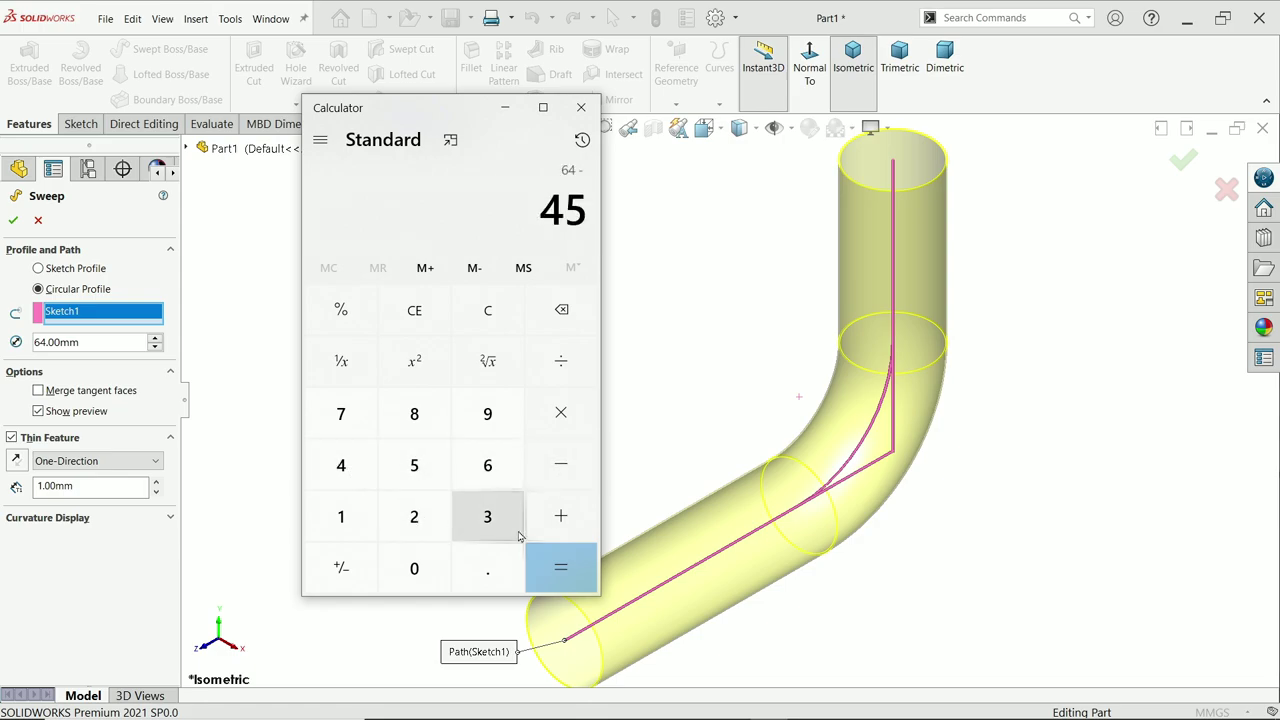
click(548, 562)
click(558, 362)
click(414, 518)
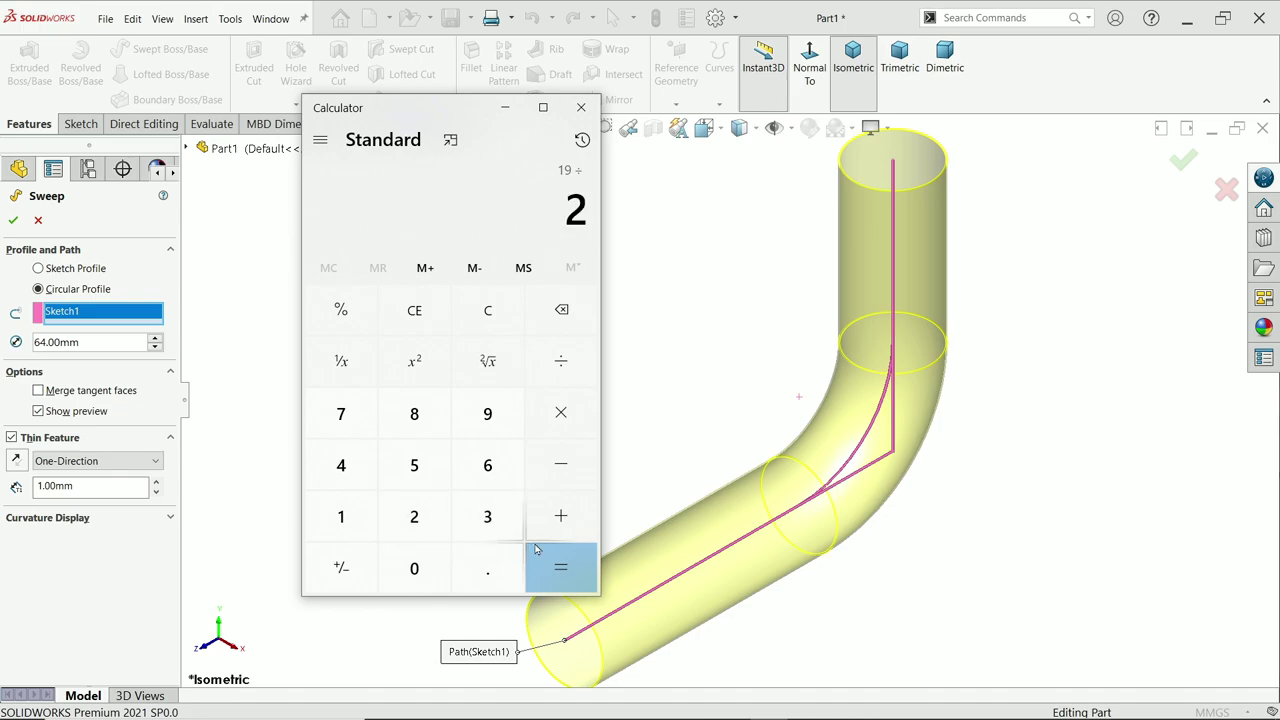
click(545, 565)
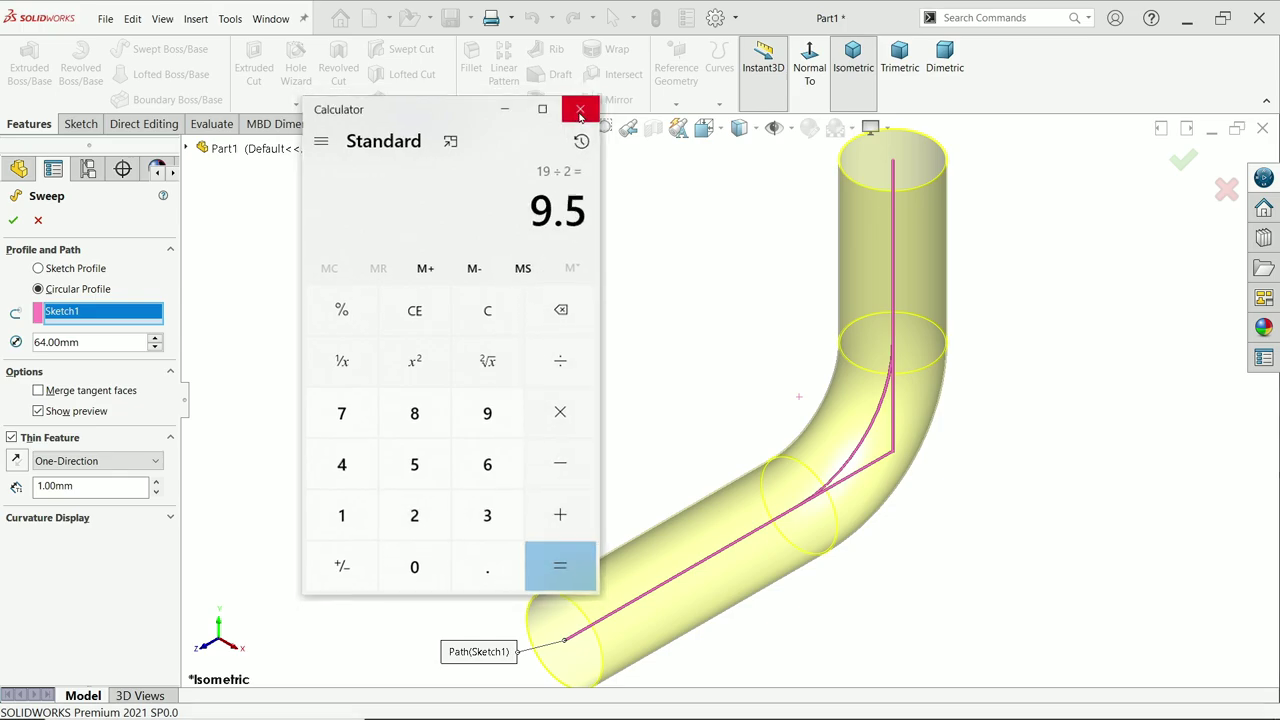
click(579, 108)
- Set the sweep's wall thickness to 9.5 mm, reverse it towards the inside and accept the feature
double_click(86, 485)
text(9.5)
key(Return)
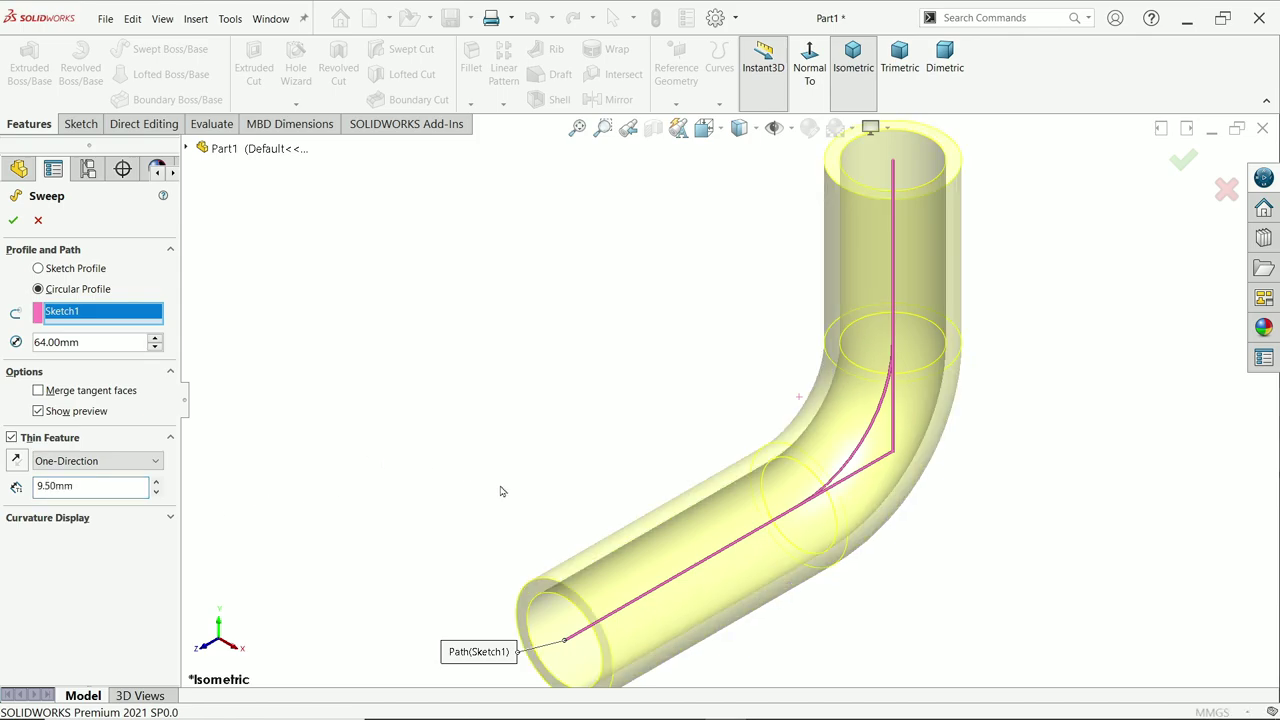
scroll(602, 420, down, 5)
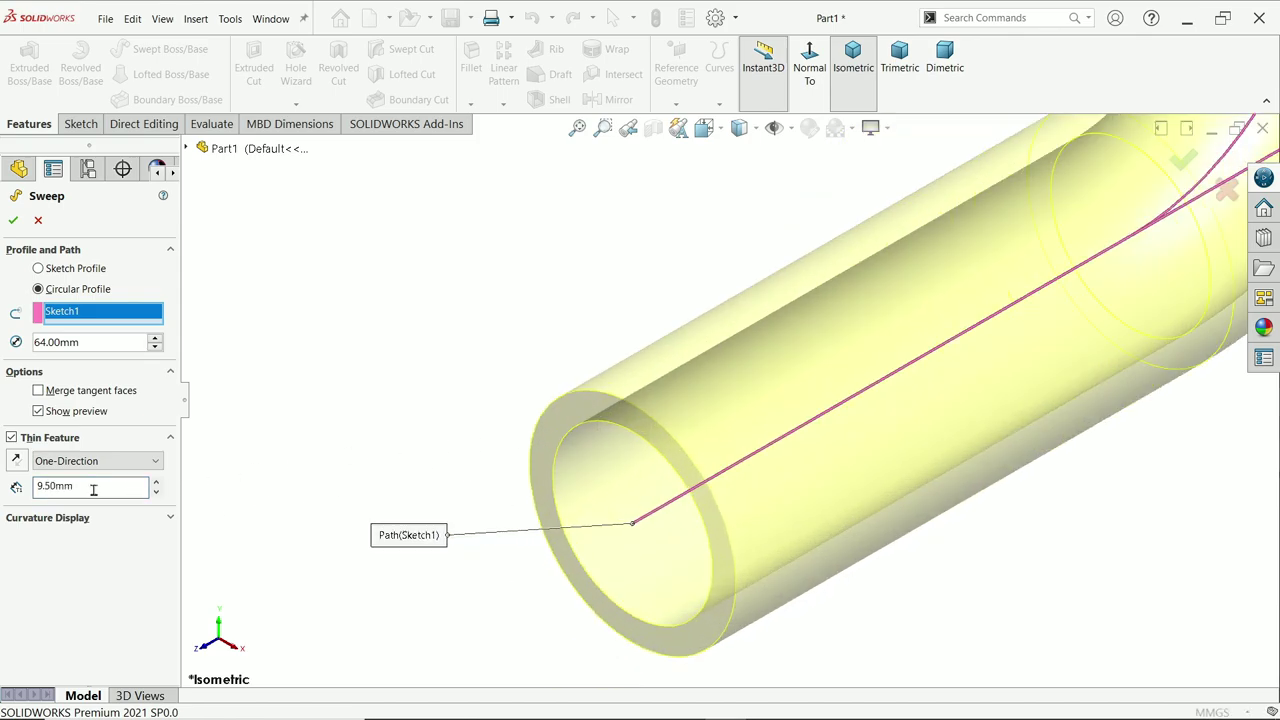
click(15, 462)
click(13, 222)
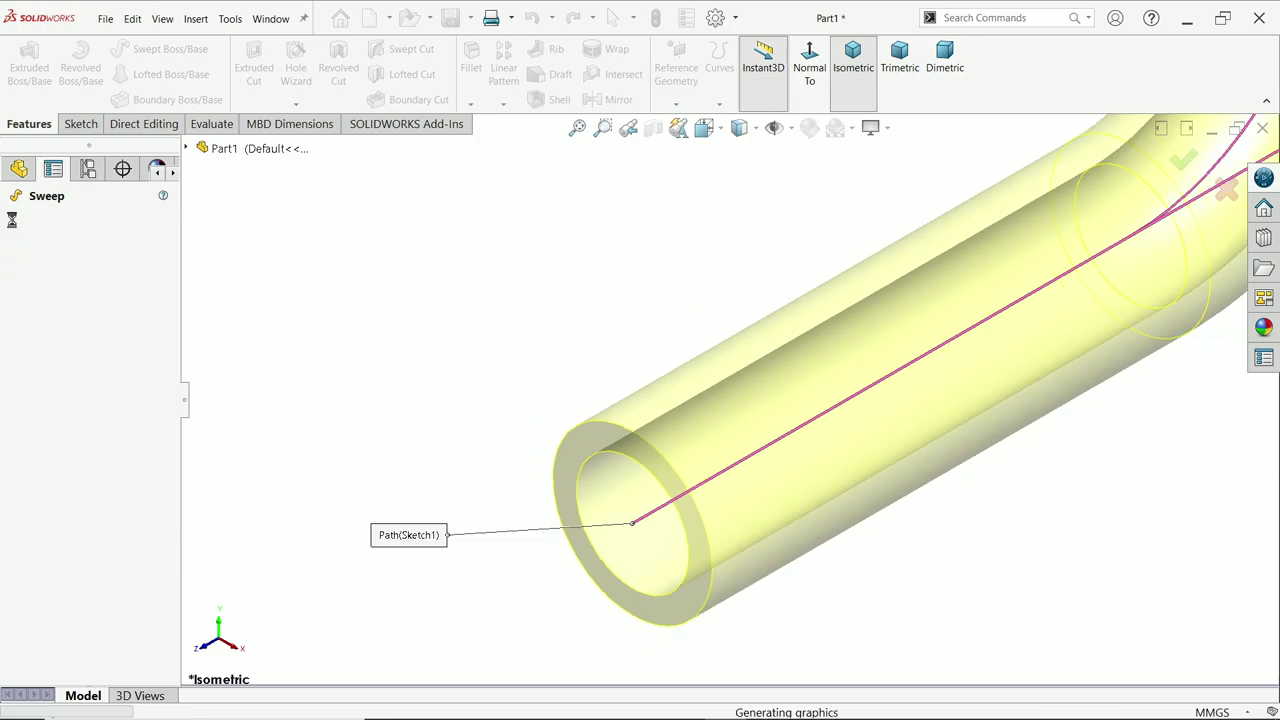
- Measure the outer and inner diameters at the end of the pipe's horizontal leg
click(211, 124)
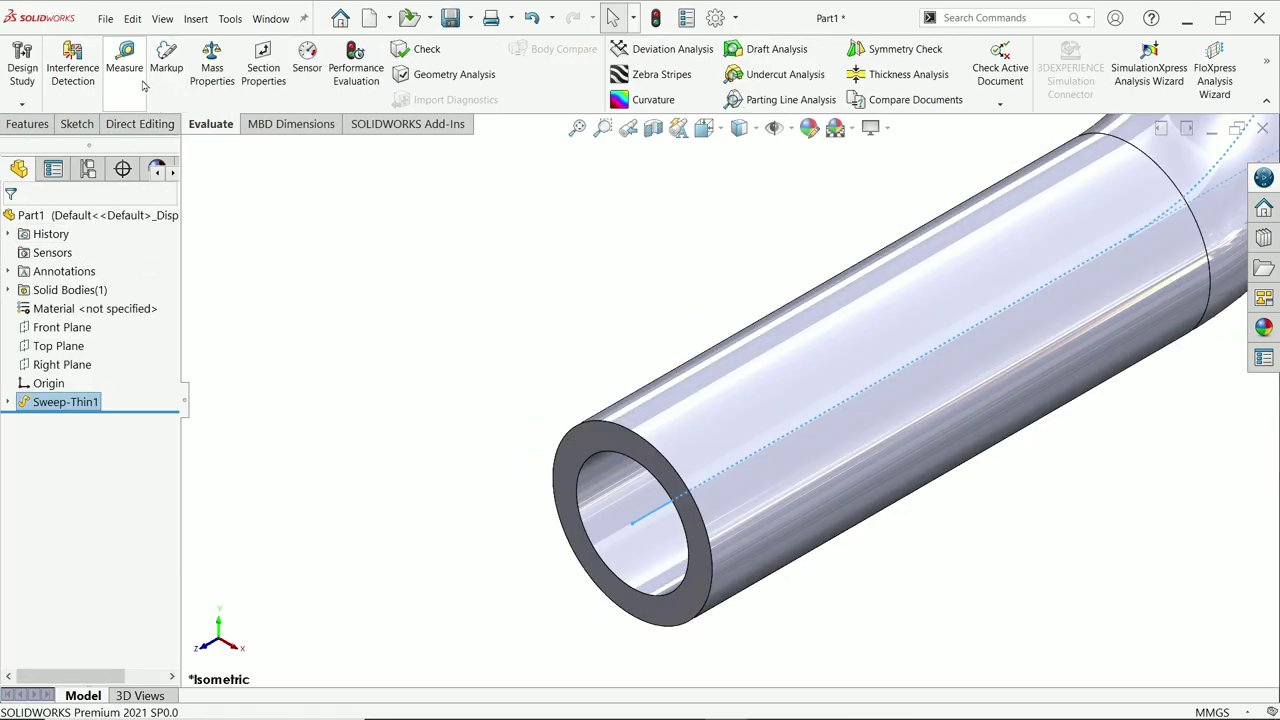
click(124, 67)
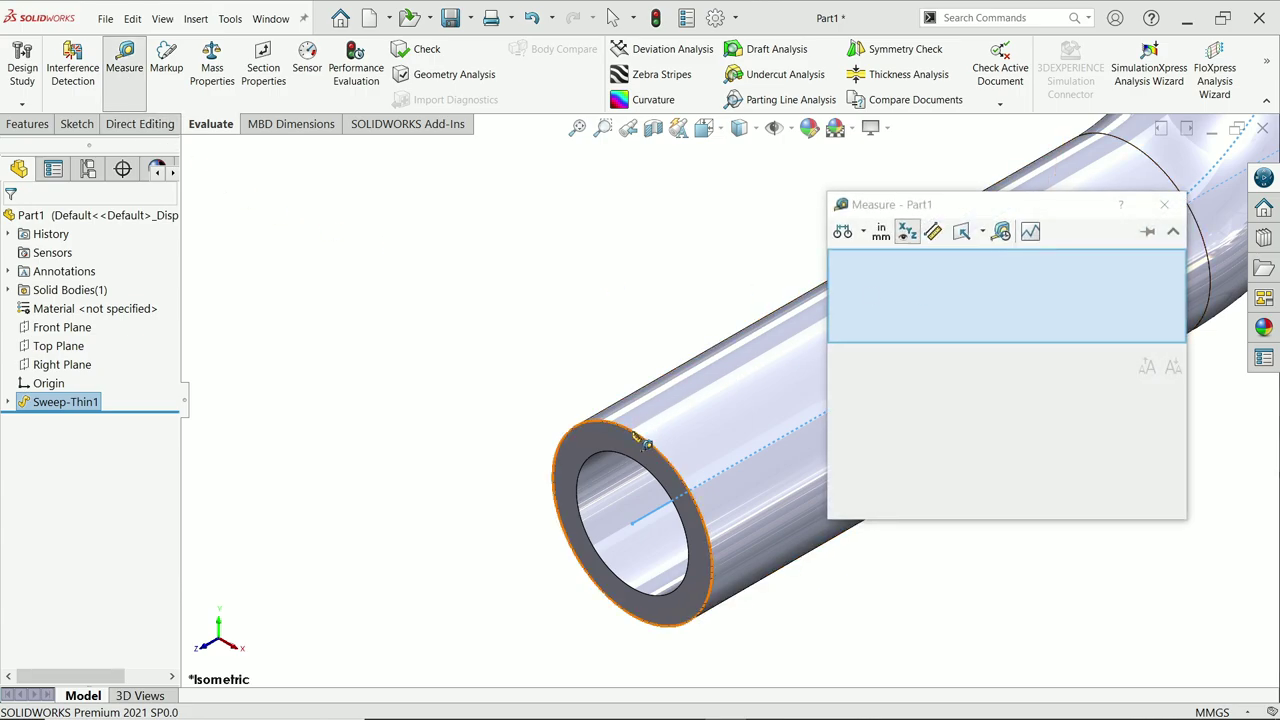
click(640, 428)
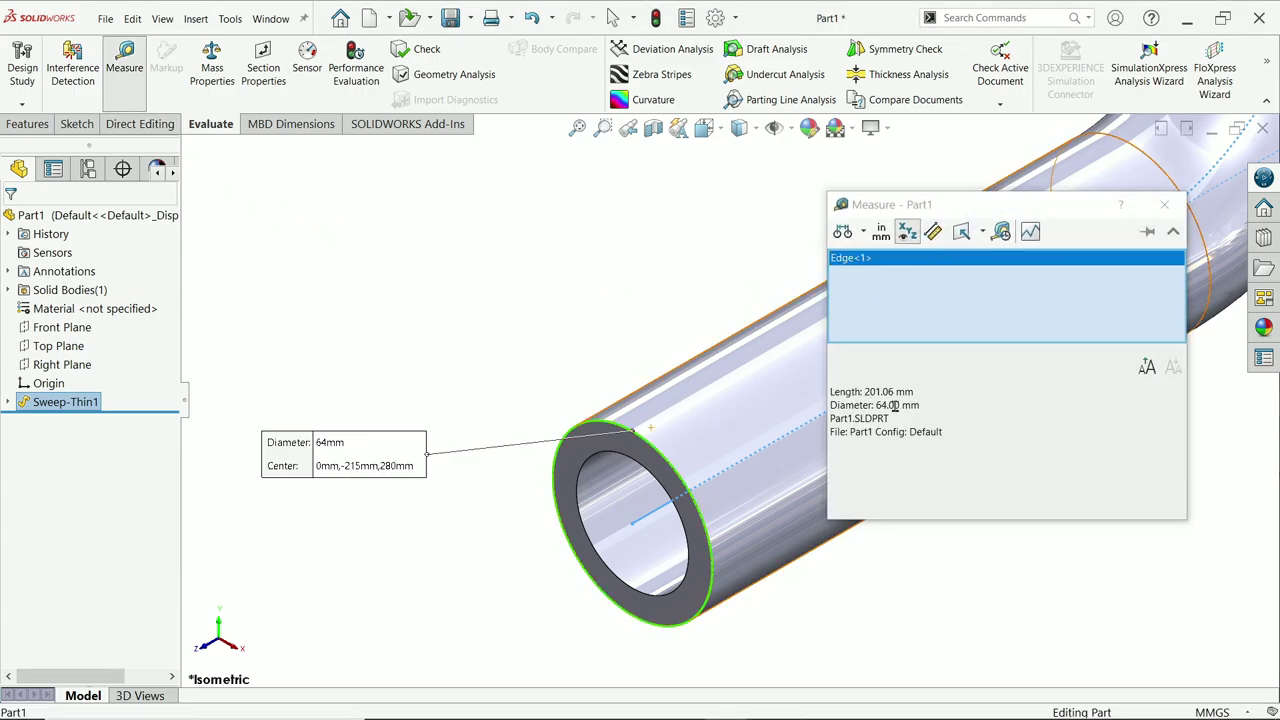
right_click(930, 300)
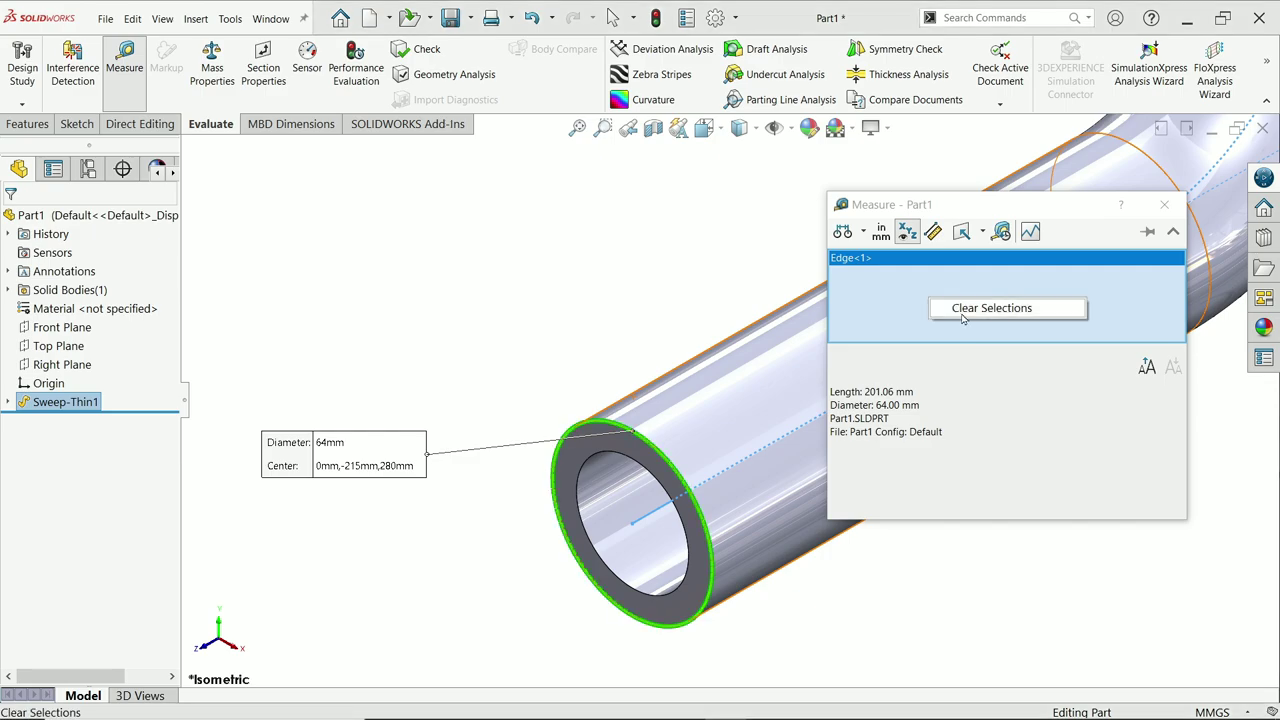
click(962, 317)
click(657, 482)
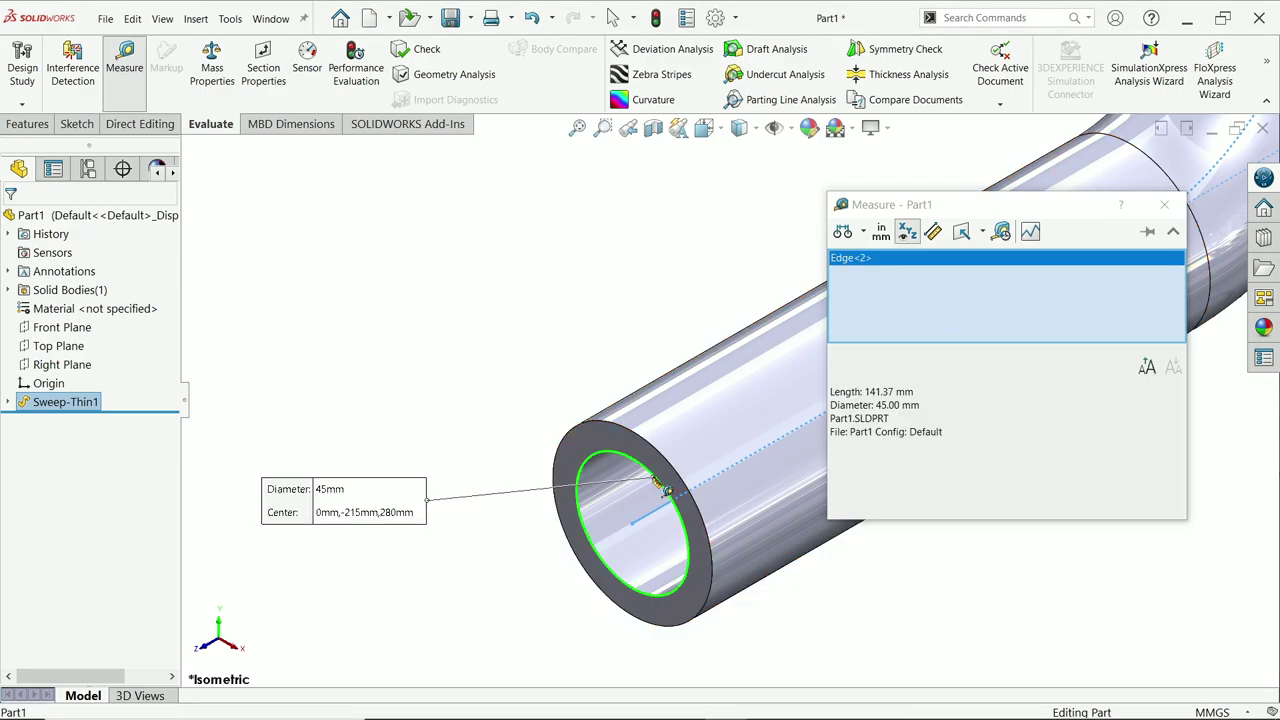
click(1165, 206)
- Switch to the Exercise 174 drawing and examine the dimensions of both pipe flanges and their holes, then return to the model
scroll(578, 278, up, 5)
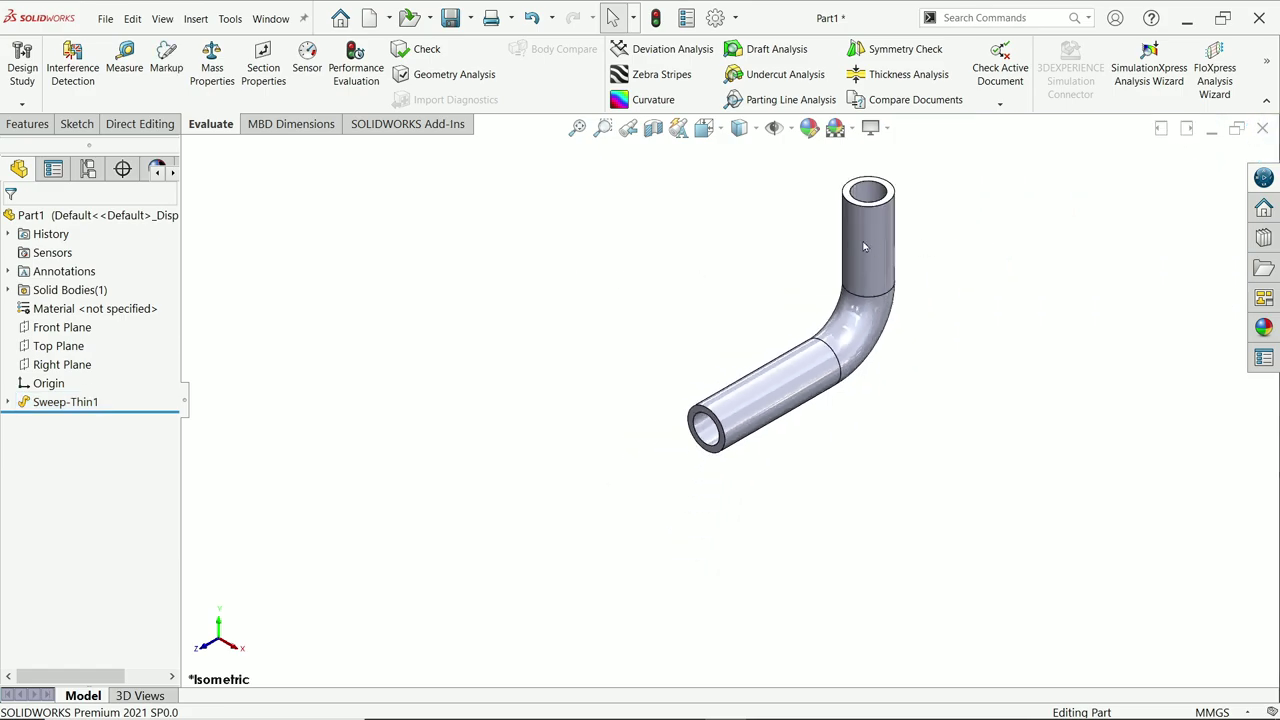
scroll(865, 247, down, 2)
click(38, 127)
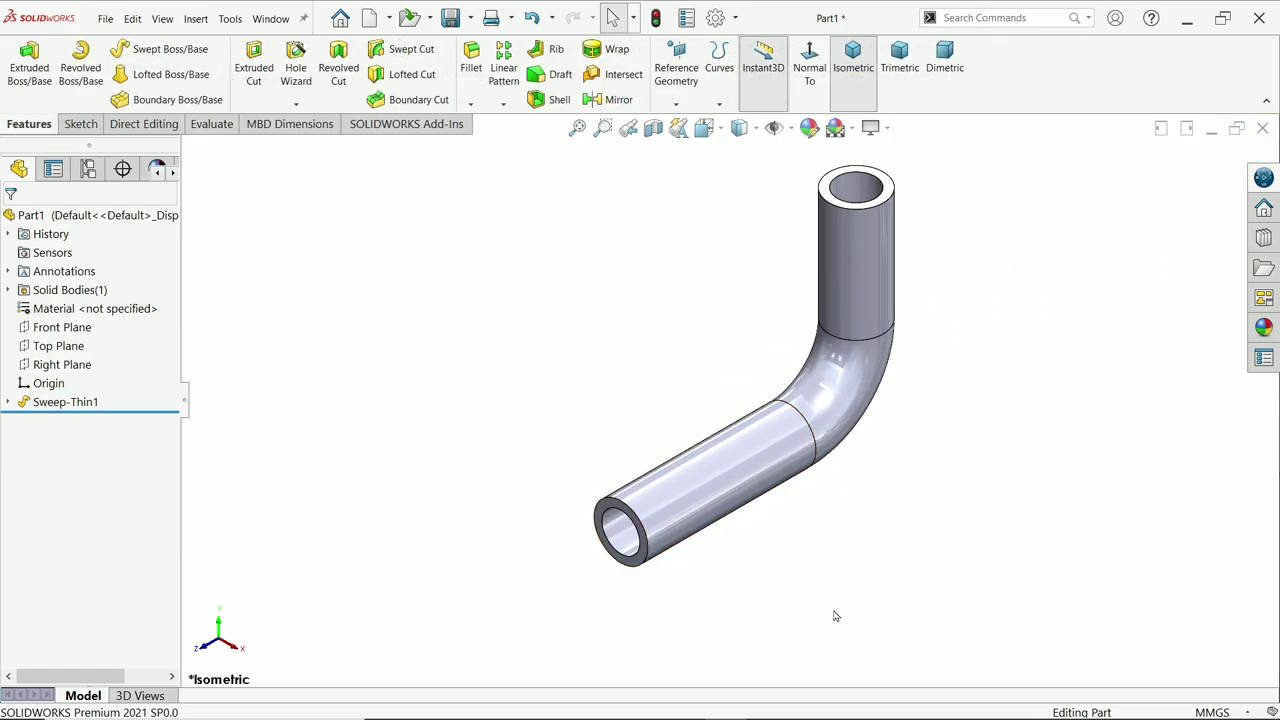
click(726, 700)
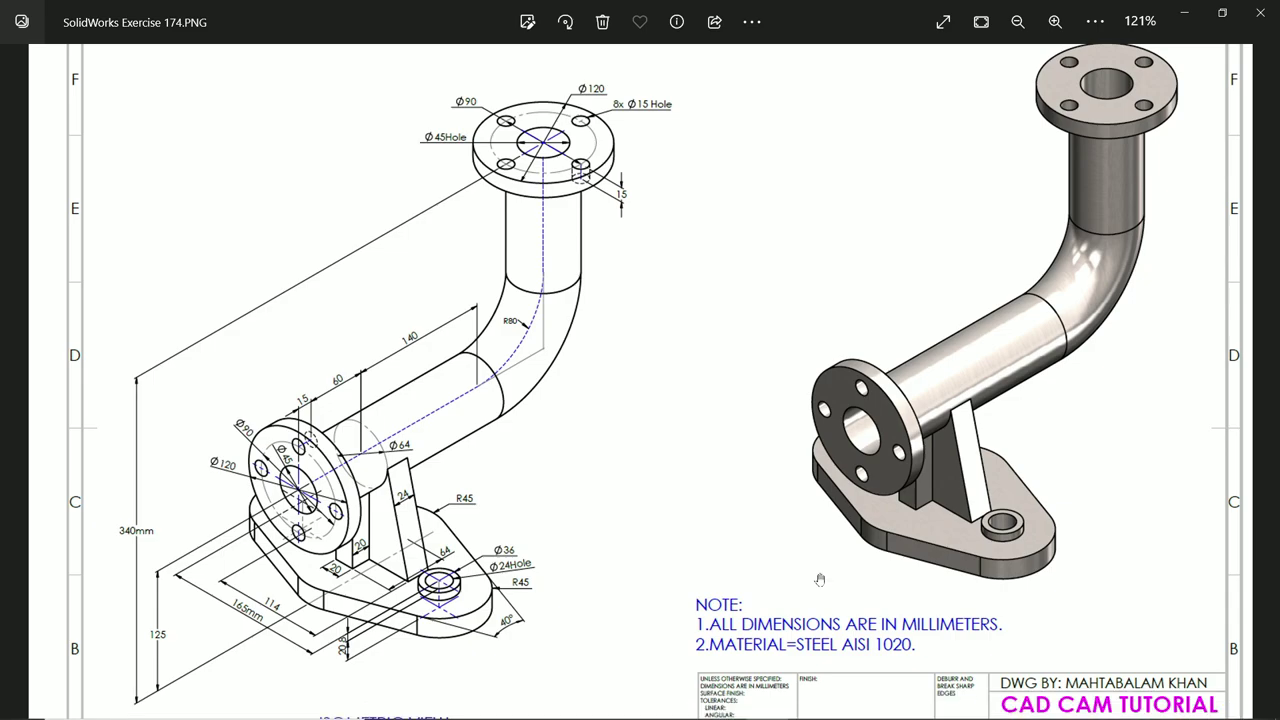
scroll(561, 202, up, 3)
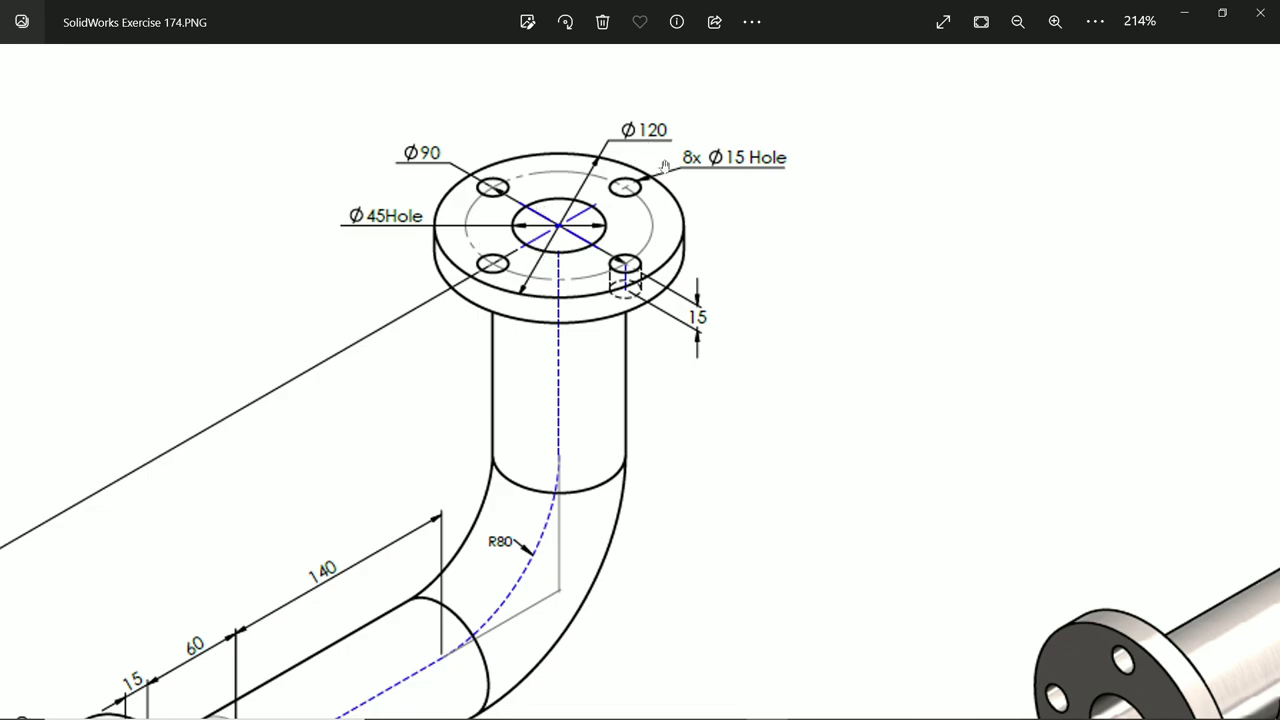
drag(666, 314, 733, 242)
drag(572, 282, 617, 239)
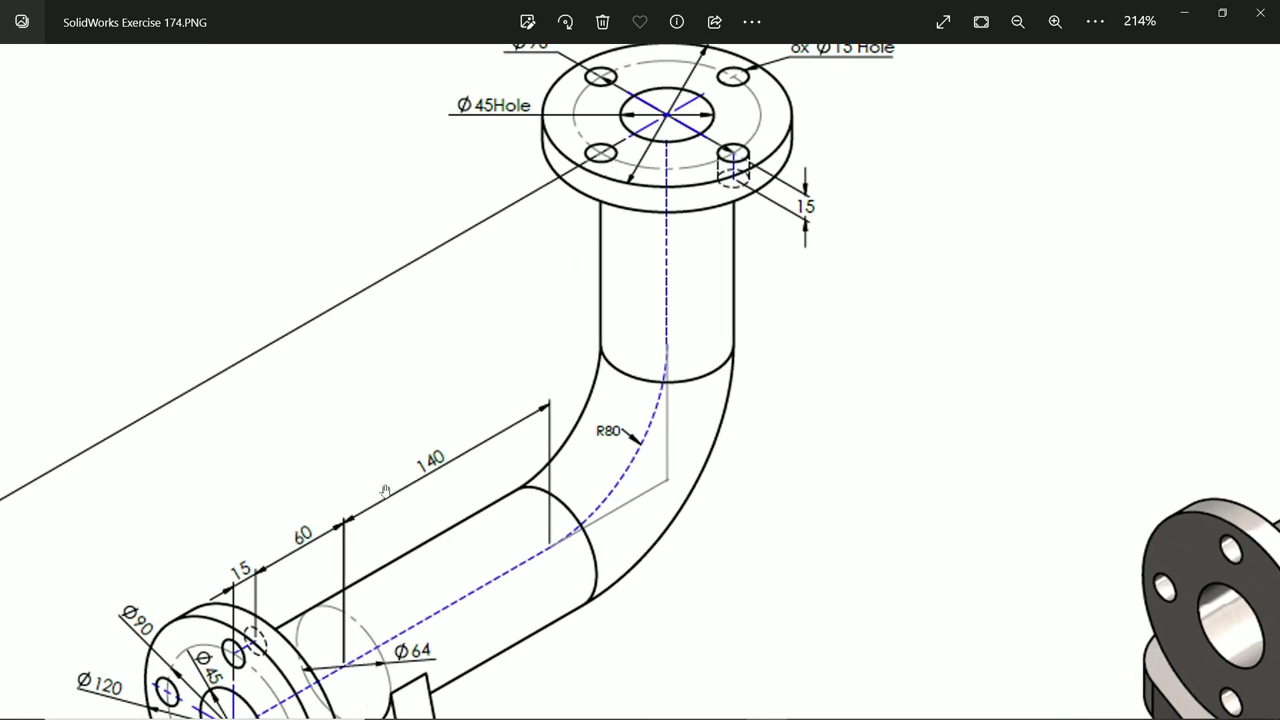
drag(269, 638, 327, 521)
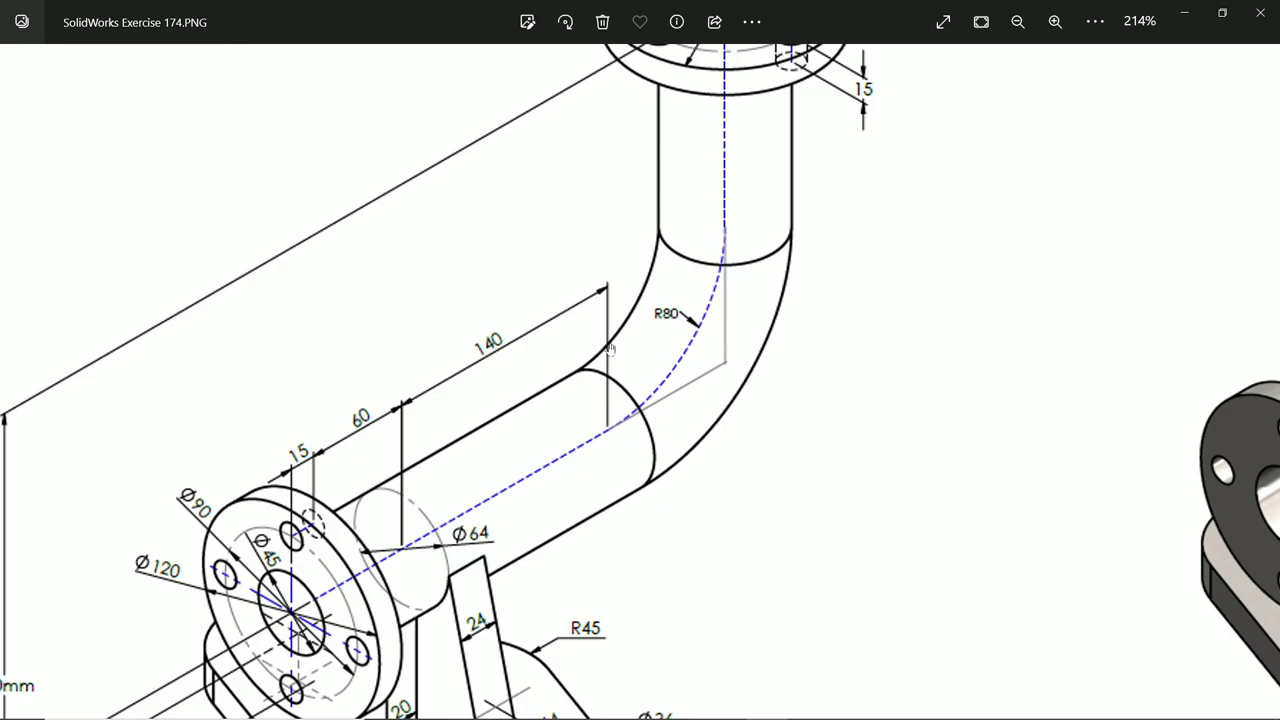
click(1184, 13)
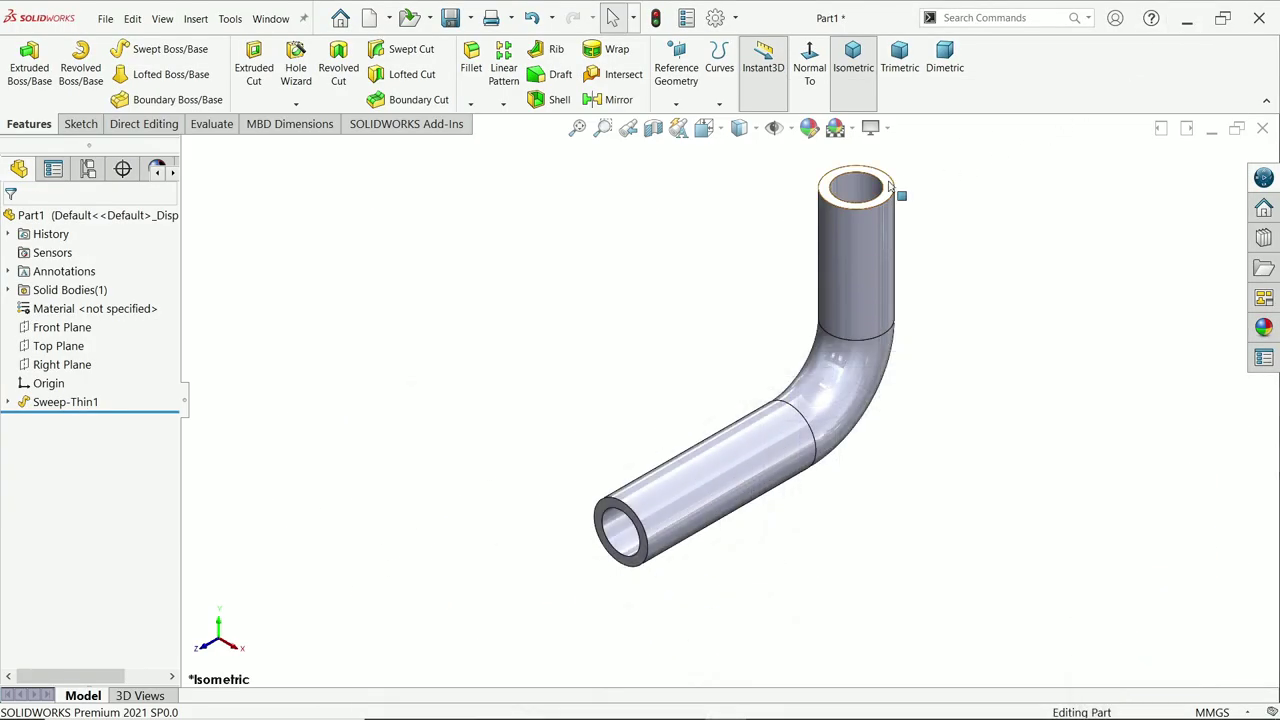
- Start a sketch on the pipe's upper end face and draw a circle of about 89.5 mm radius centred on the origin
scroll(890, 185, down, 3)
click(862, 230)
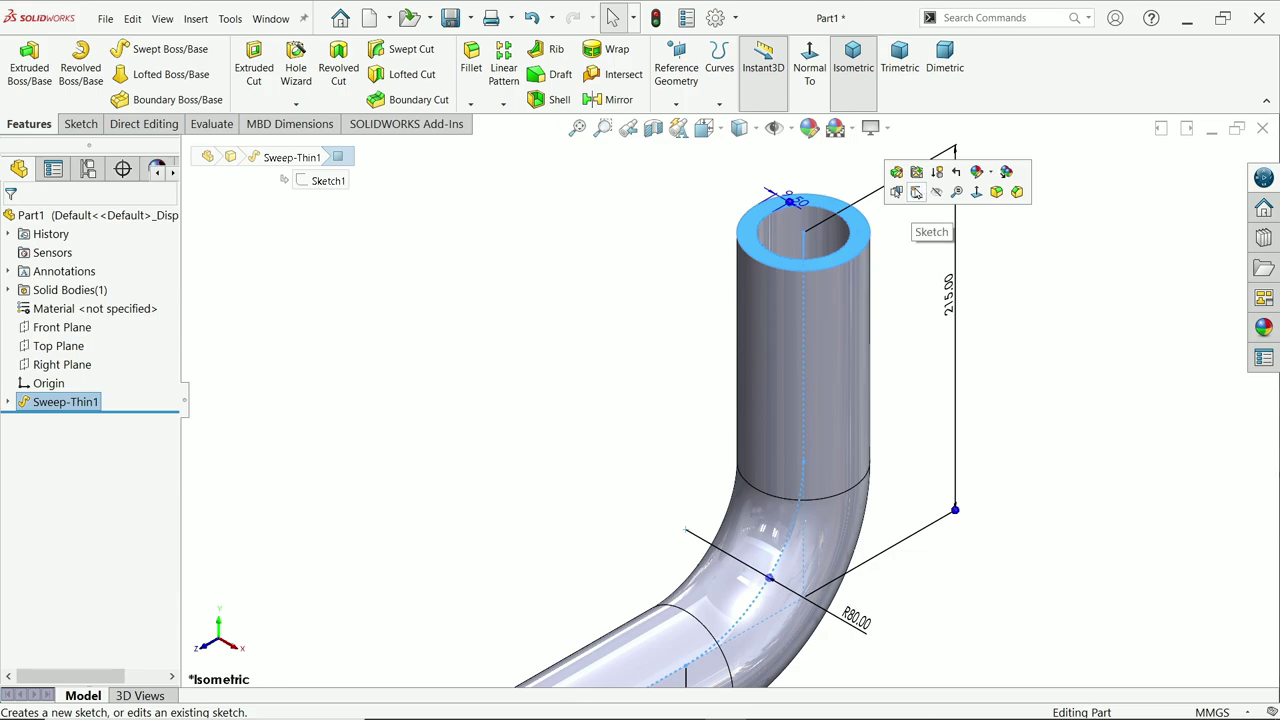
click(916, 192)
scroll(709, 167, down, 1)
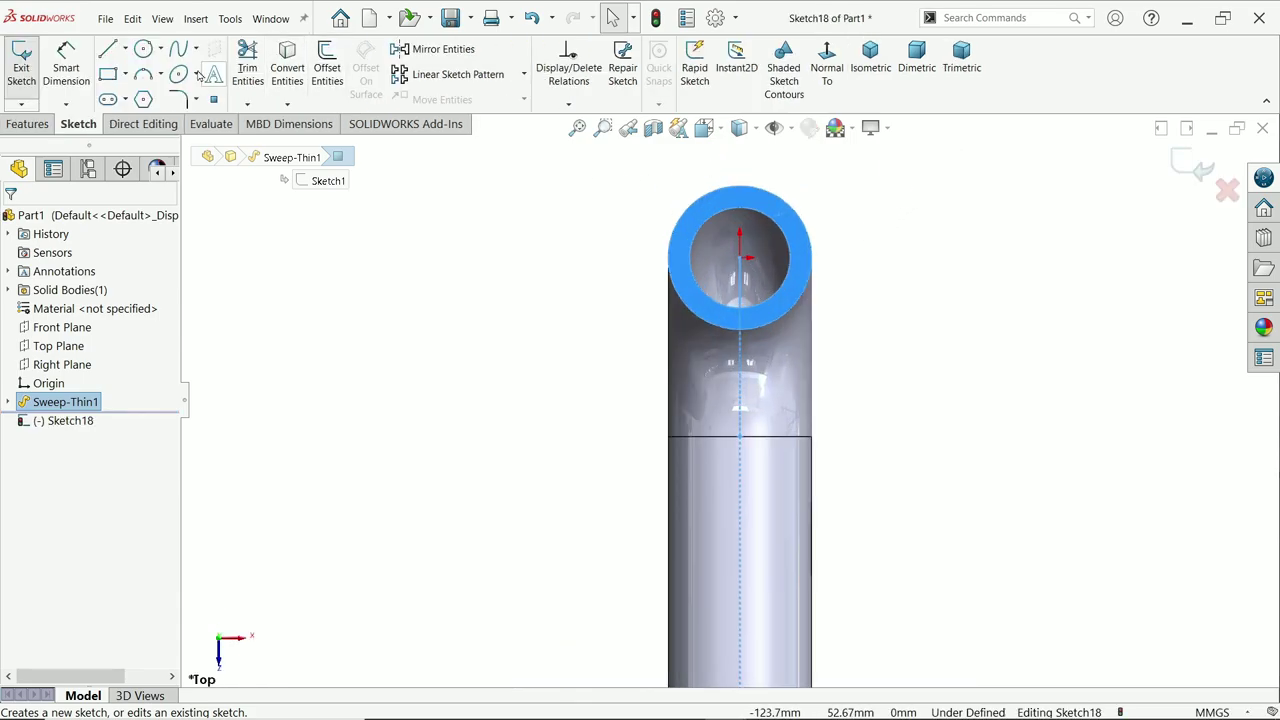
click(143, 49)
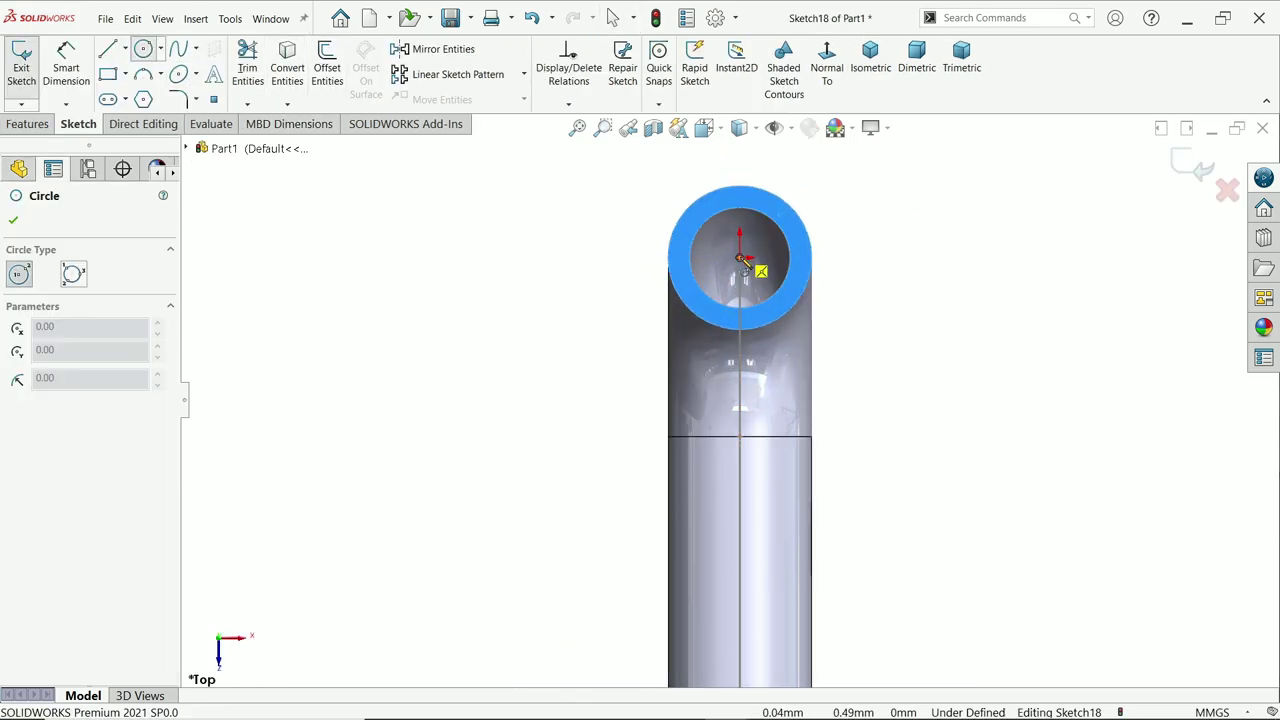
click(741, 259)
click(549, 312)
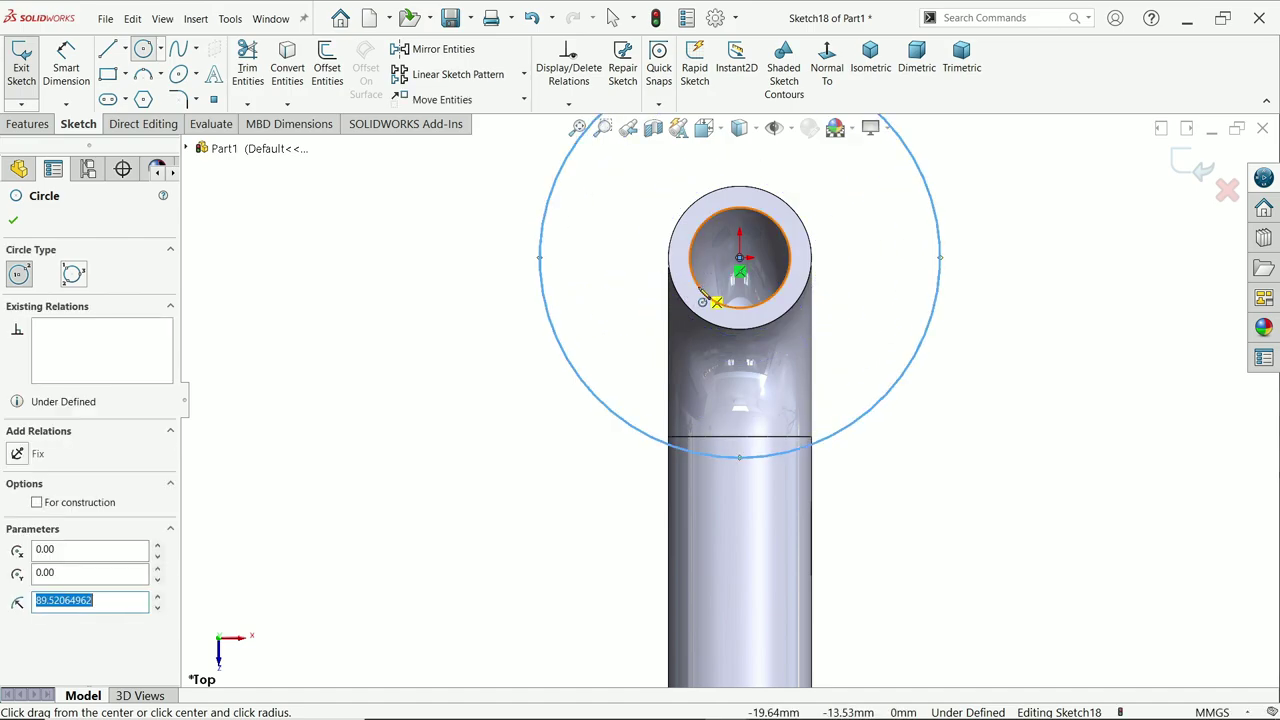
- Draw a concentric construction circle of about 57.5 mm radius between the pipe and the outer circle
click(740, 259)
click(620, 294)
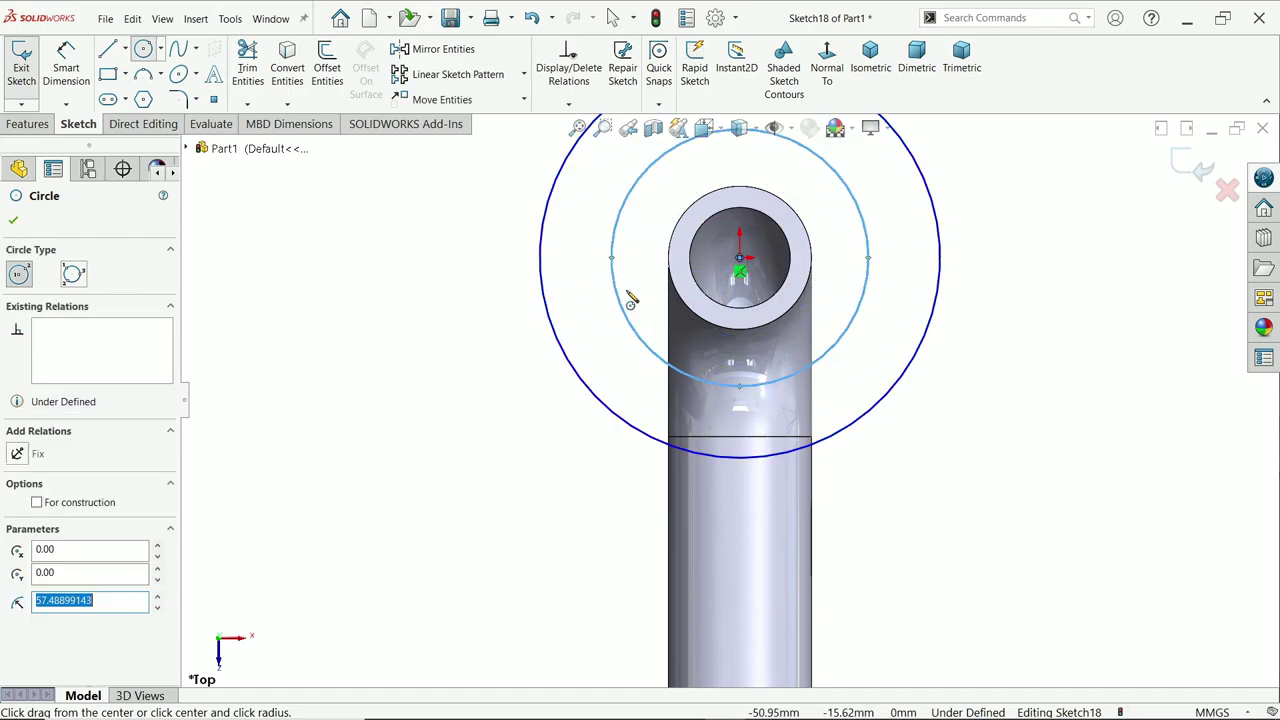
click(71, 505)
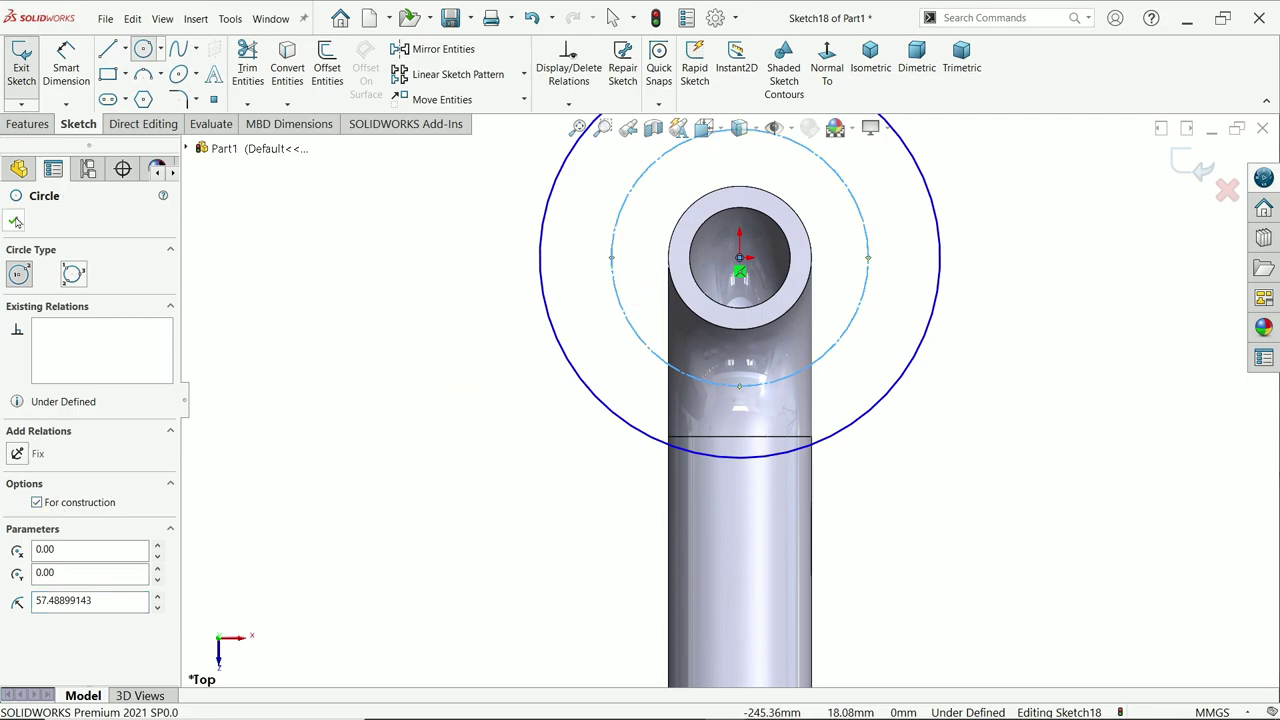
click(13, 222)
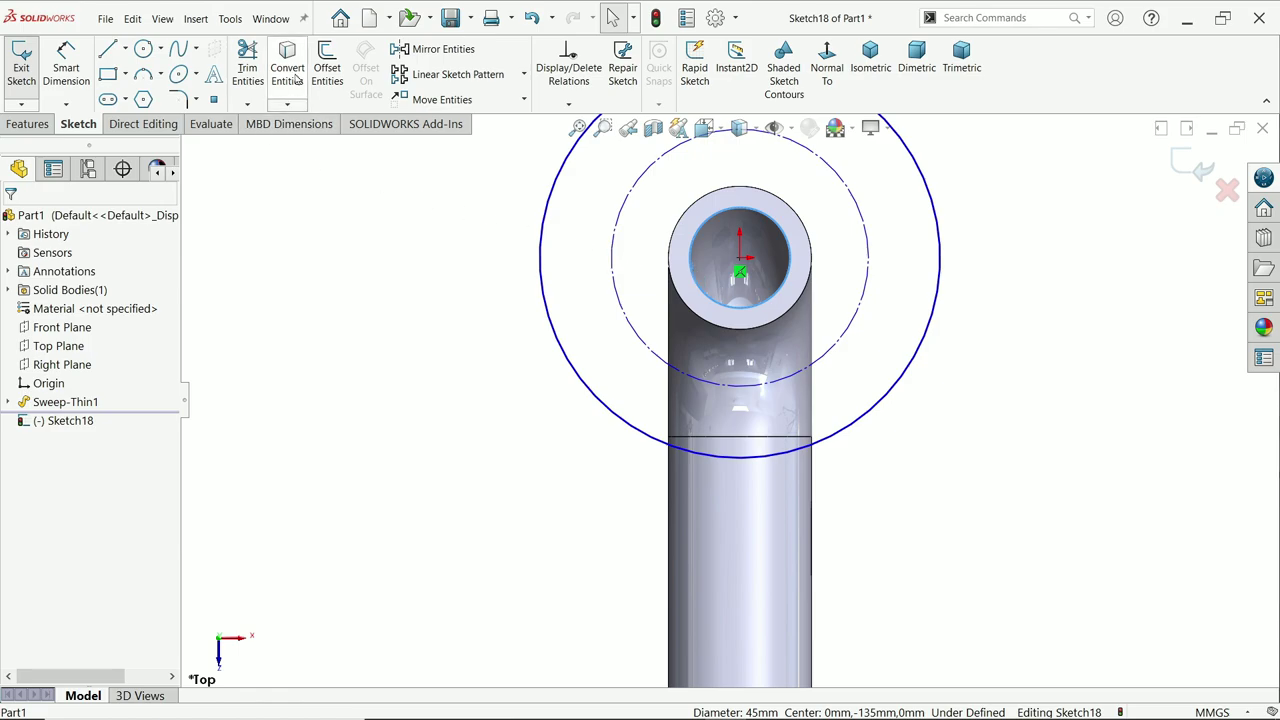
- Draw a hole circle of about 13.9 mm radius centred on the lower quadrant of the construction circle
click(143, 48)
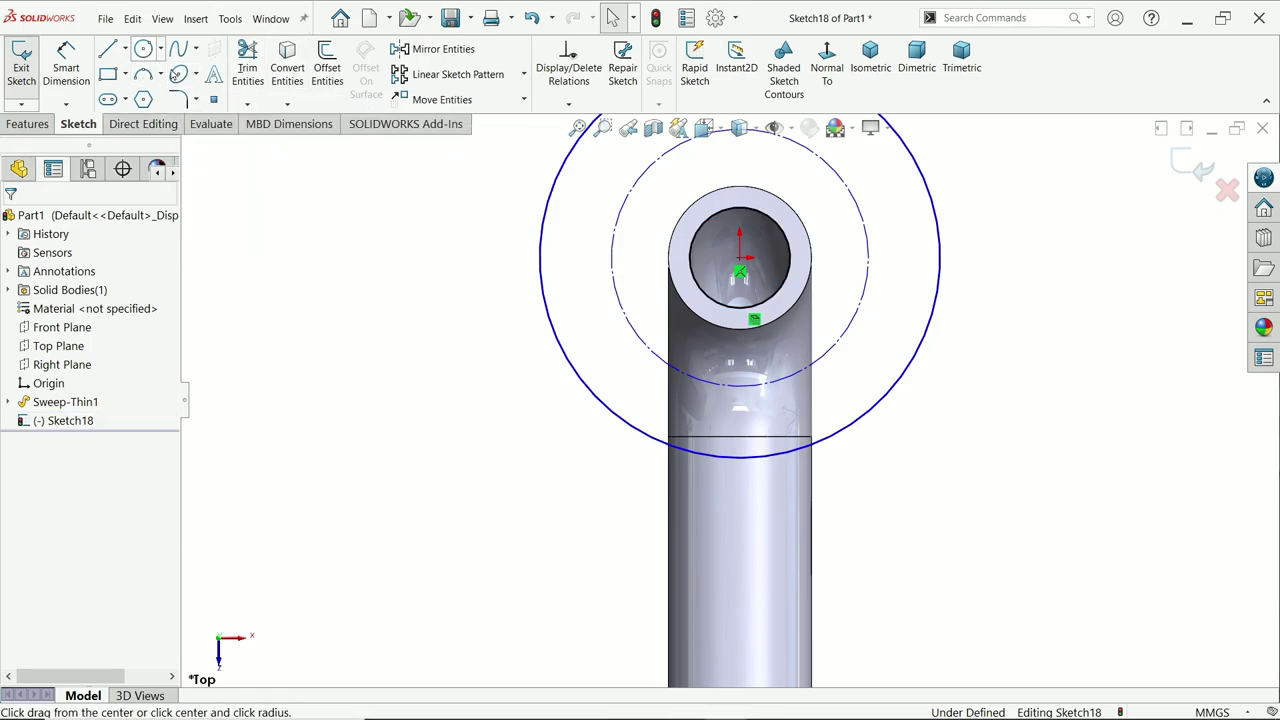
click(740, 386)
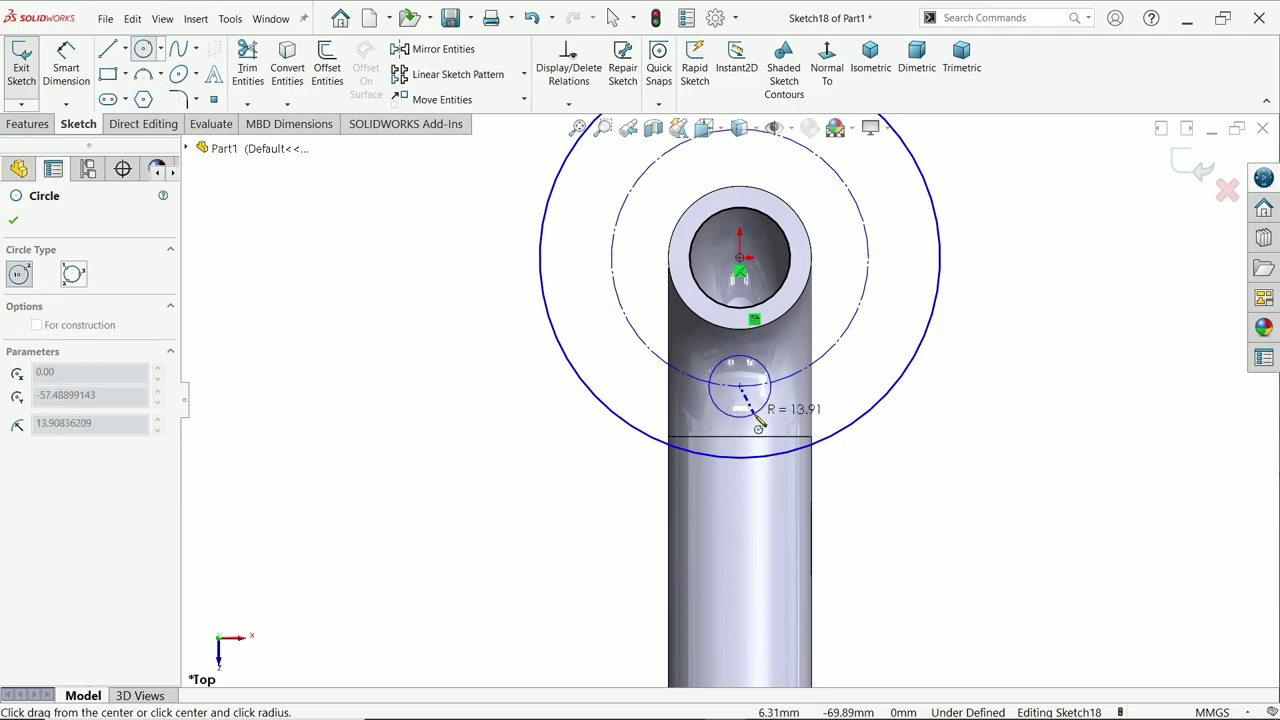
click(760, 425)
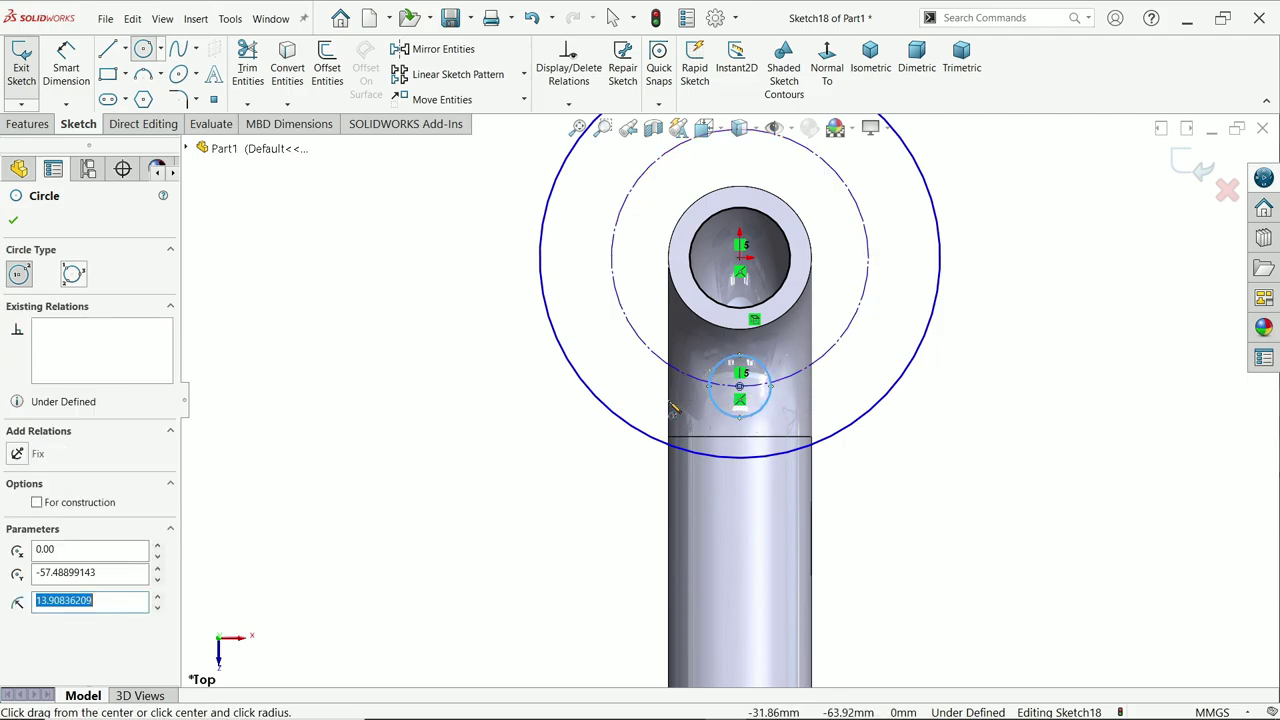
- Dimension the flange's outer circle with a diameter of 120 mm
right_drag(672, 408, 672, 350)
scroll(730, 395, up, 3)
scroll(760, 268, down, 2)
click(934, 346)
click(988, 338)
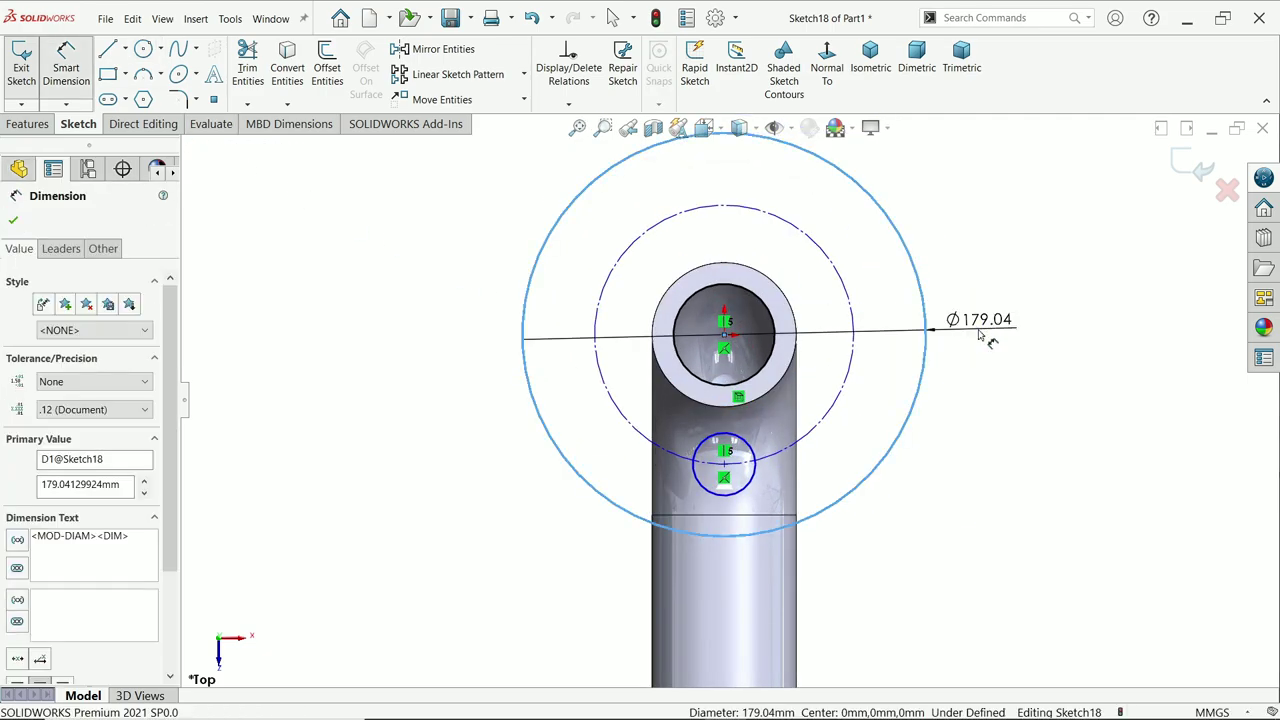
text(120)
key(Return)
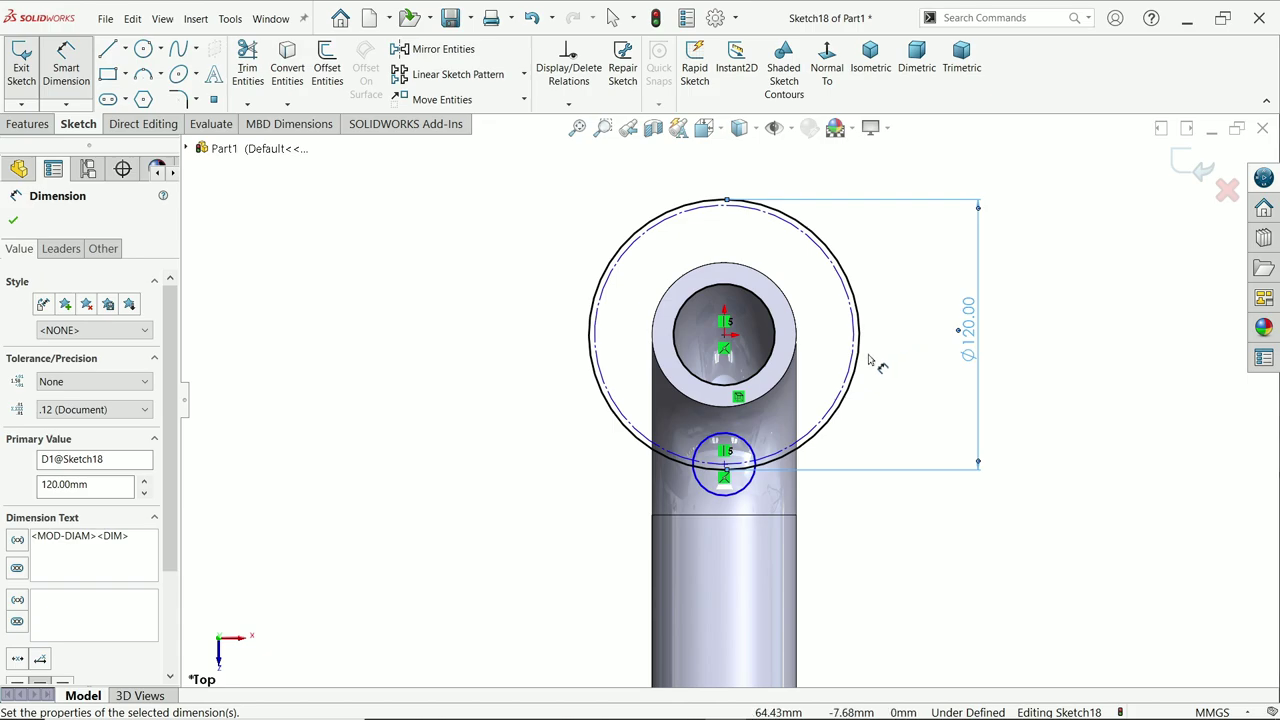
- Dimension the construction bolt circle with a diameter of 90 mm
scroll(870, 358, down, 2)
click(833, 360)
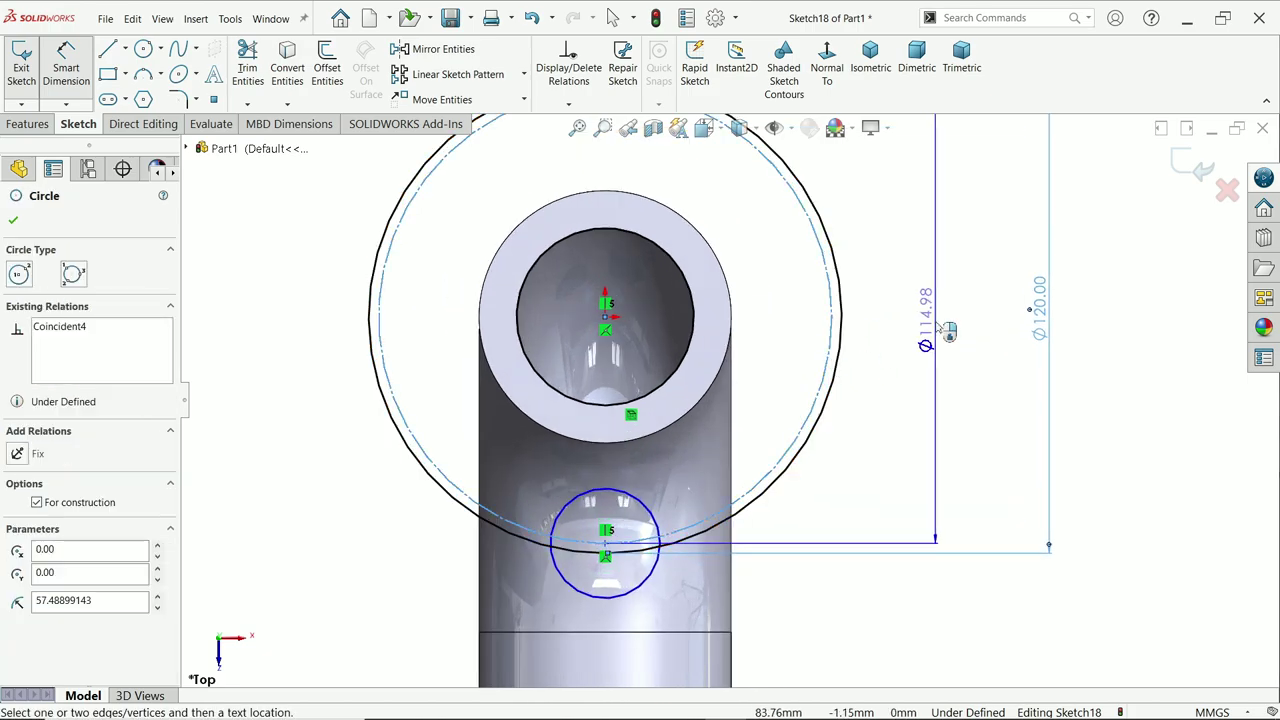
click(948, 332)
text(90)
key(Return)
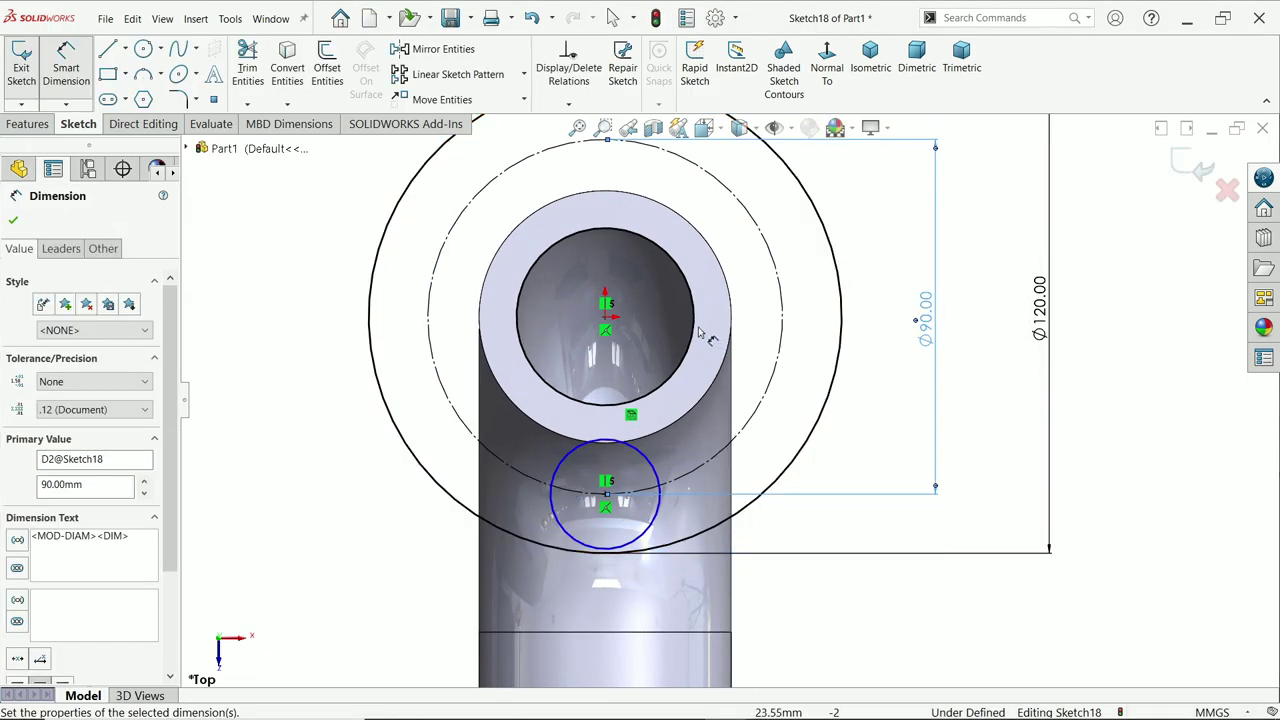
- Add a driven diameter dimension to the circle converted from the pipe's bore edge
click(698, 333)
click(775, 322)
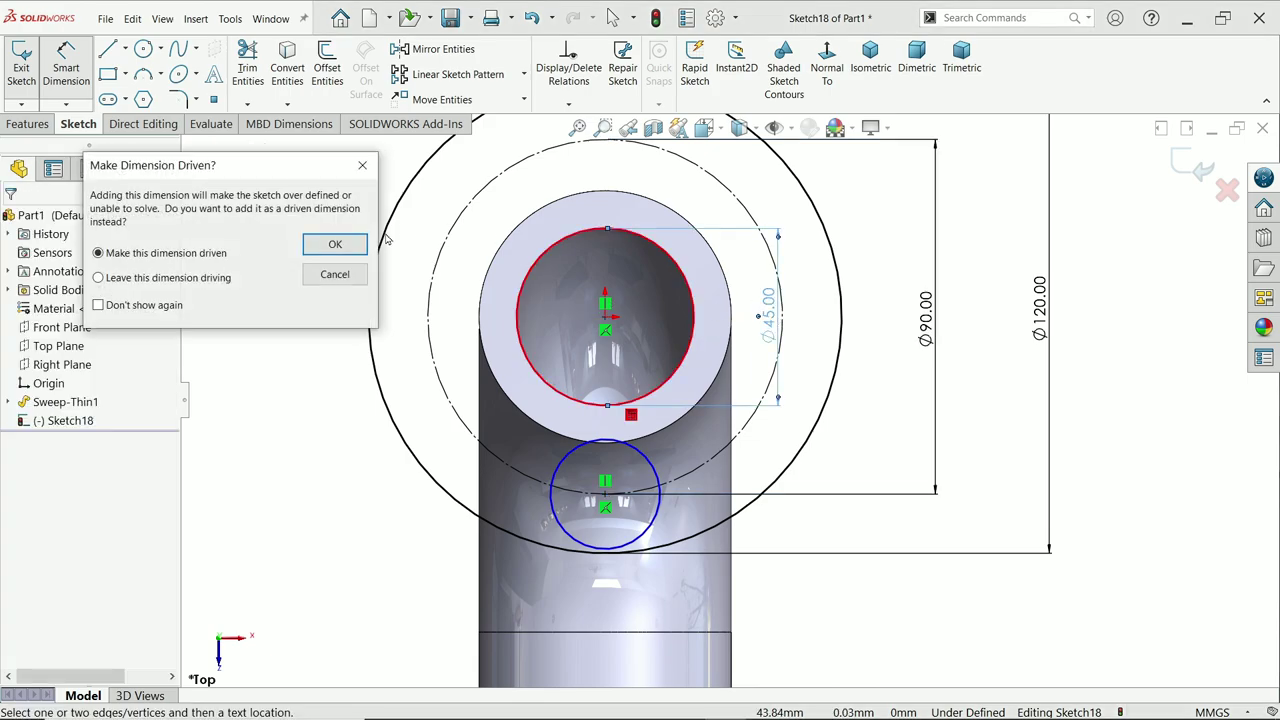
click(338, 245)
- Dimension the small hole circle below the bore with a diameter of 15 mm
click(656, 521)
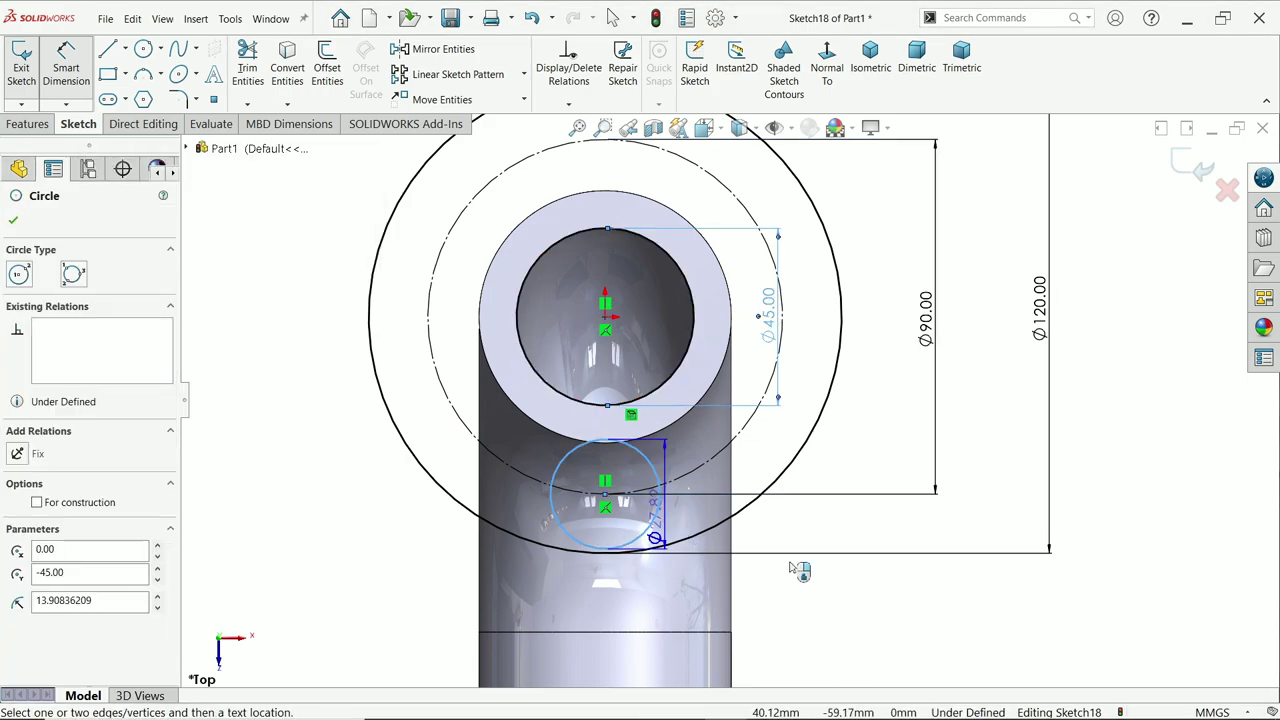
click(800, 566)
text(15)
key(Return)
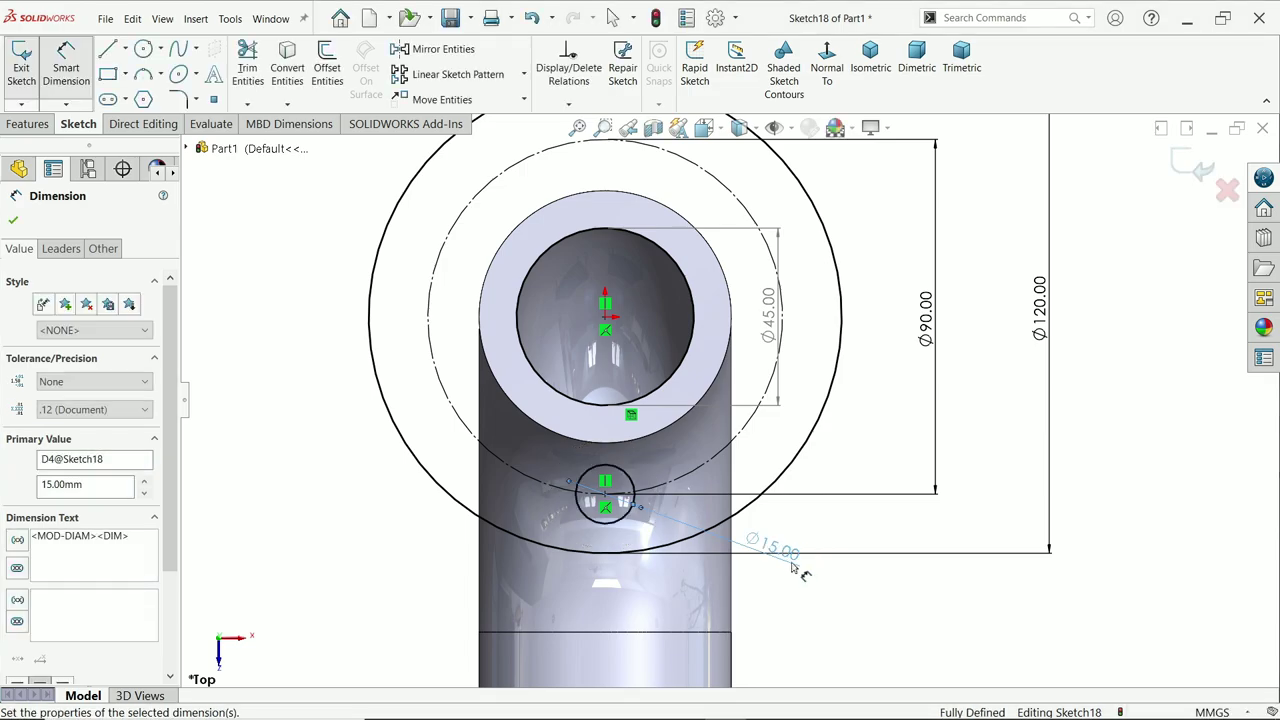
- Create a circular sketch pattern of the 15 mm hole circle with 4 equally spaced instances over 360 degrees around the origin
click(523, 76)
click(455, 114)
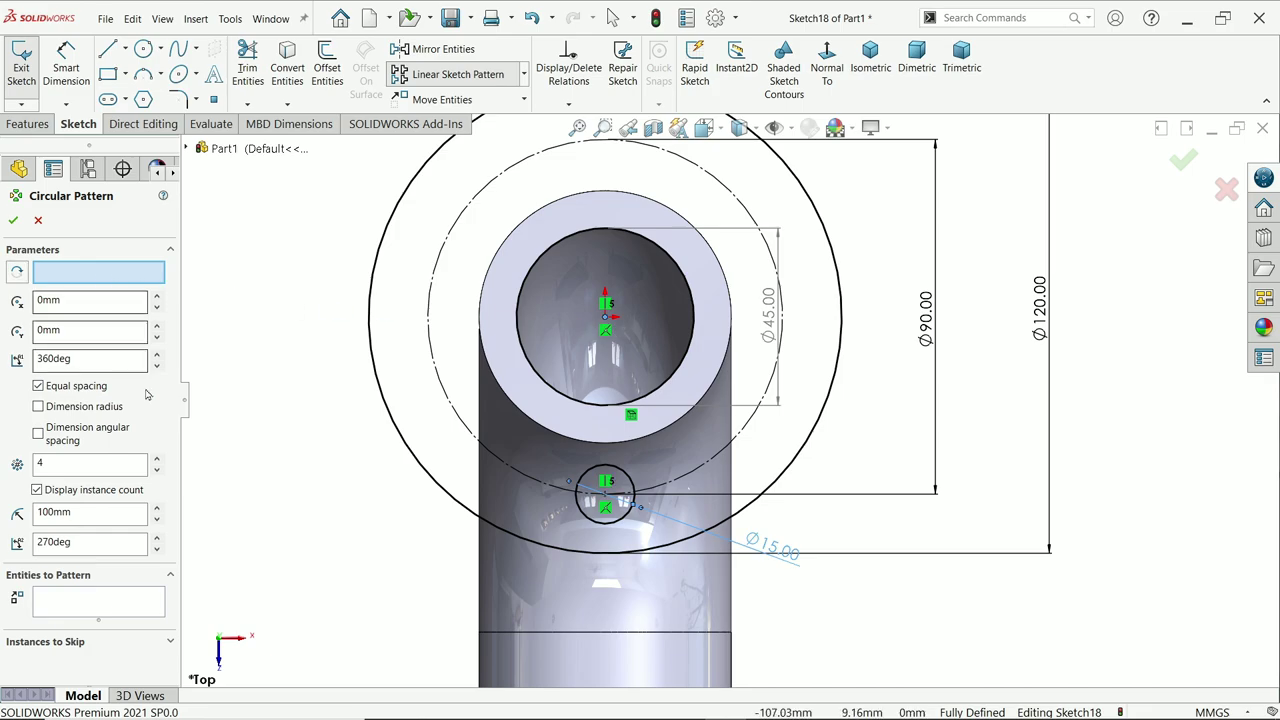
click(98, 600)
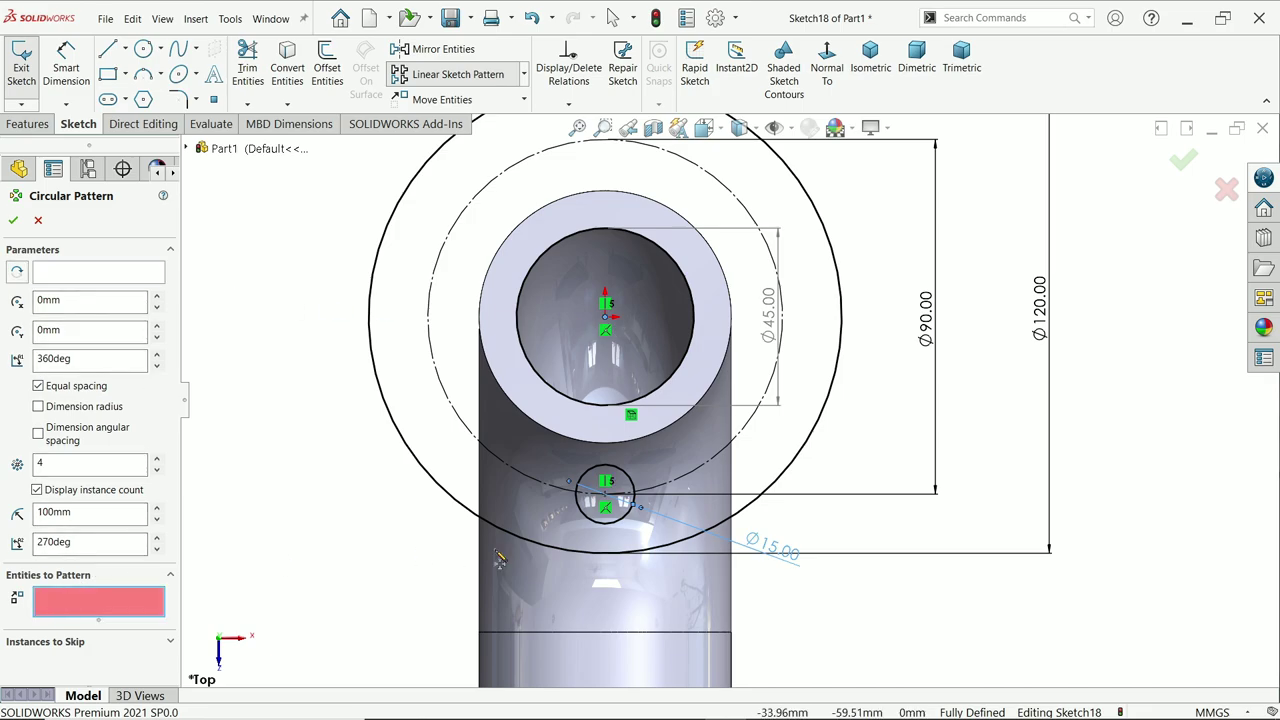
click(616, 527)
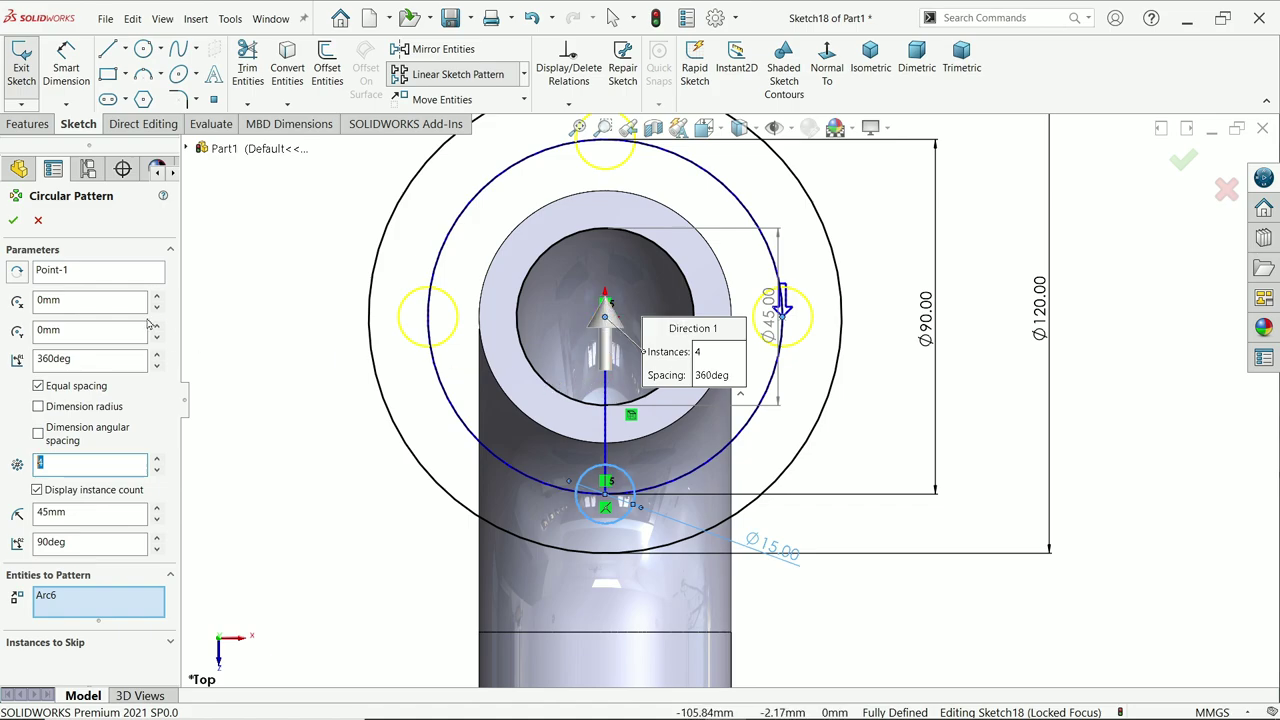
click(13, 220)
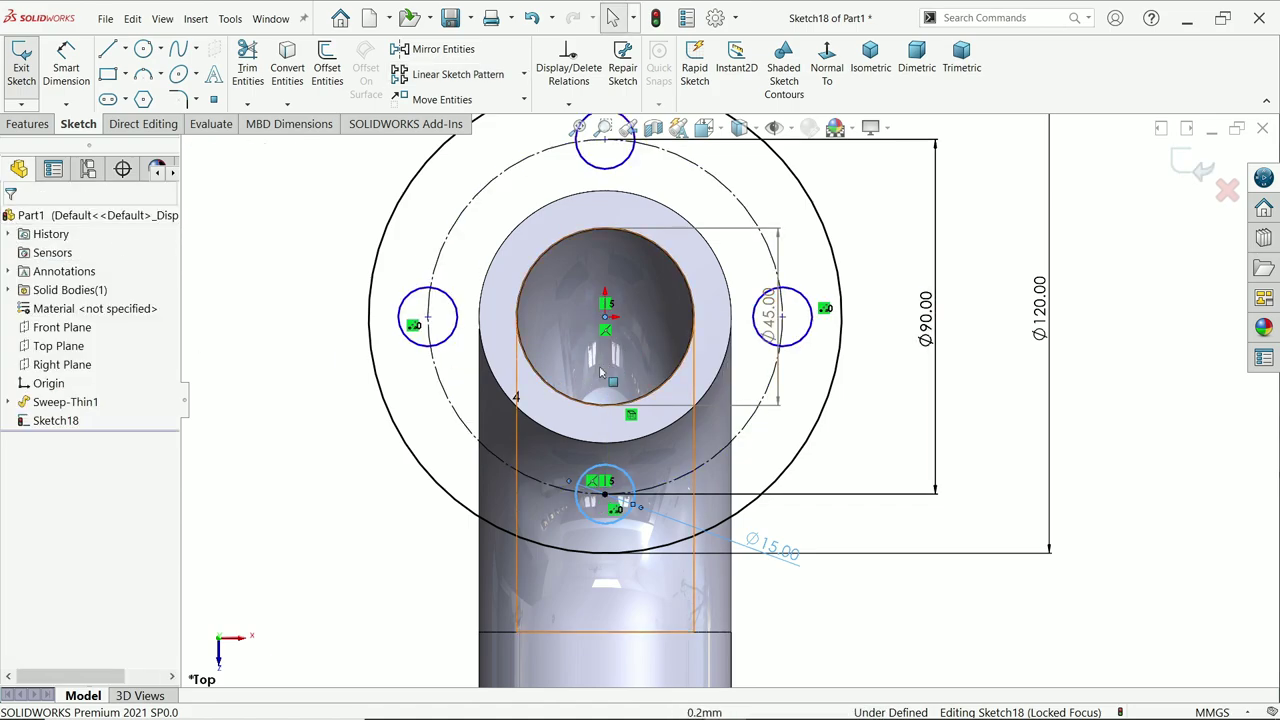
- Draw a horizontal centerline from the centre of the right-hand patterned hole circle to the origin
click(127, 50)
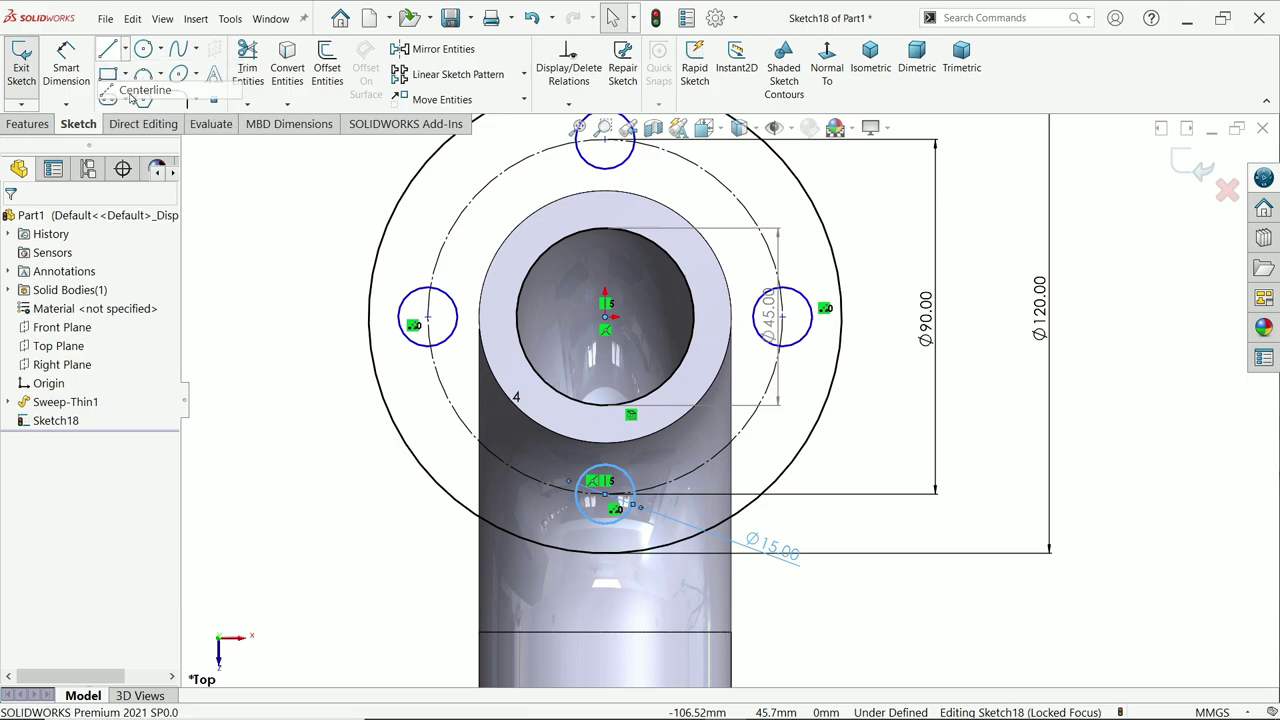
click(140, 74)
click(782, 316)
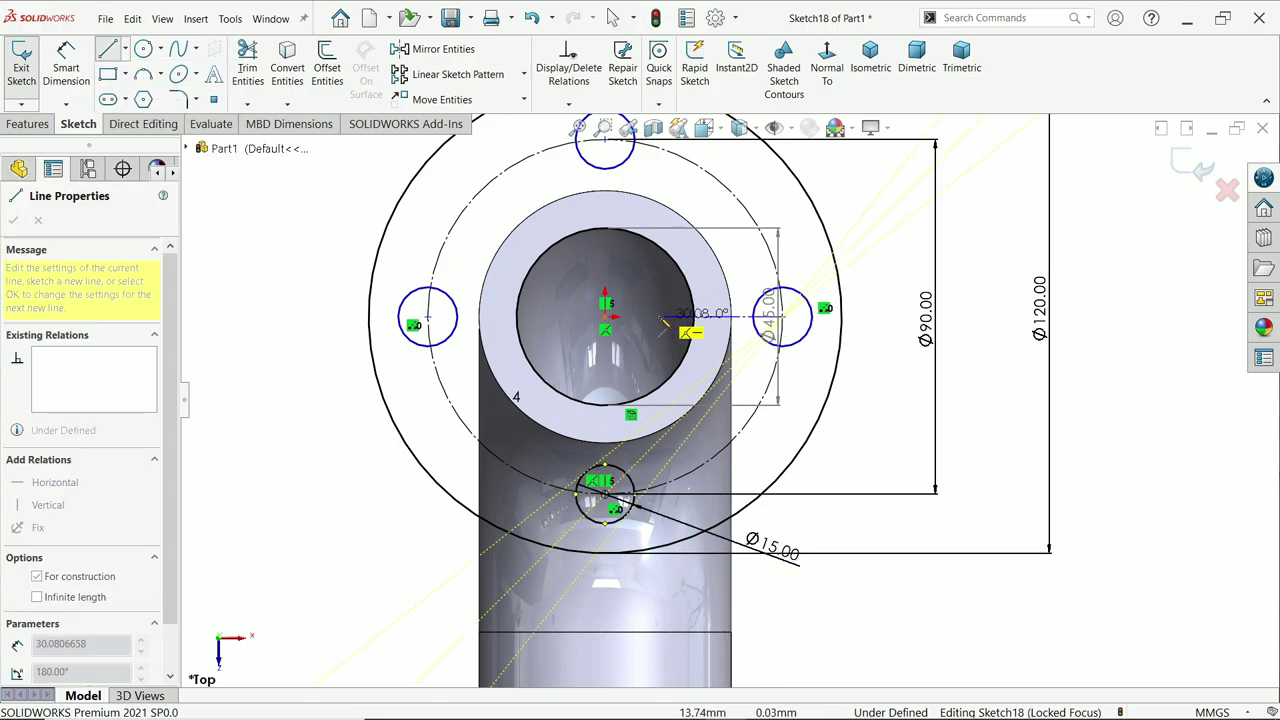
click(605, 316)
right_click(625, 300)
click(700, 320)
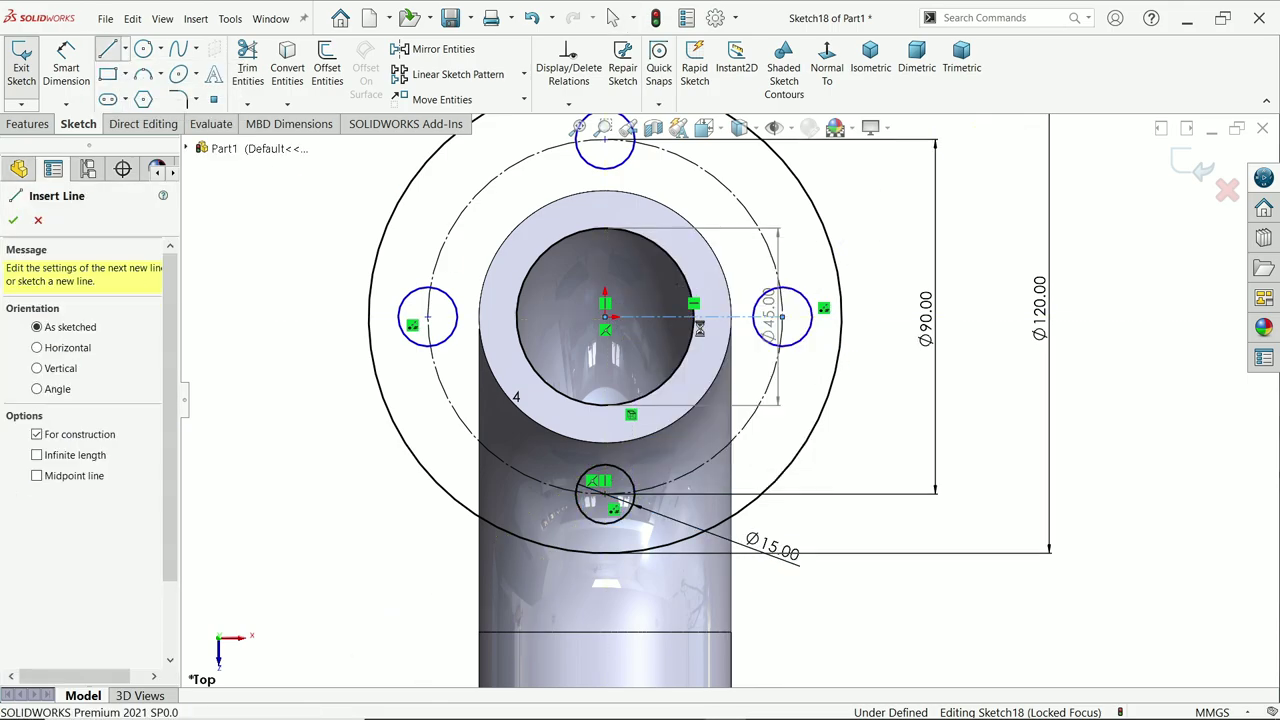
key(Escape)
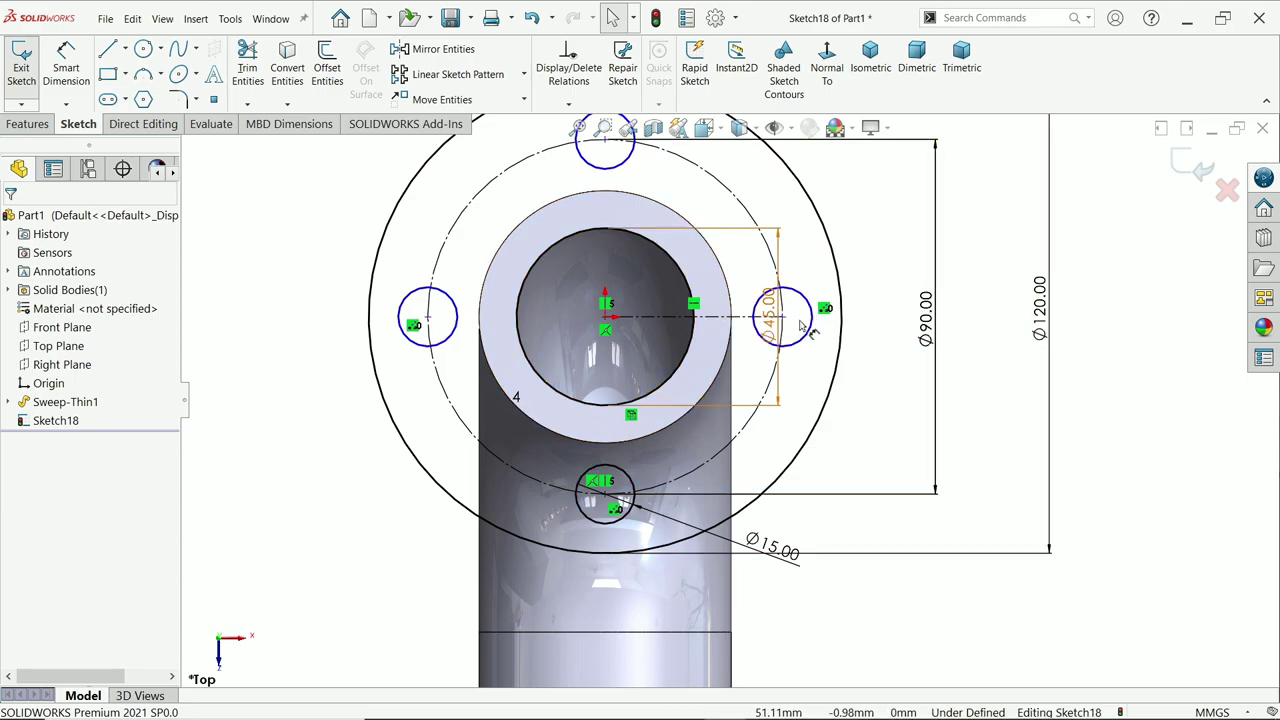
- Make the centres of the left and upper hole circles coincident with the 90 mm construction circle
click(427, 317)
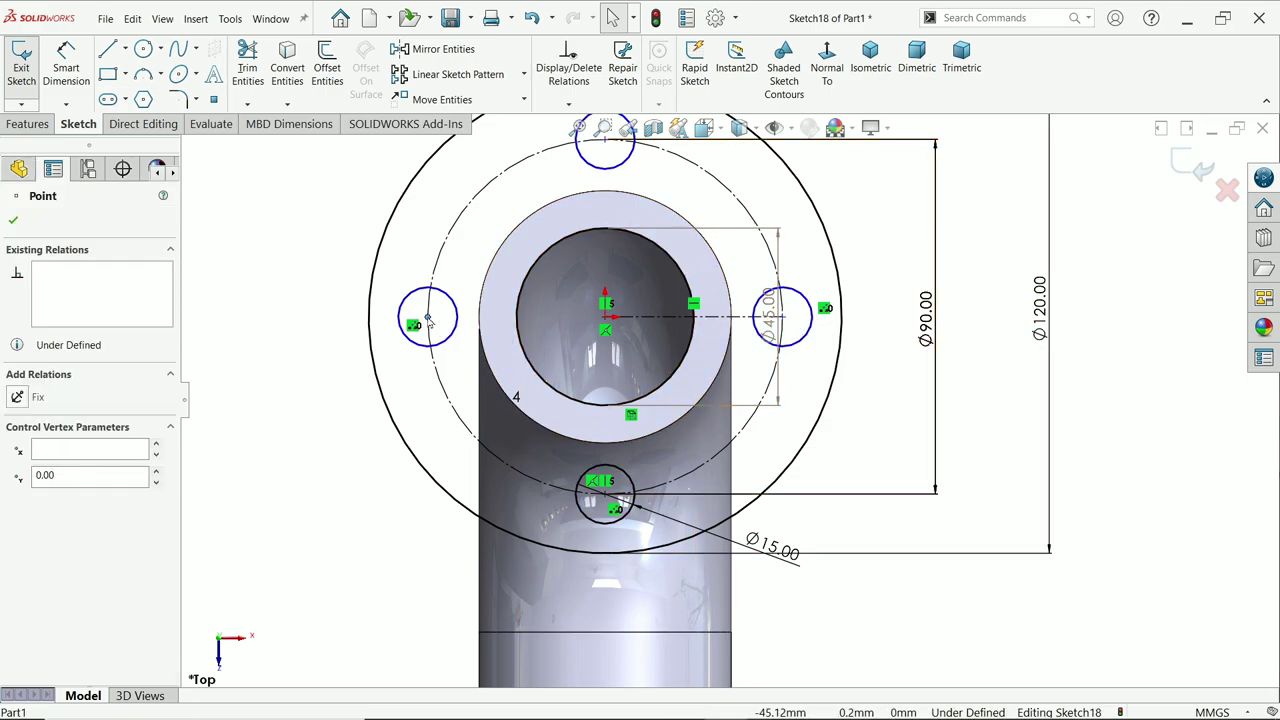
ctrl+click(434, 400)
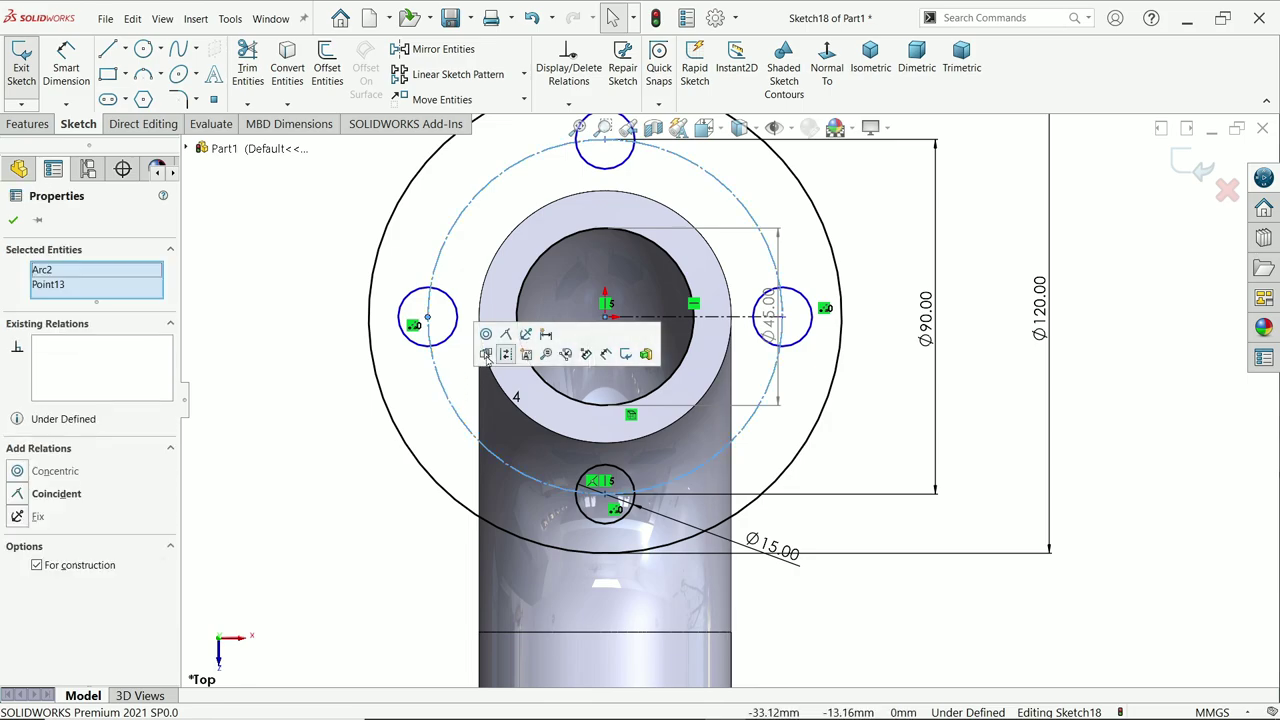
click(314, 414)
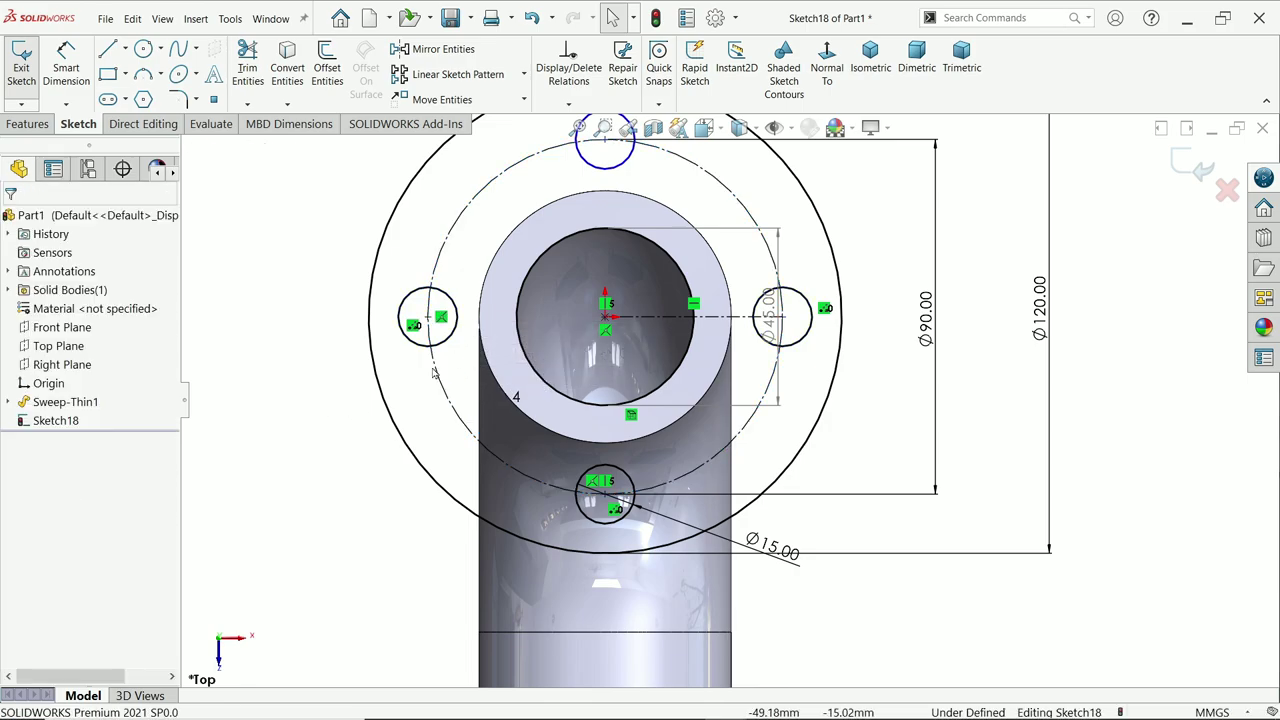
key(f)
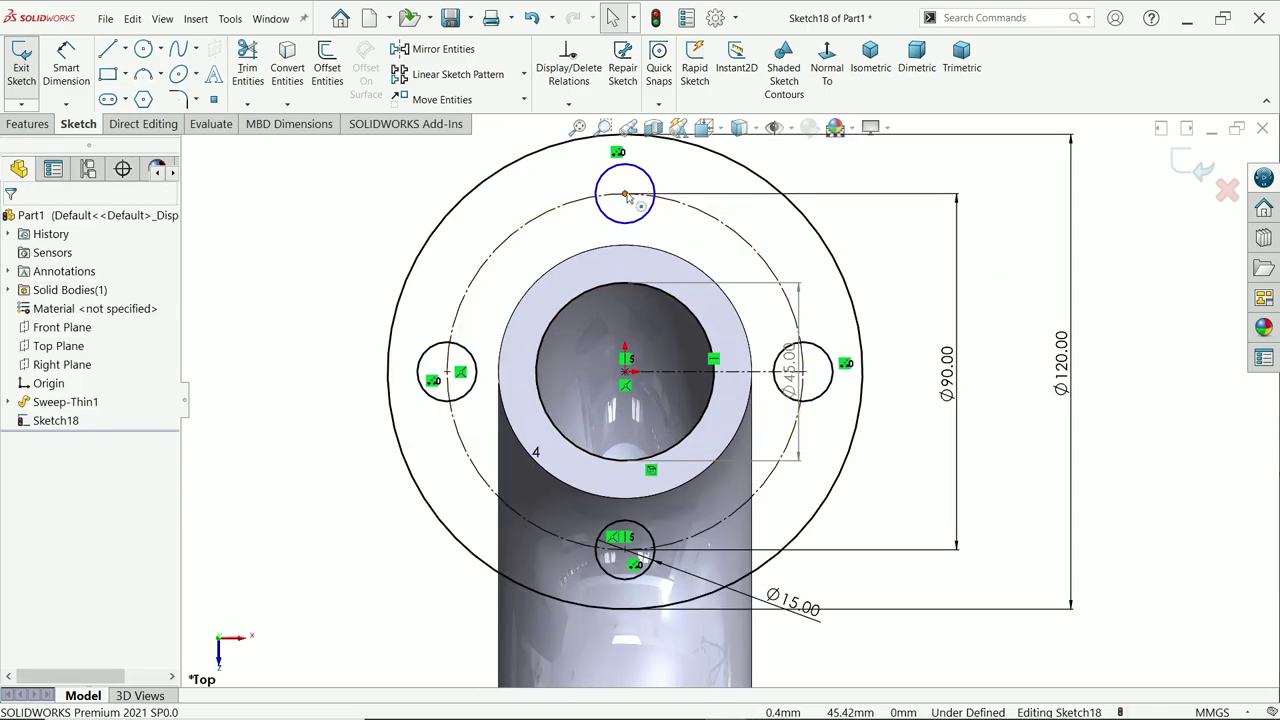
click(624, 194)
ctrl+click(680, 205)
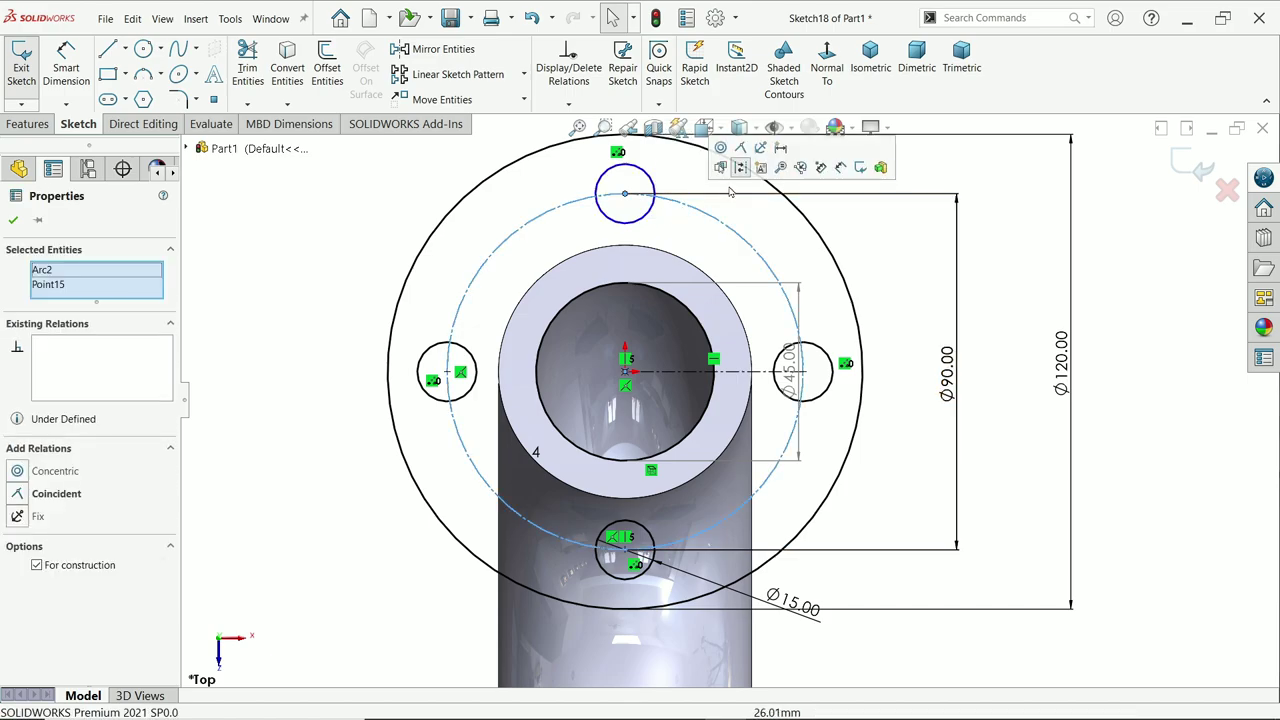
click(740, 147)
key(Escape)
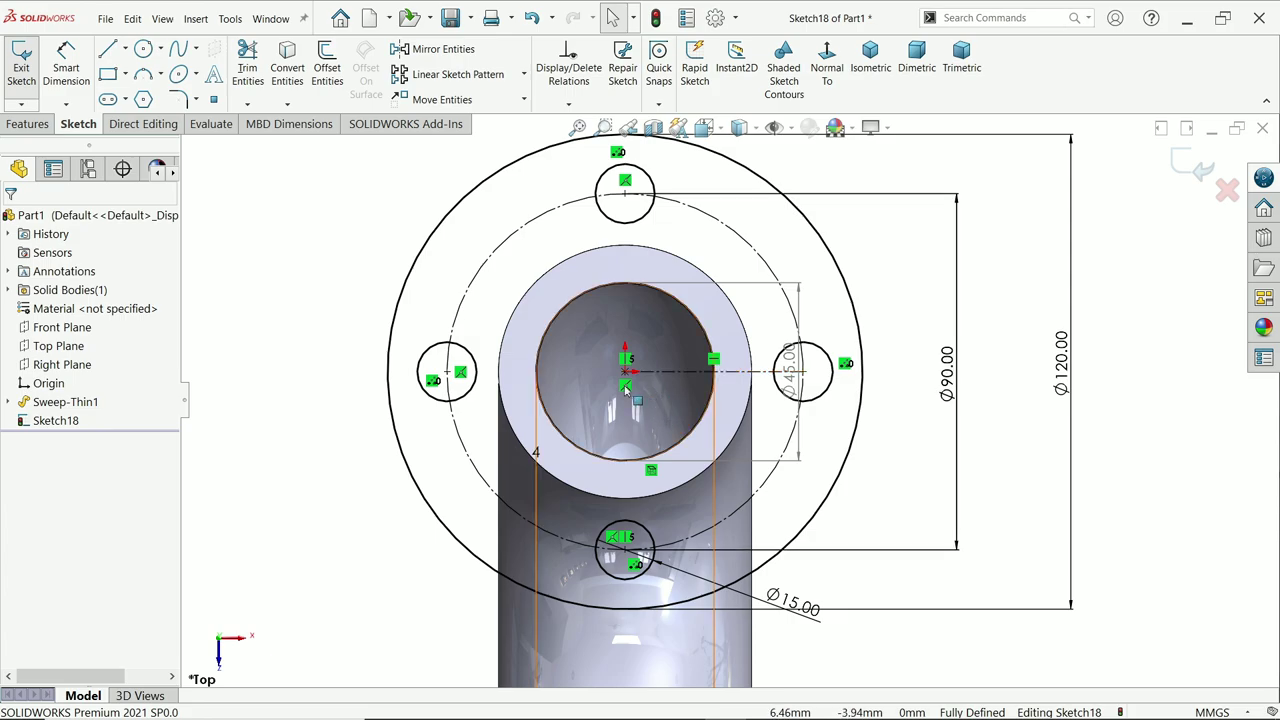
- Extrude the flange sketch 15 mm blind in the reversed direction, down along the pipe, merging the result
click(28, 124)
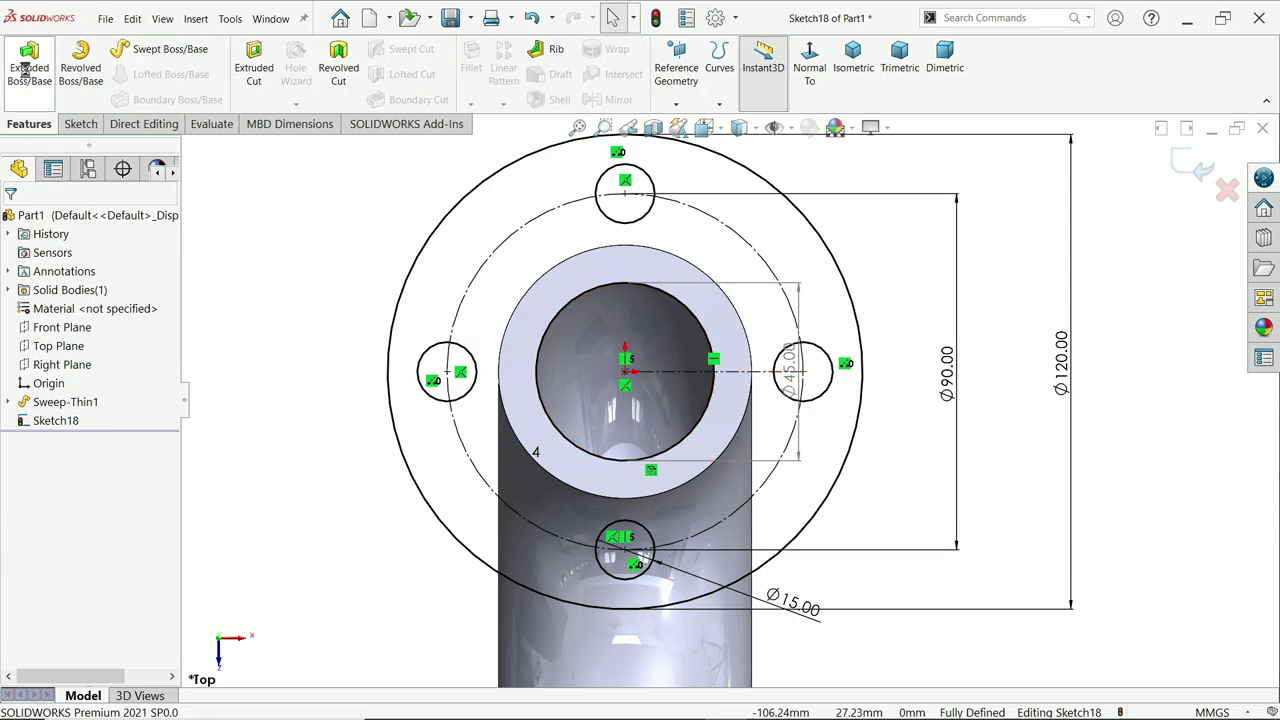
click(26, 64)
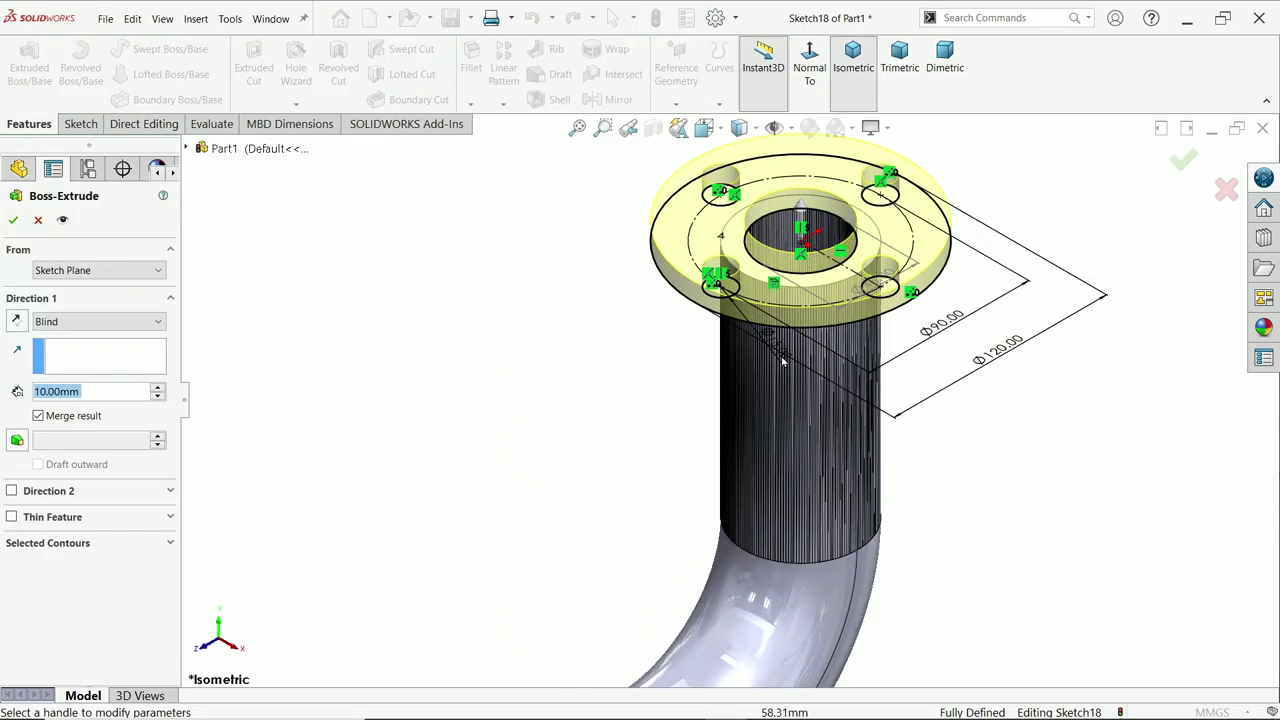
click(16, 322)
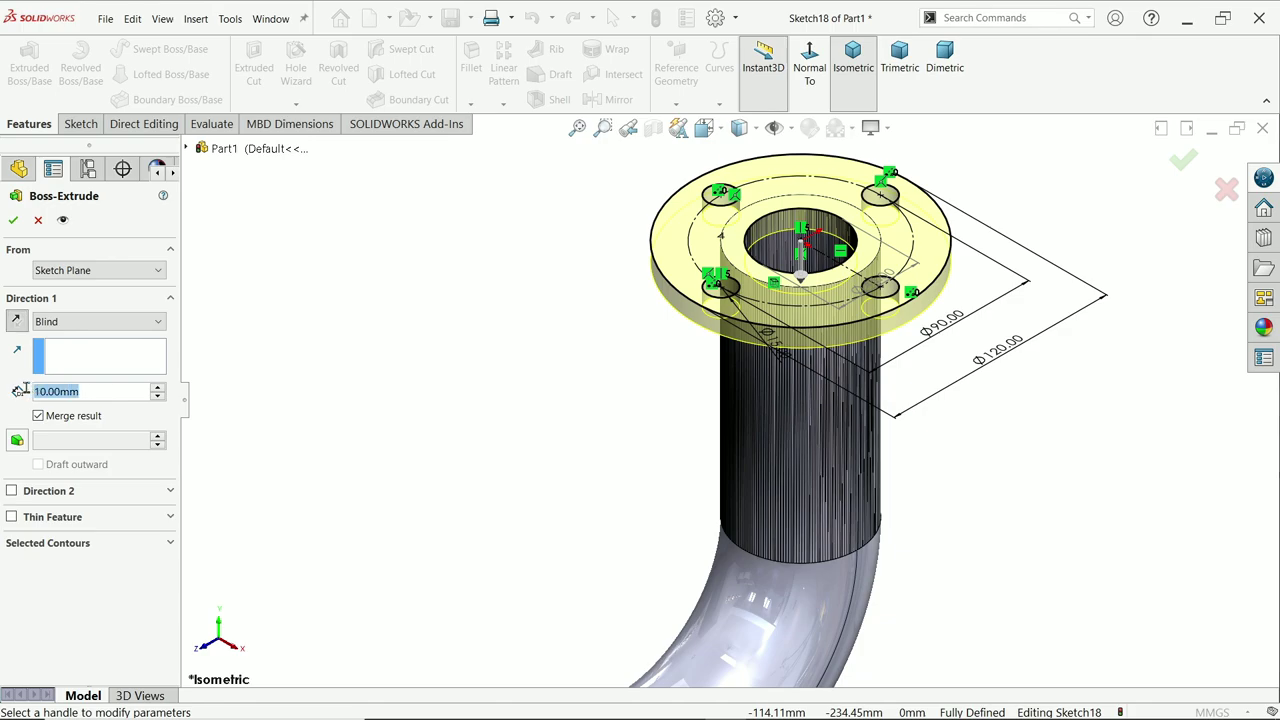
text(15)
key(Return)
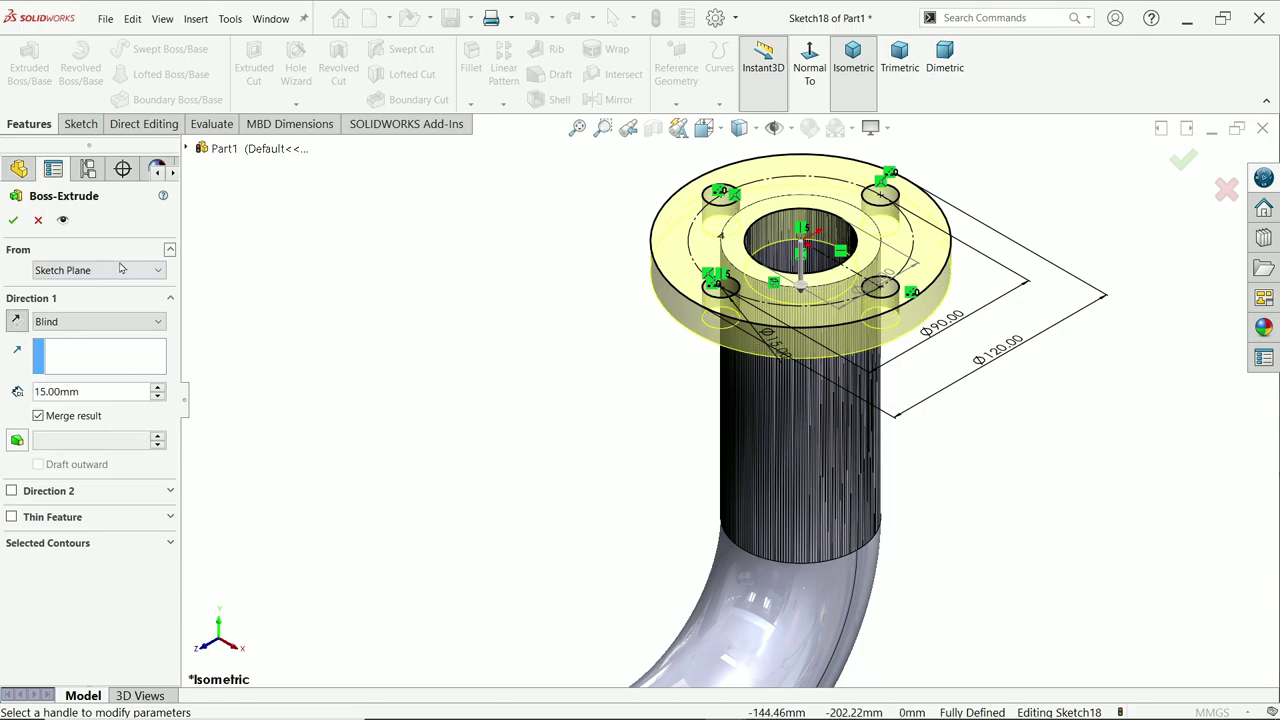
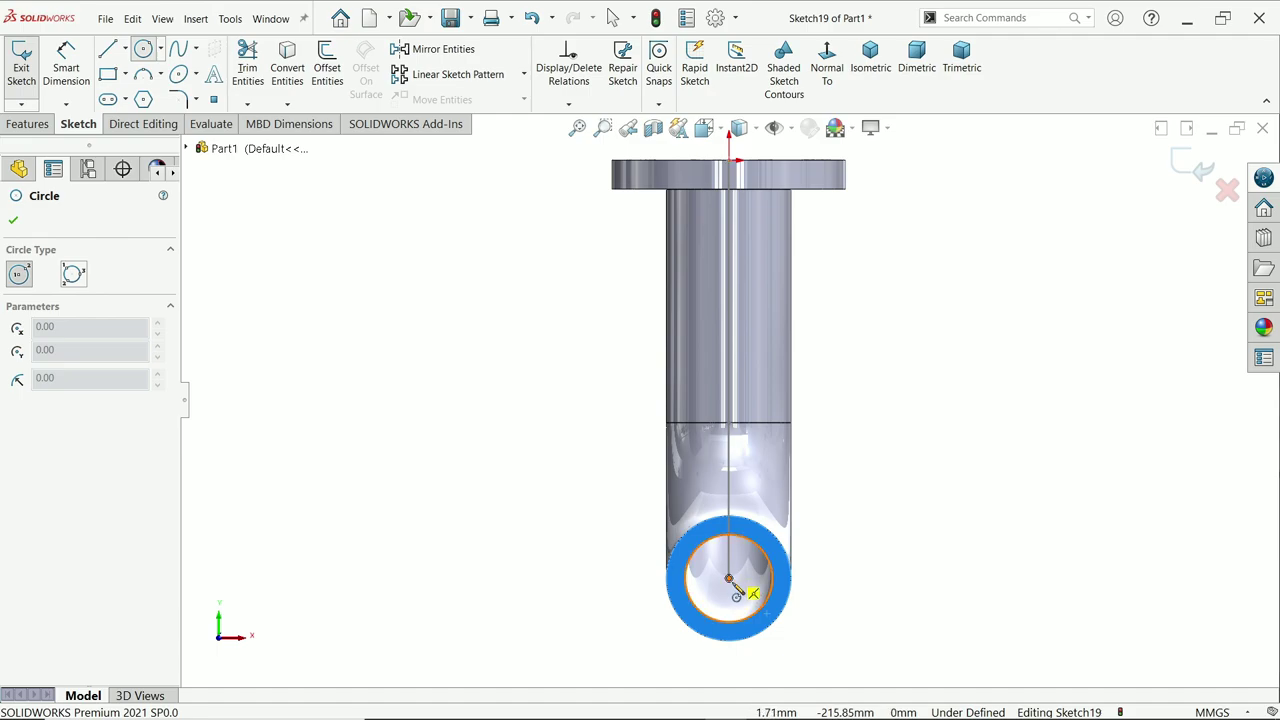
- On the horizontal leg's end face, draw a circle of about 85.7 mm radius and a concentric construction circle of about 58.5 mm radius
click(730, 580)
click(589, 488)
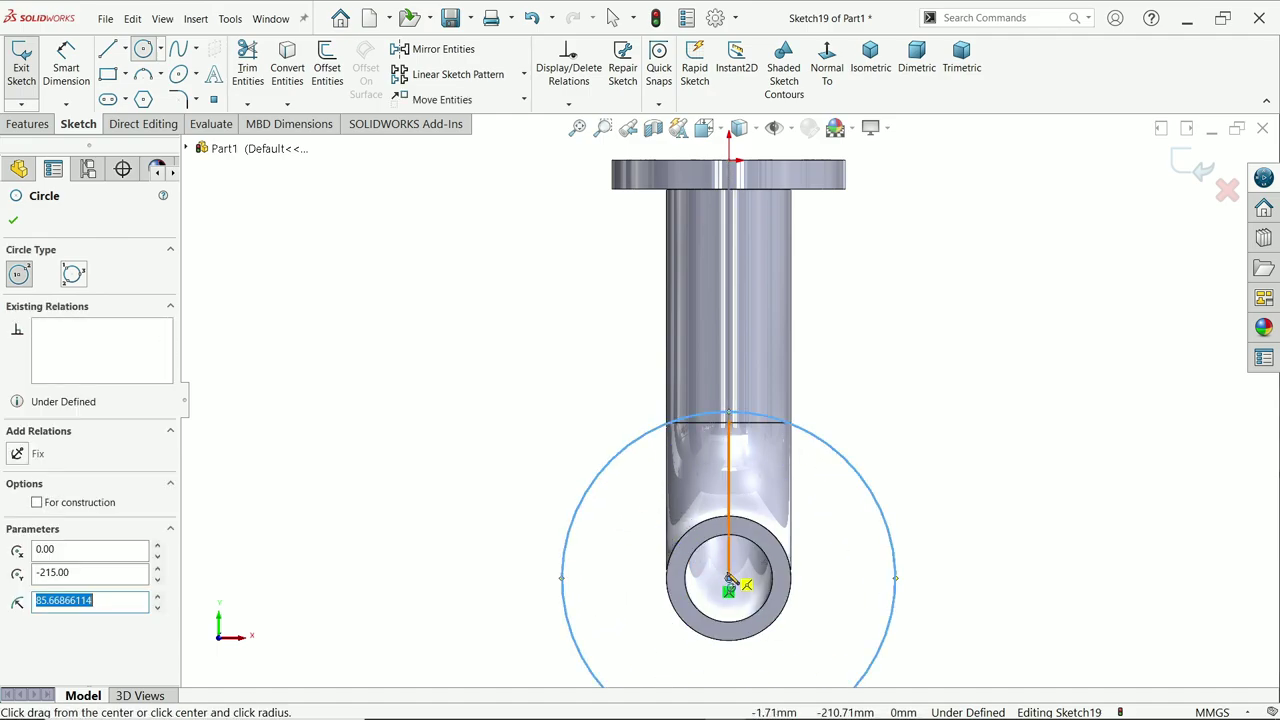
click(730, 580)
click(617, 563)
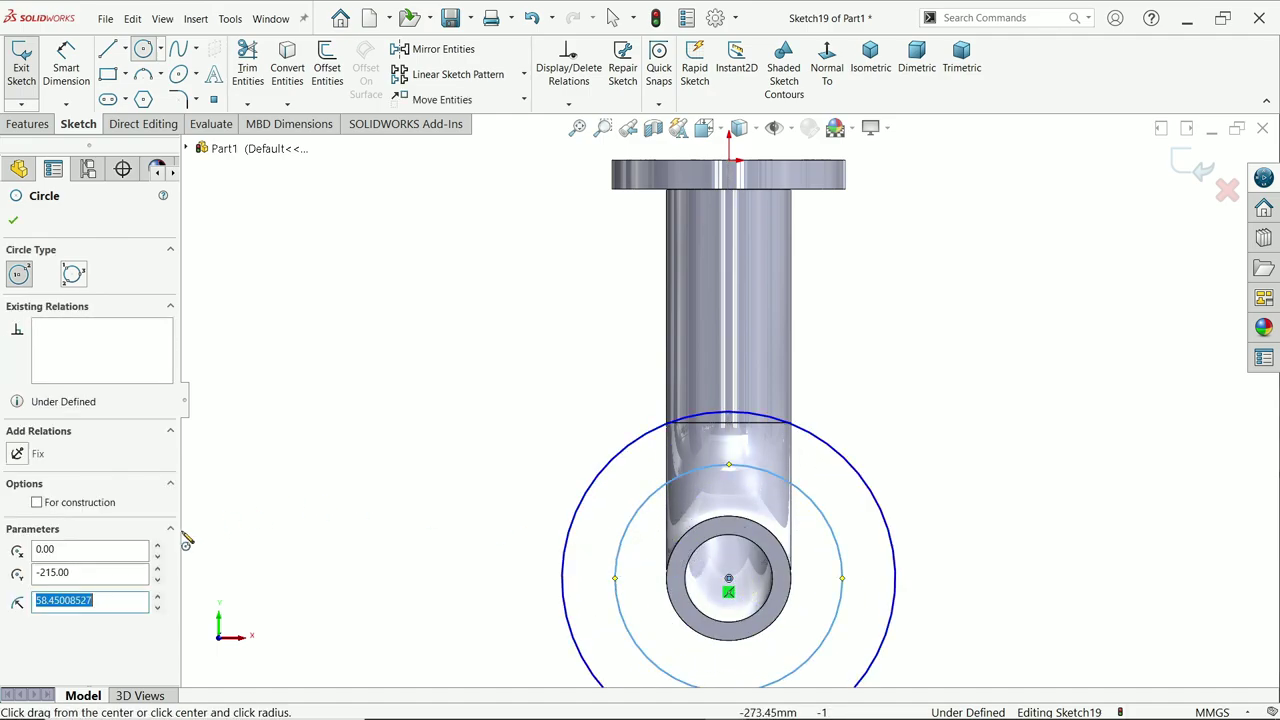
click(37, 502)
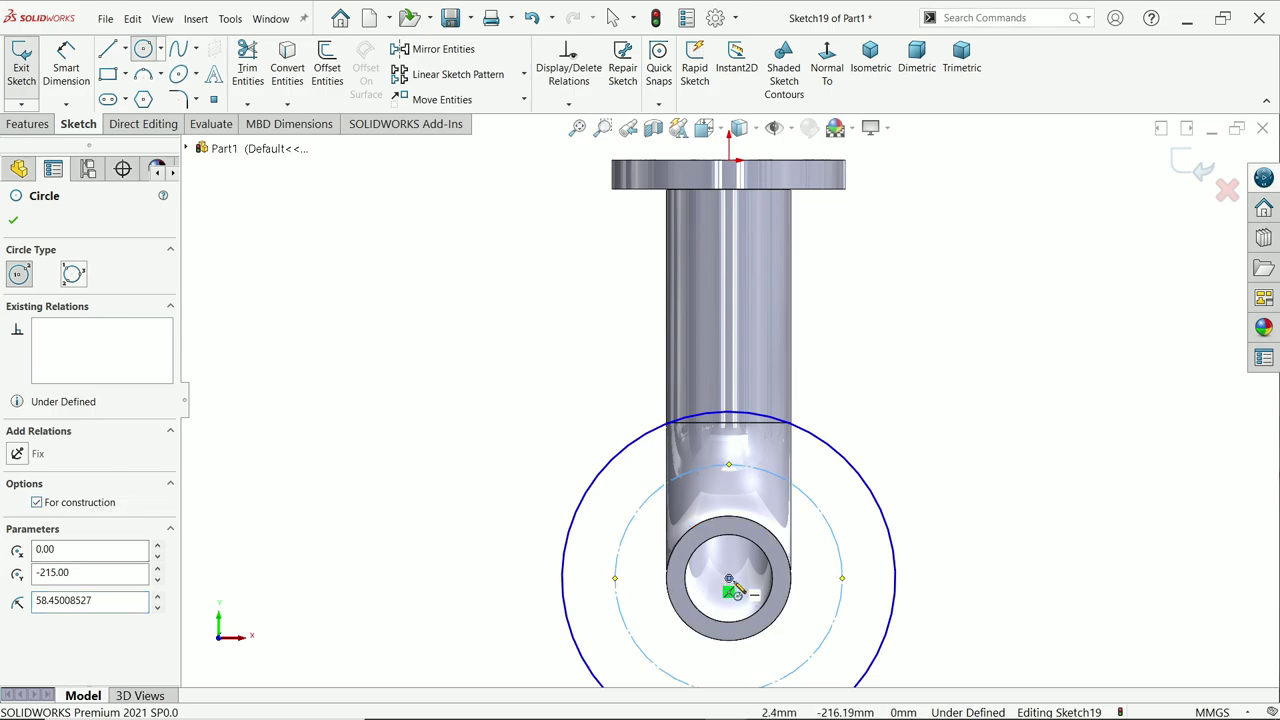
- Draw a hole circle of about 11.6 mm radius on the lower quadrant of the second flange's construction circle
scroll(730, 585, down, 3)
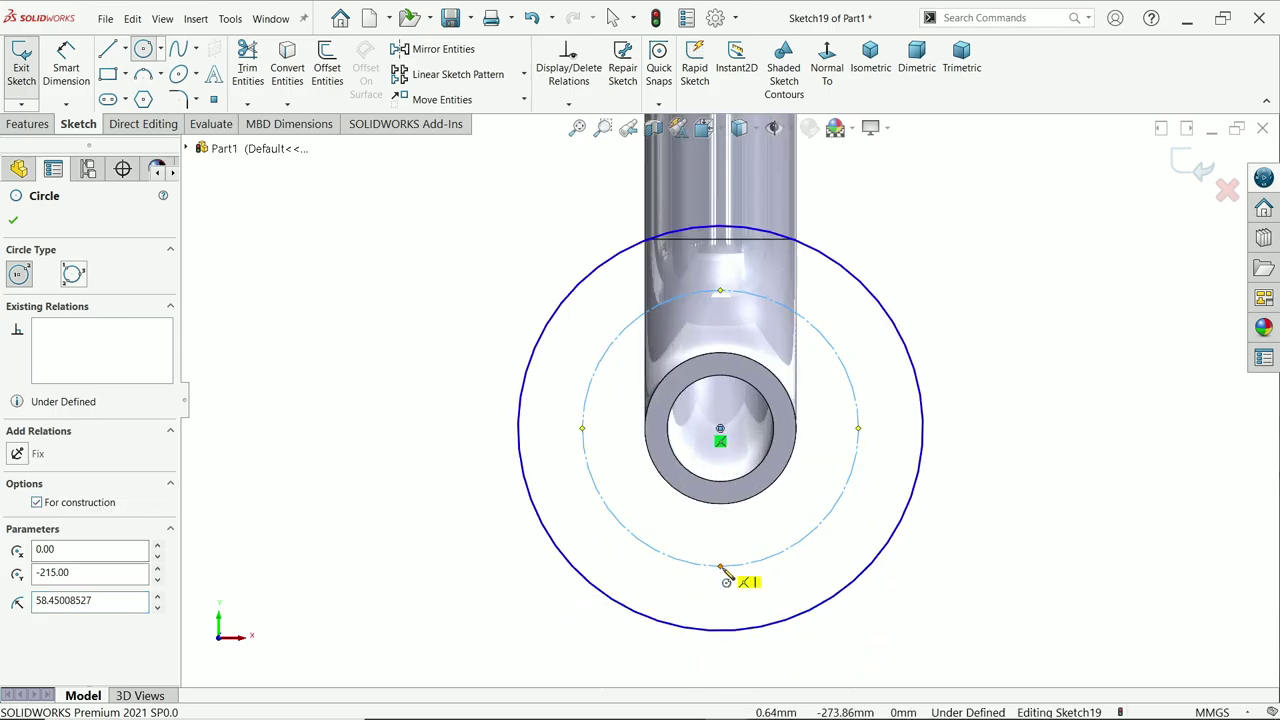
click(720, 565)
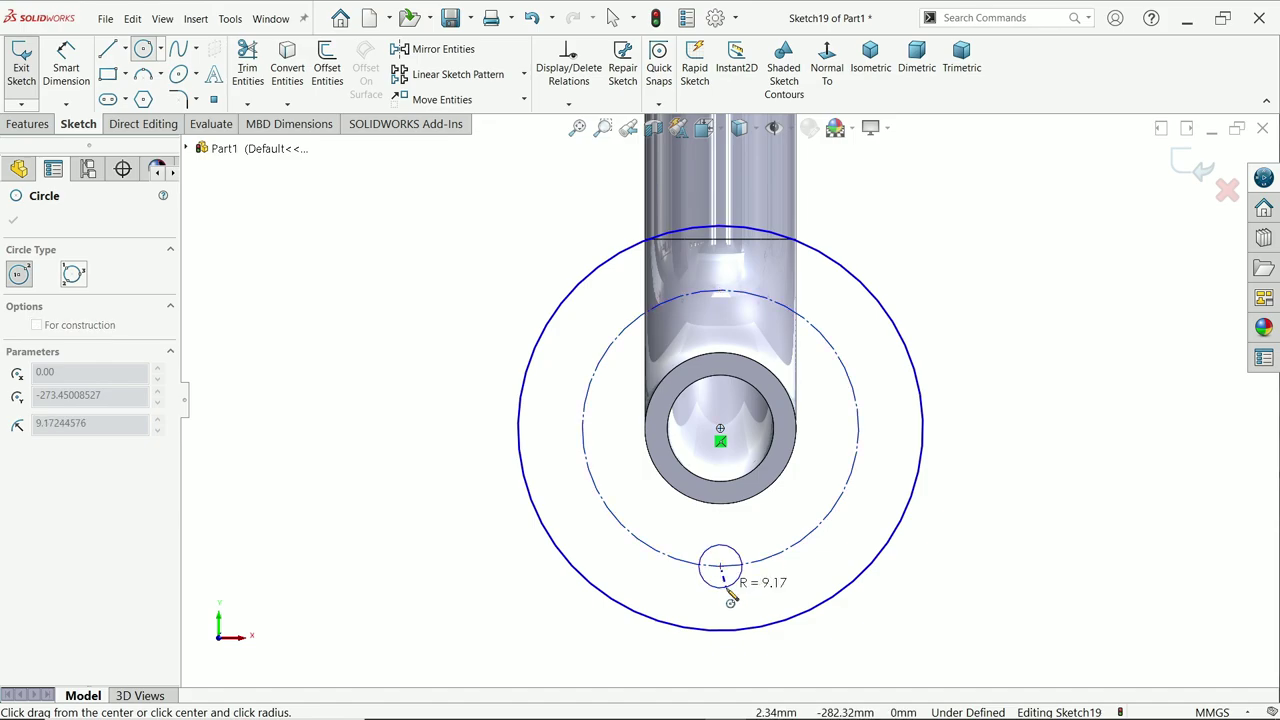
click(731, 589)
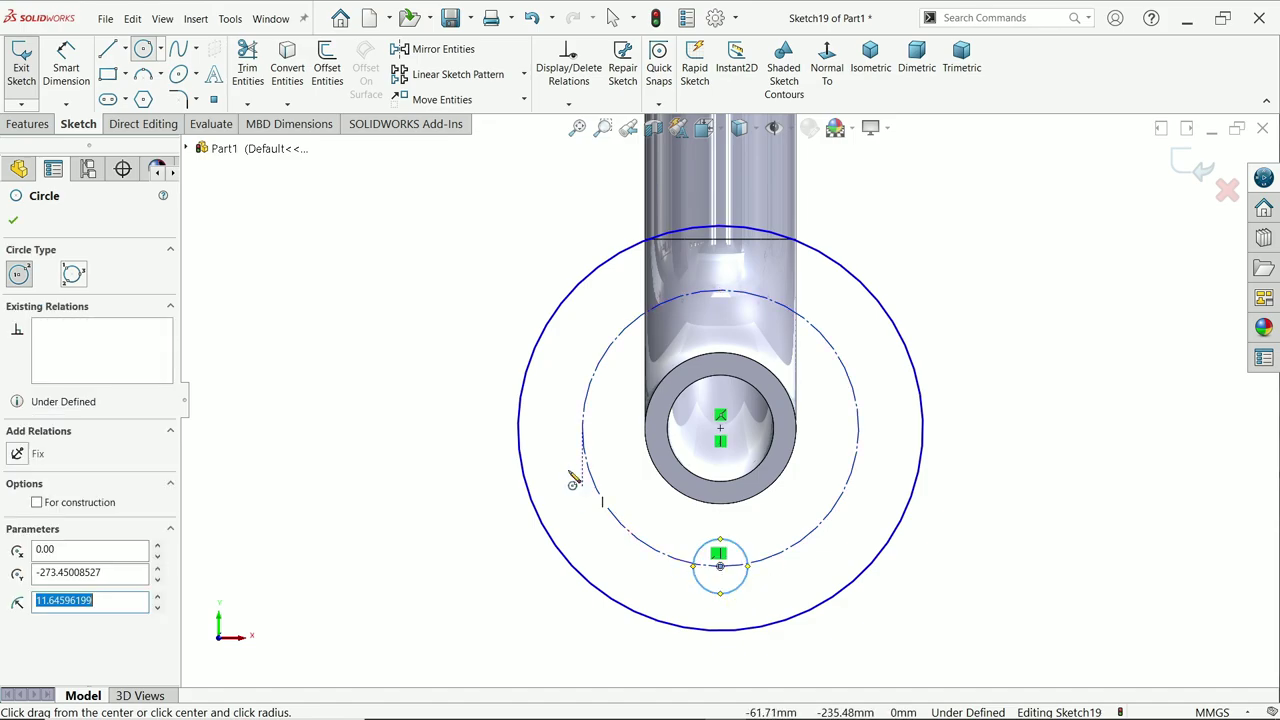
- Convert the pipe's inner bore edge into the flange sketch and dimension the outer circle to 120 mm diameter
click(13, 220)
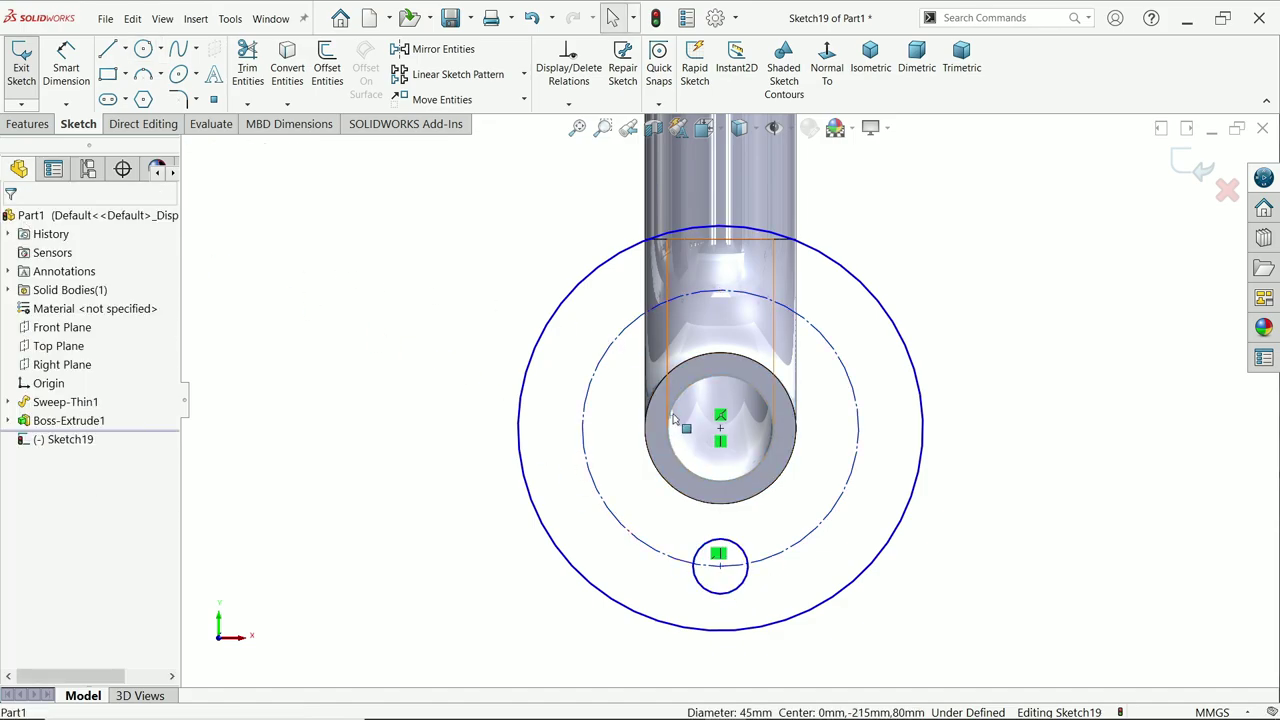
click(287, 68)
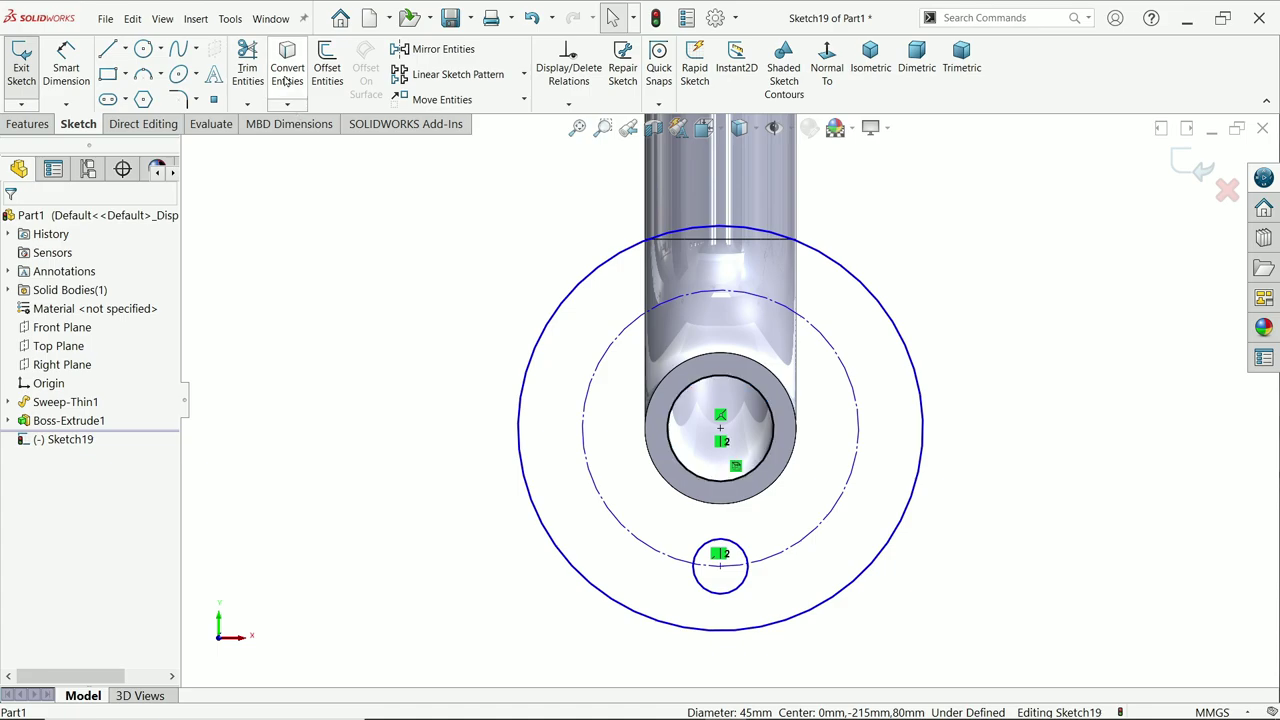
click(72, 78)
click(520, 420)
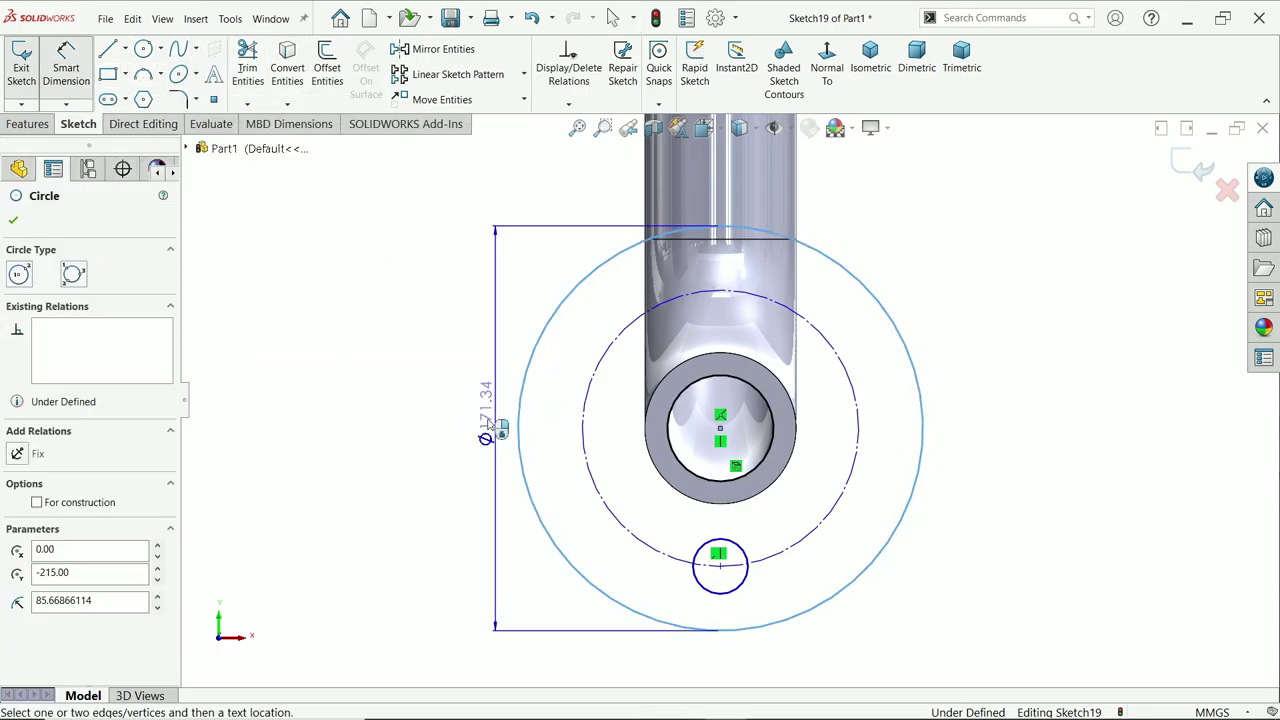
click(475, 421)
text(120)
key(Return)
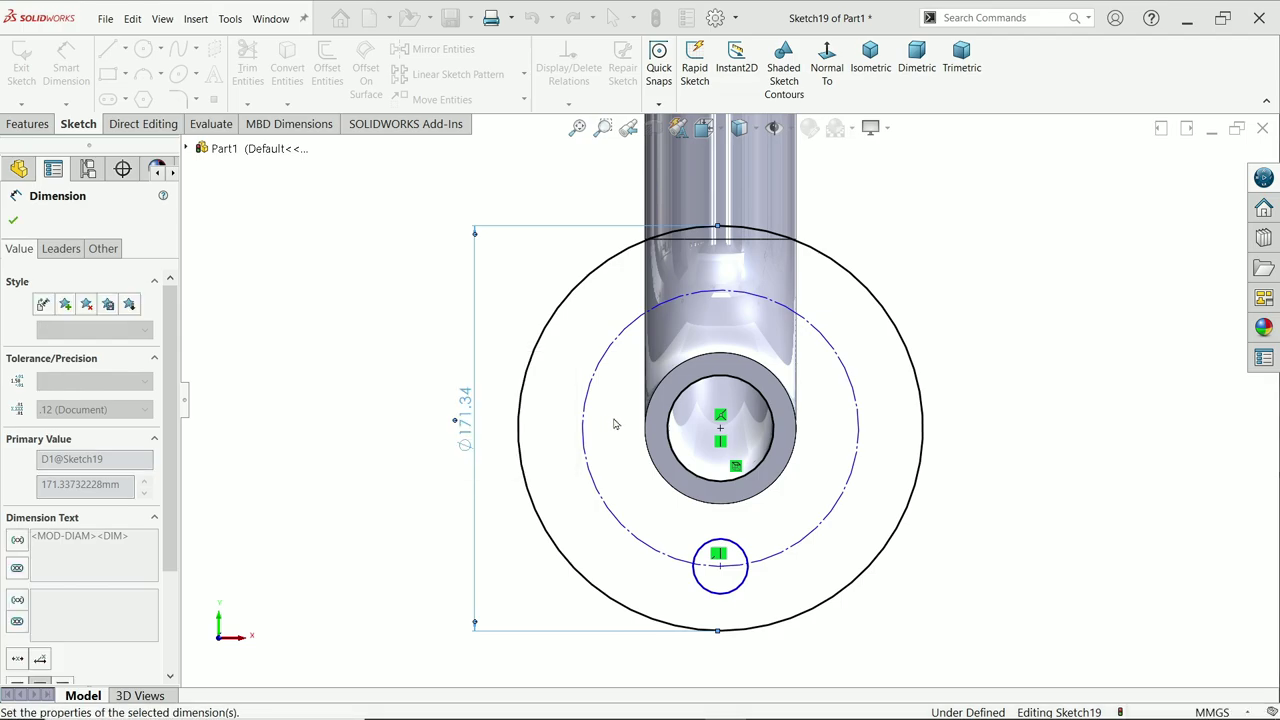
- Dimension the construction circle to 90 mm diameter and the lower hole circle to 15 mm diameter
click(587, 424)
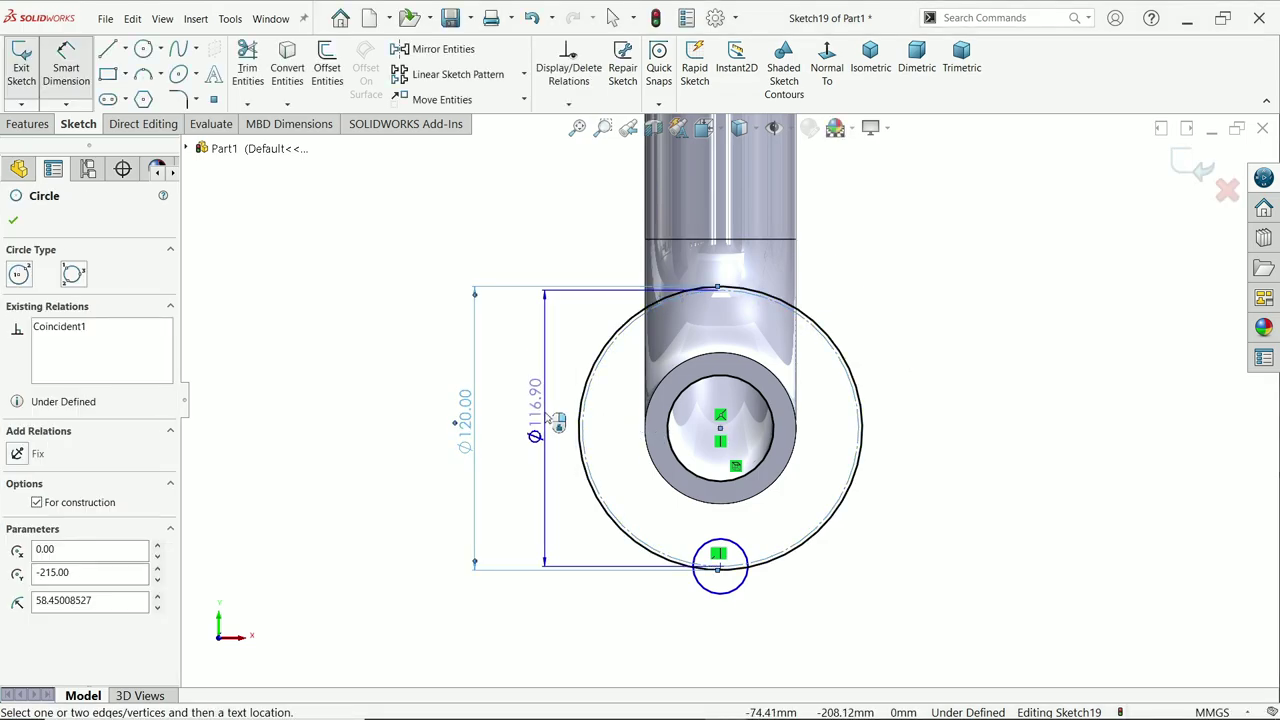
click(540, 421)
text(90.00mm)
key(Return)
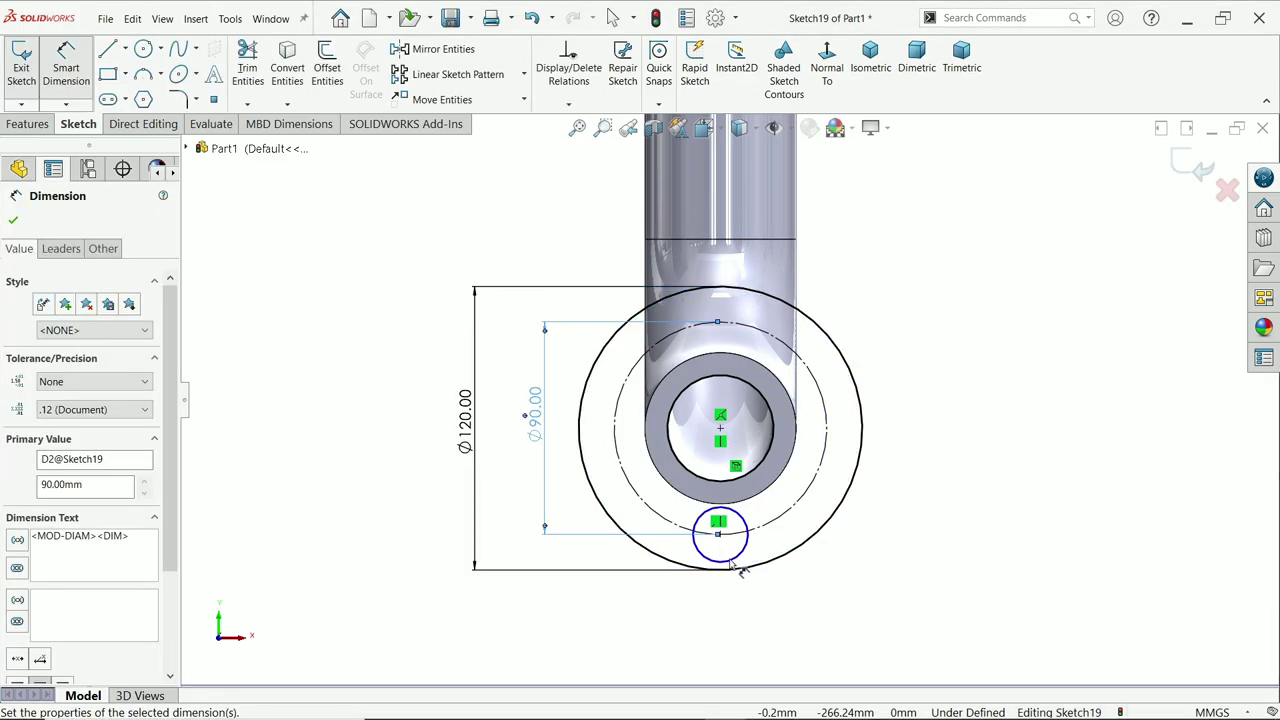
click(744, 549)
click(785, 588)
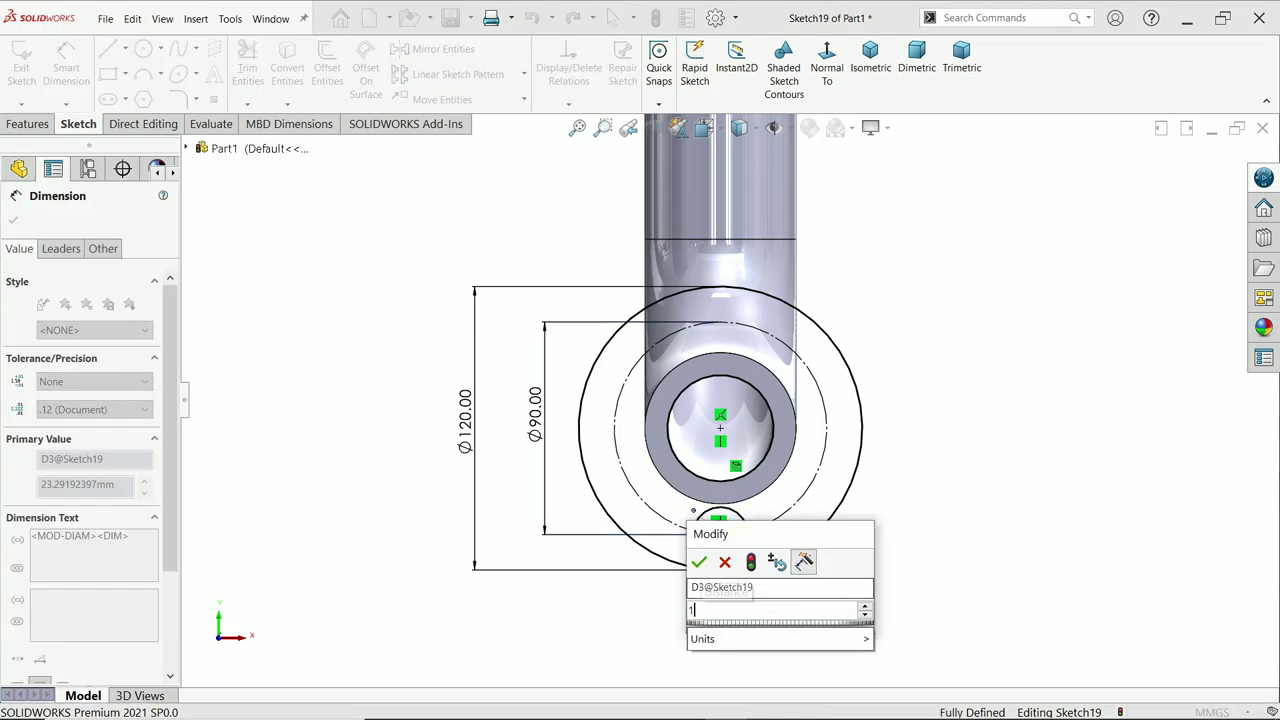
text(15)
key(Return)
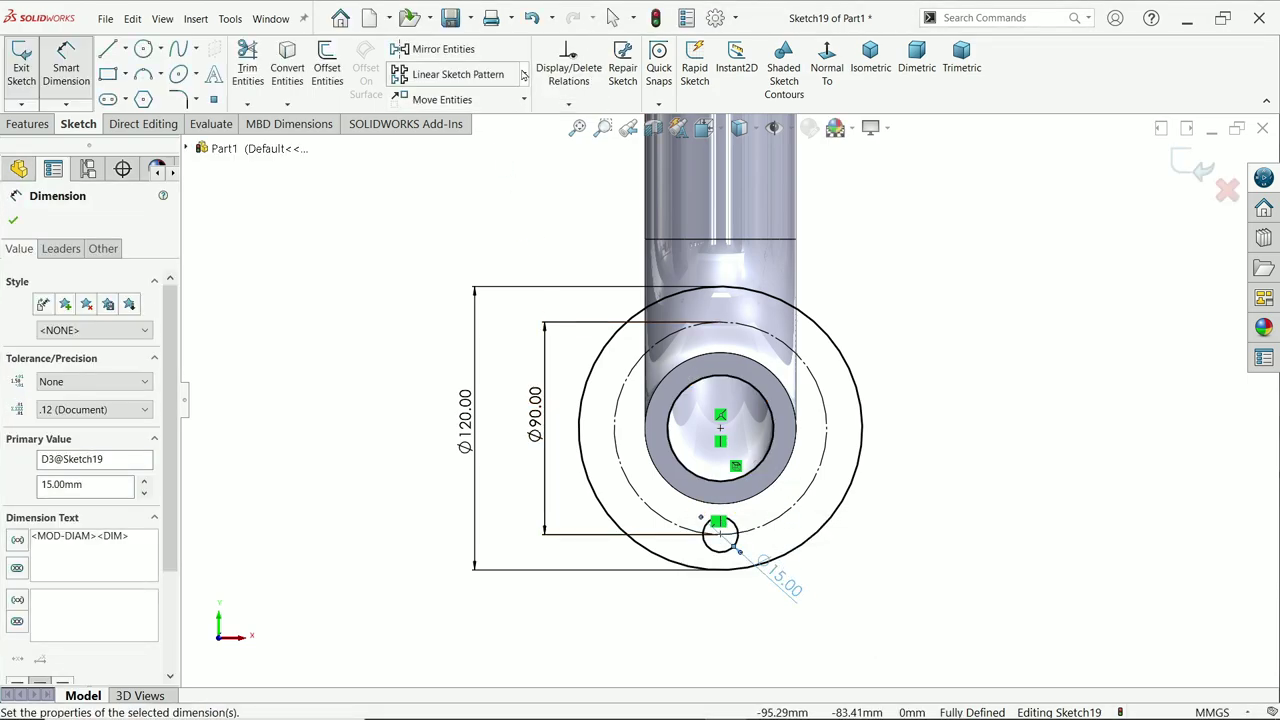
- Circular-pattern the 15 mm hole circle around the flange centre as 4 equally spaced instances over 360 degrees
click(524, 75)
click(455, 117)
scroll(773, 572, down, 3)
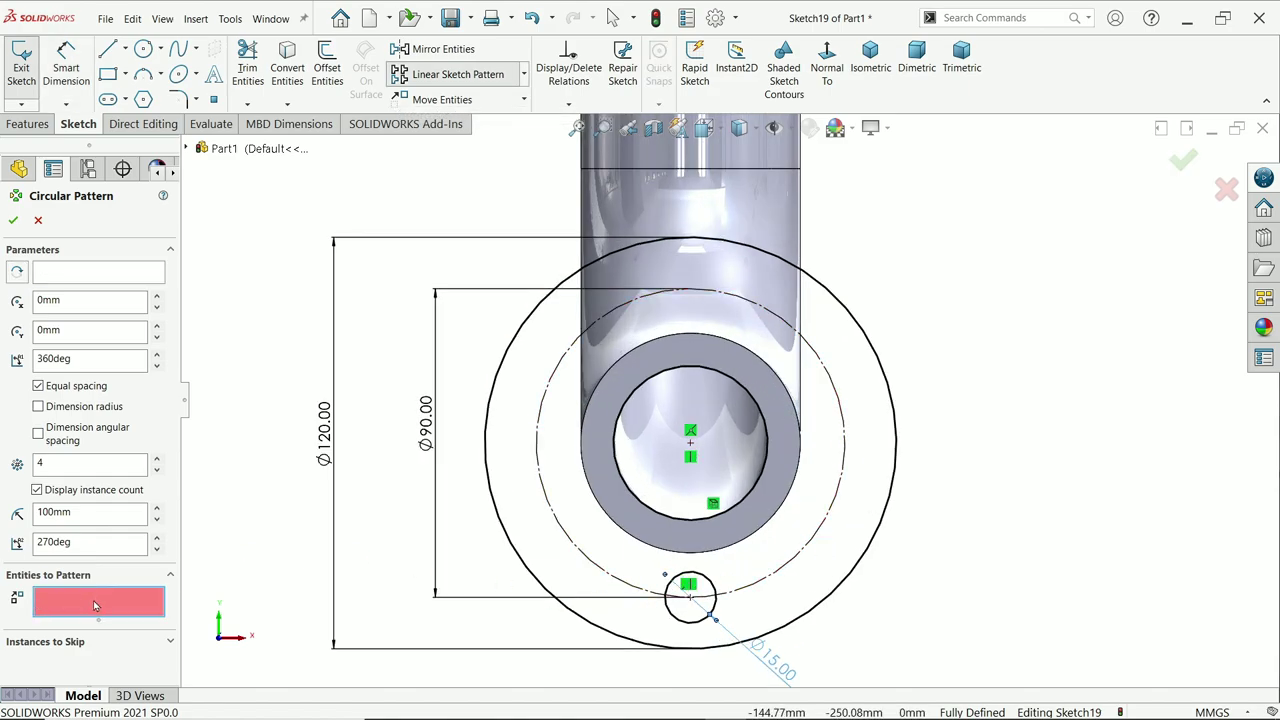
click(717, 600)
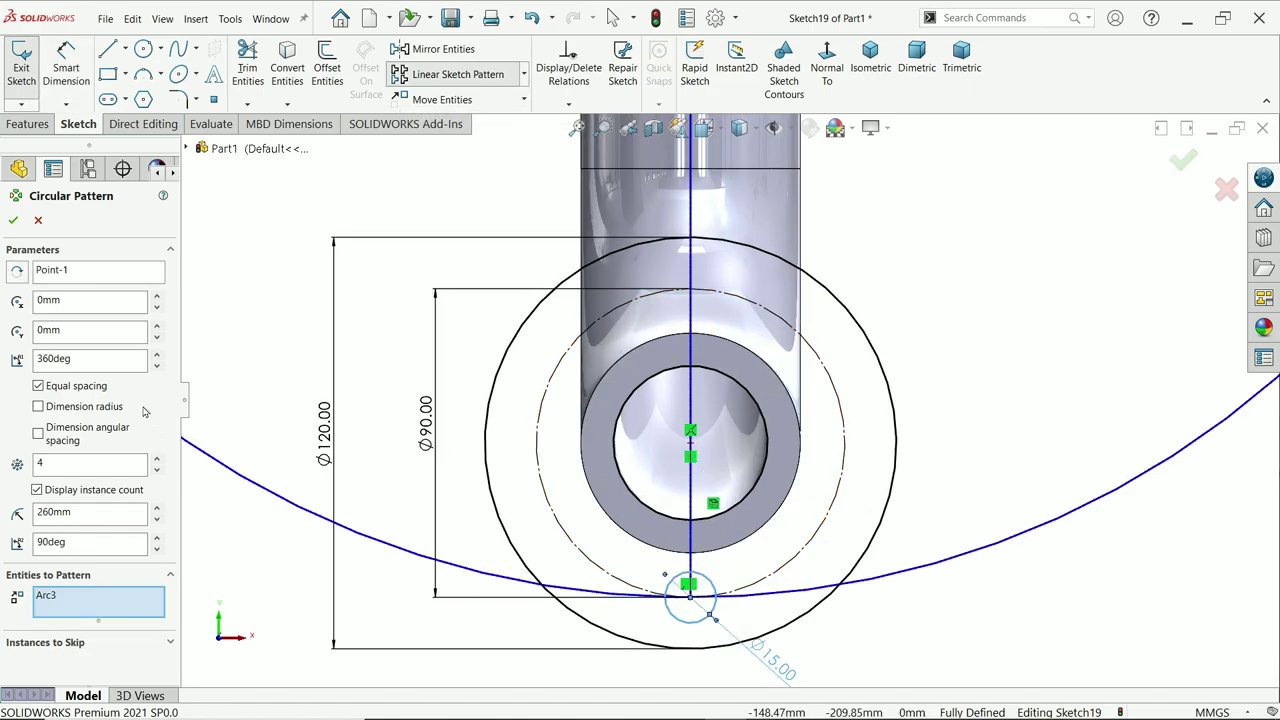
right_click(102, 284)
click(150, 286)
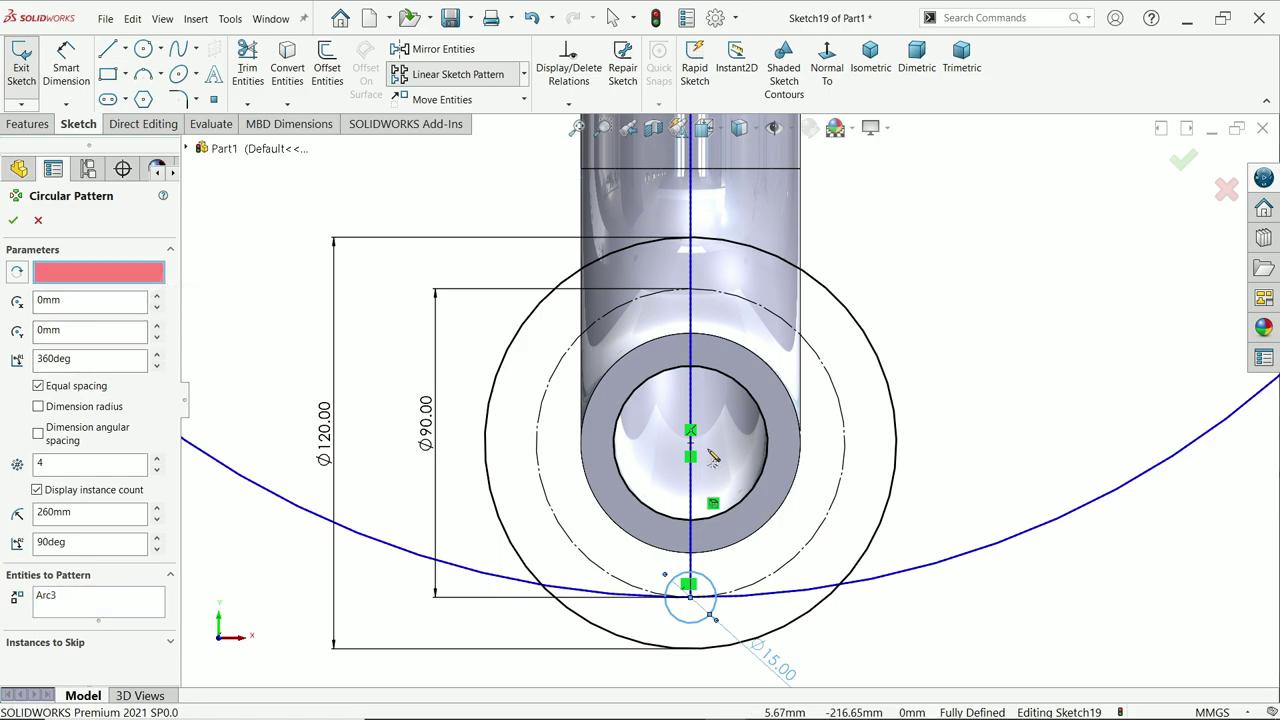
click(690, 441)
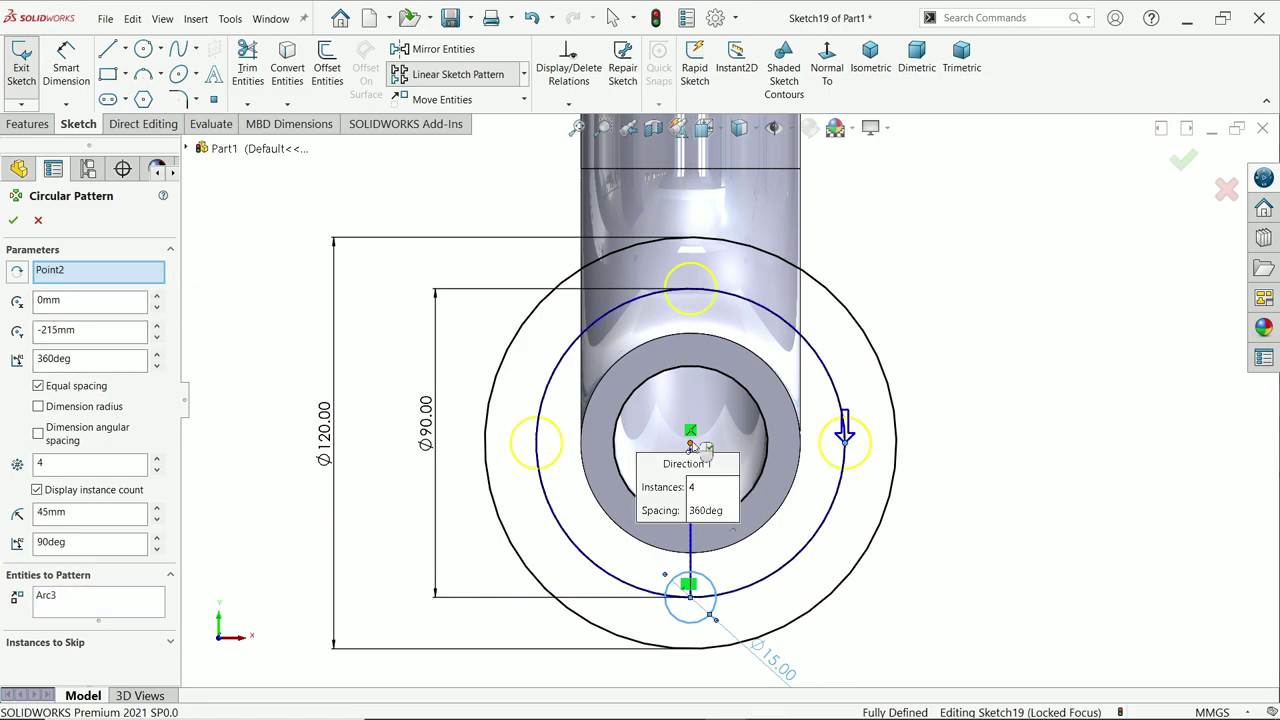
double_click(37, 358)
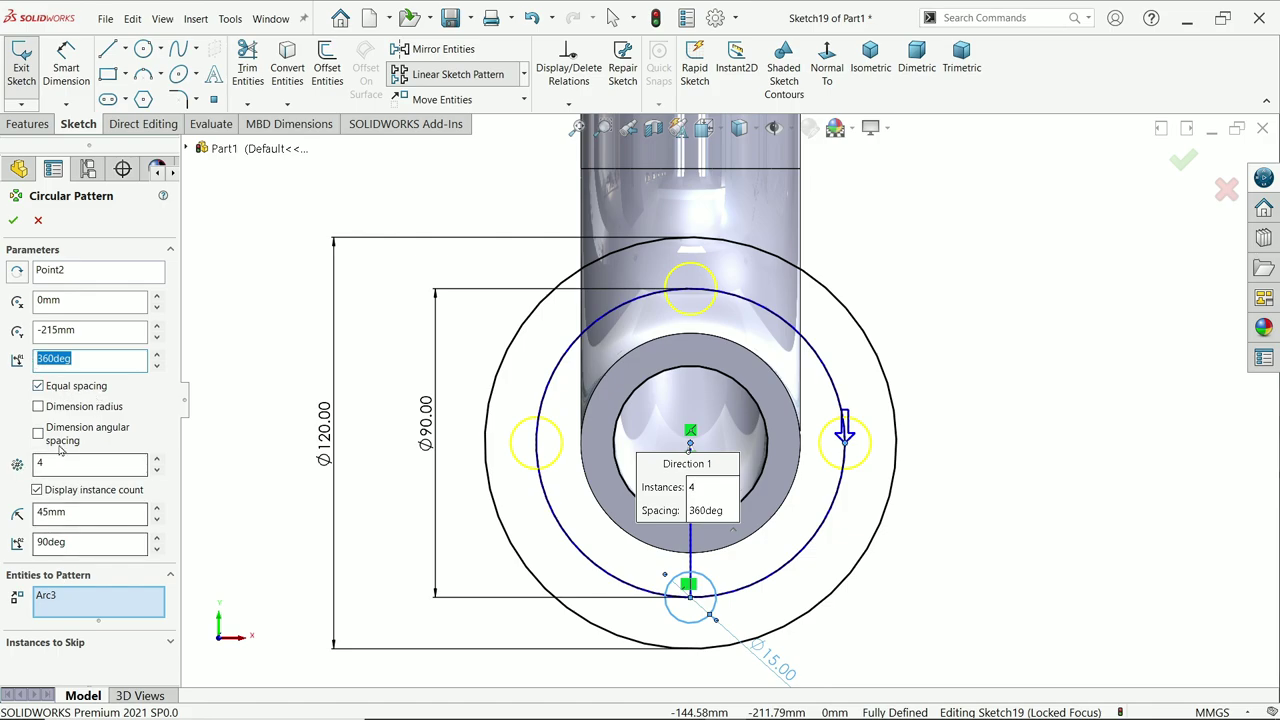
click(14, 221)
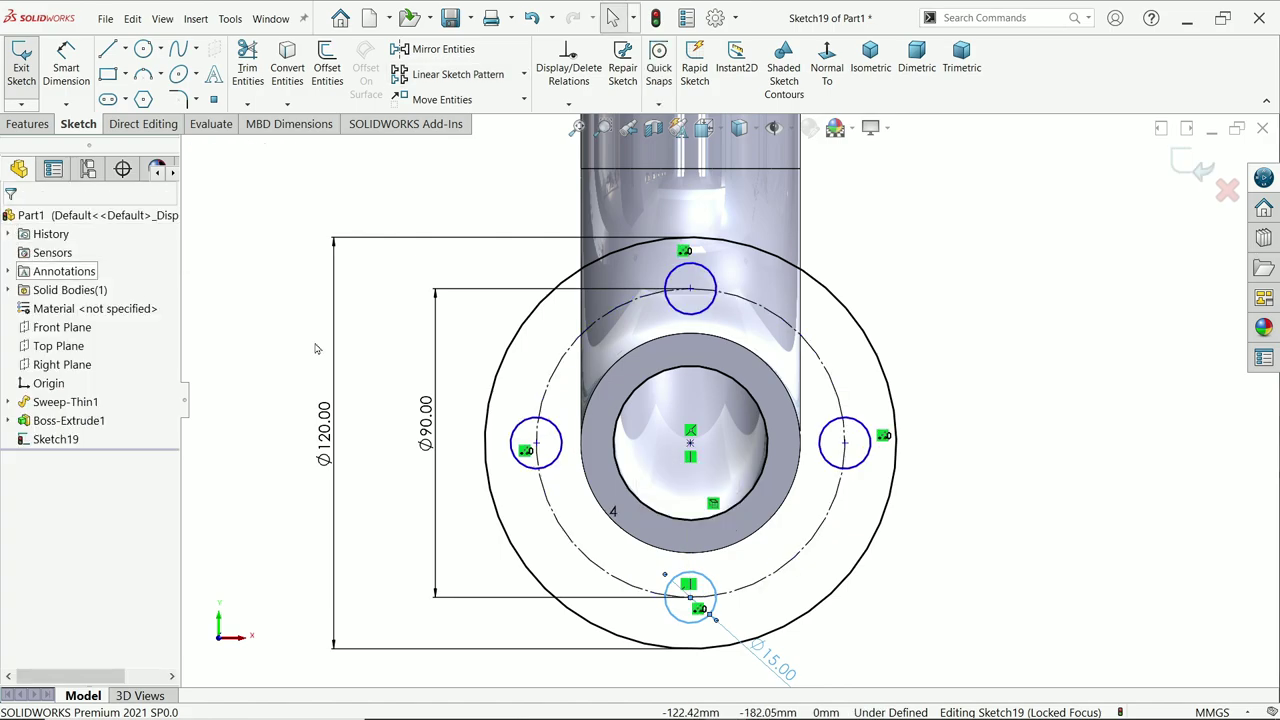
- Make the upper hole circle's centre coincident with the 90 mm construction circle
click(690, 288)
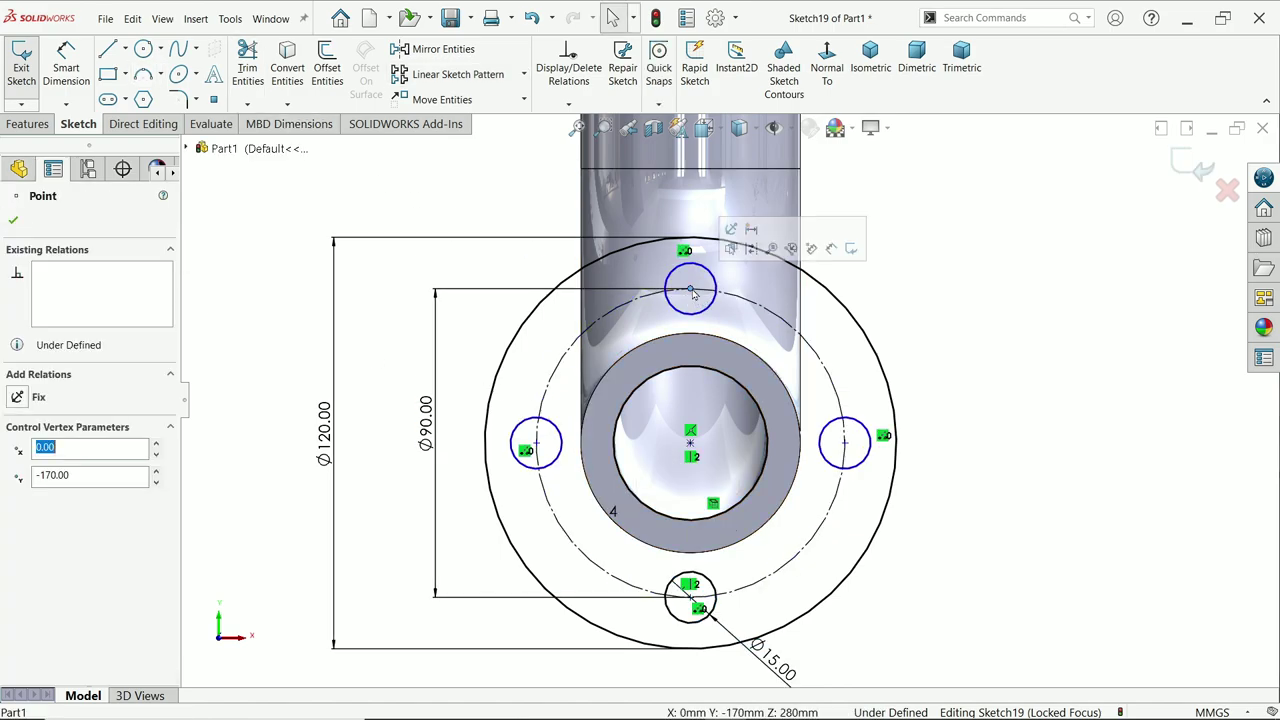
ctrl+click(768, 308)
click(825, 254)
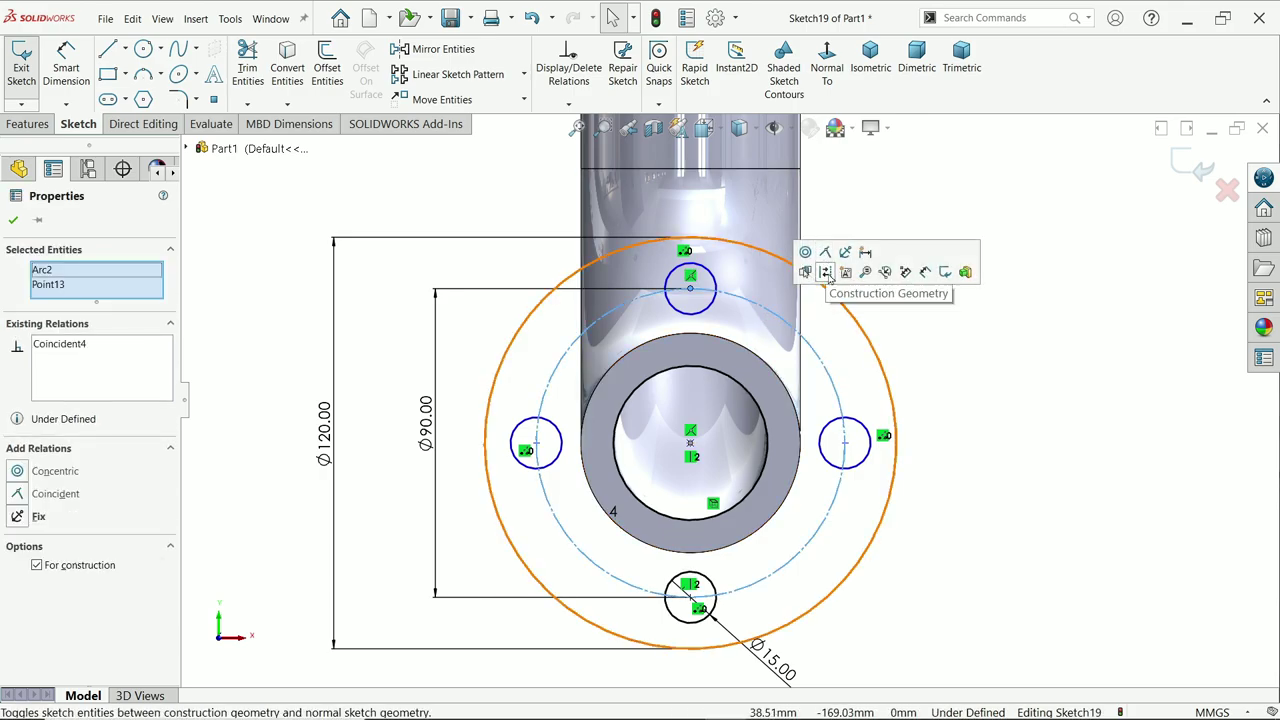
- Draw a horizontal centerline from the left hole circle's centre to the flange centre
click(125, 50)
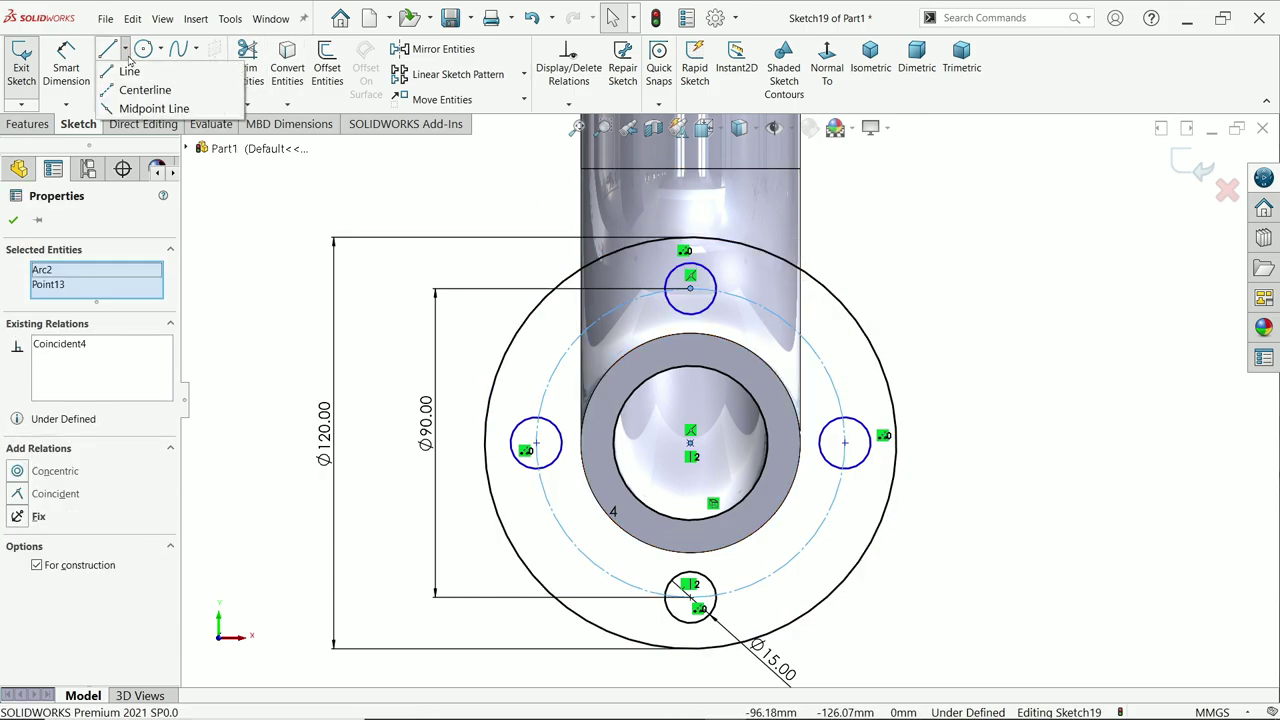
click(135, 88)
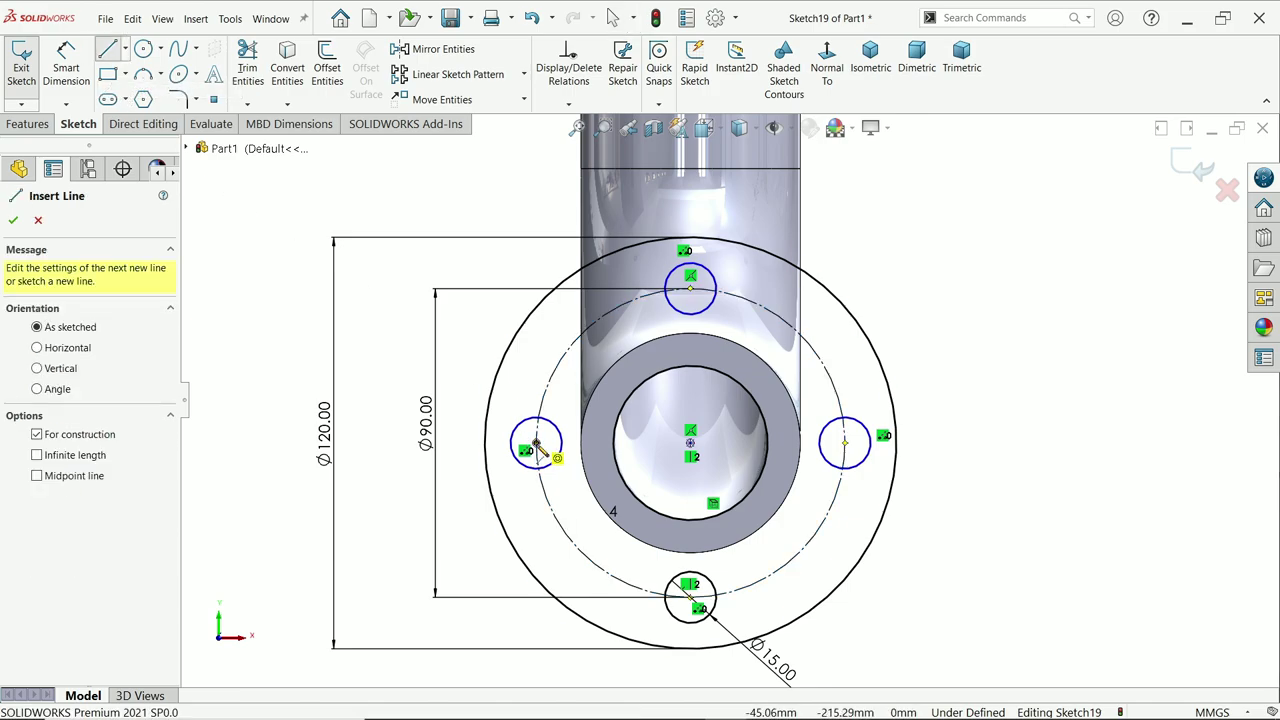
click(690, 441)
right_click(973, 333)
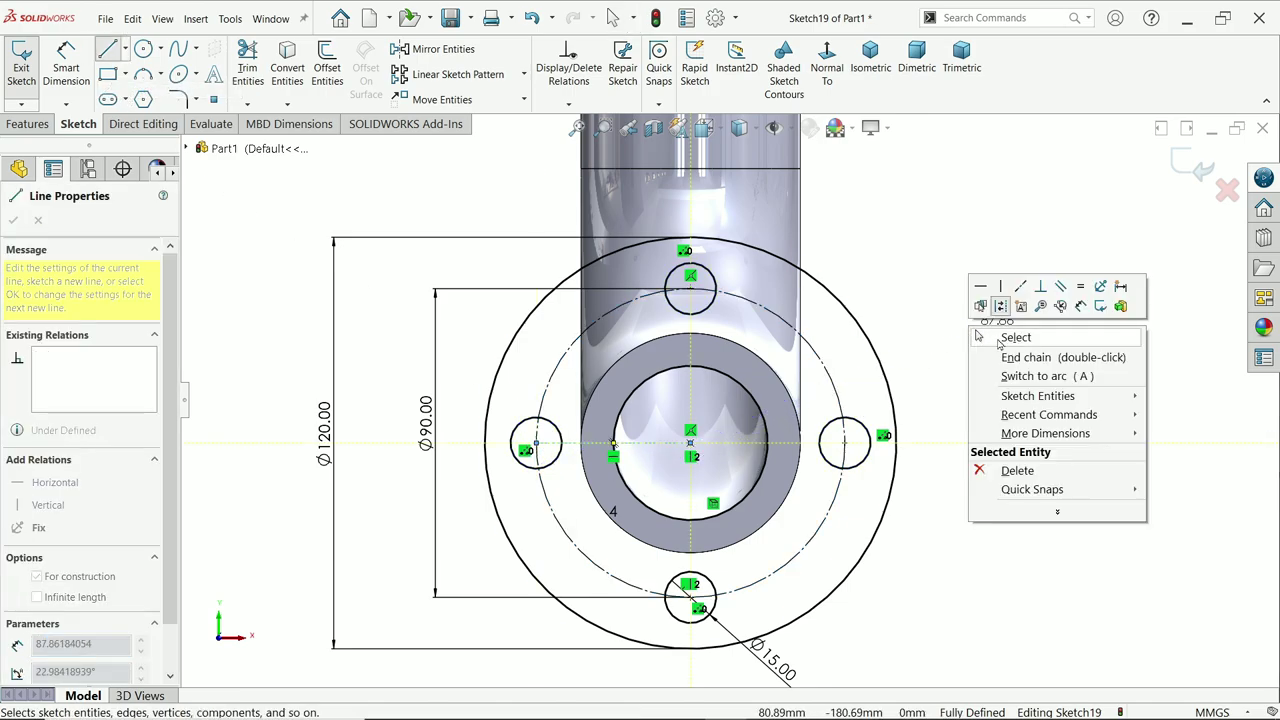
click(978, 338)
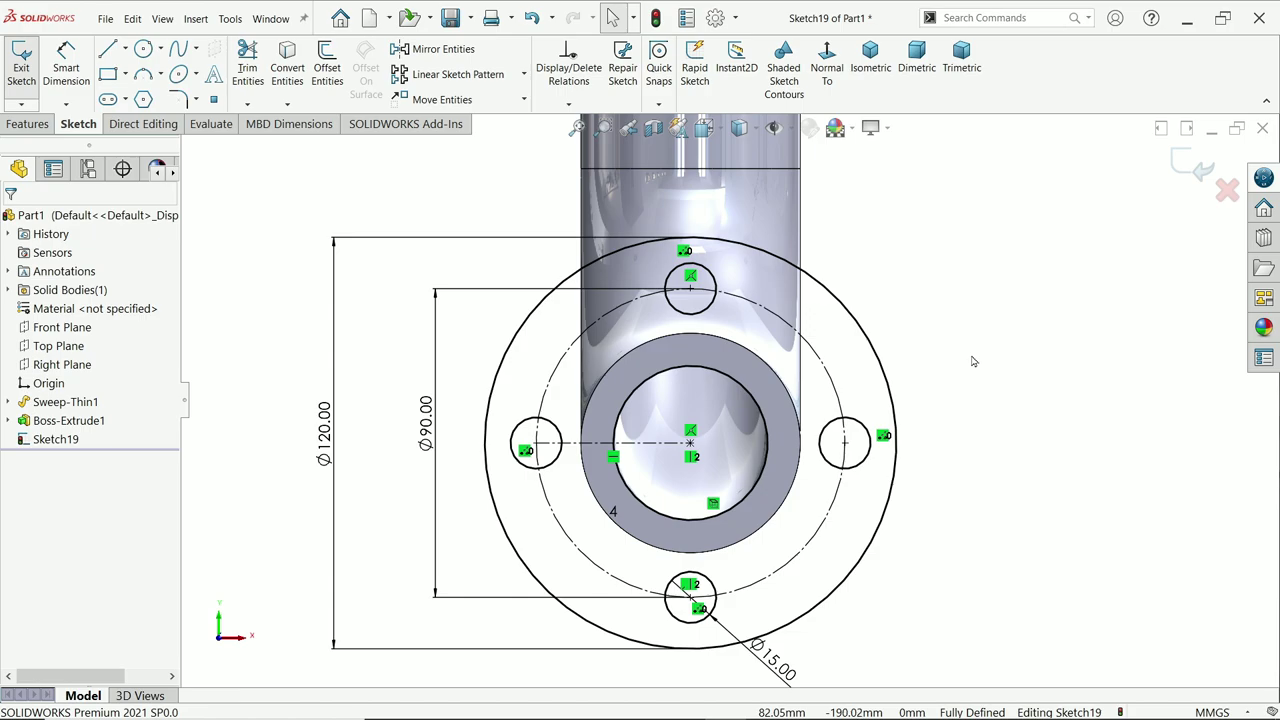
- Extrude the second flange sketch 15 mm blind, outward from the horizontal leg's end, merging the result
click(24, 125)
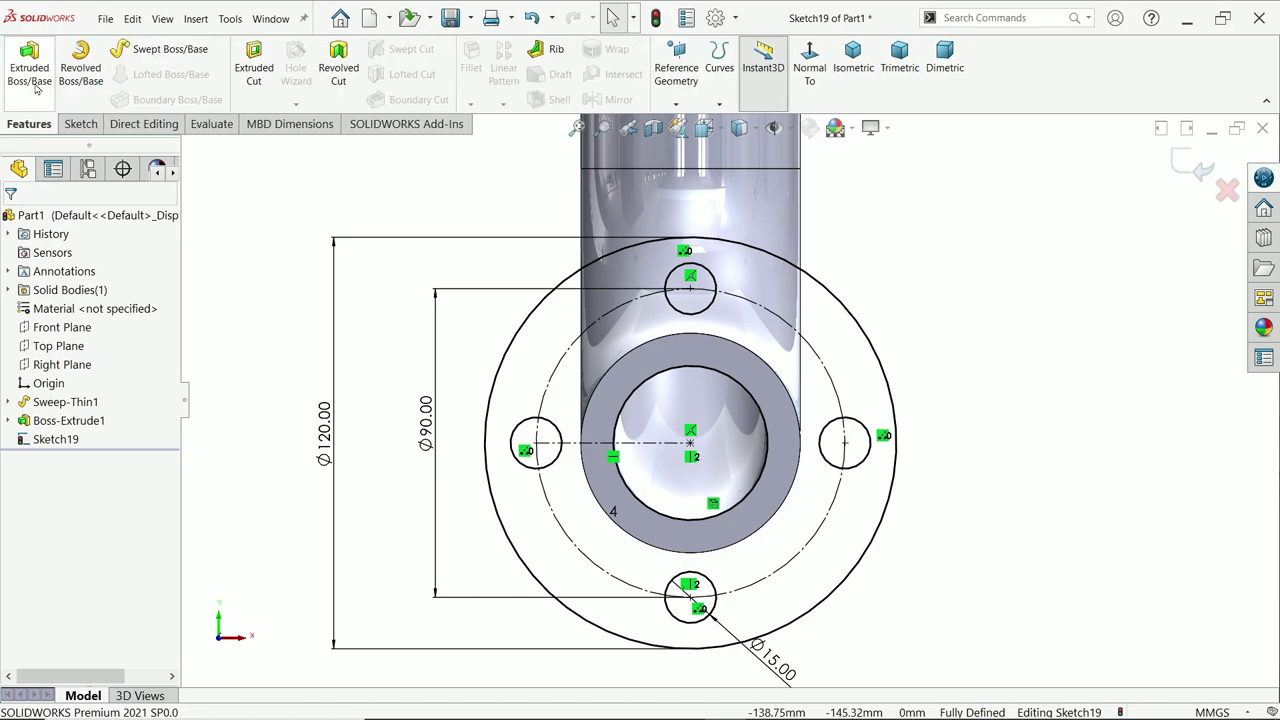
click(29, 65)
scroll(626, 494, up, 4)
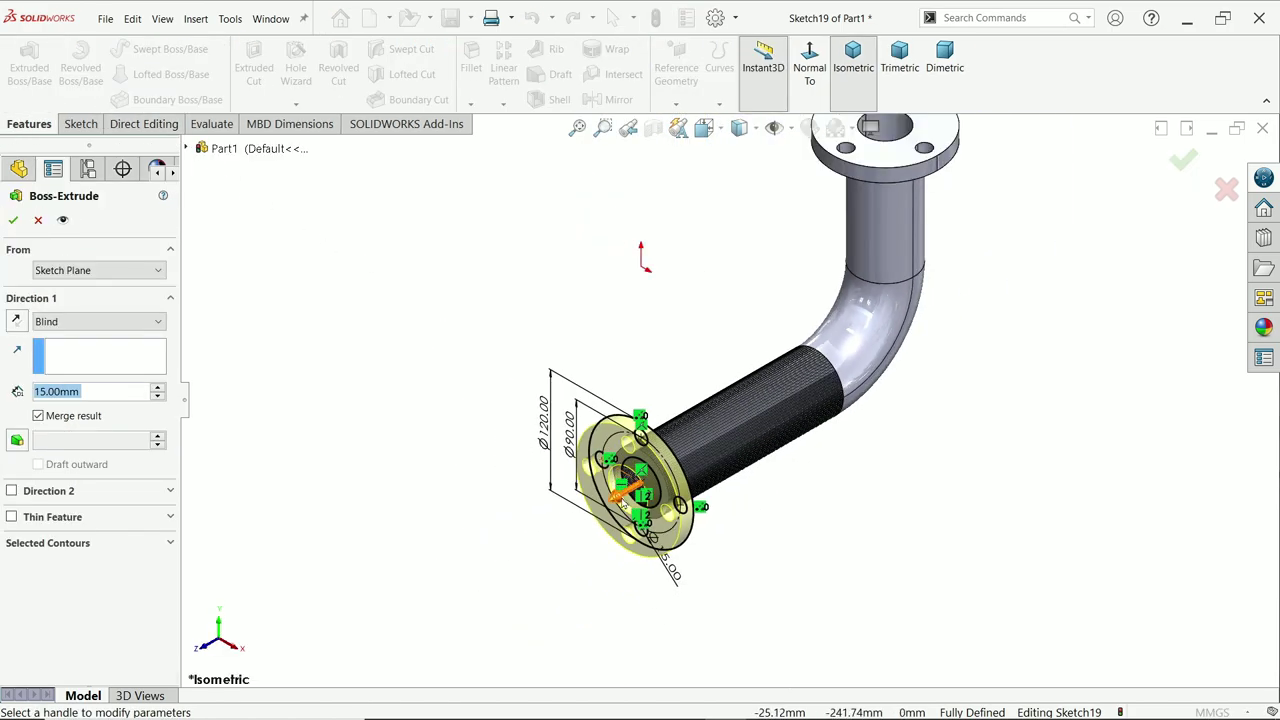
scroll(650, 467, down, 3)
middle_drag(851, 503, 777, 491)
click(82, 390)
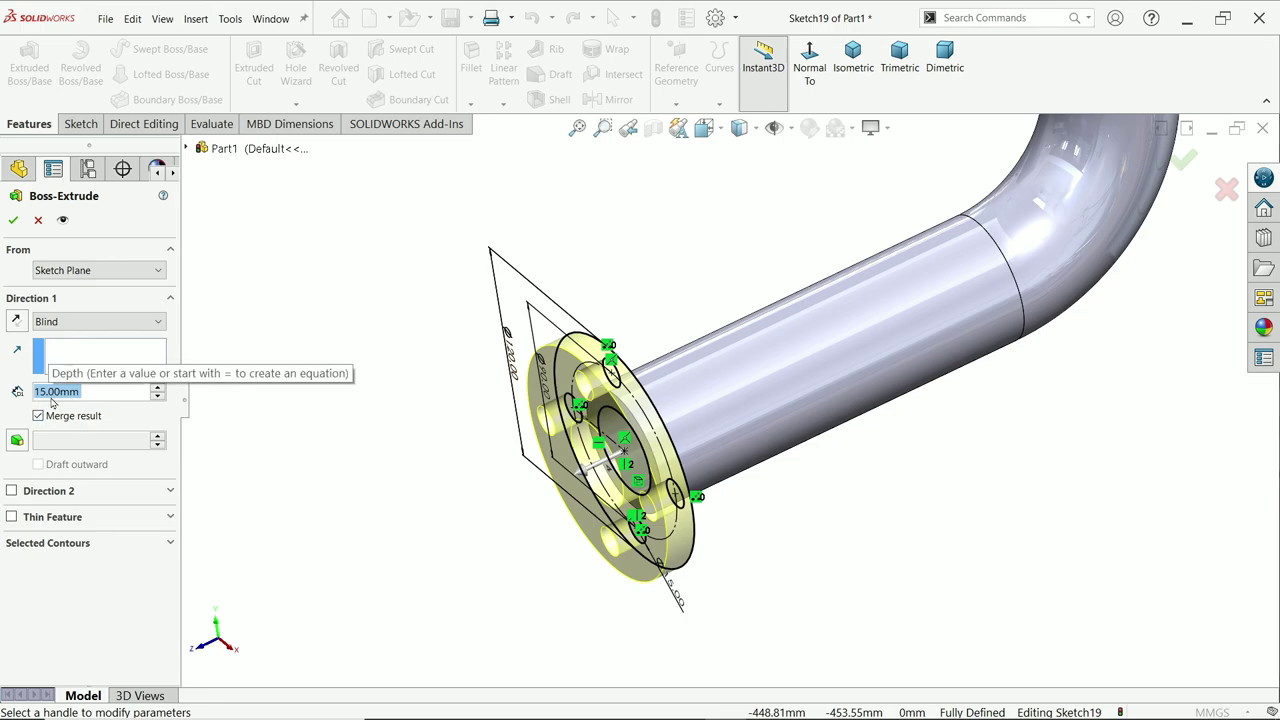
click(13, 220)
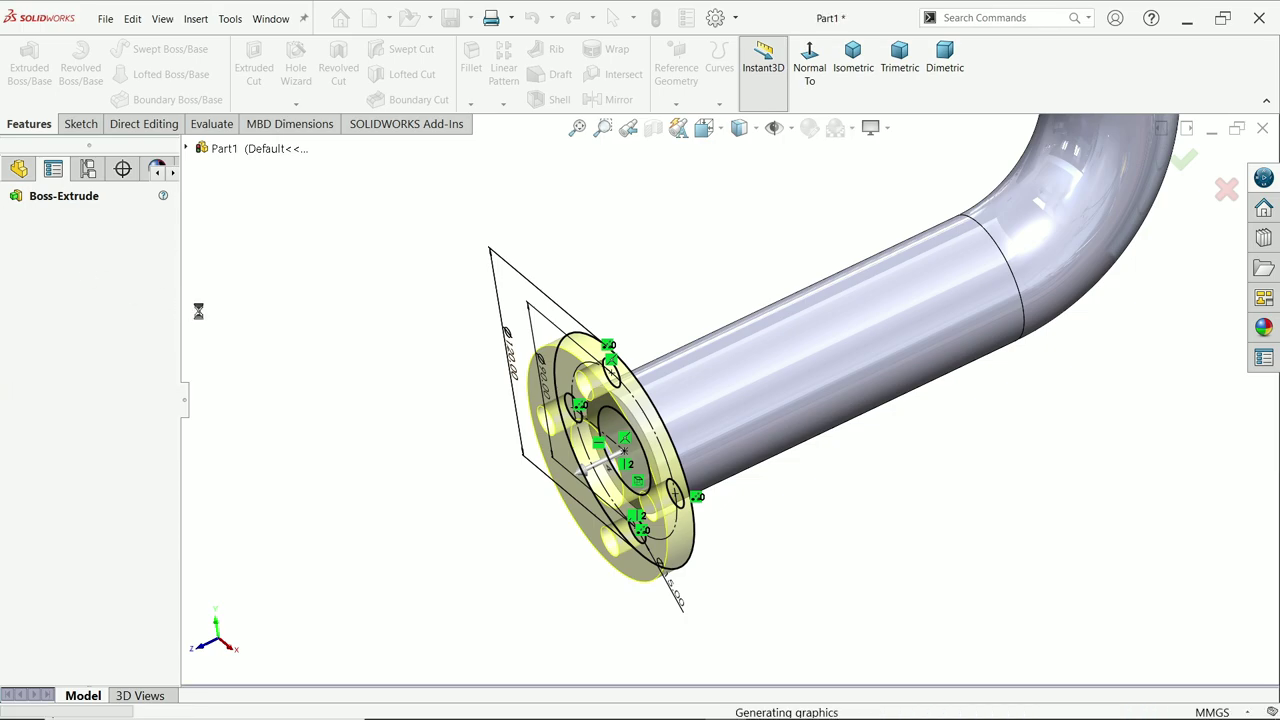
middle_drag(352, 448, 390, 398)
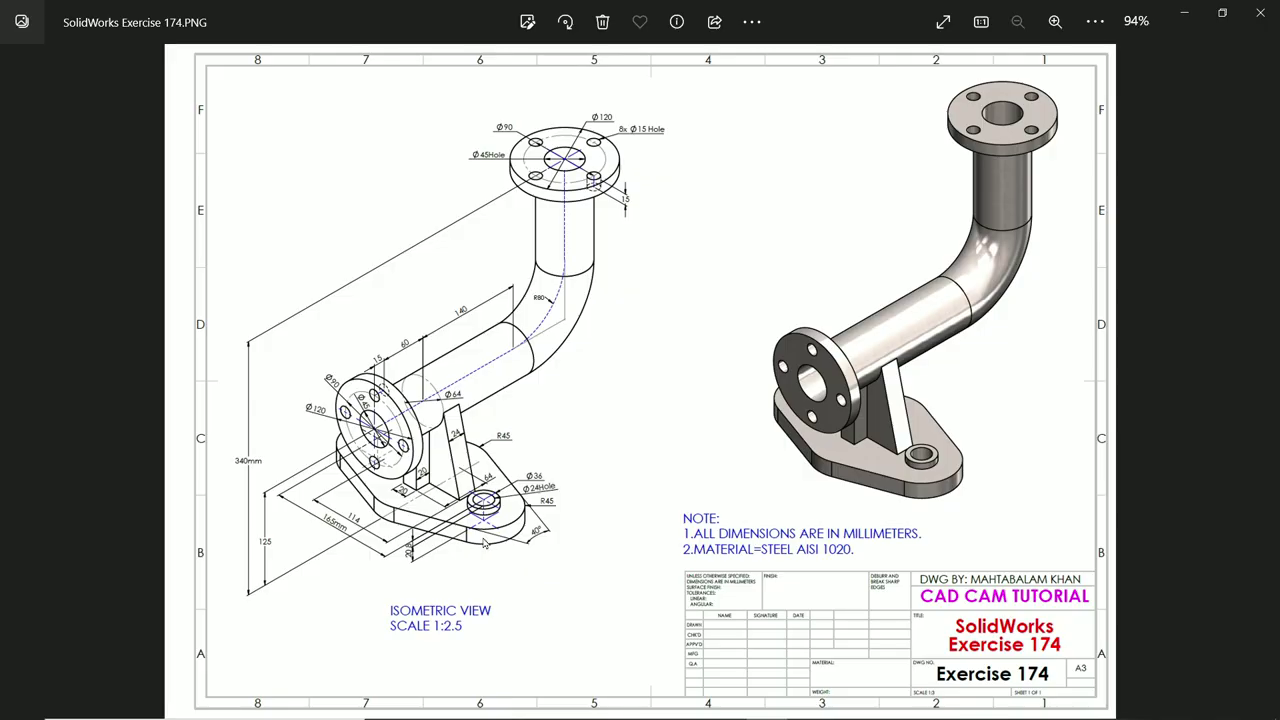
- Examine the base plate, ring boss and support rib dimensions in the SolidWorks Exercise 174 drawing
scroll(478, 542, up, 5)
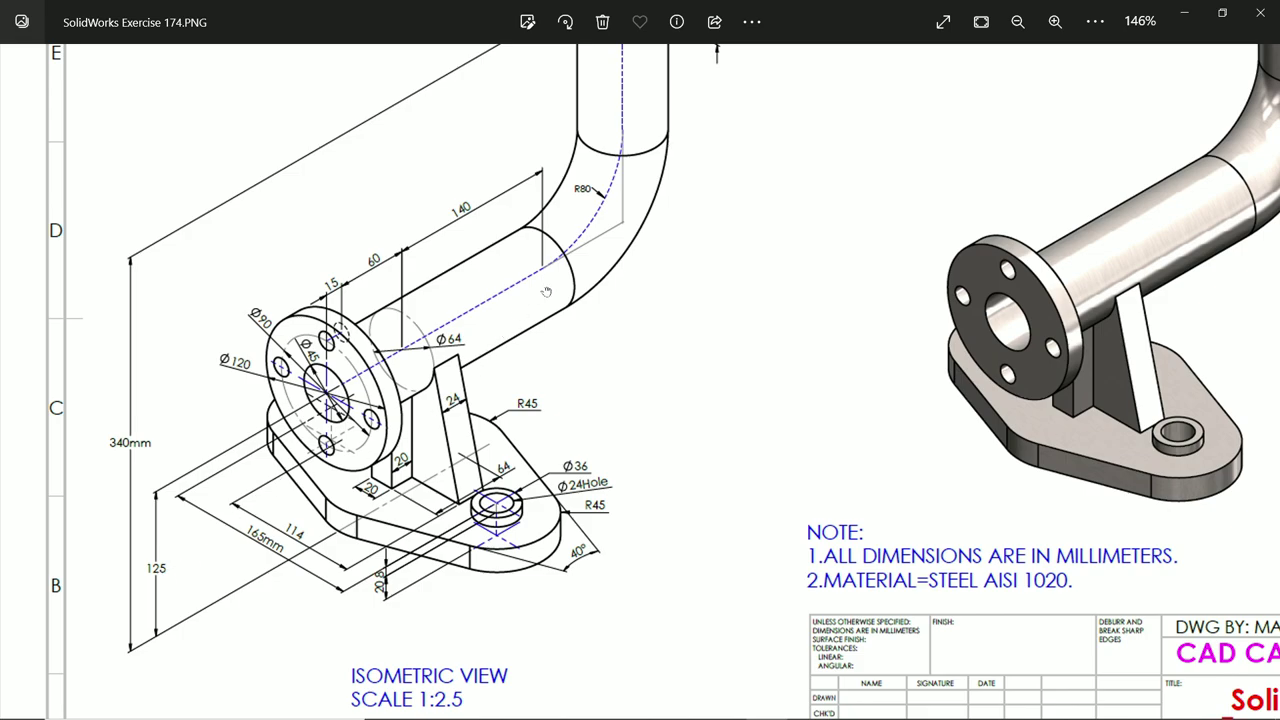
scroll(546, 291, up, 1)
drag(552, 437, 556, 286)
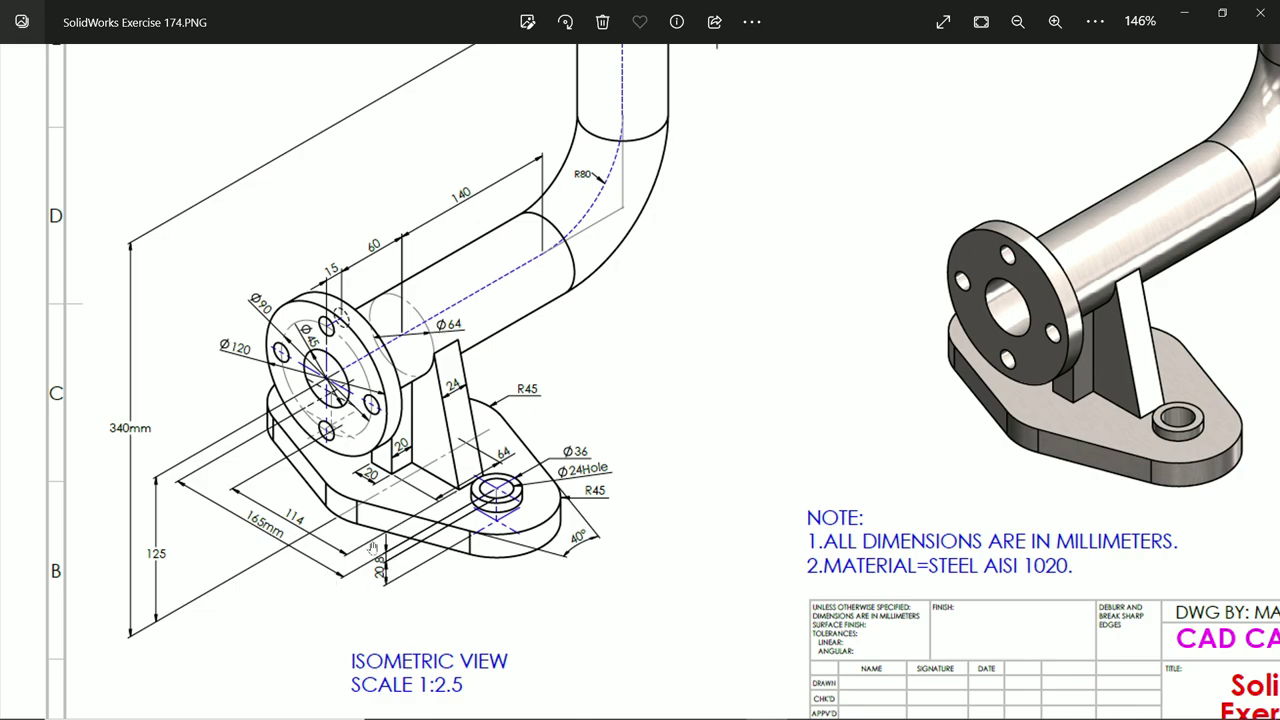
scroll(372, 548, up, 3)
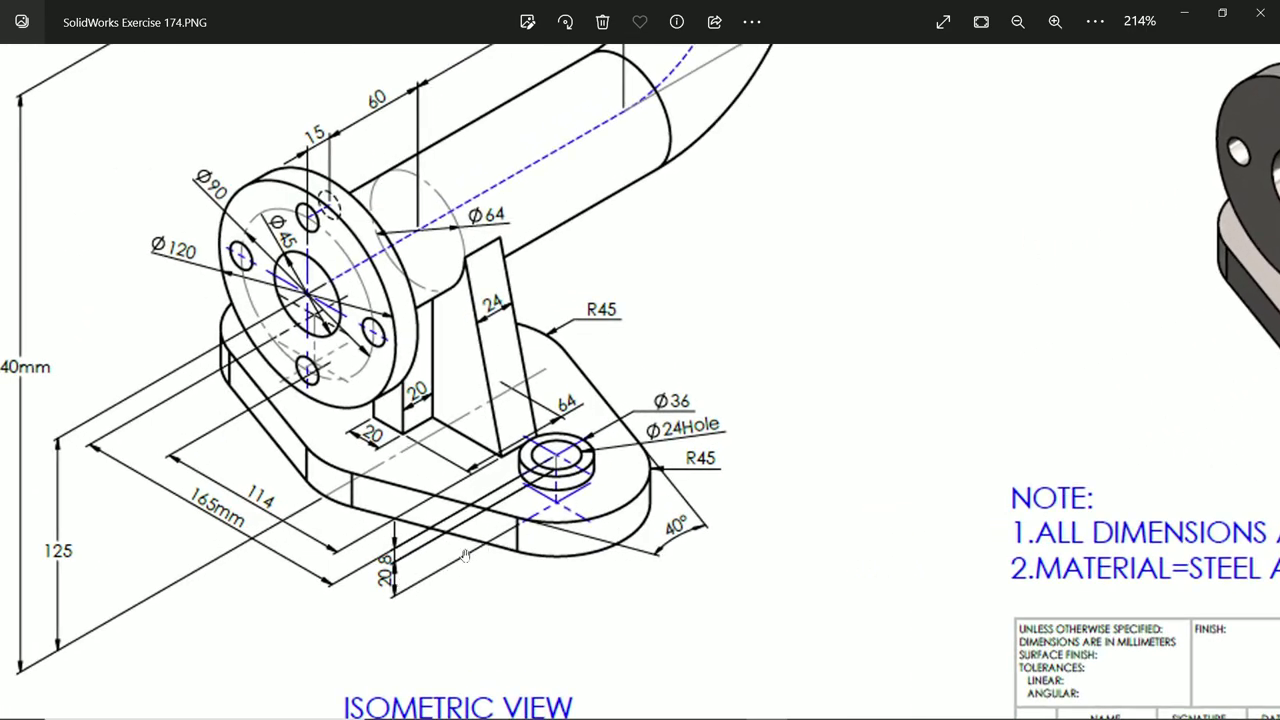
scroll(396, 582, down, 2)
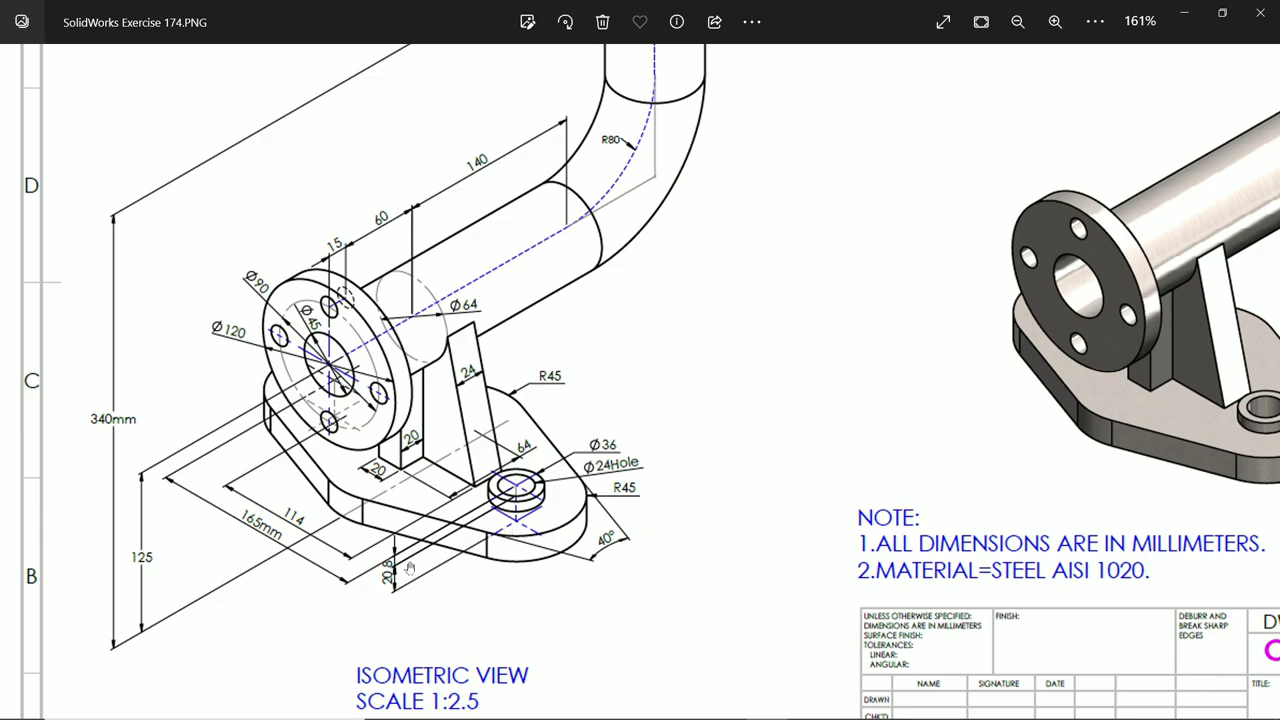
scroll(388, 572, up, 5)
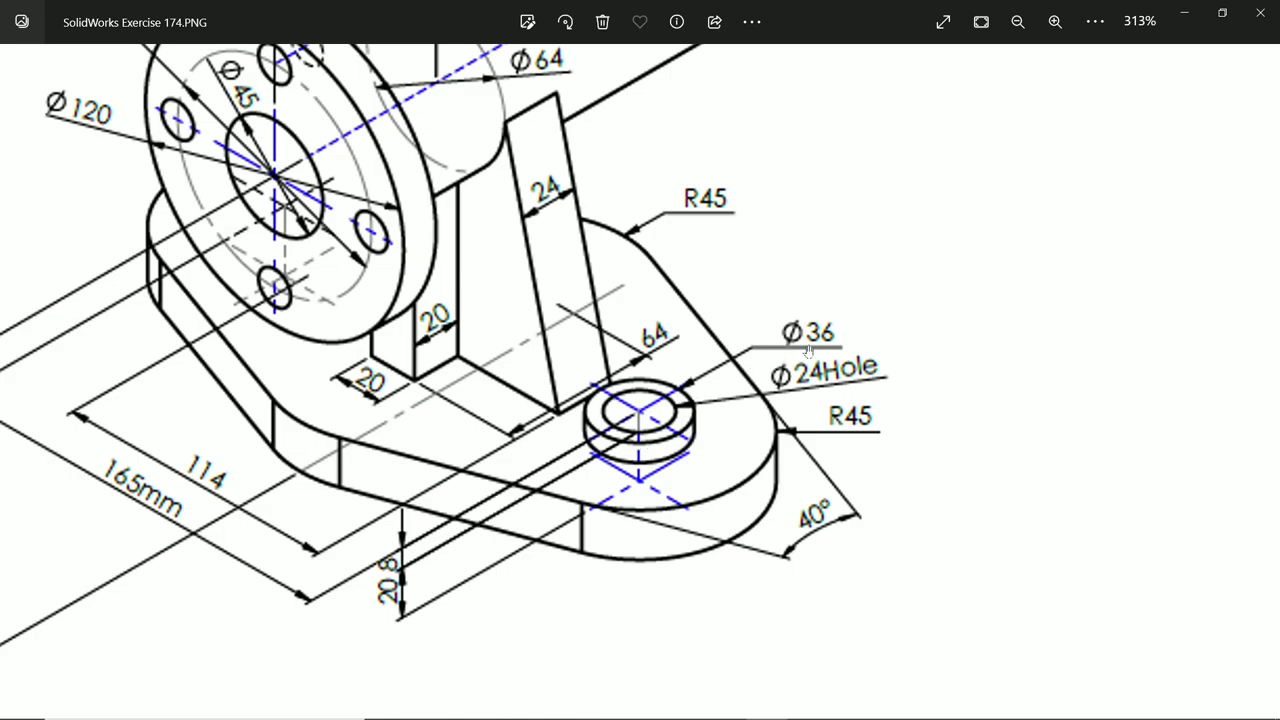
scroll(780, 358, down, 5)
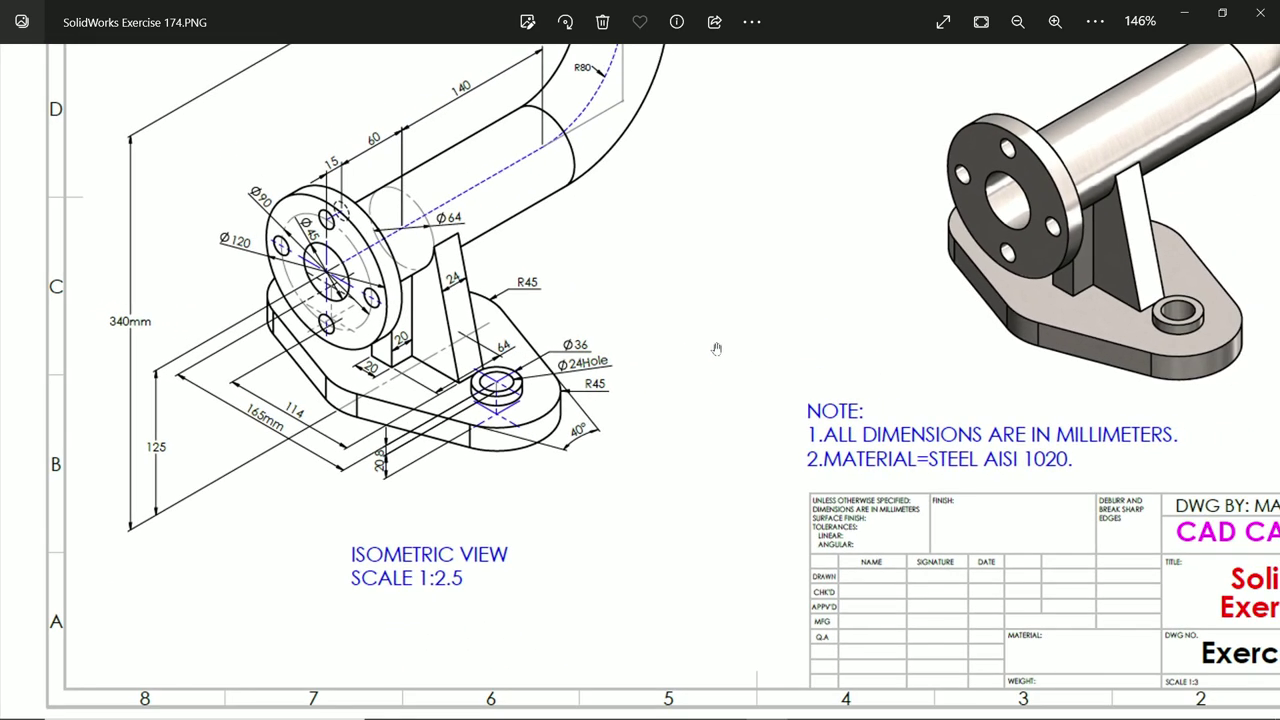
drag(705, 395, 703, 441)
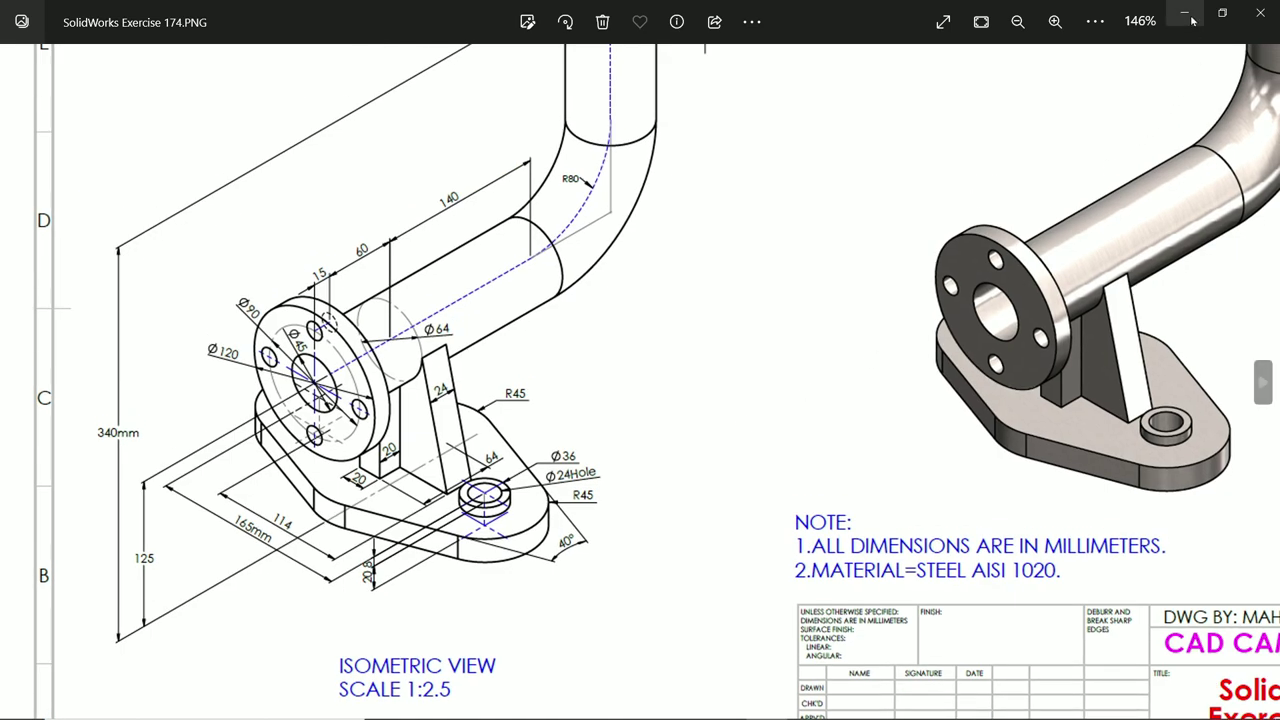
- Create a reference plane offset 340 mm downward from the upper flange's top face, with the offset flipped
key(alt+Tab)
middle_drag(775, 353, 791, 323)
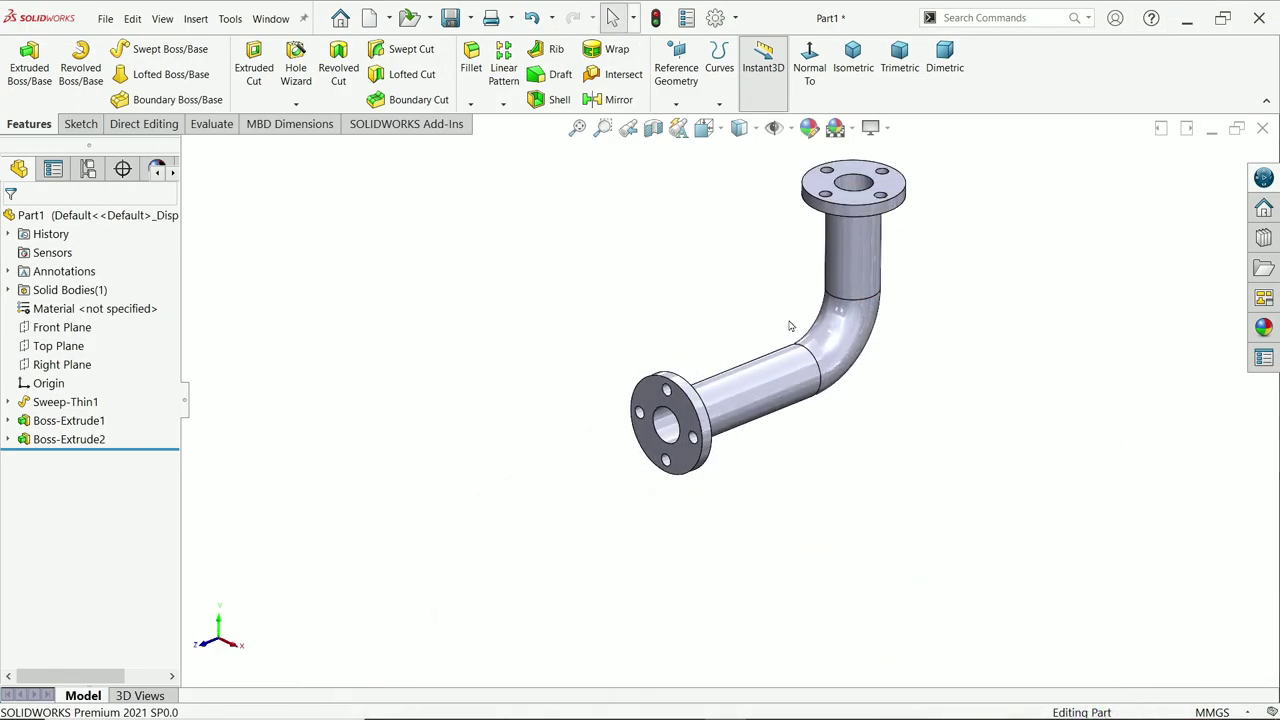
scroll(791, 323, down, 2)
click(676, 104)
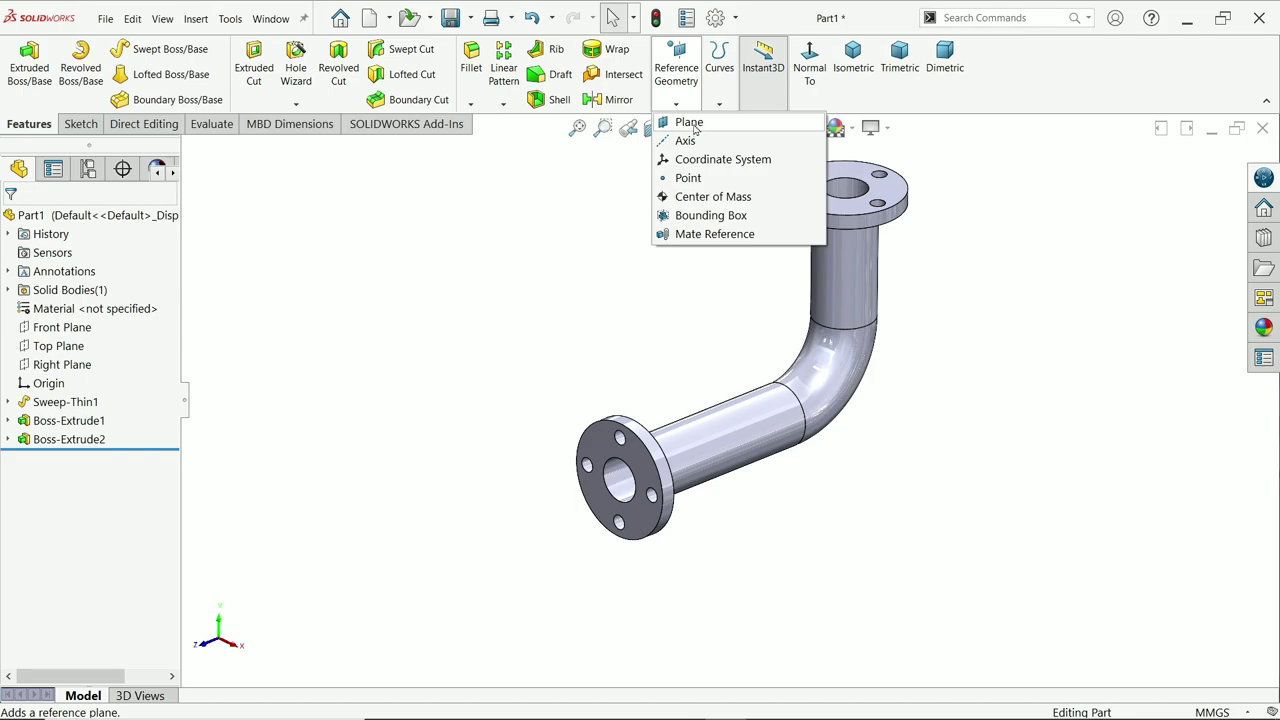
click(689, 122)
click(813, 202)
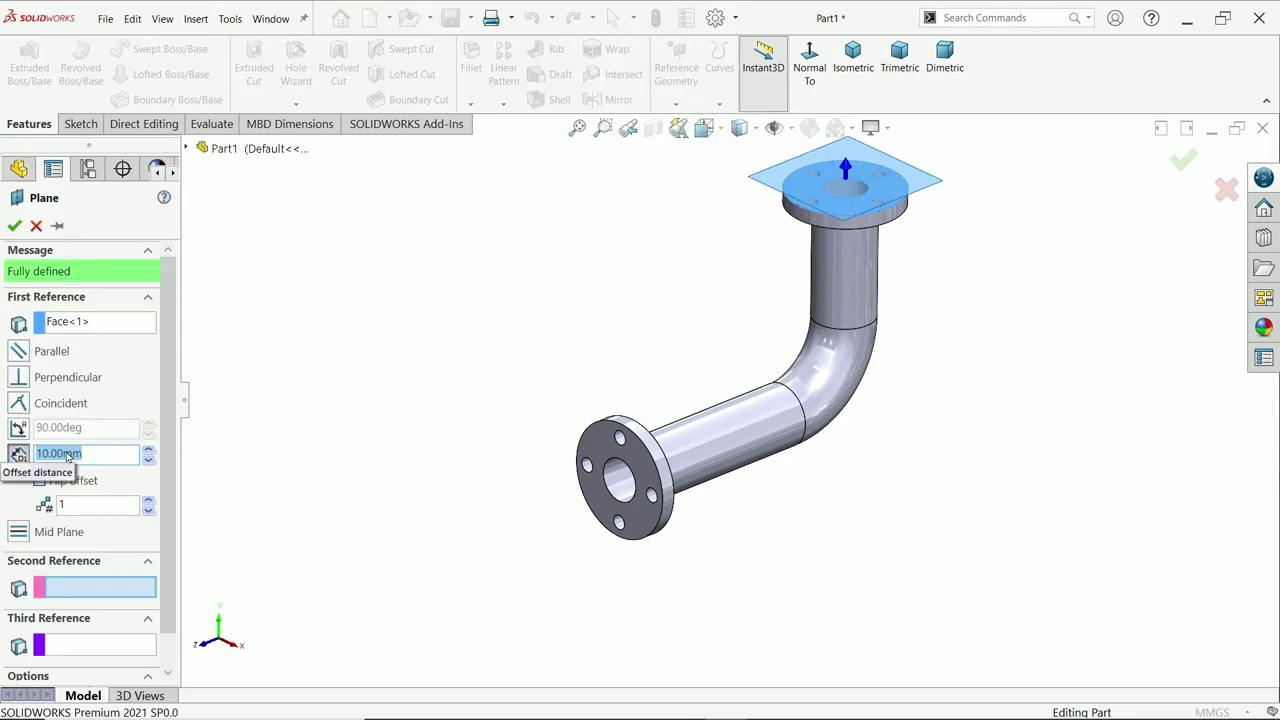
text(340)
key(Return)
click(40, 481)
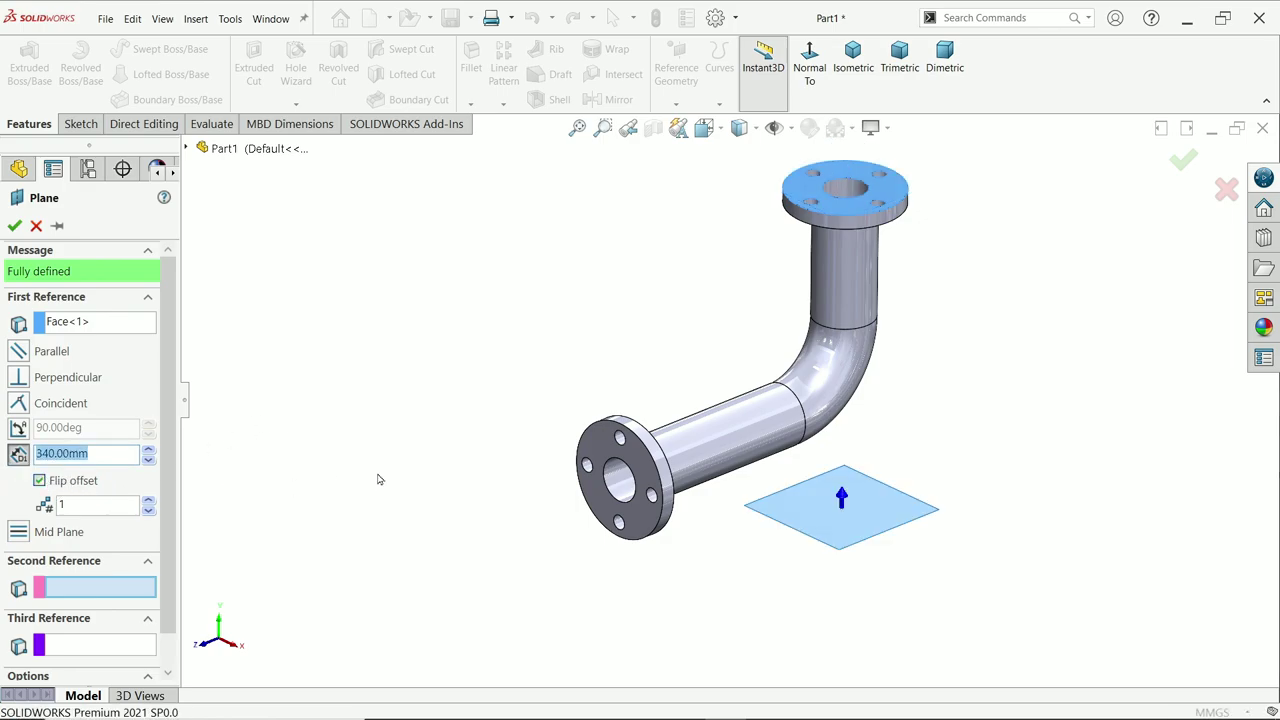
click(15, 227)
- On the new plane, sketch a centerline along the pipe axis from the lower flange's outer edge and a perpendicular one about 99 mm long from its end
click(80, 124)
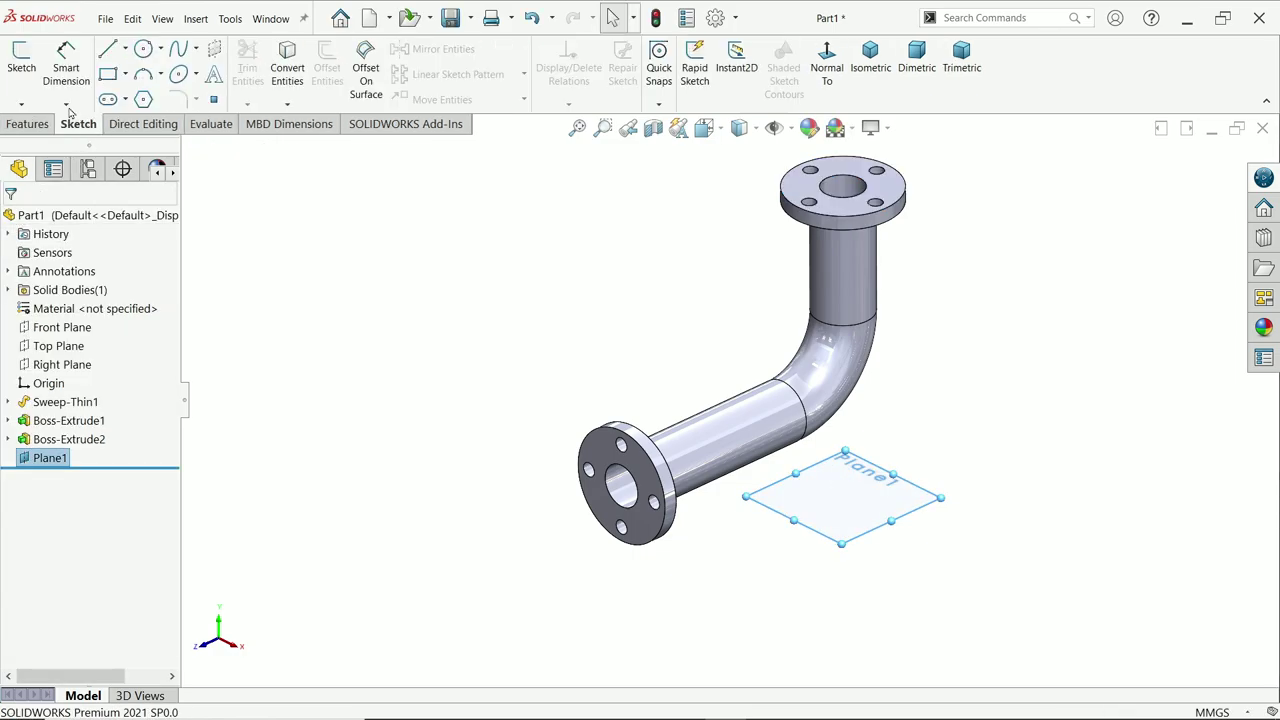
click(22, 75)
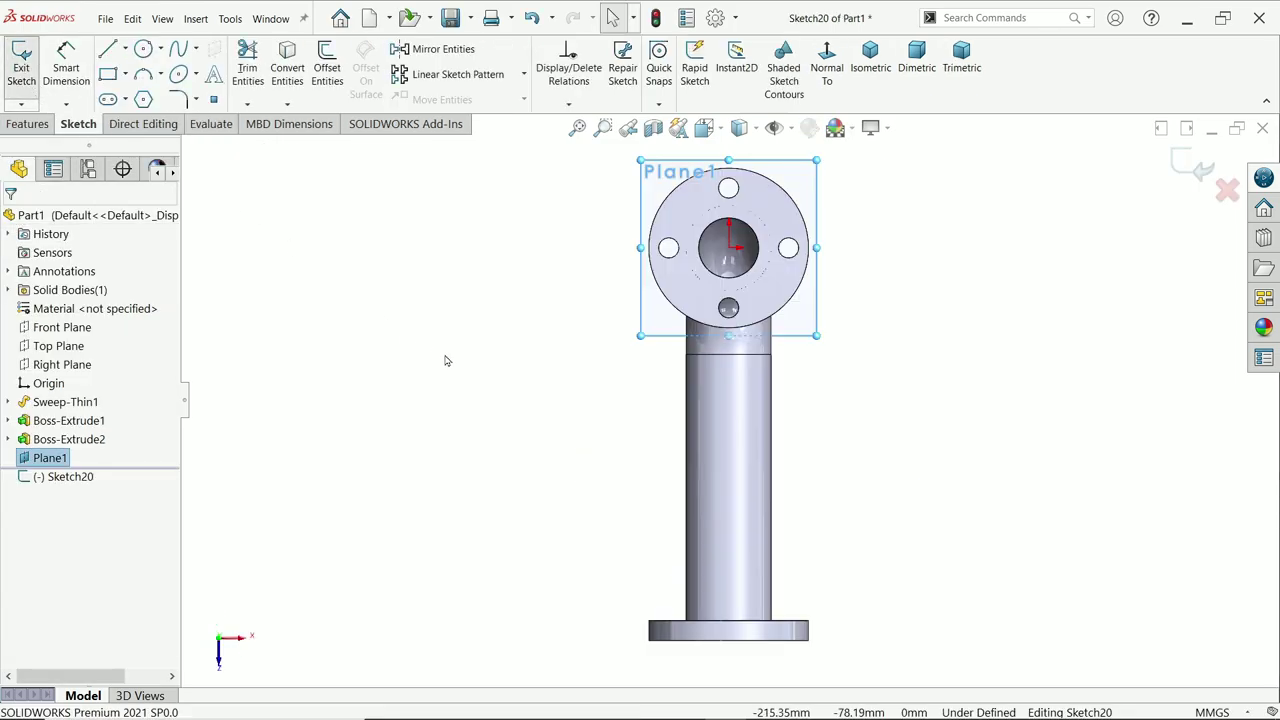
middle_drag(443, 357, 395, 350)
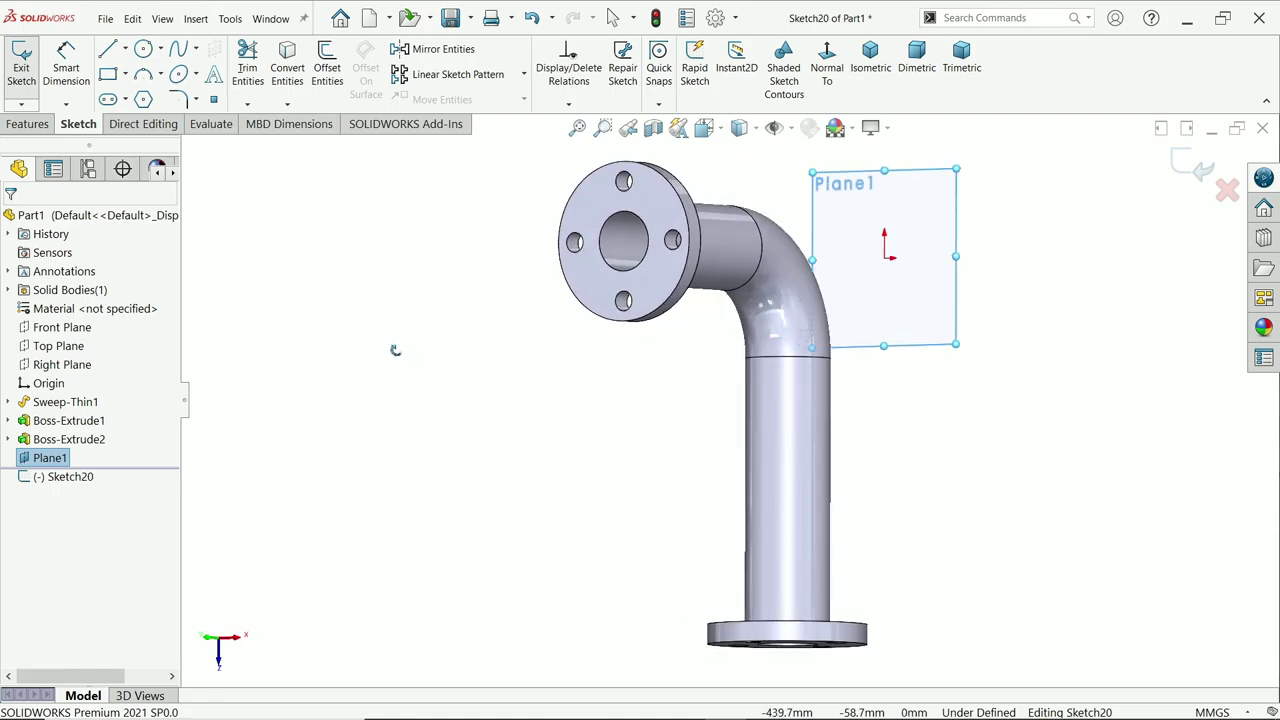
click(826, 67)
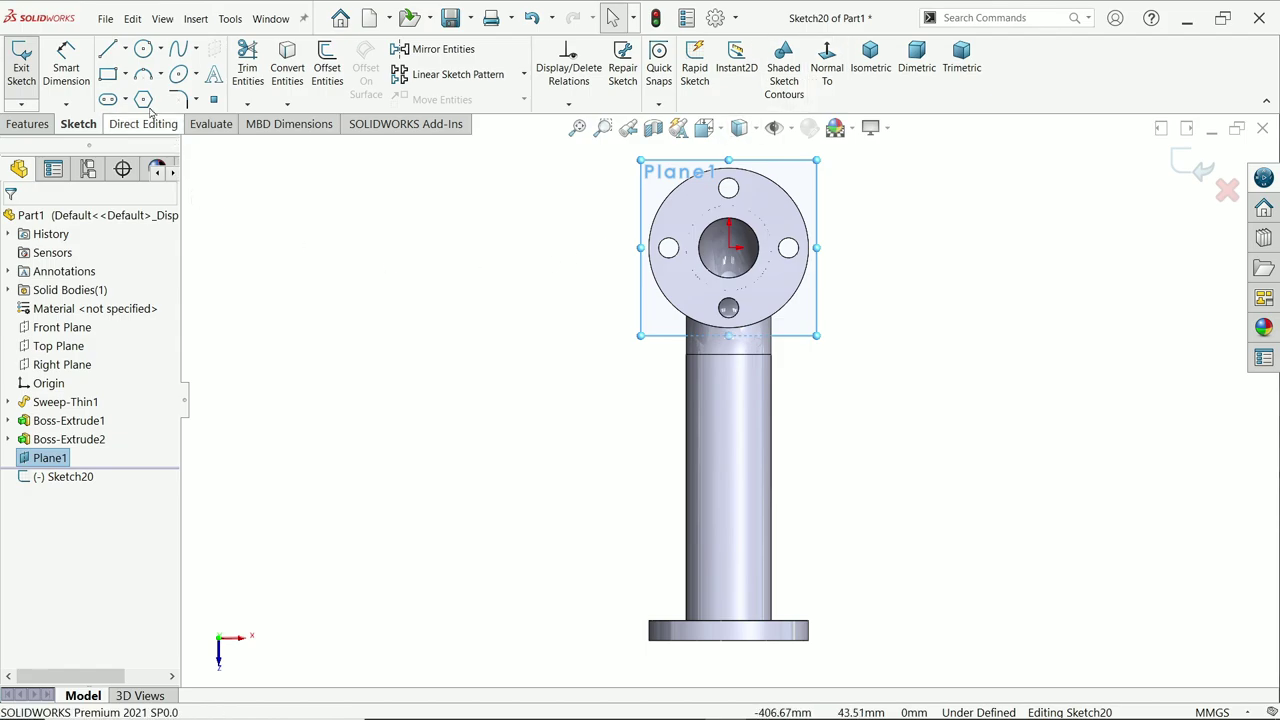
click(125, 49)
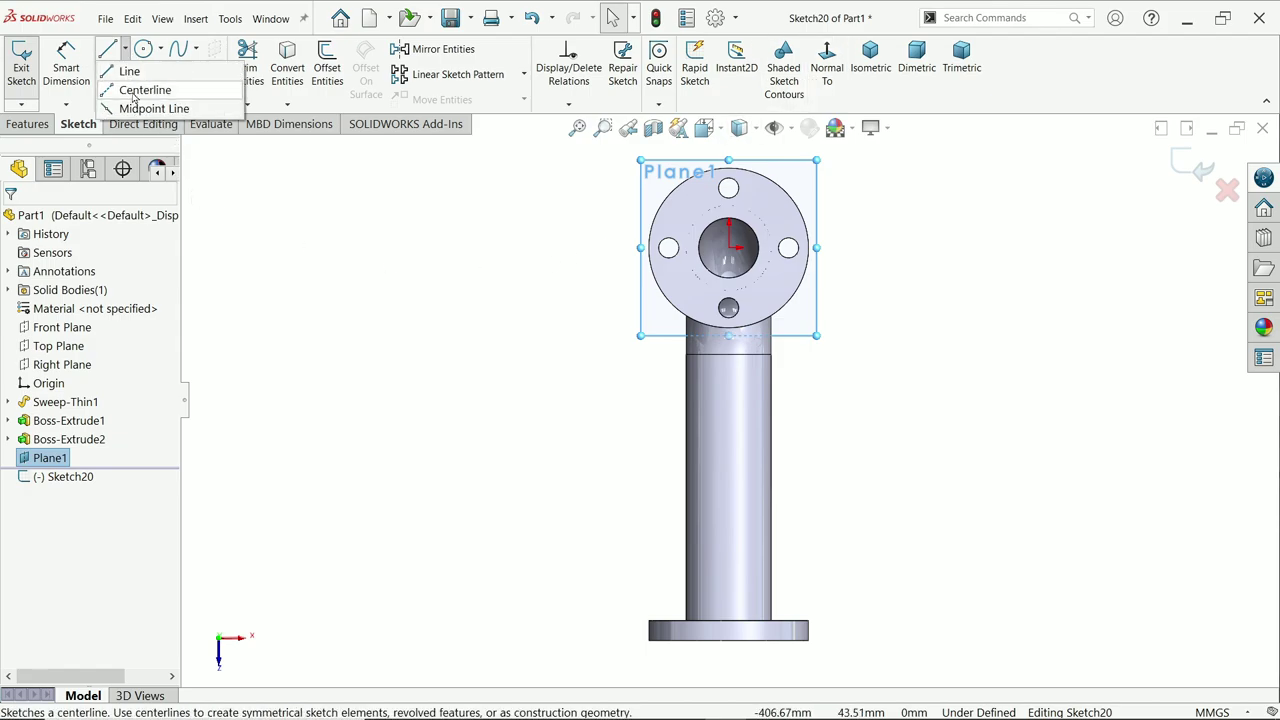
click(140, 88)
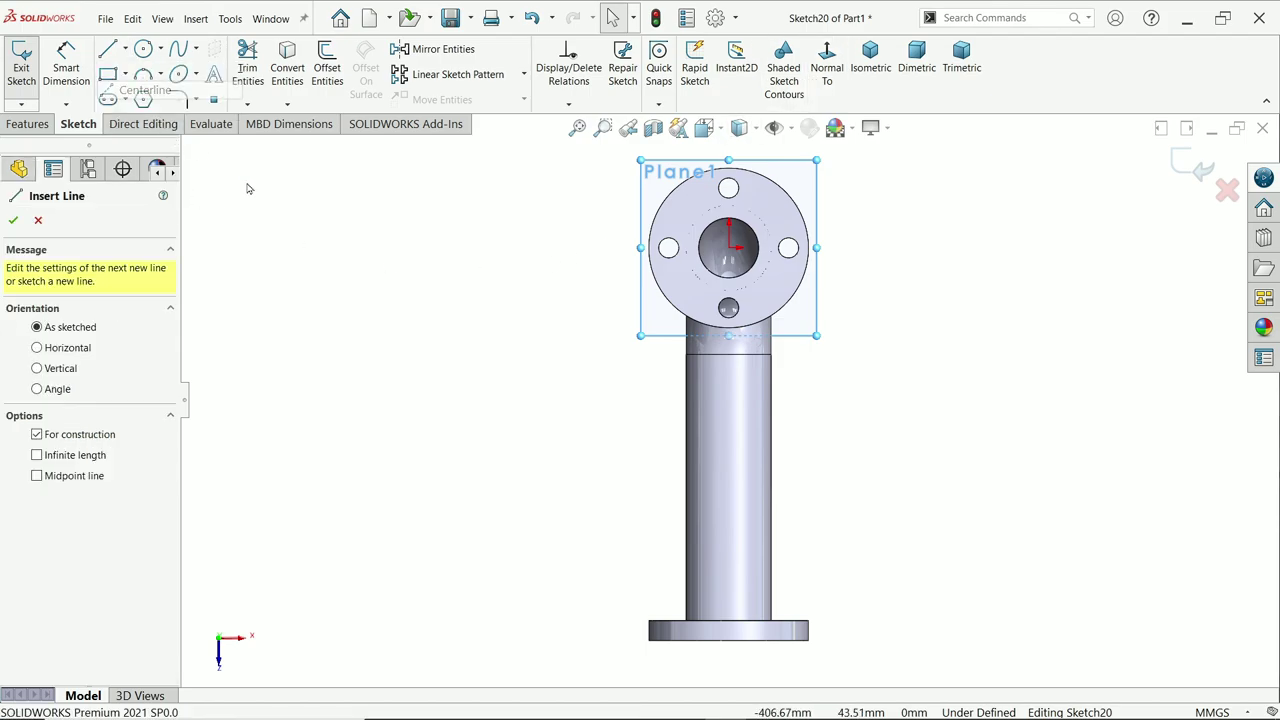
click(728, 640)
click(737, 541)
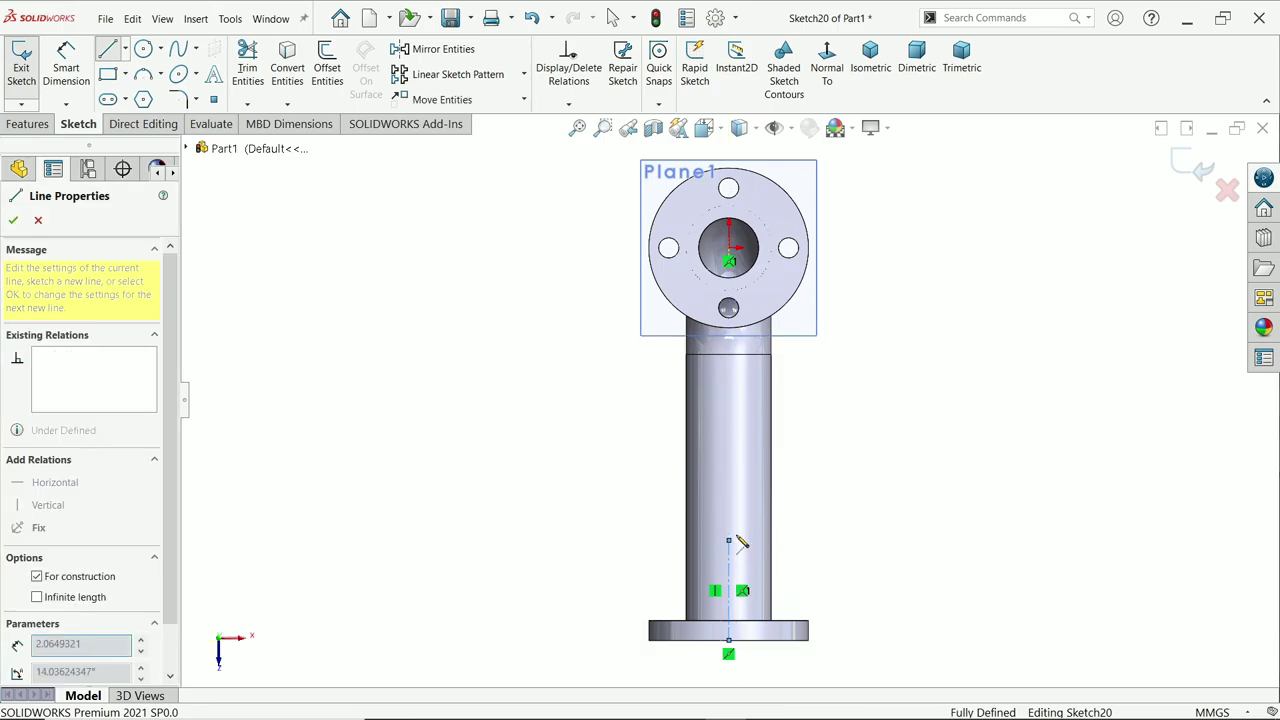
click(860, 540)
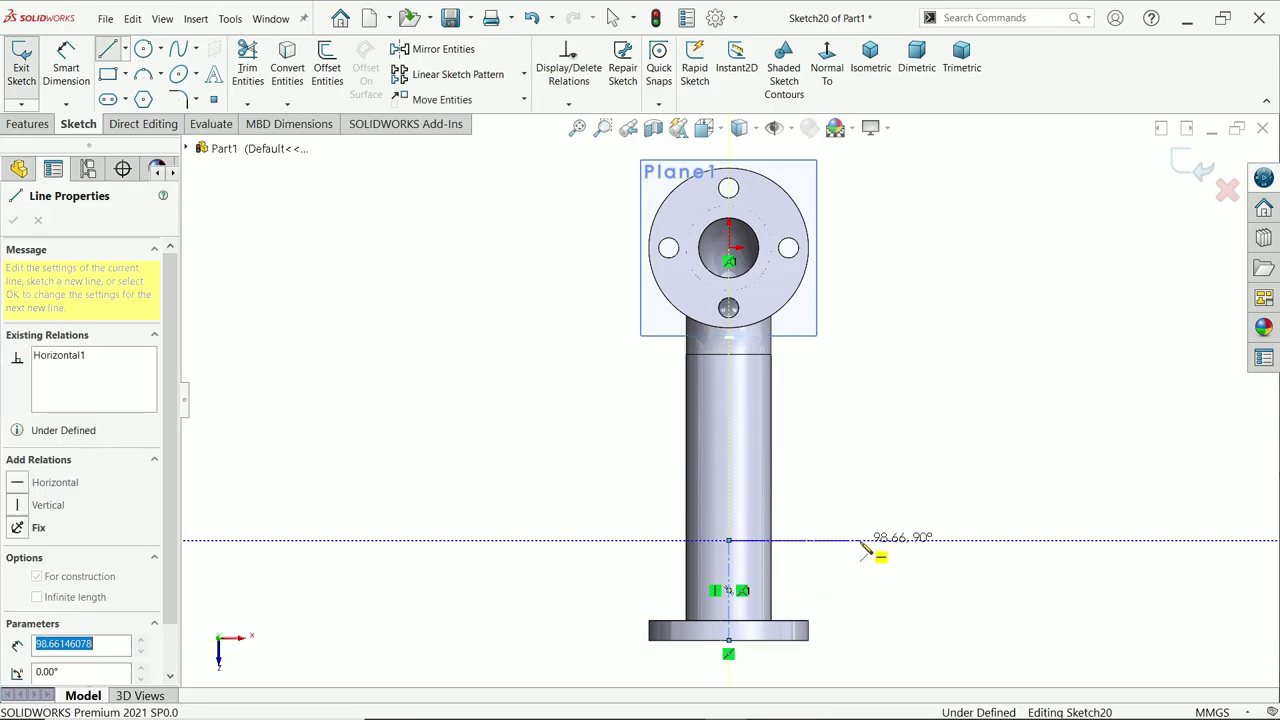
right_click(856, 480)
click(890, 484)
- Sketch half the base outline with two sloped lines about 101 mm long, a tangent arc of about 27 mm radius, and a vertical construction line
scroll(781, 653, up, 2)
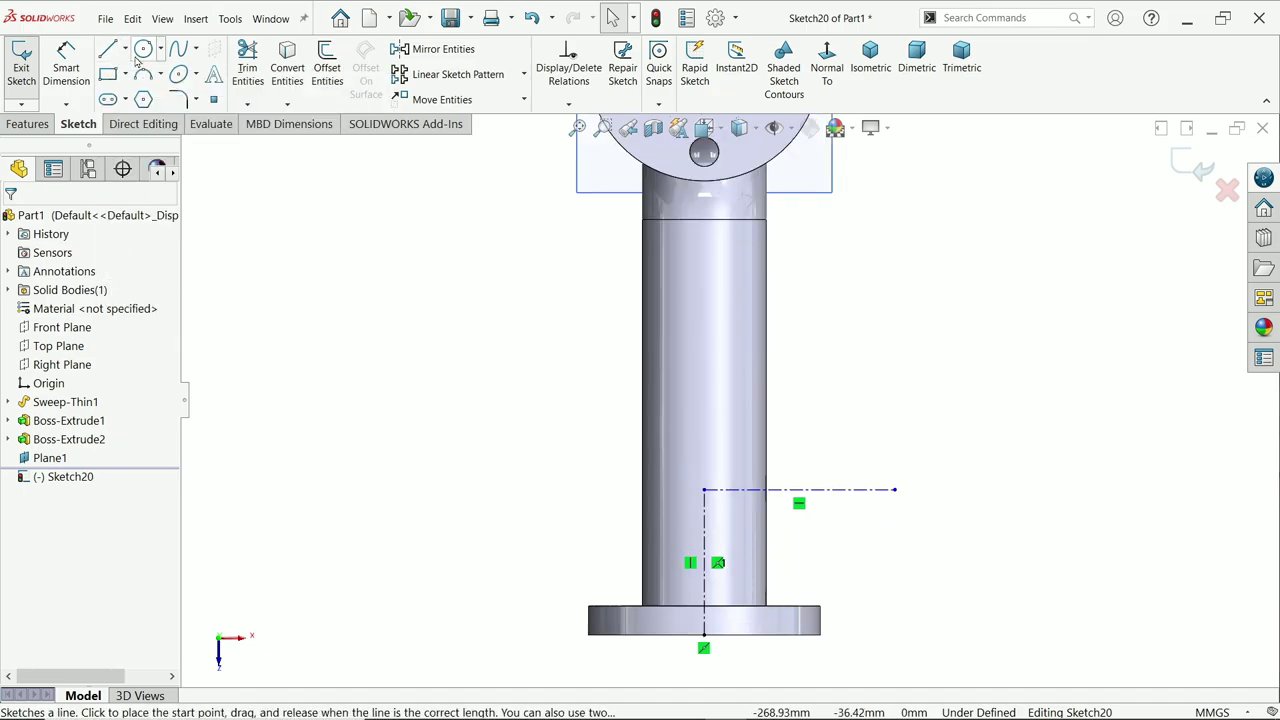
click(108, 50)
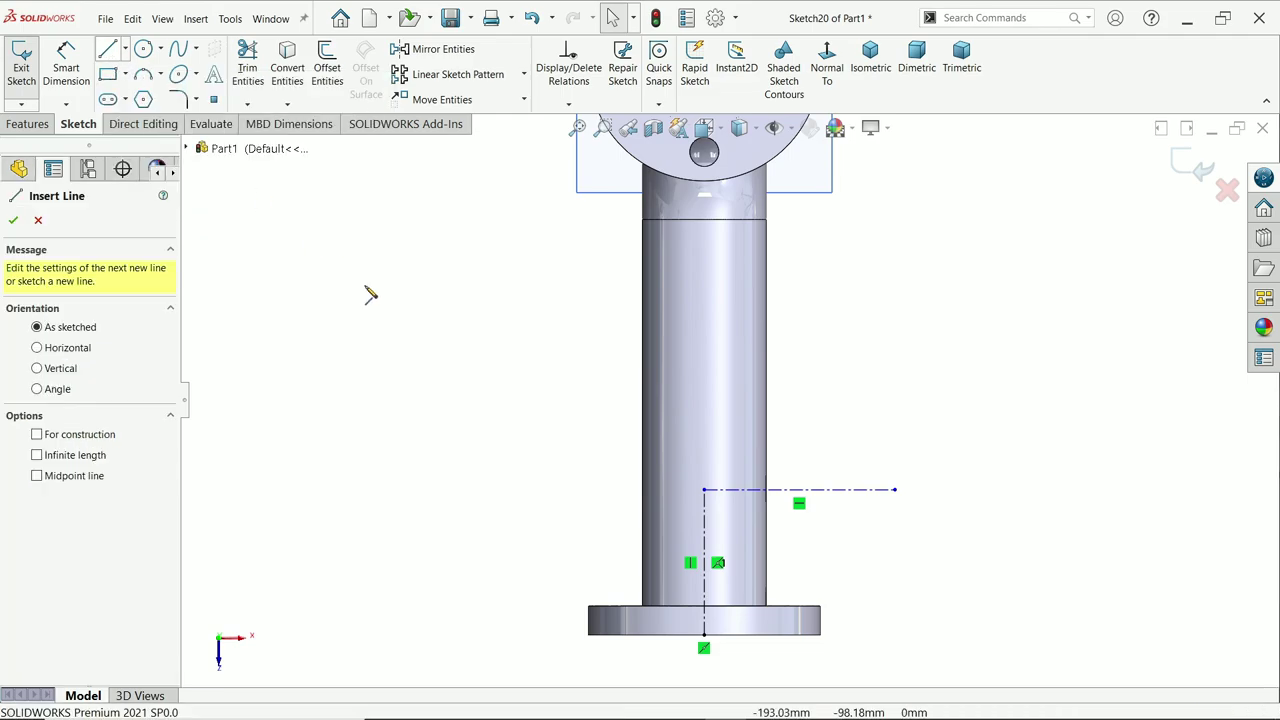
click(705, 575)
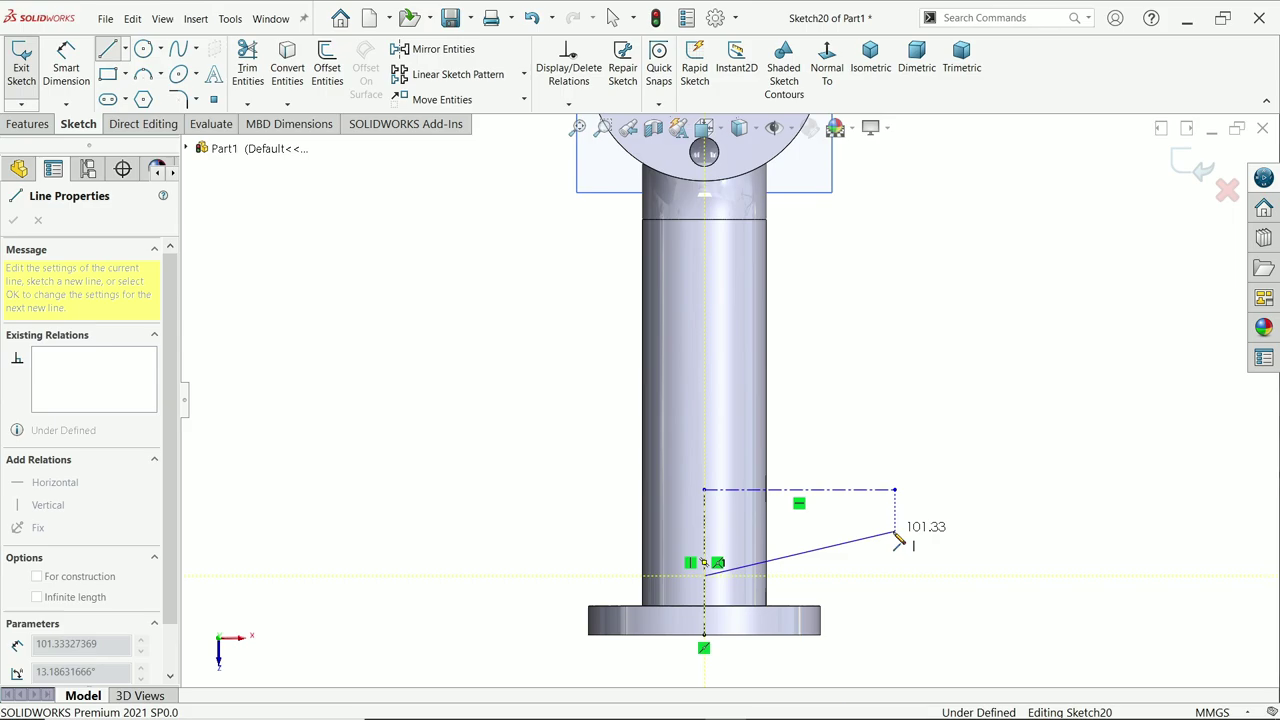
click(895, 532)
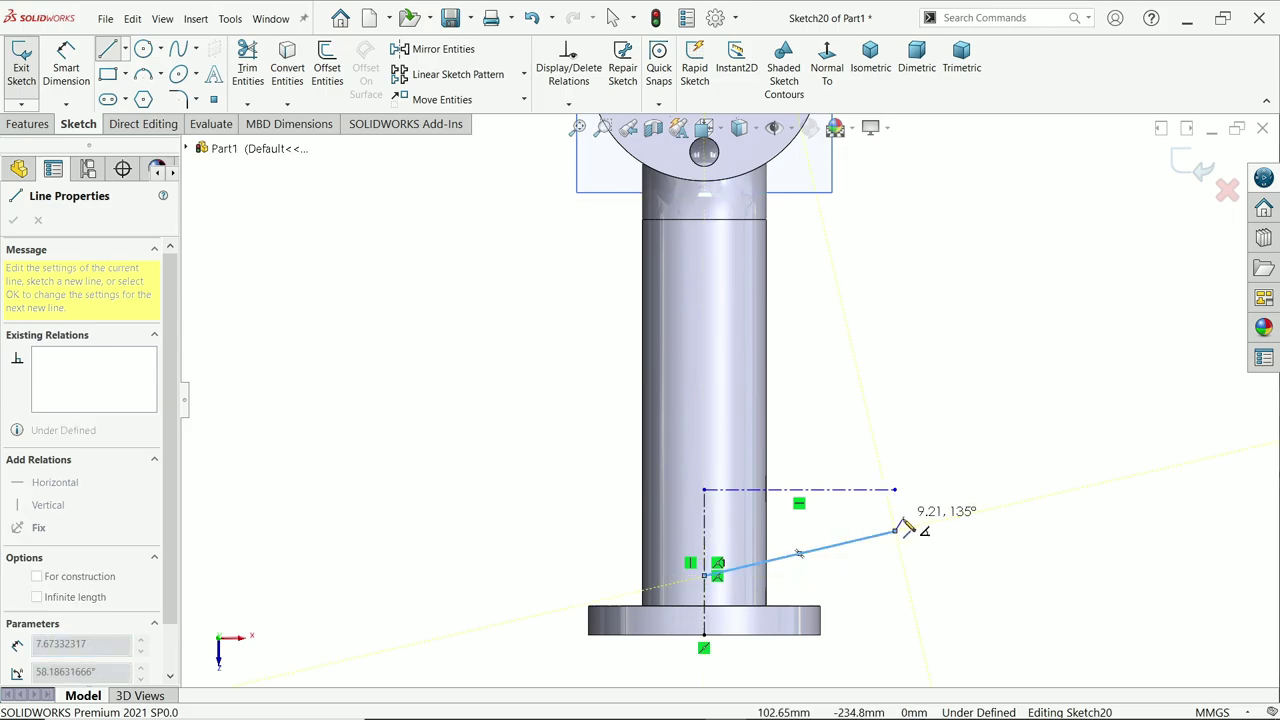
click(894, 431)
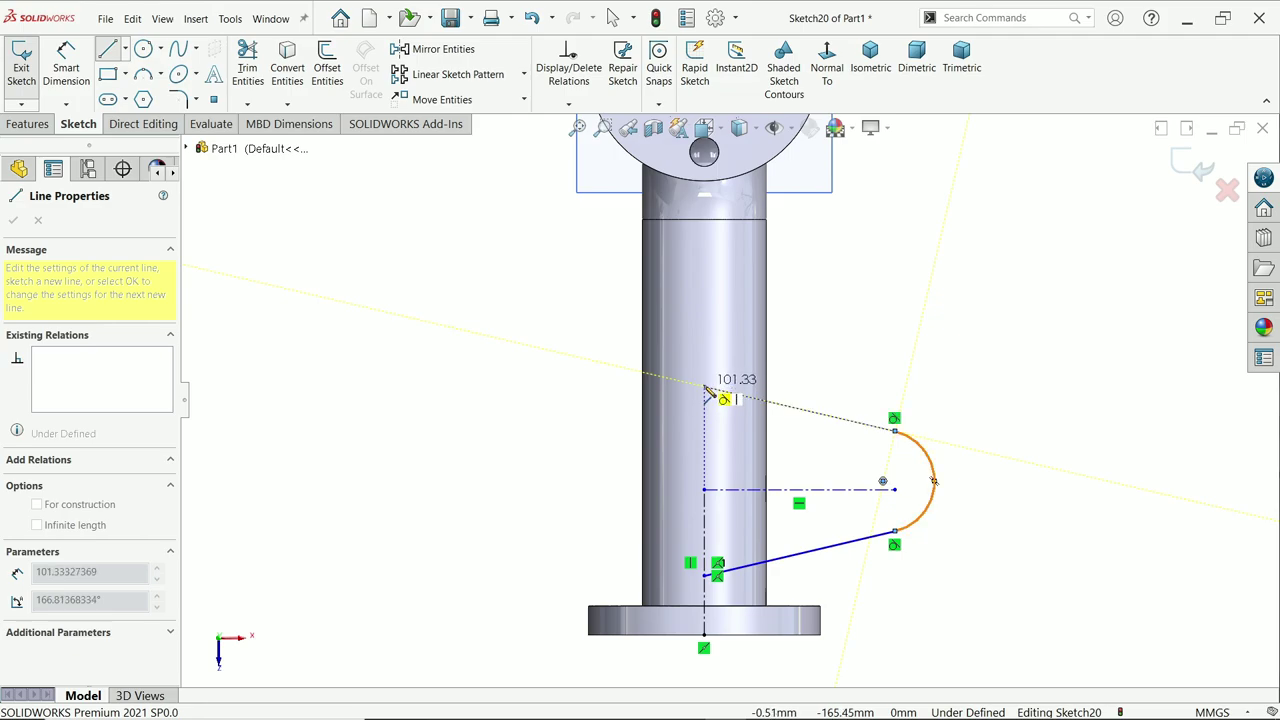
click(704, 388)
right_click(520, 425)
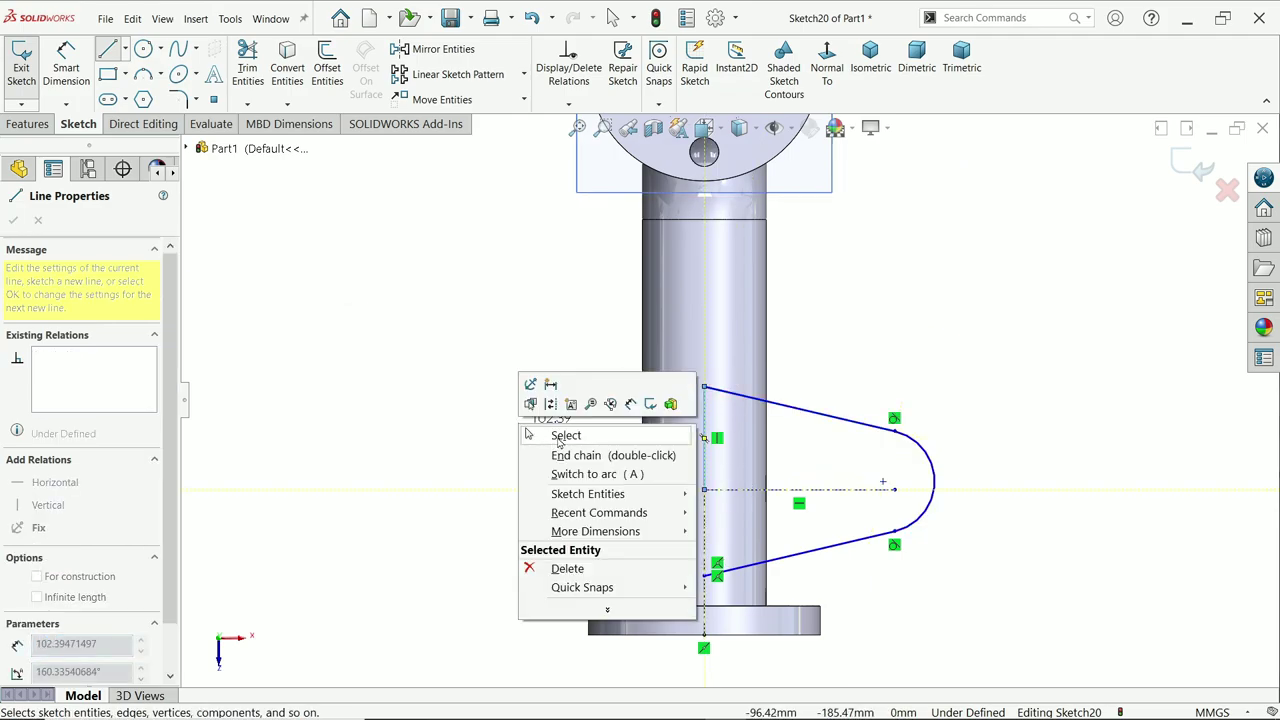
click(565, 435)
click(706, 442)
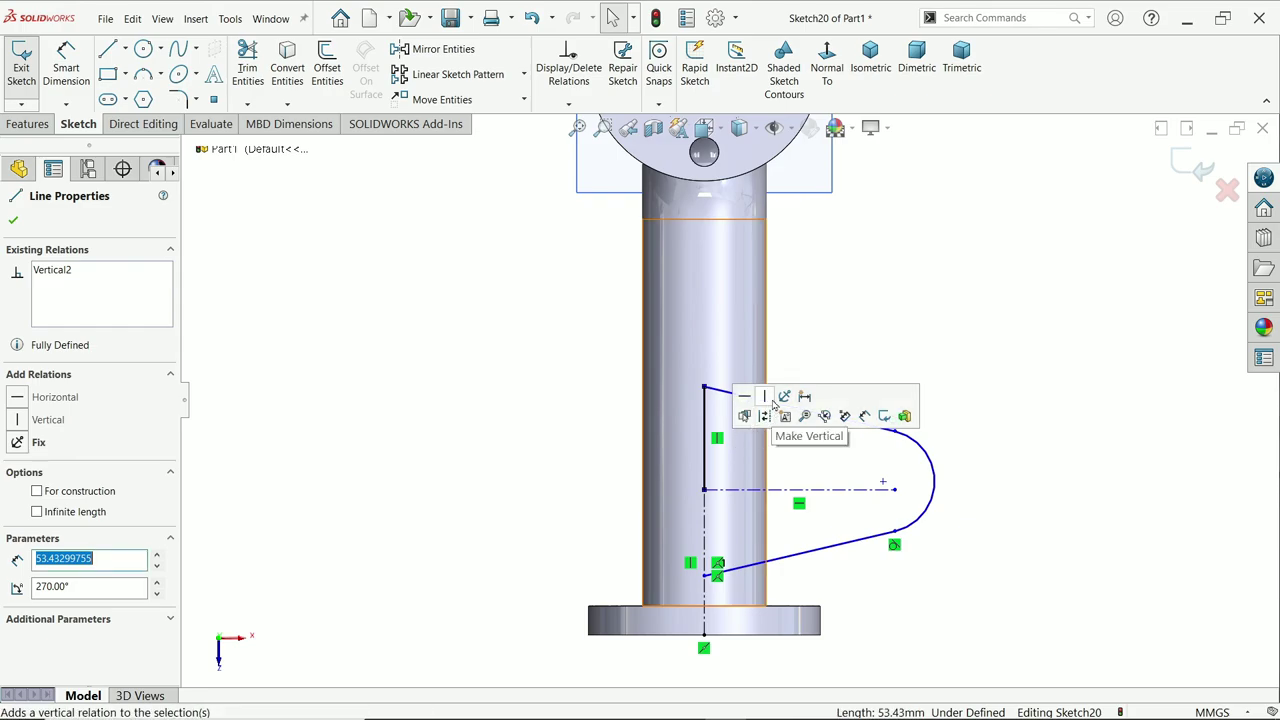
click(883, 519)
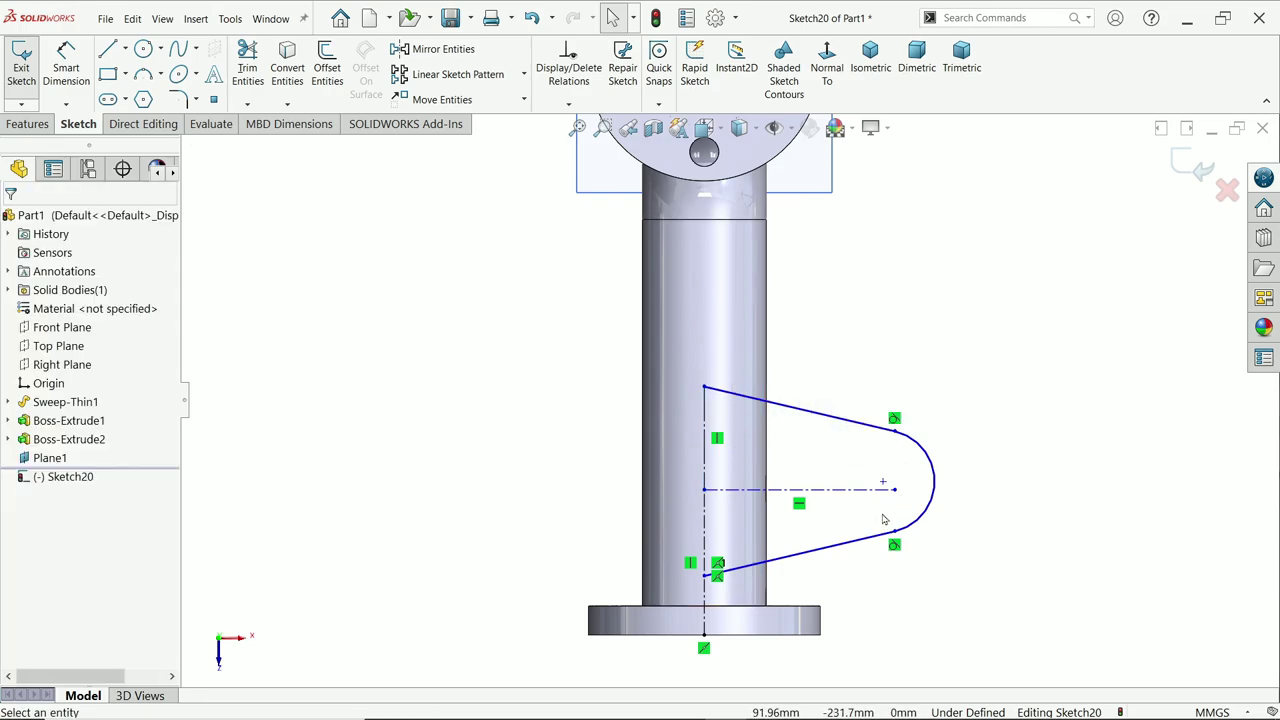
- Make the two sloped outline lines symmetric about the horizontal centerline
scroll(883, 519, down, 2)
click(850, 401)
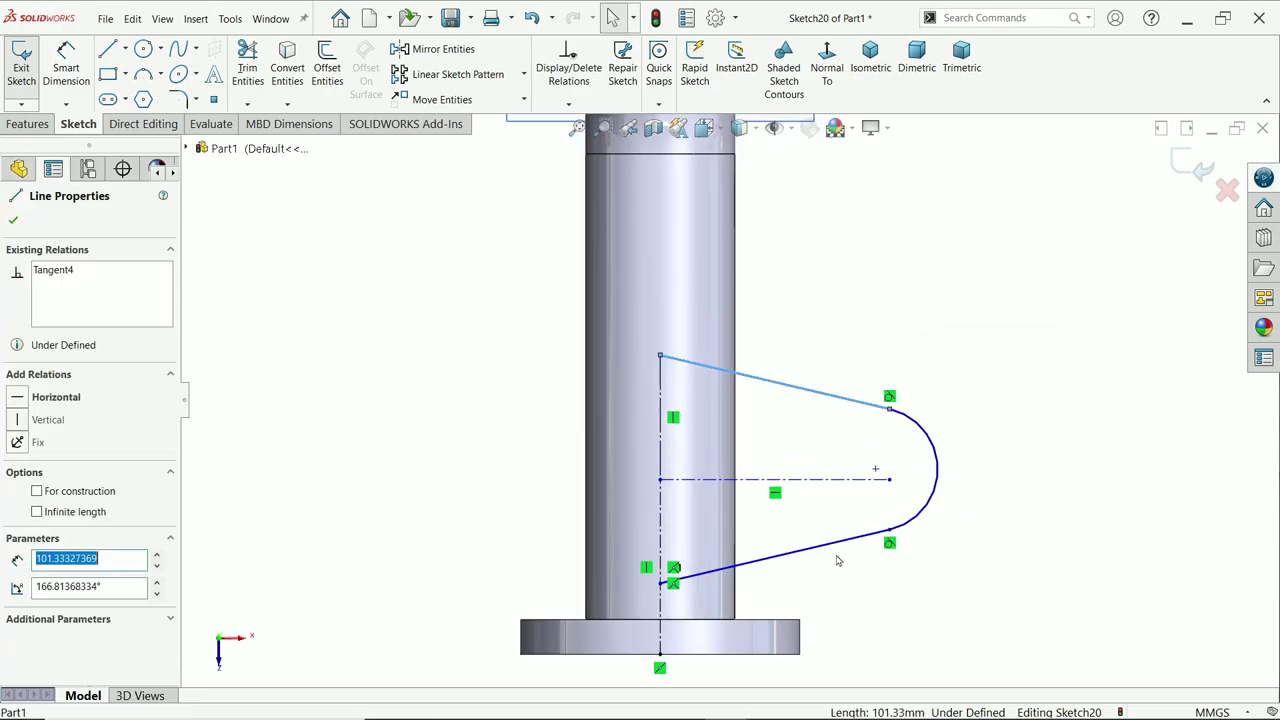
click(773, 556)
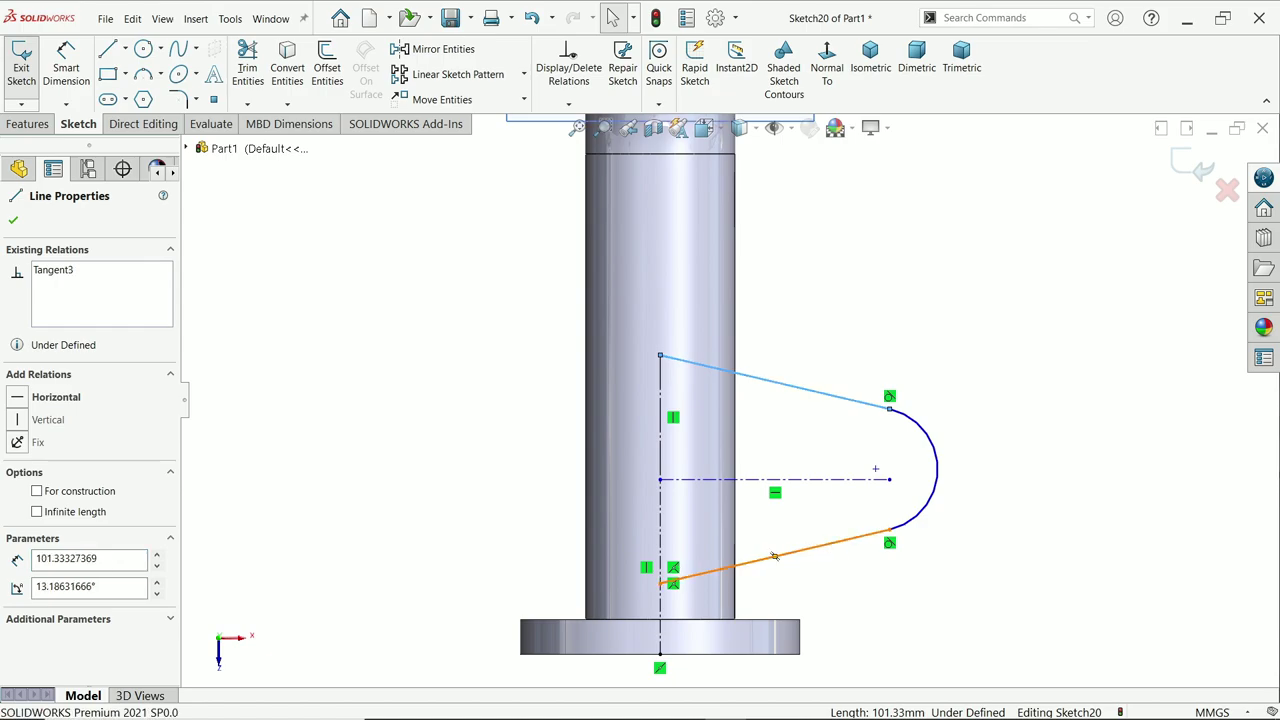
ctrl+click(826, 480)
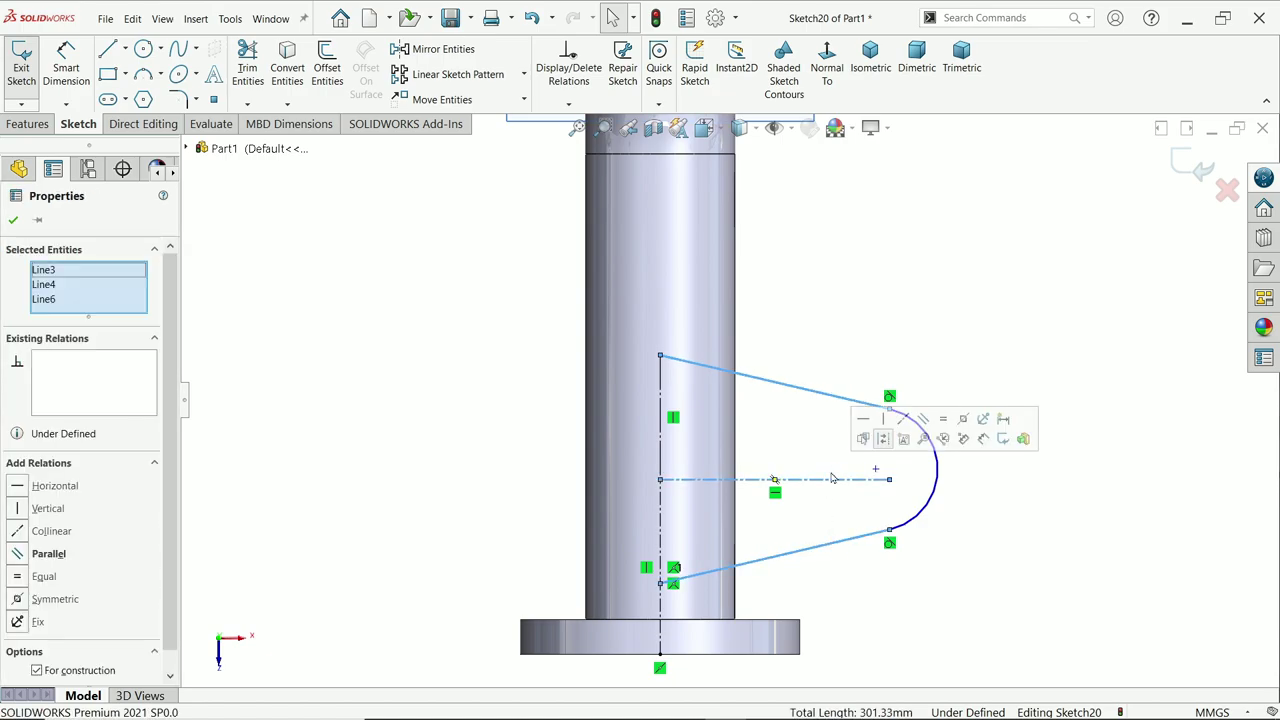
click(963, 421)
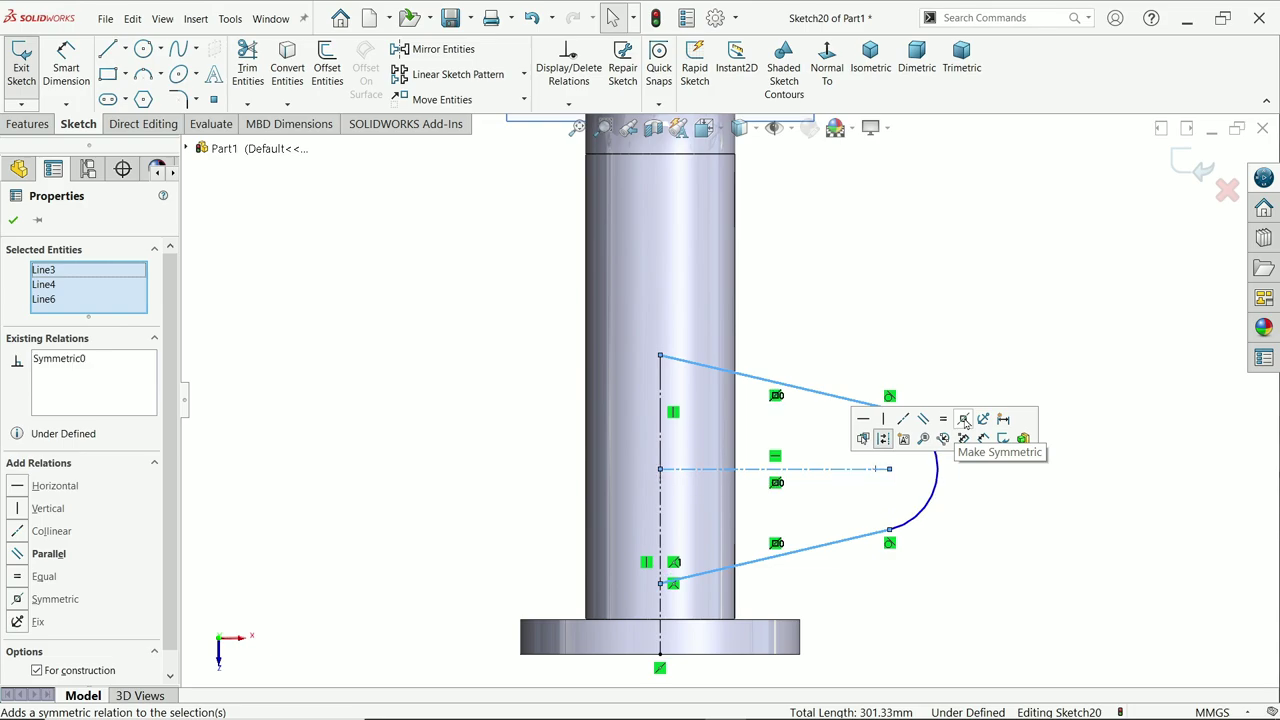
click(933, 340)
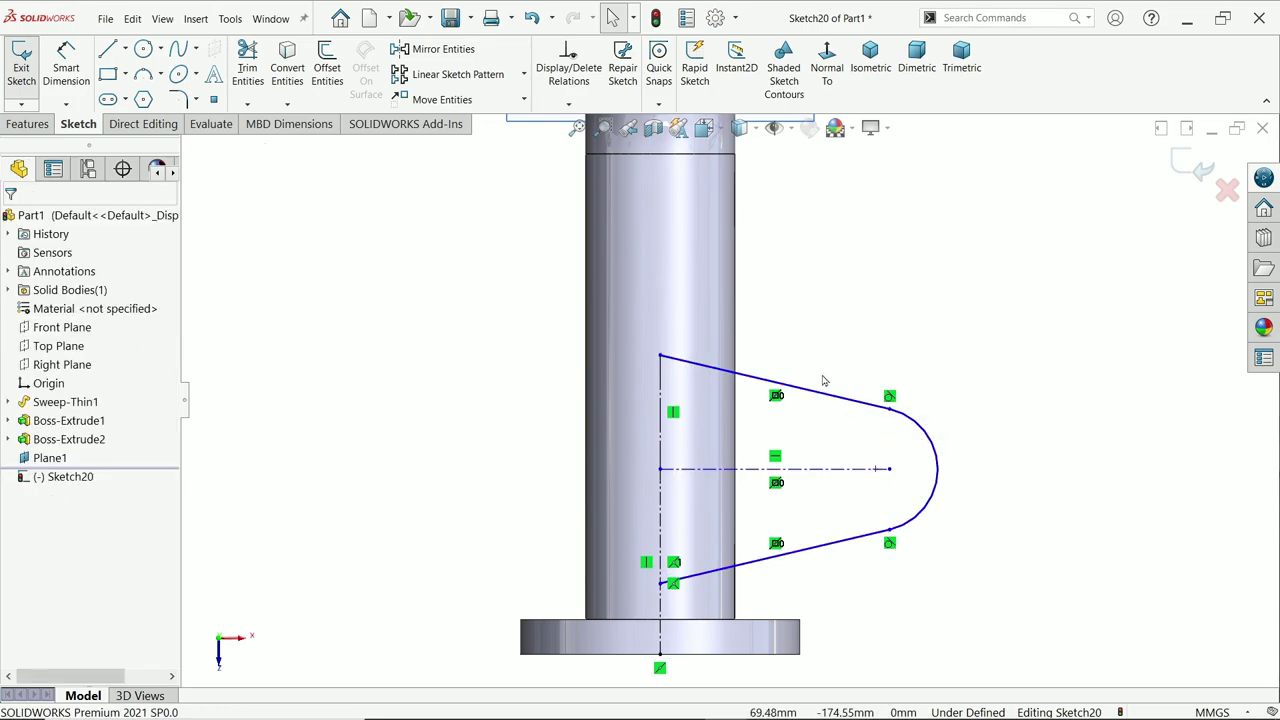
- Mirror the half outline and its horizontal centerline about the vertical centerline, keeping the original entities
scroll(824, 381, up, 2)
click(443, 49)
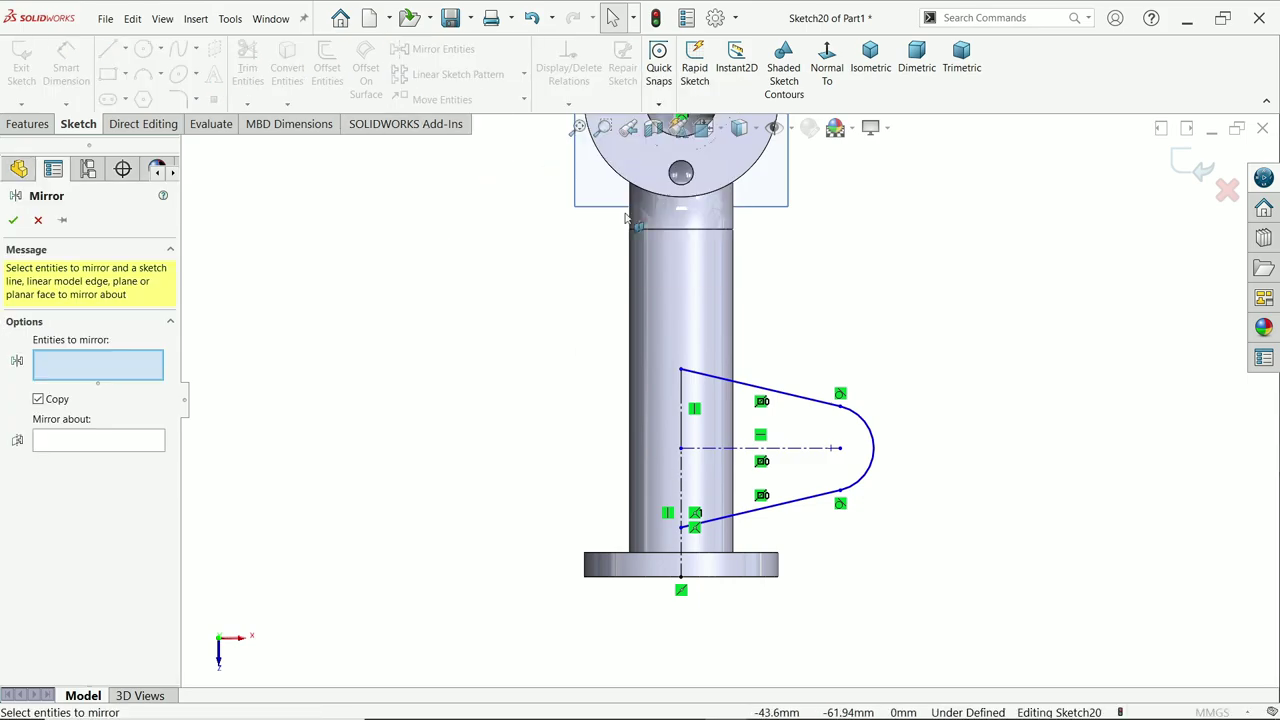
scroll(872, 447, down, 1)
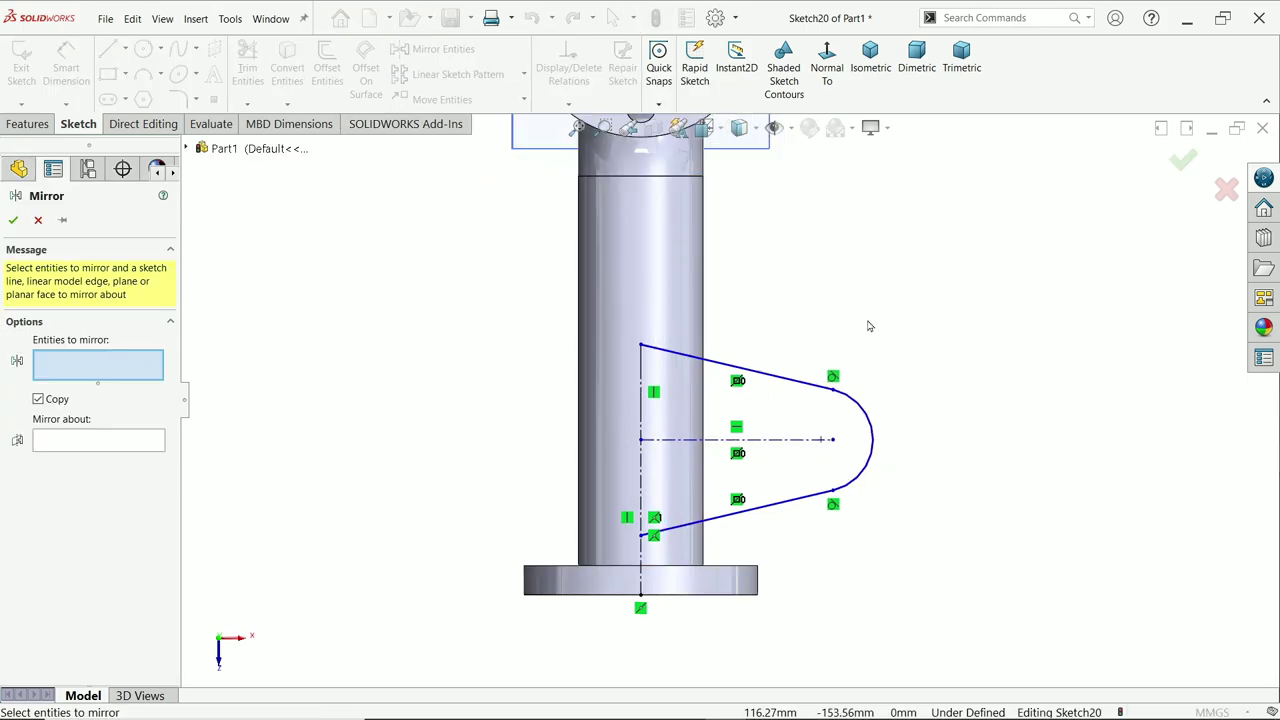
drag(869, 326, 797, 549)
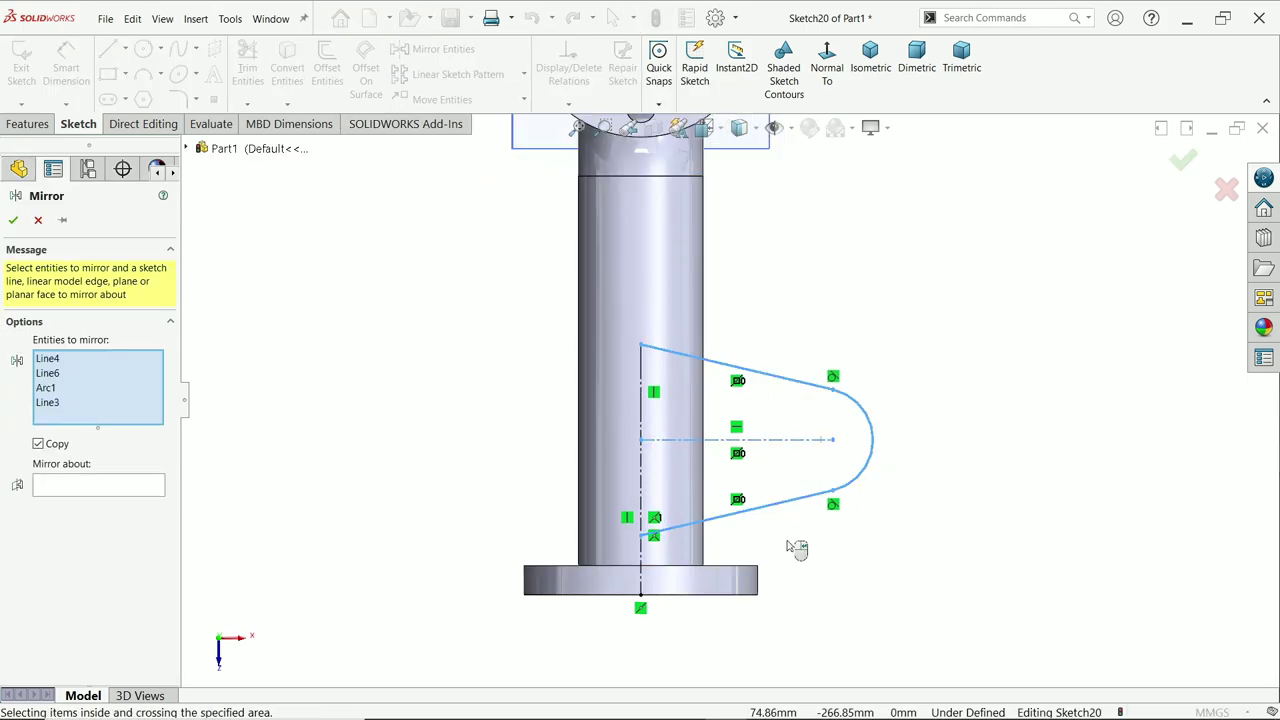
click(92, 487)
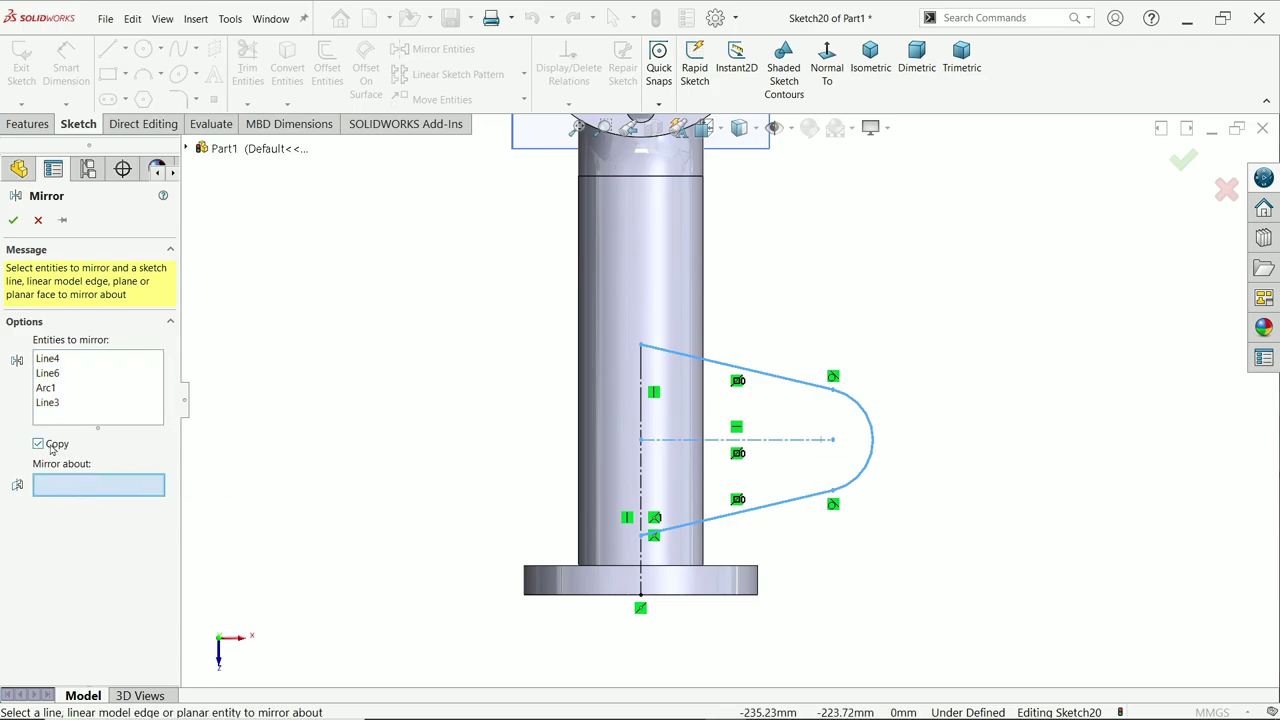
click(641, 480)
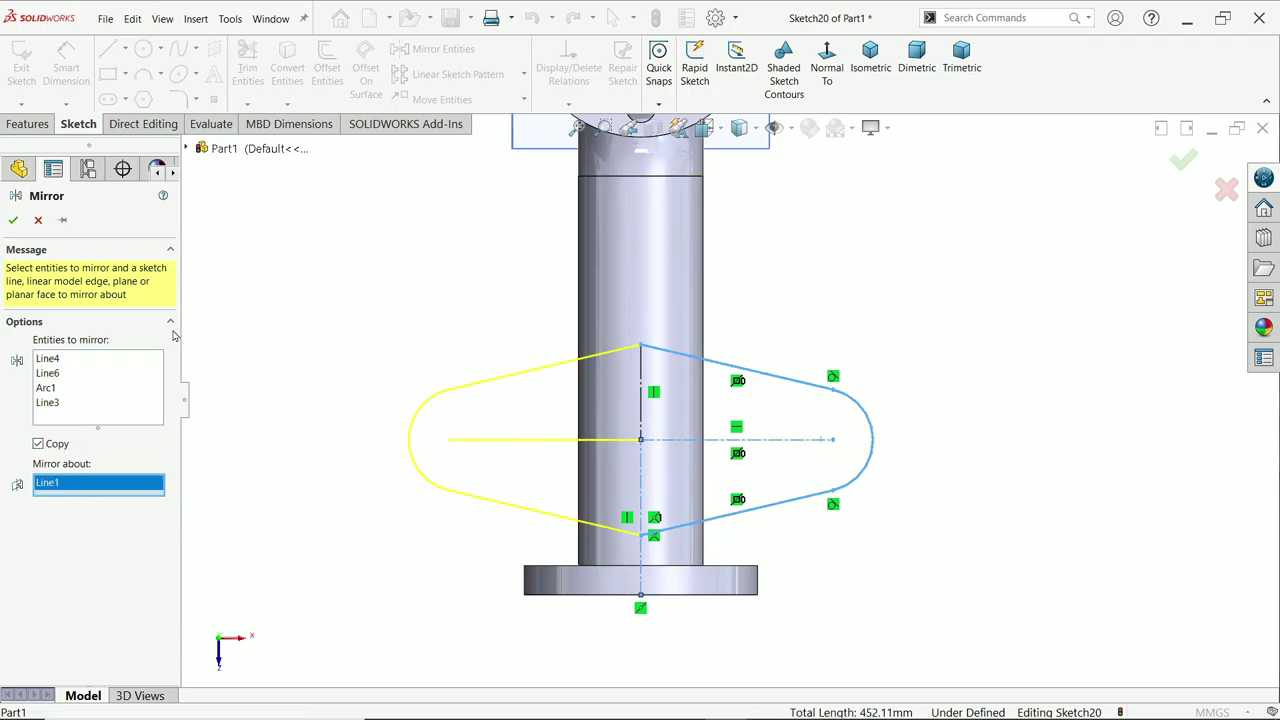
click(13, 220)
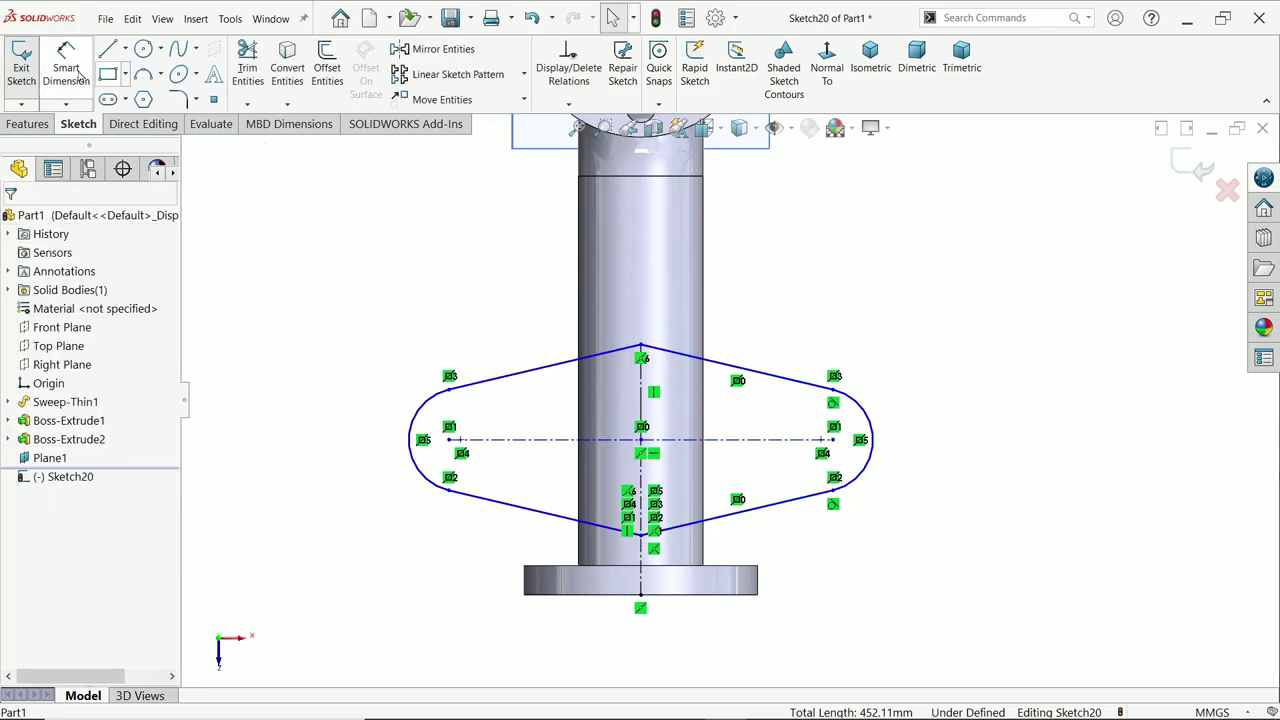
key(Return)
- Dimension the base outline's right end arc to a 45 mm radius
scroll(808, 491, down, 2)
scroll(808, 491, up, 2)
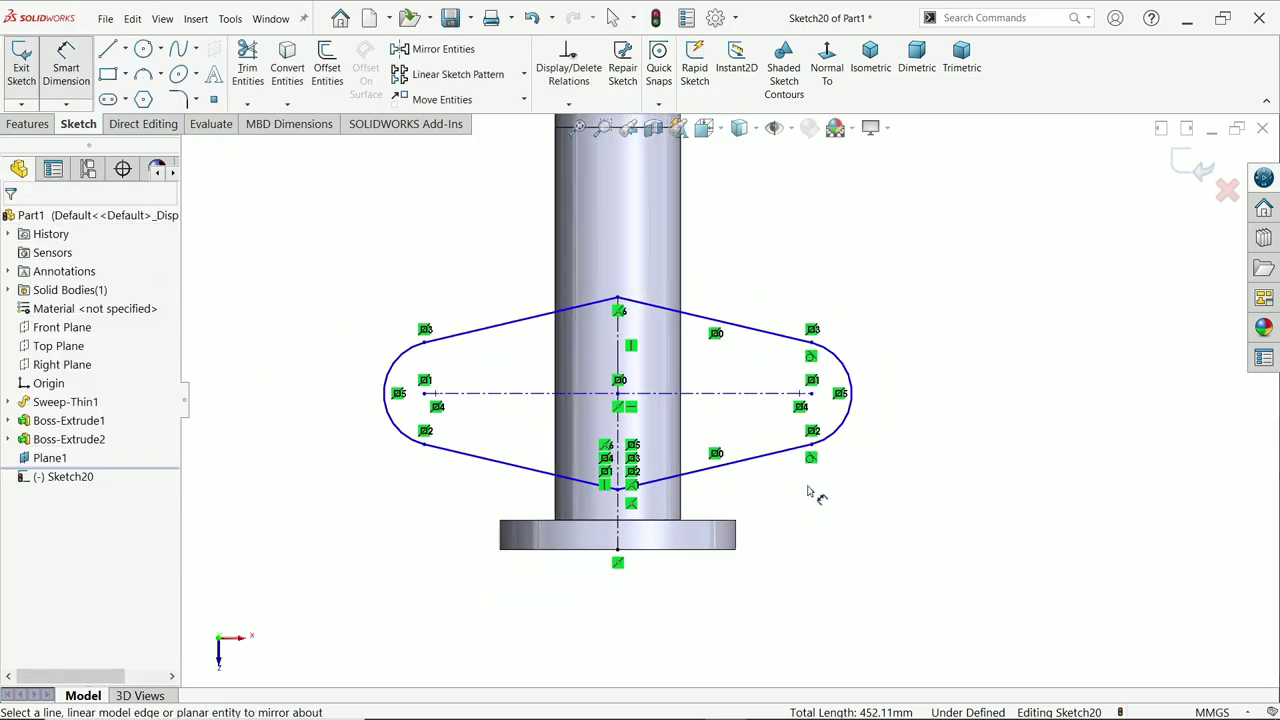
click(845, 436)
key(d)
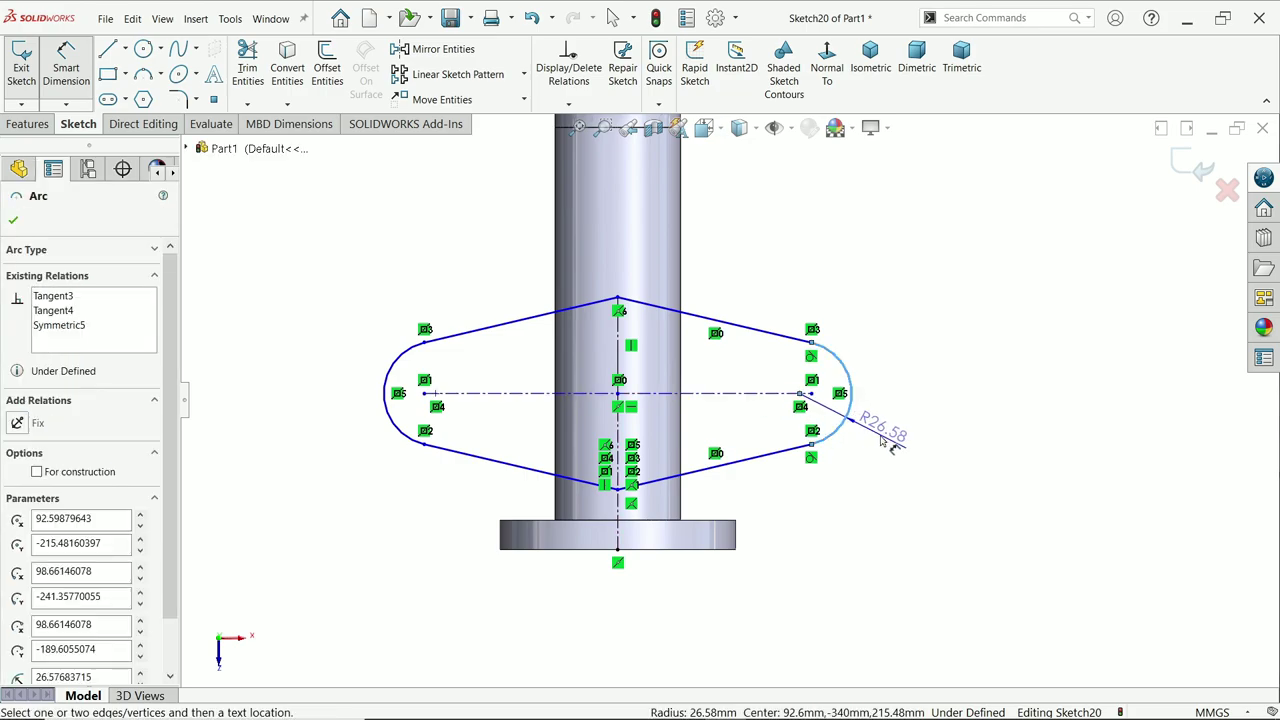
click(882, 436)
text(45)
key(Return)
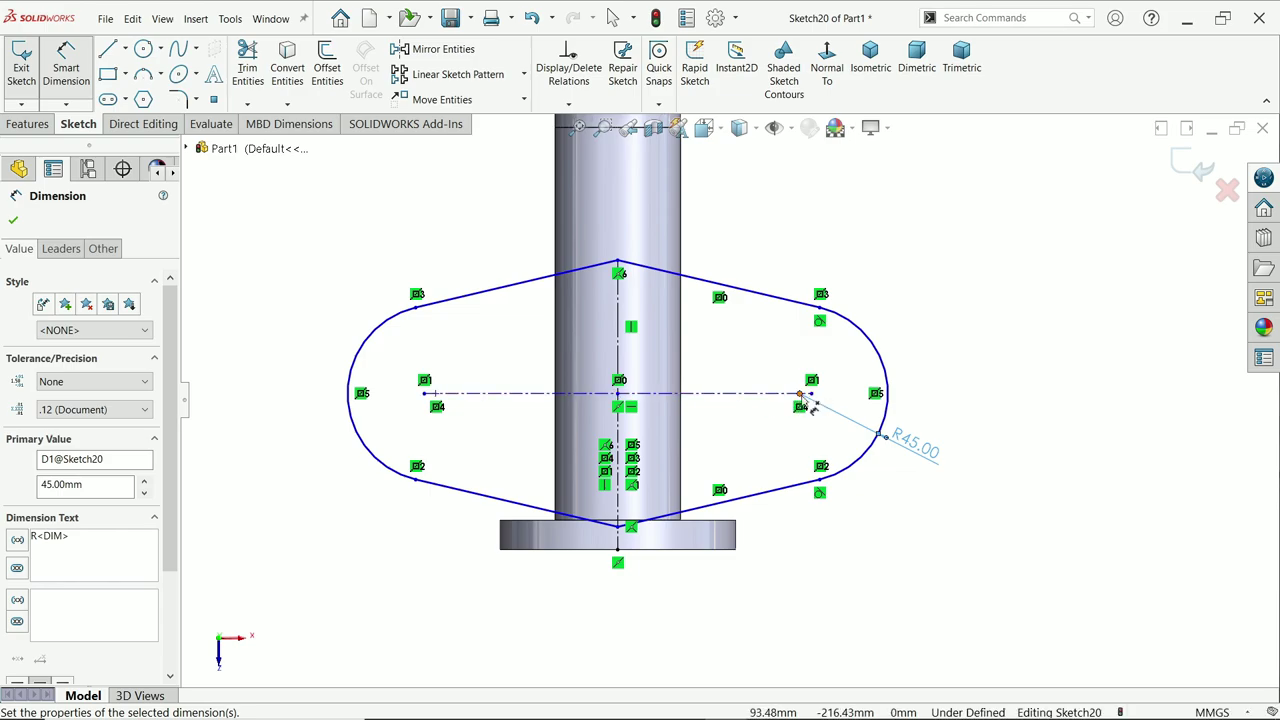
- Dimension the distance between the centers of the base outline's two end arcs to 165 mm
click(887, 393)
click(352, 372)
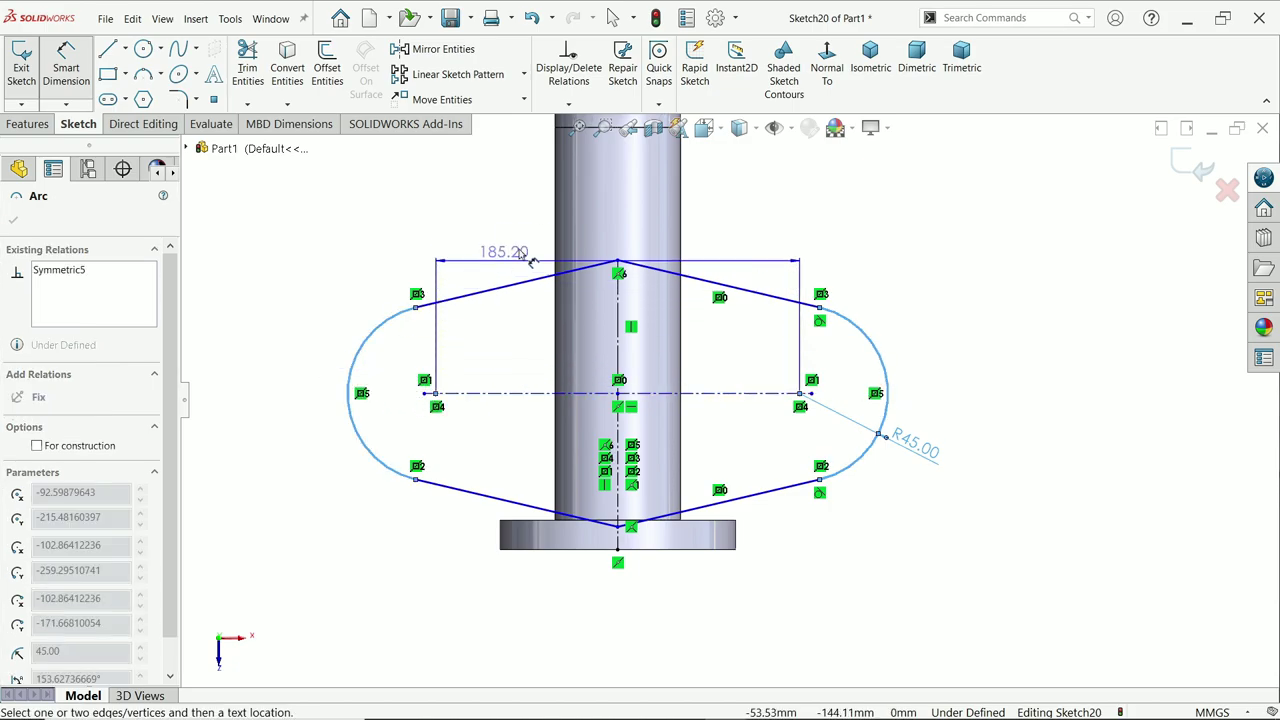
click(527, 232)
text(165)
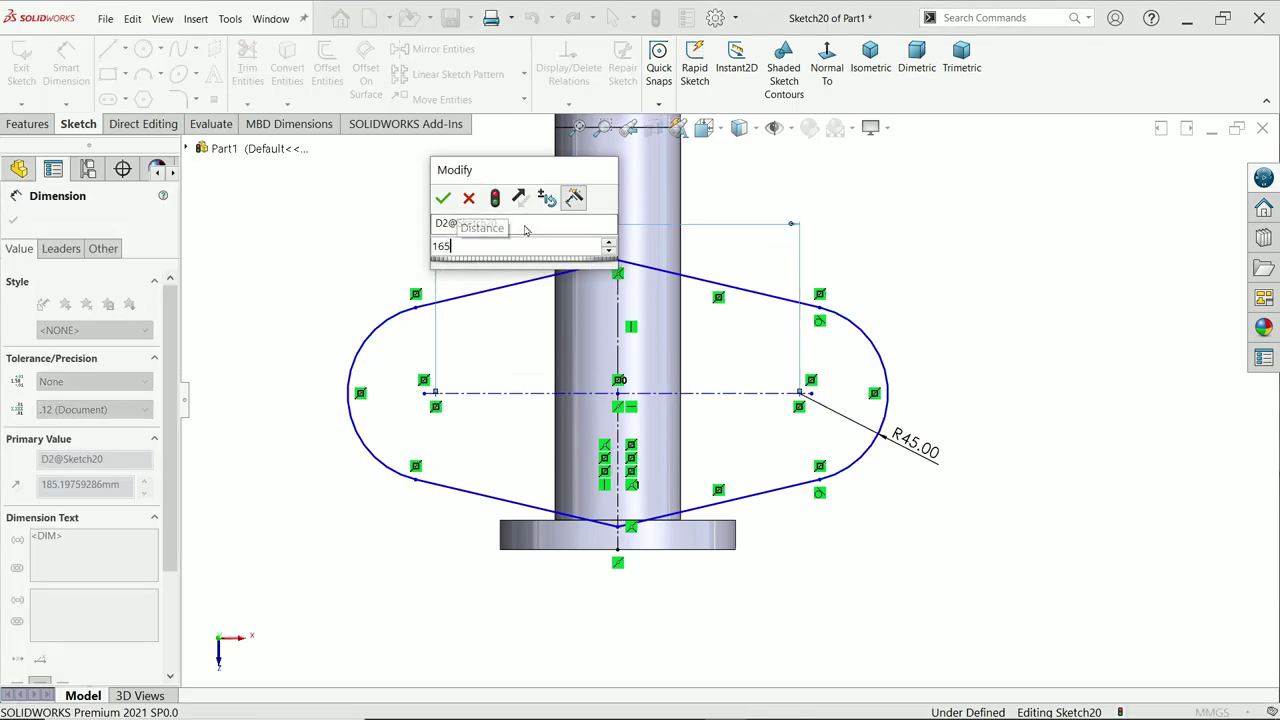
key(Return)
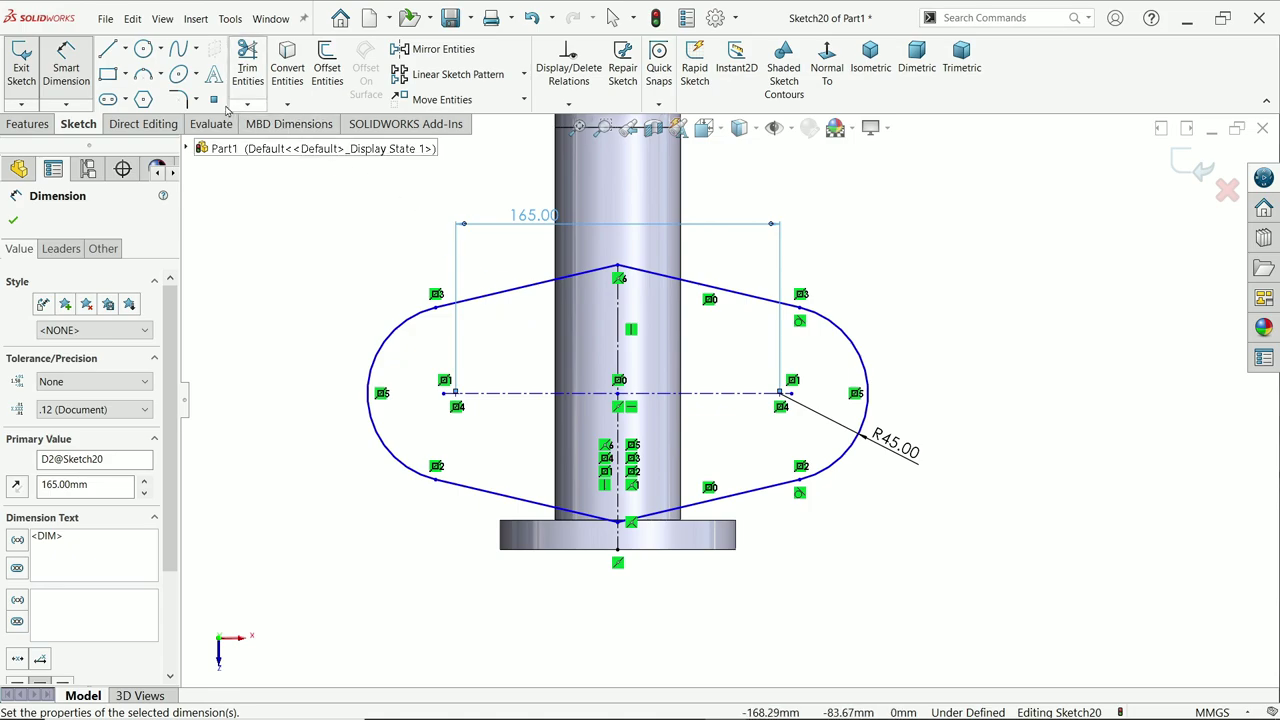
- Fillet the upper and lower apex corners of the base outline with a 45 mm radius
click(177, 100)
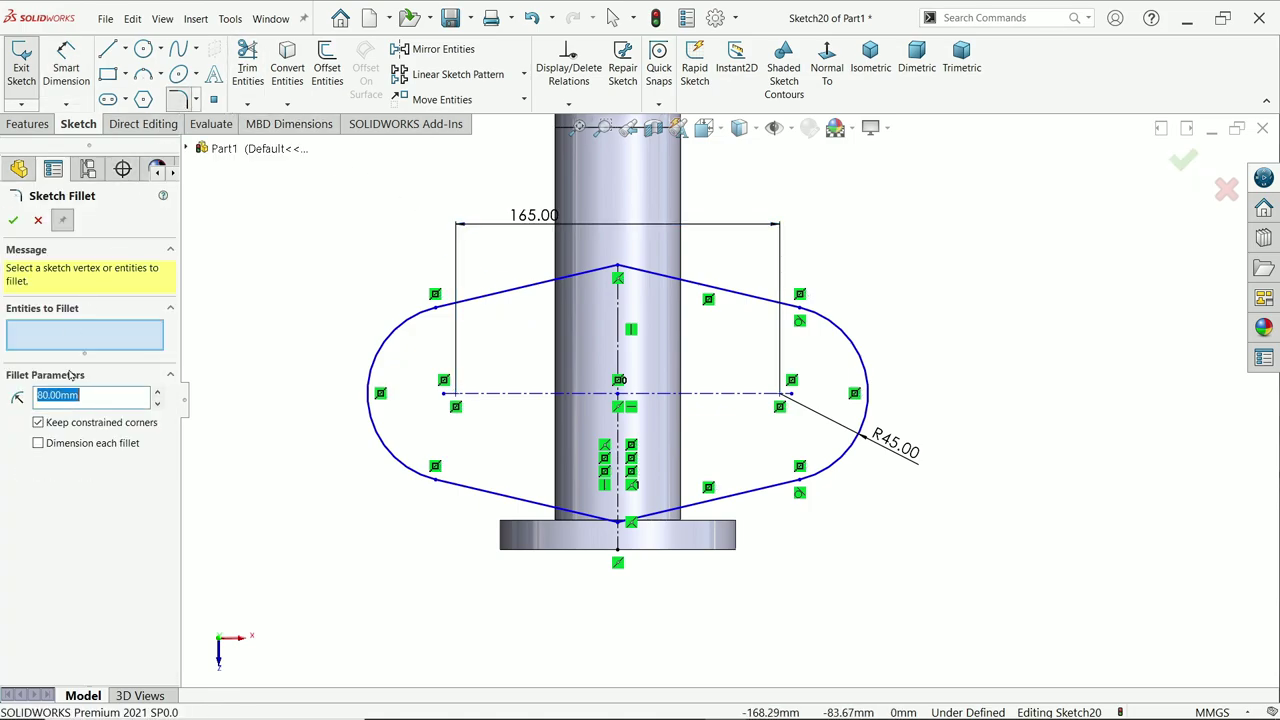
text(45)
click(618, 268)
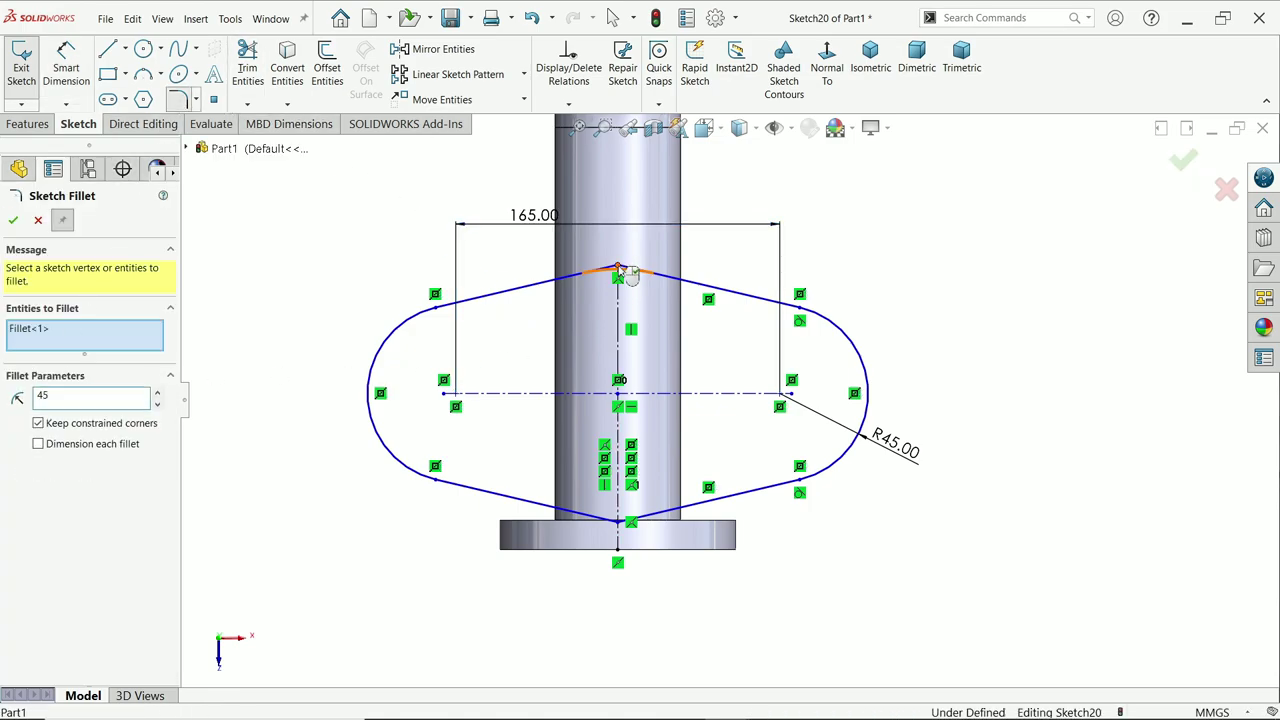
click(618, 520)
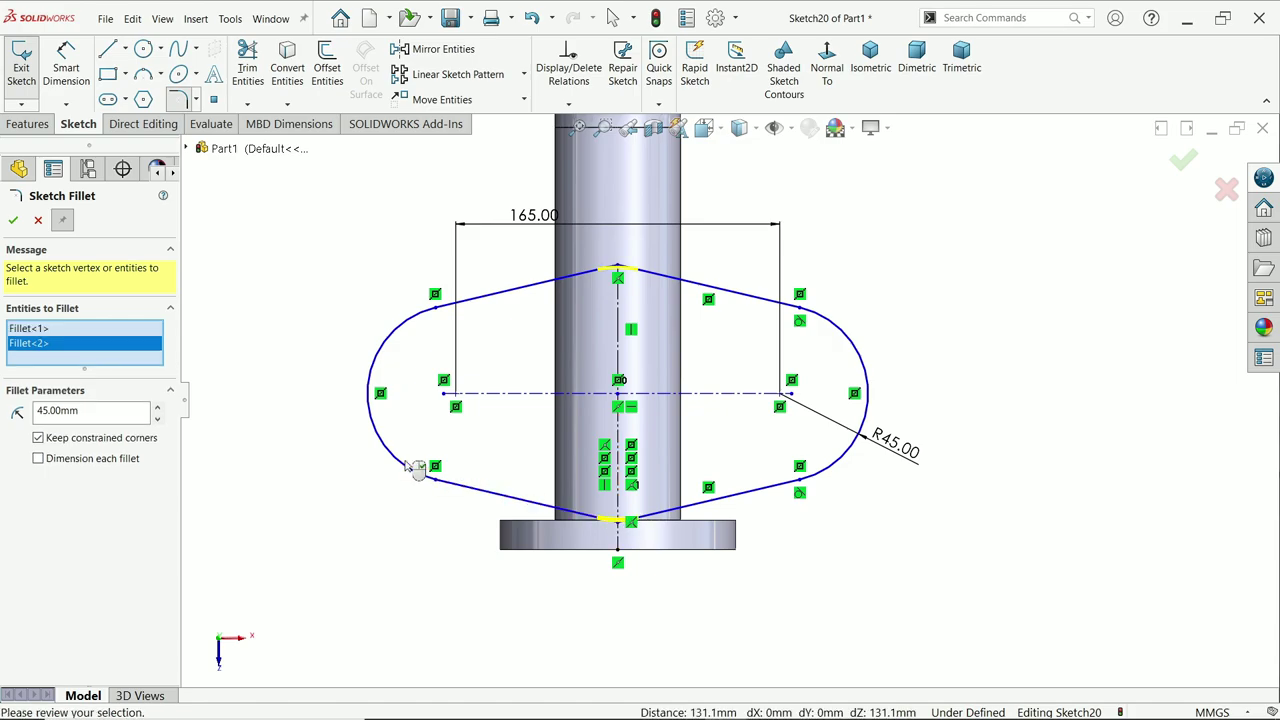
click(14, 221)
- Consult the exercise drawing and dimension the outline's horizontal centerline at 60+12 mm from the upper edge of the flange
key(alt+Tab)
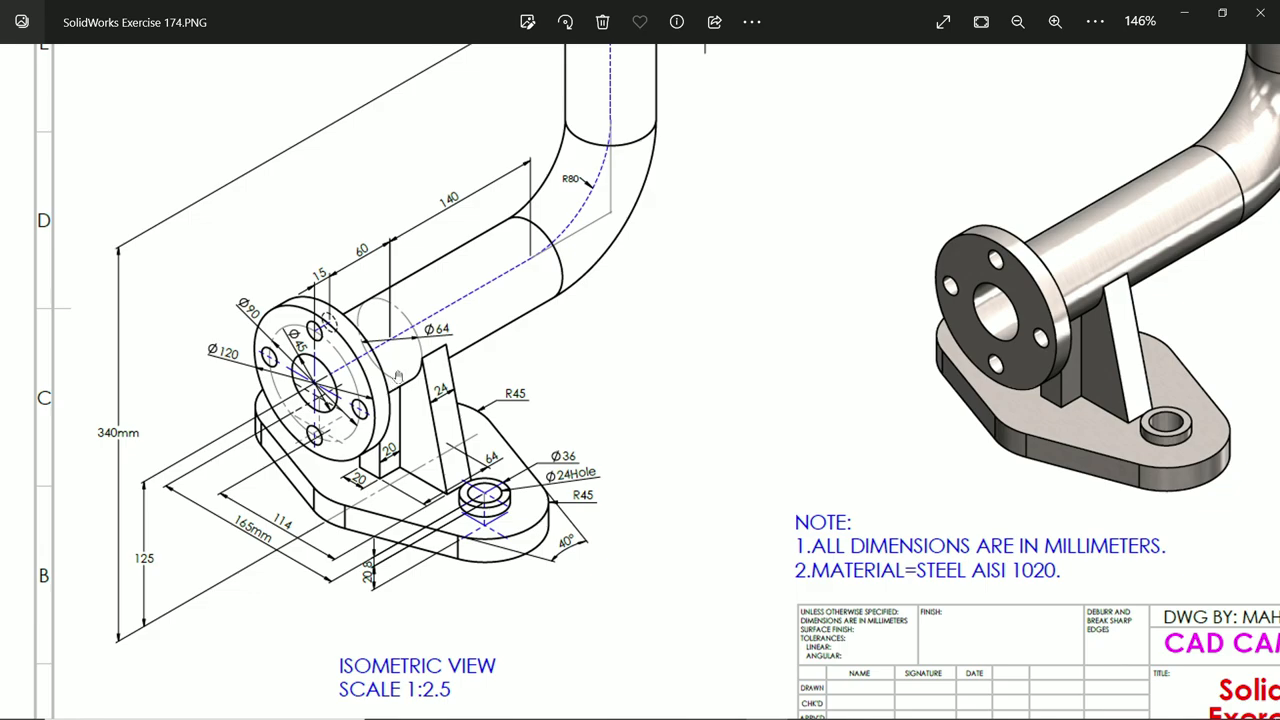
ctrl+scroll(487, 414, up, 2)
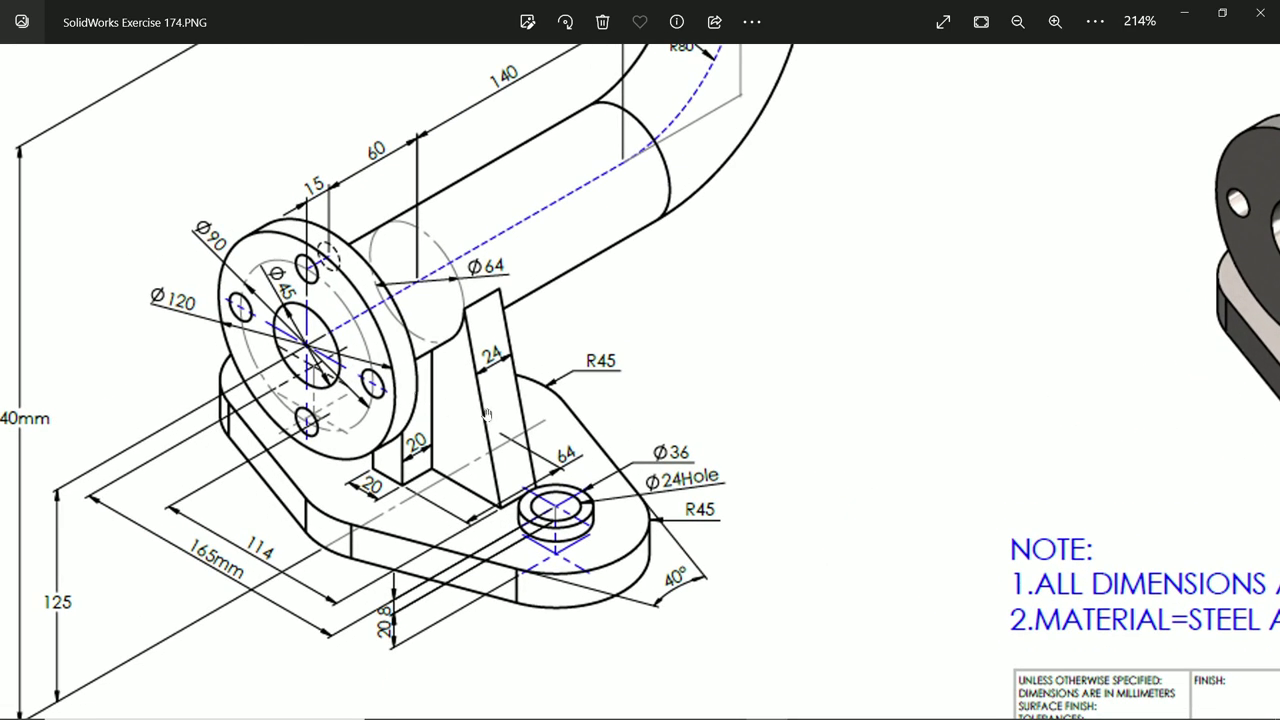
drag(464, 339, 464, 388)
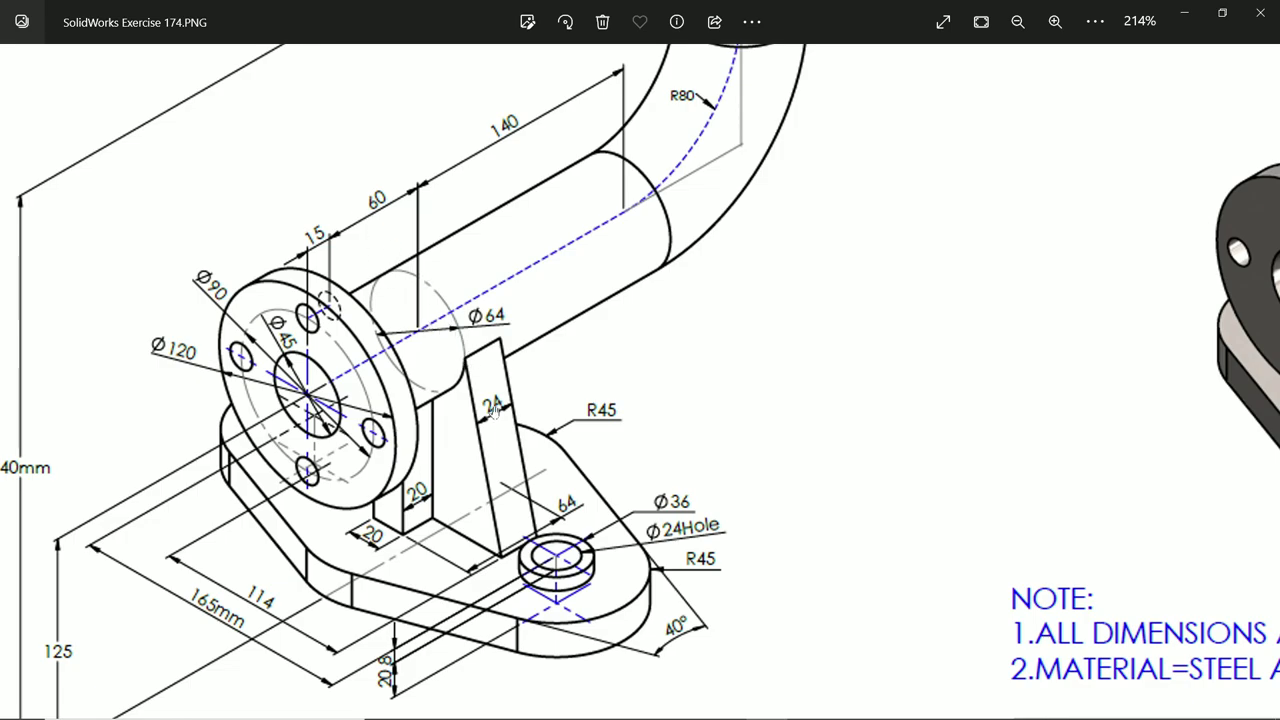
click(1184, 13)
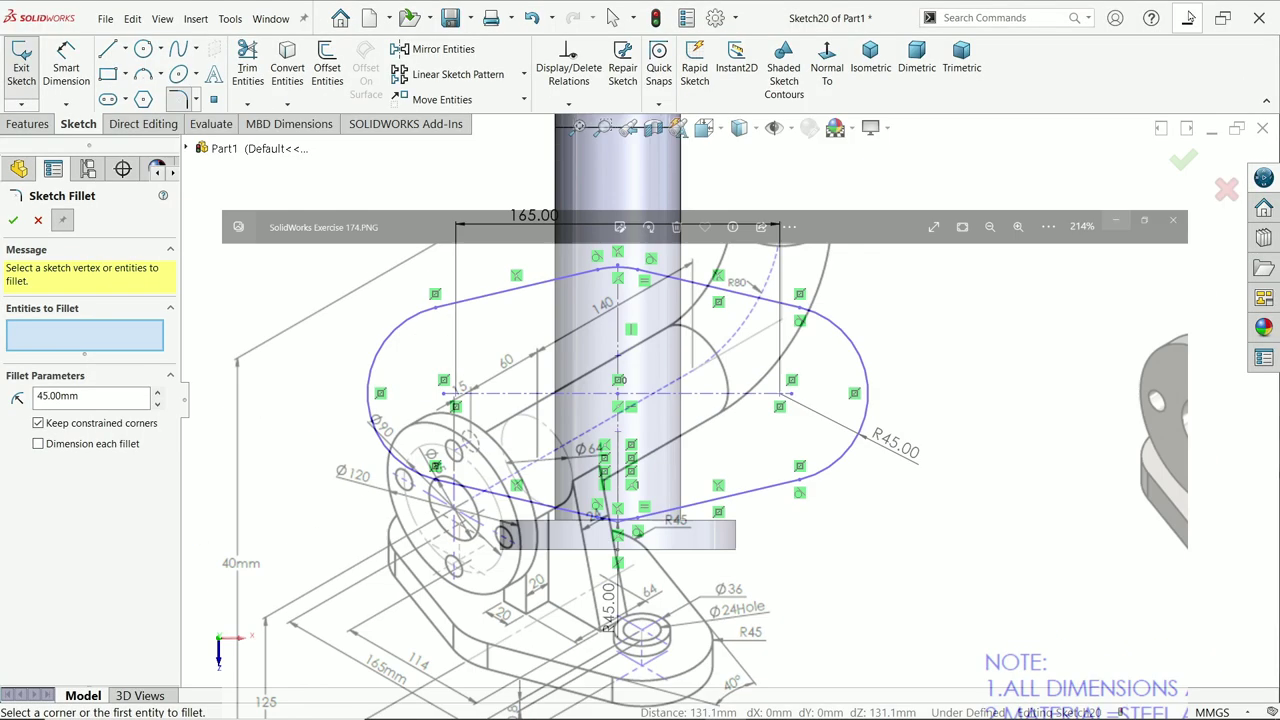
click(64, 72)
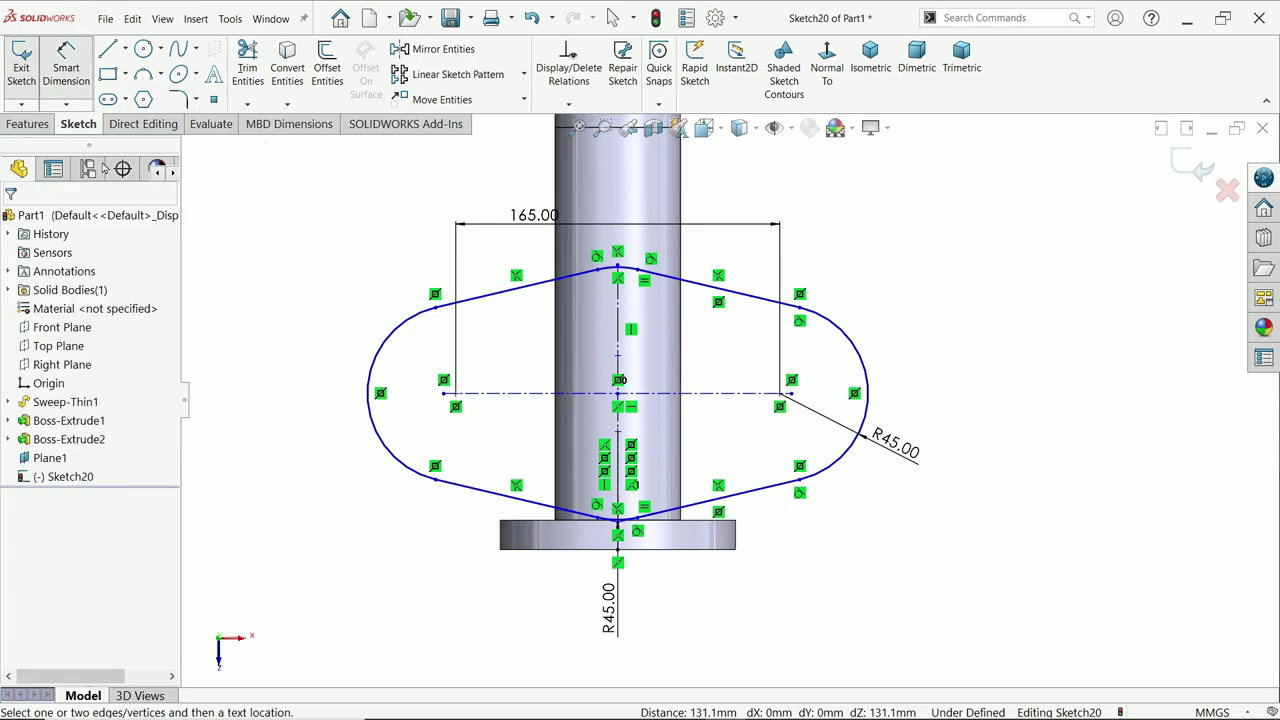
click(689, 396)
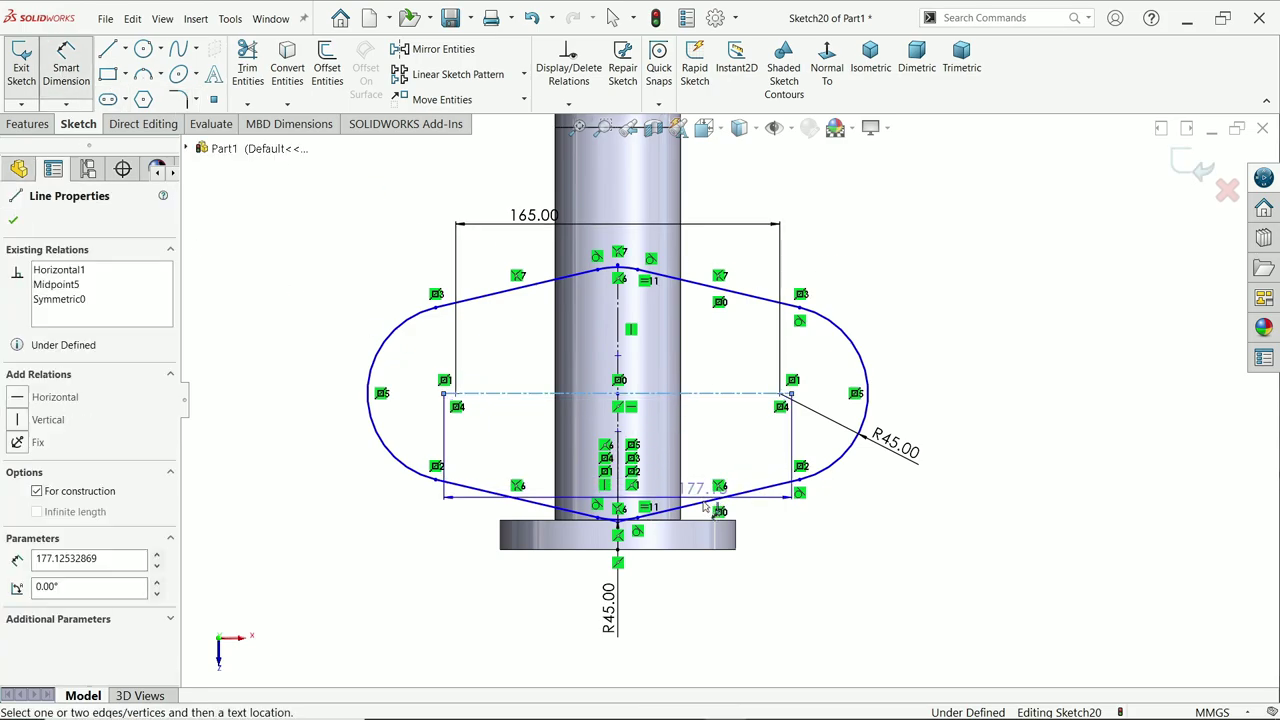
click(585, 519)
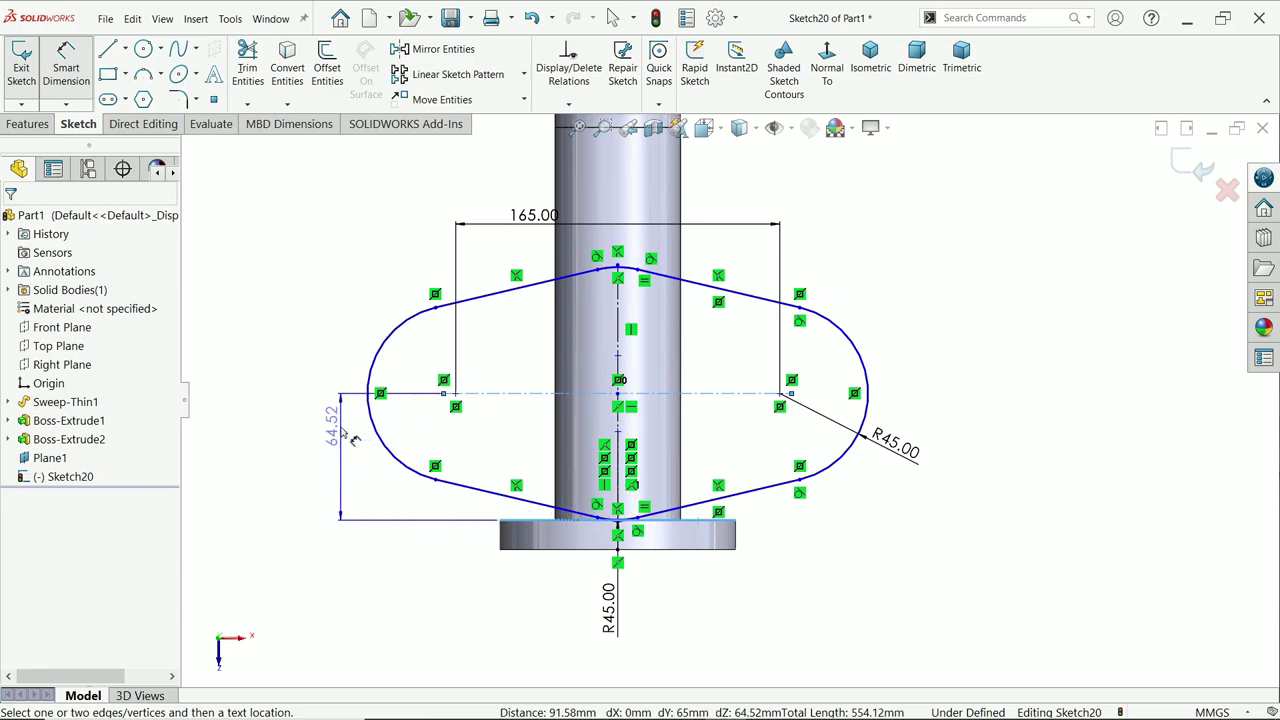
click(300, 445)
text(60+12)
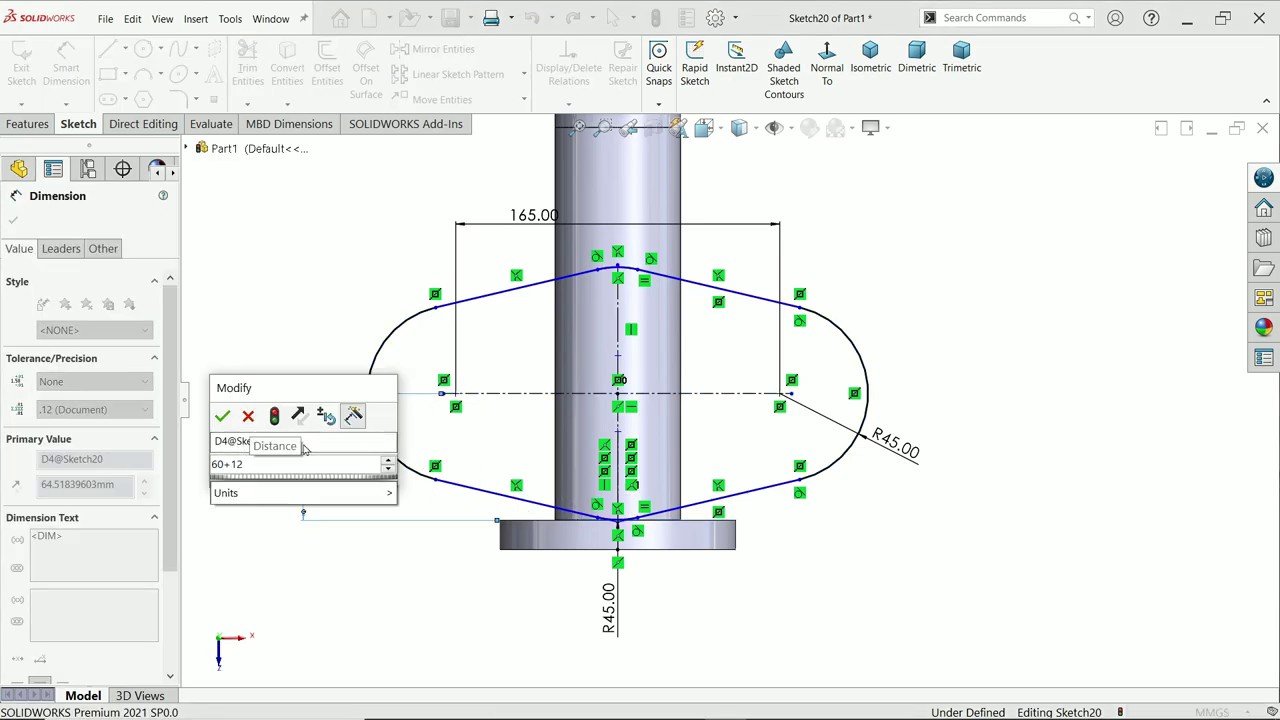
key(Return)
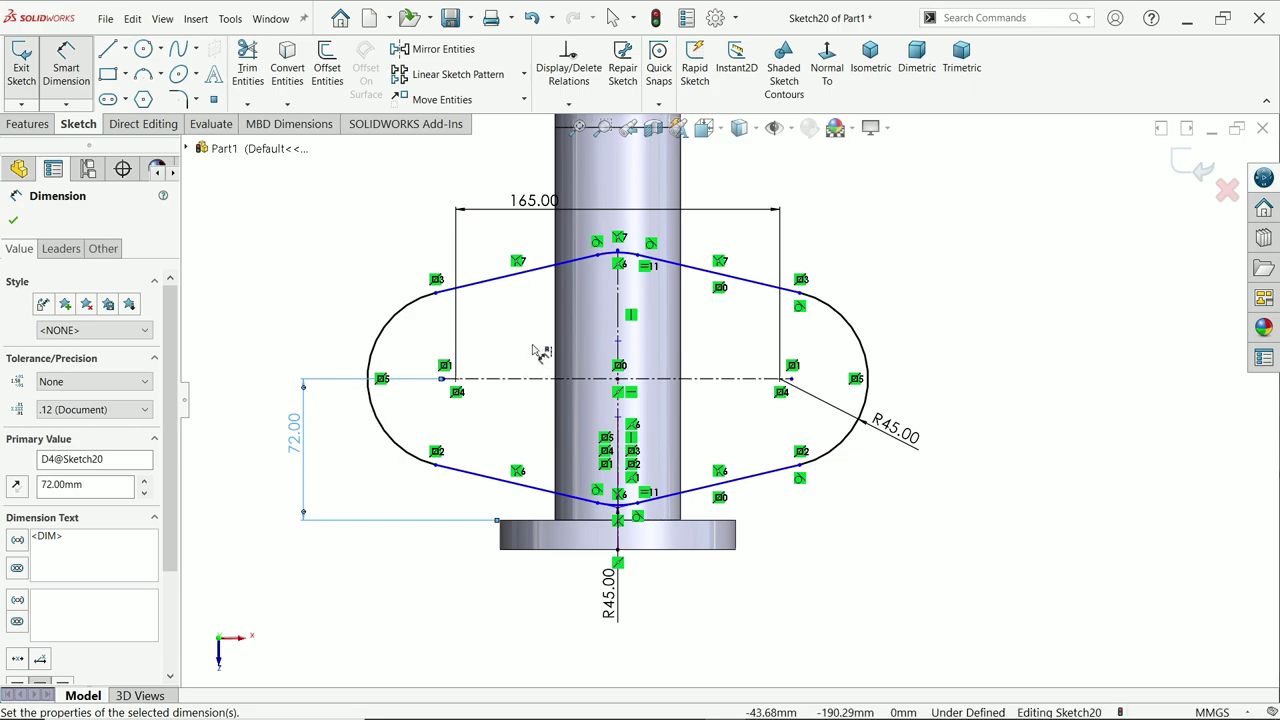
click(953, 282)
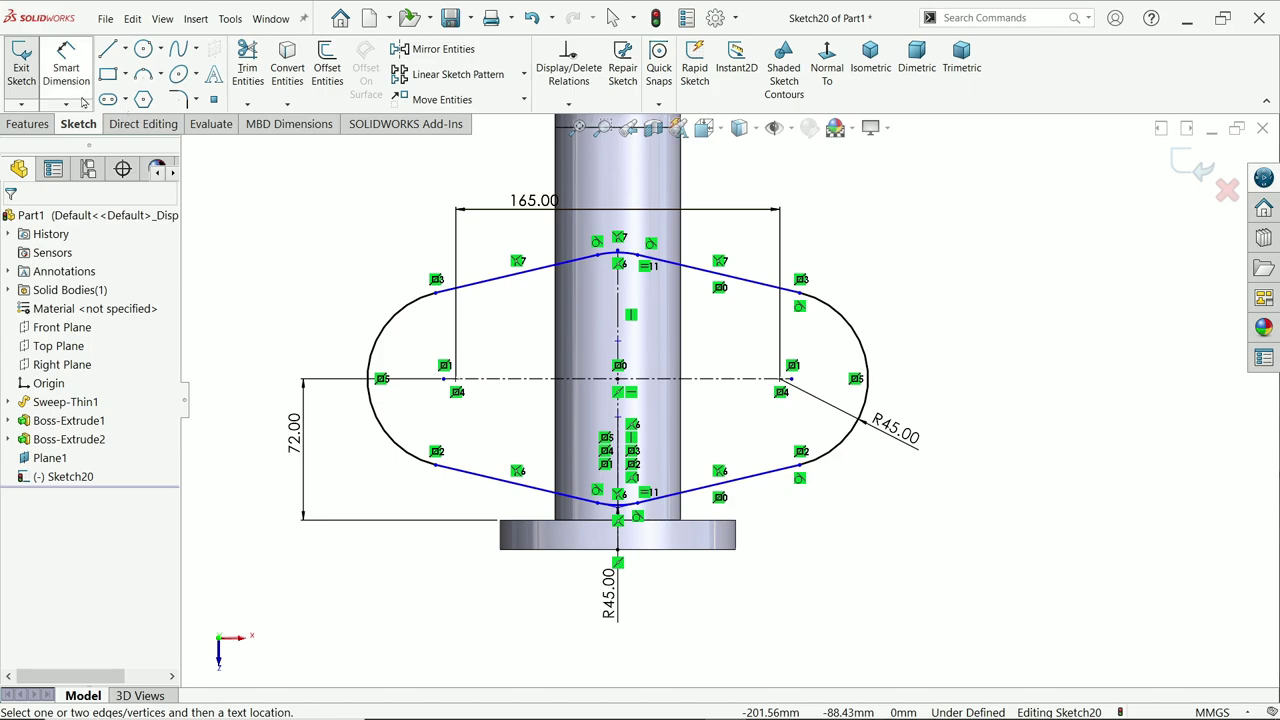
- Add a driven radius dimension to the upper apex fillet of the base outline
click(630, 258)
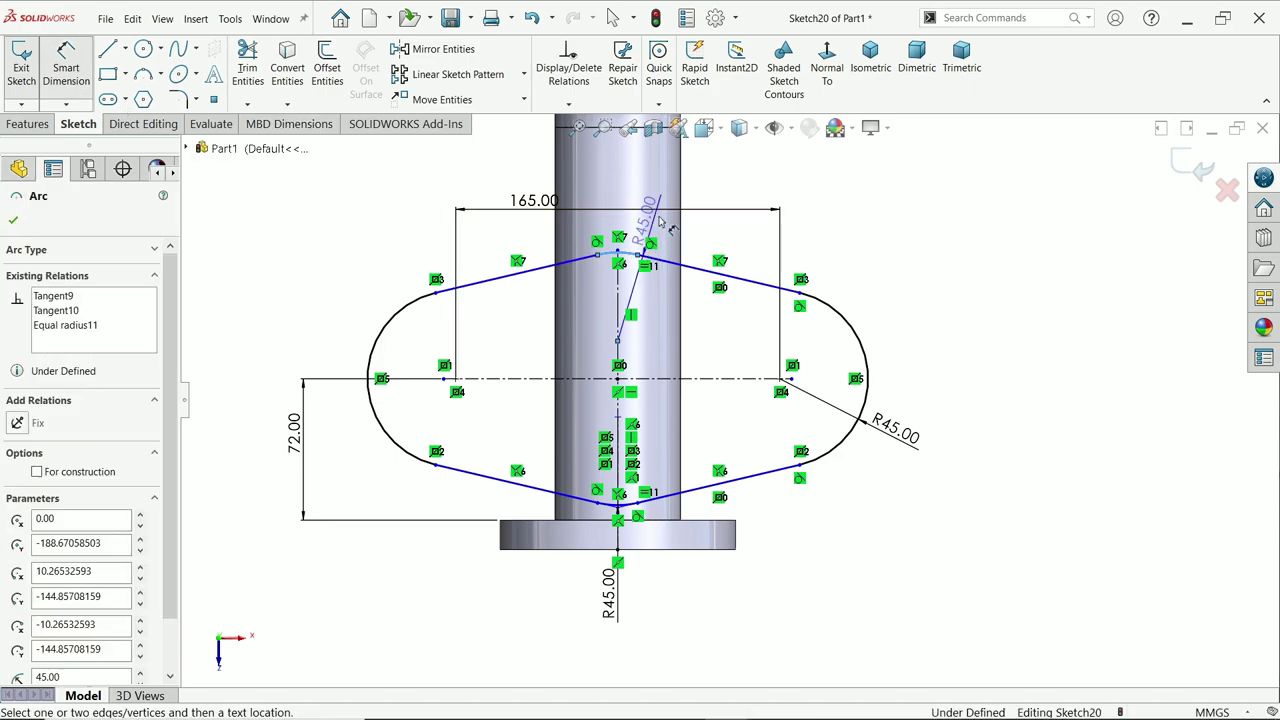
click(672, 175)
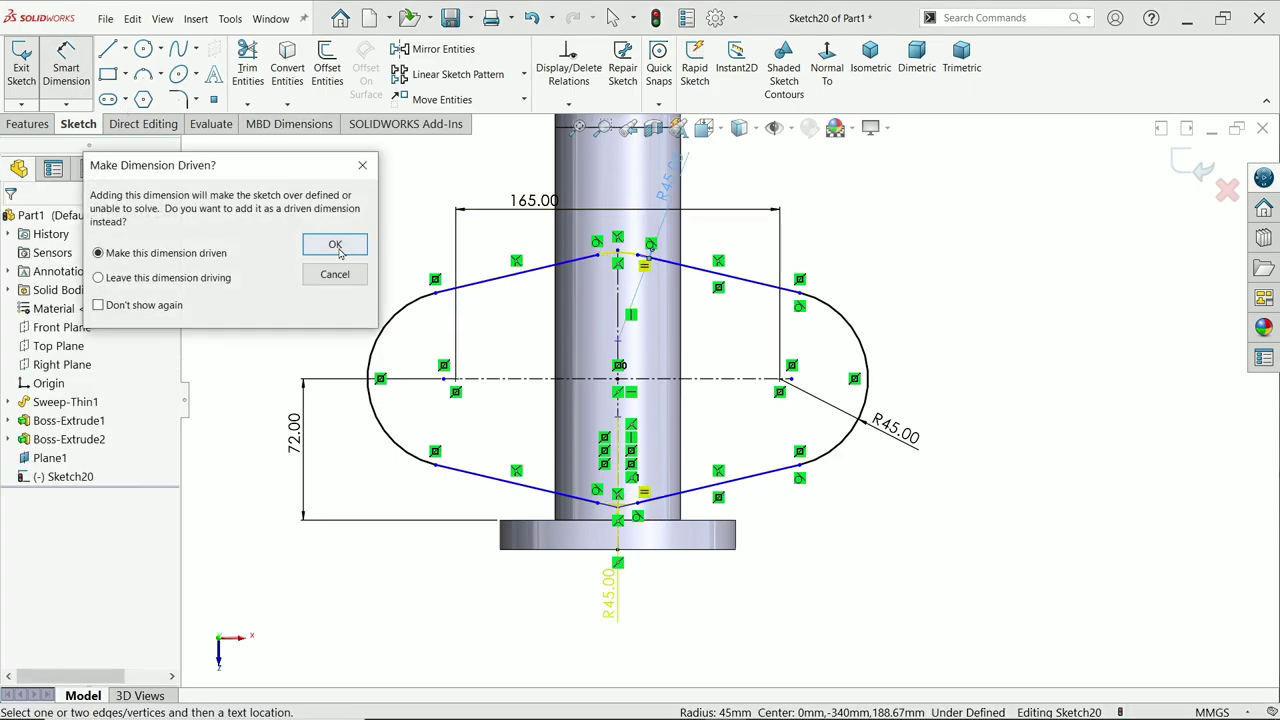
click(334, 244)
click(903, 315)
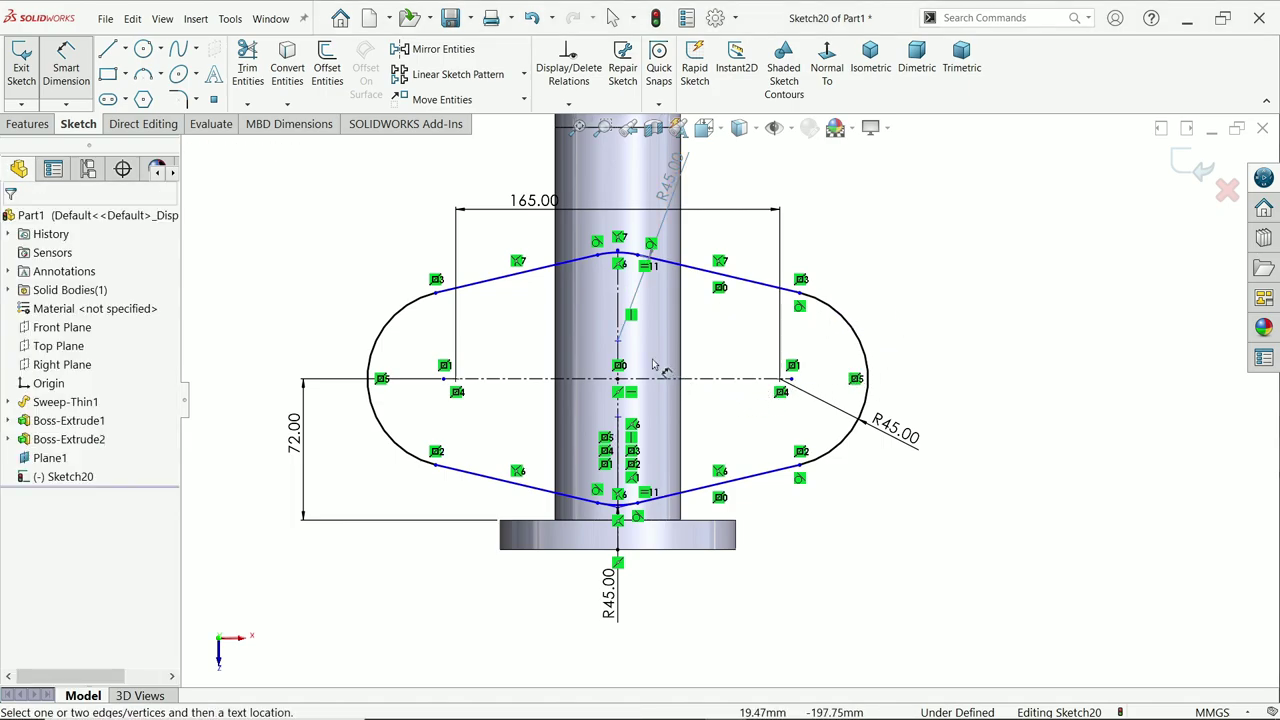
- Make the left end arc tangent to both adjoining sloped lines of the base outline
scroll(632, 385, down, 3)
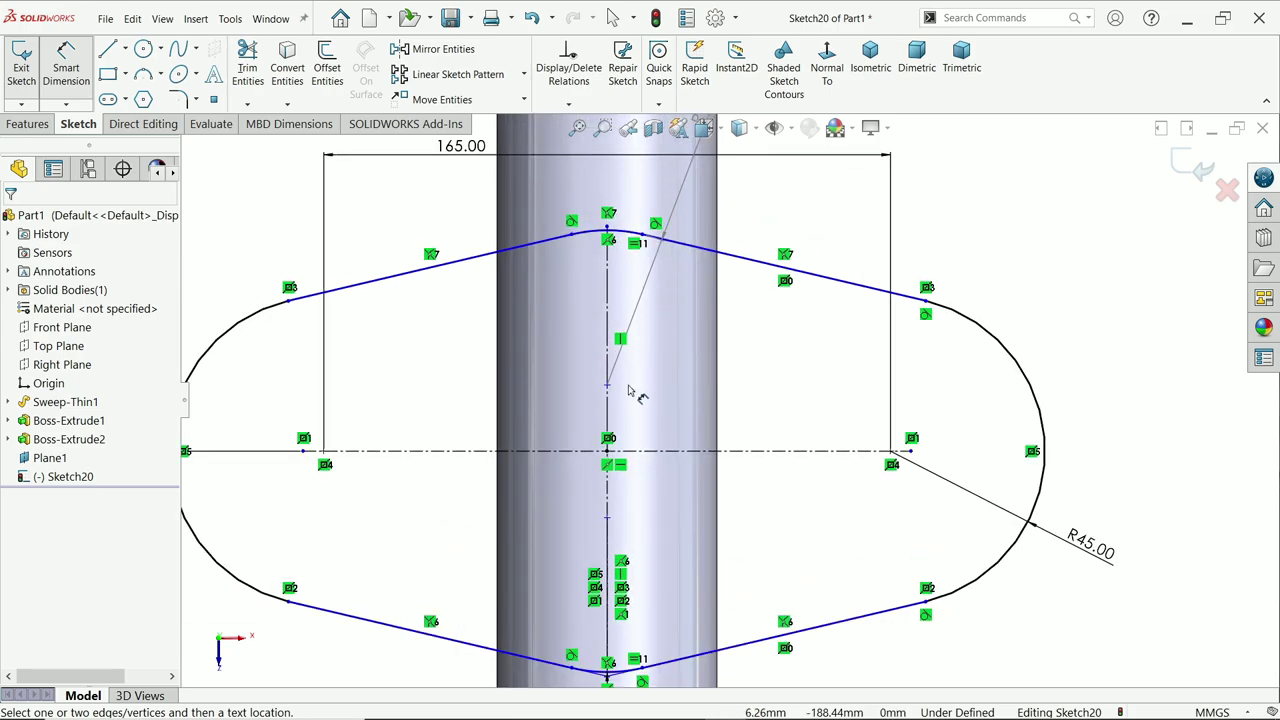
click(605, 387)
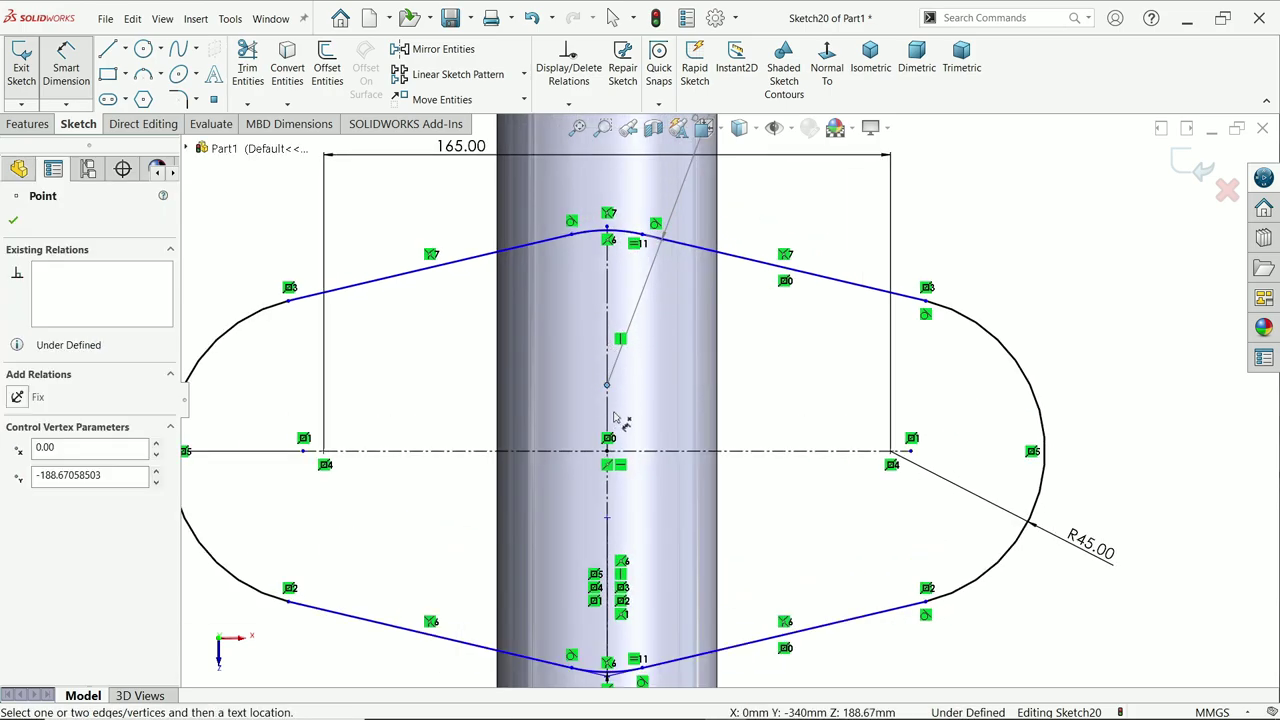
click(64, 66)
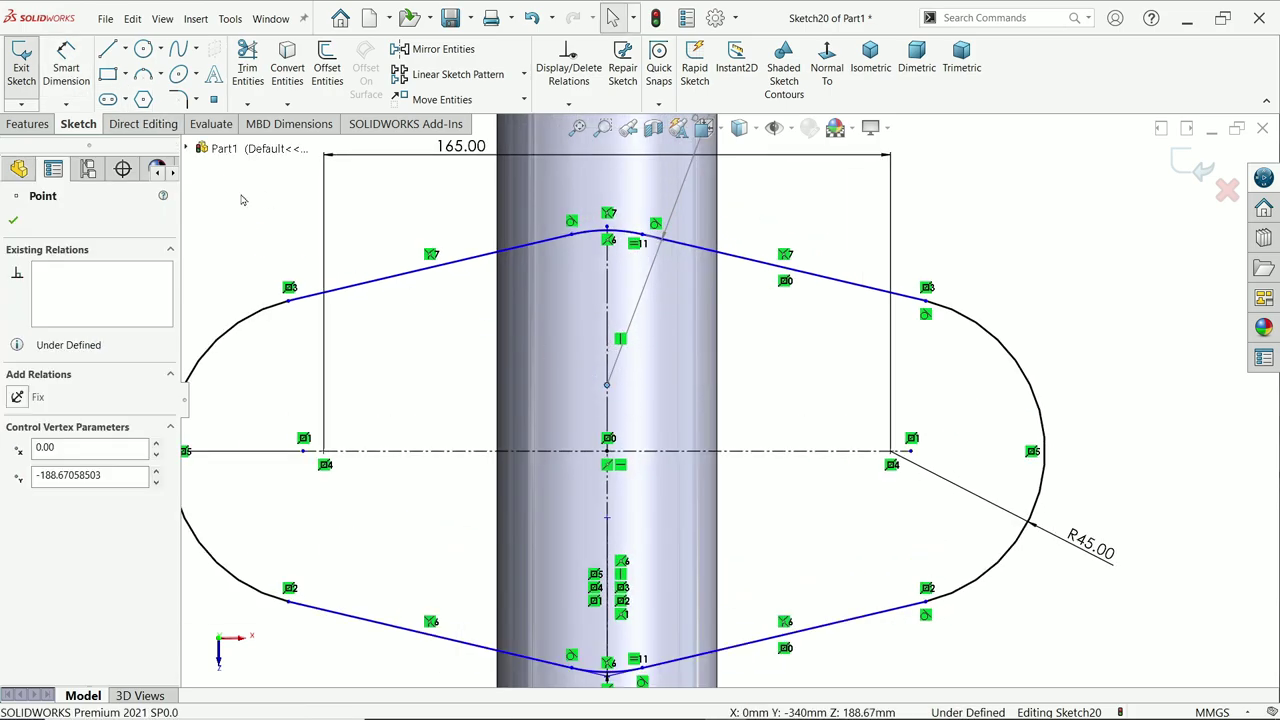
click(288, 302)
click(327, 246)
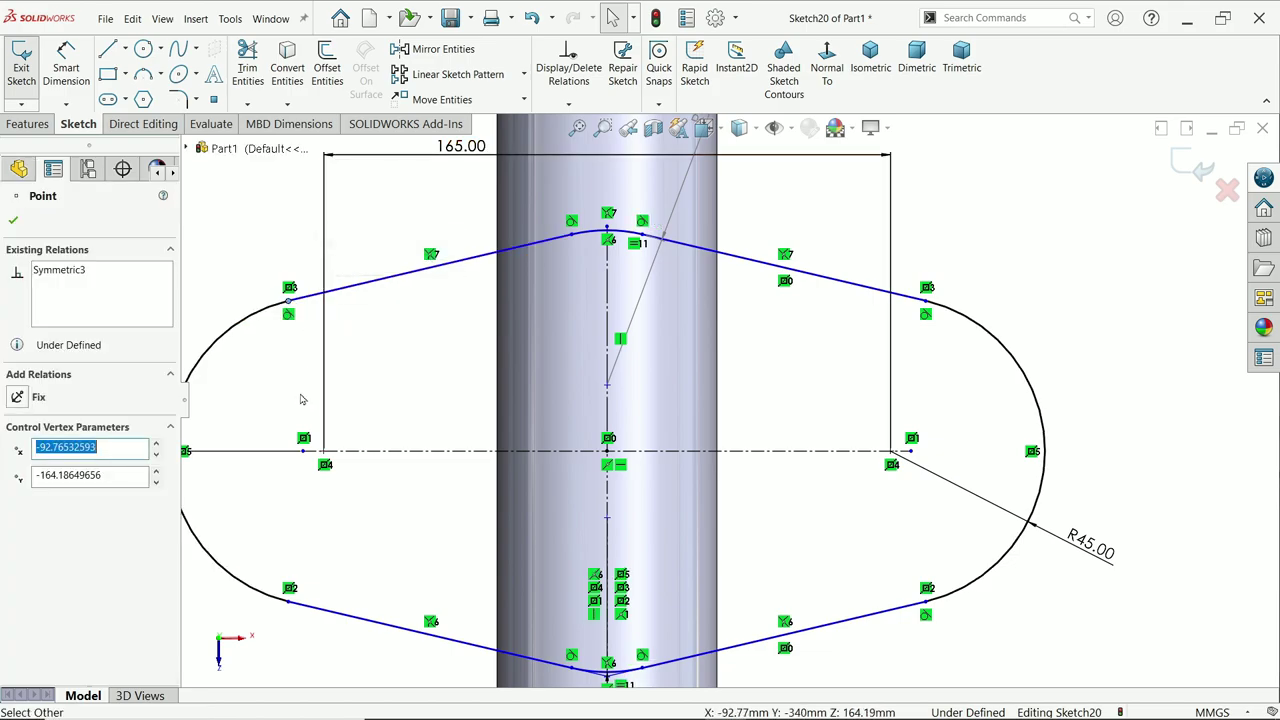
click(291, 601)
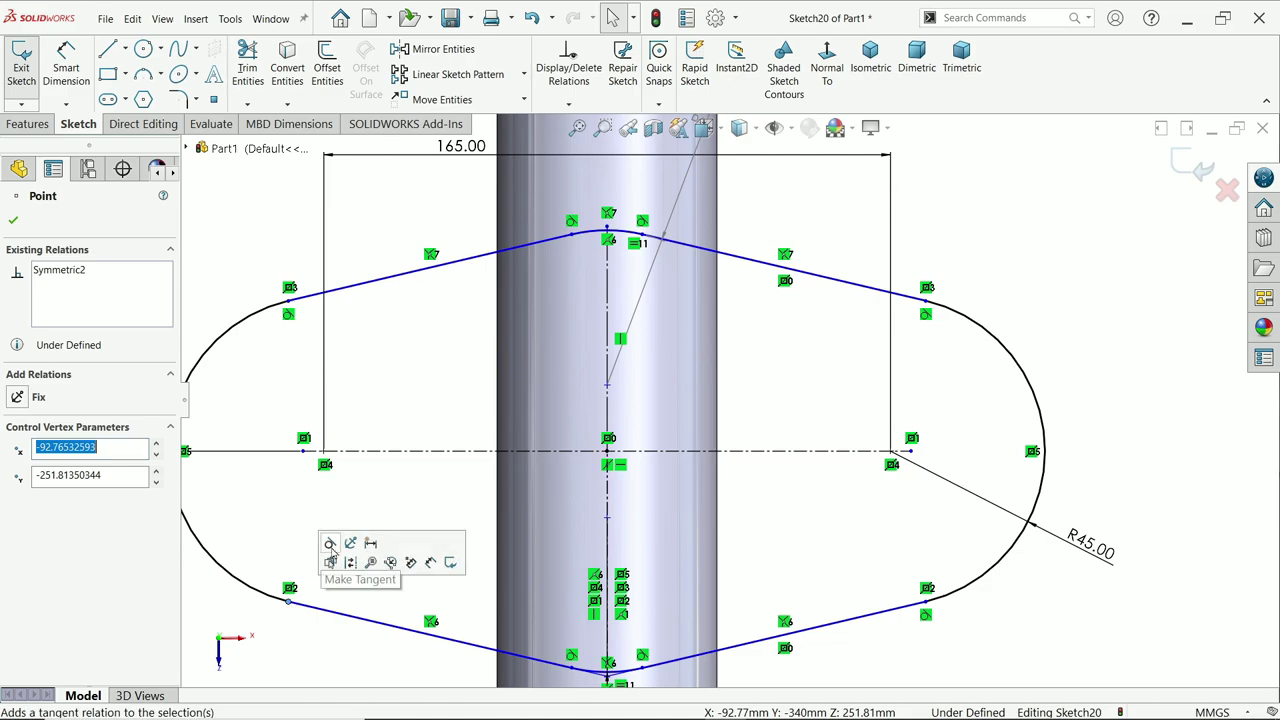
click(1118, 400)
- Dimension the angle between the two sloped lines on the right half of the base outline to 40 degrees
scroll(727, 398, up, 2)
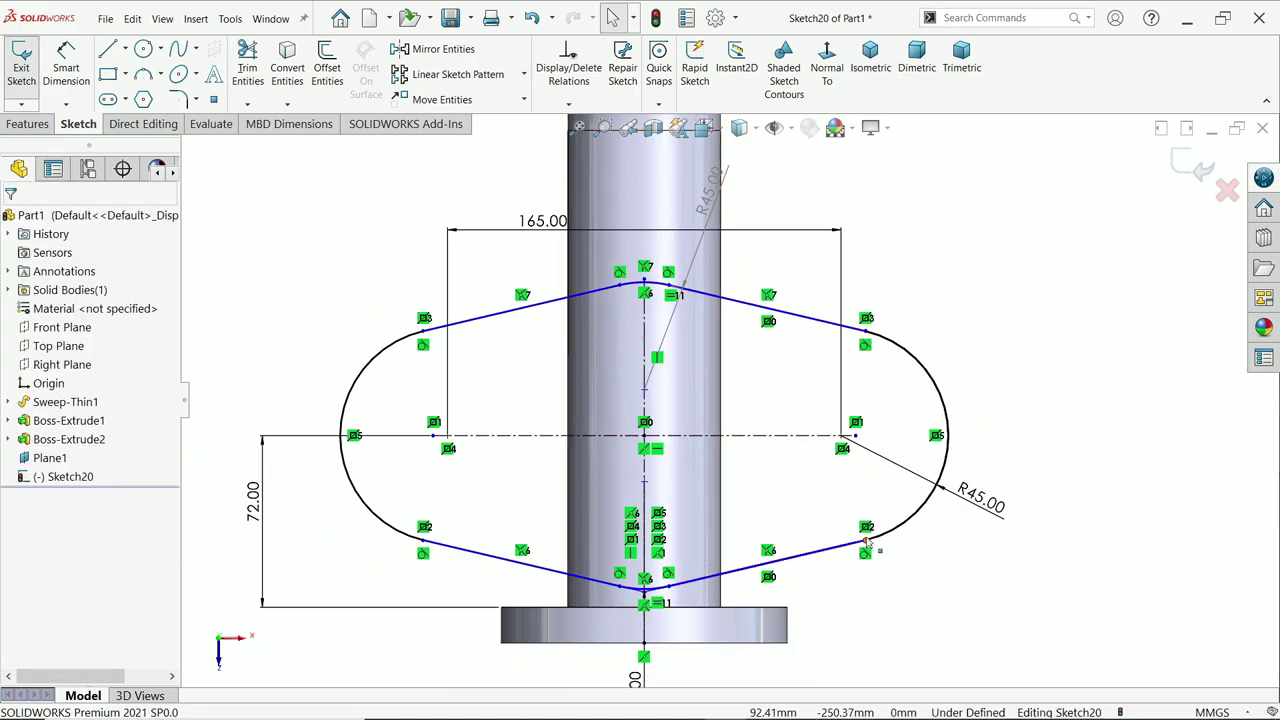
mouse_move(866, 545)
mouse_down()
mouse_move(879, 541)
mouse_move(870, 520)
mouse_up()
click(68, 74)
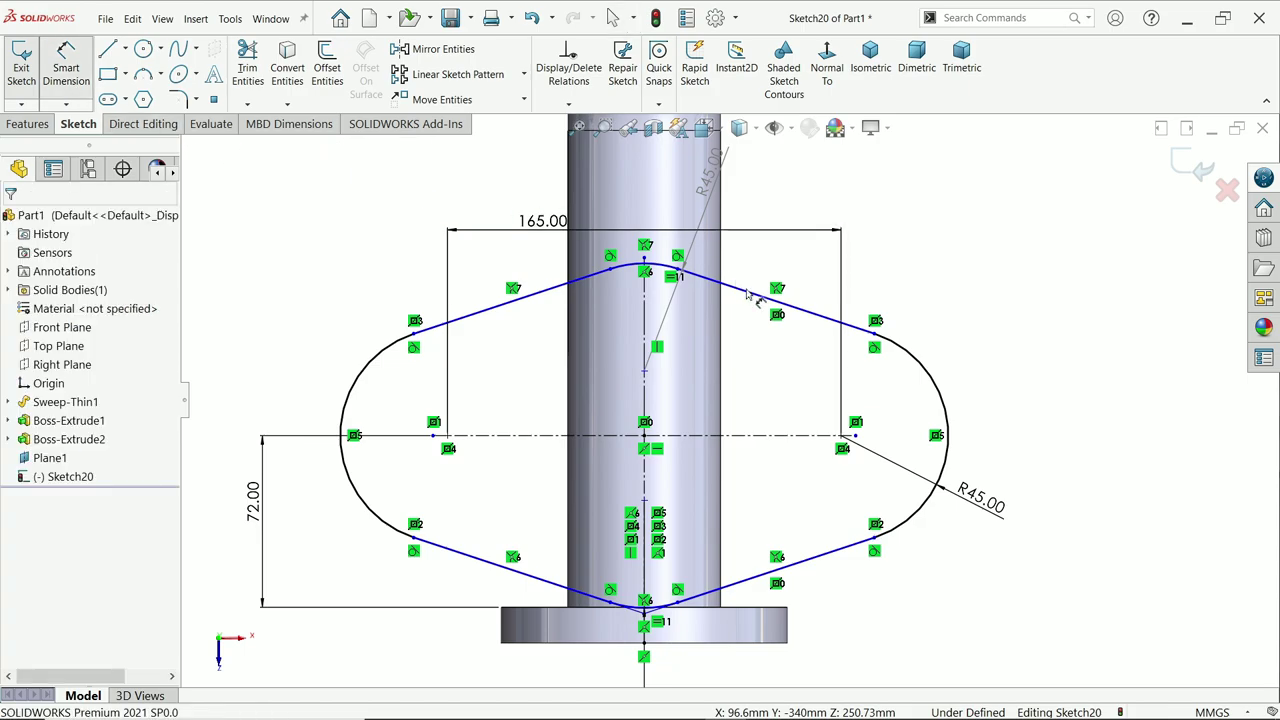
click(822, 324)
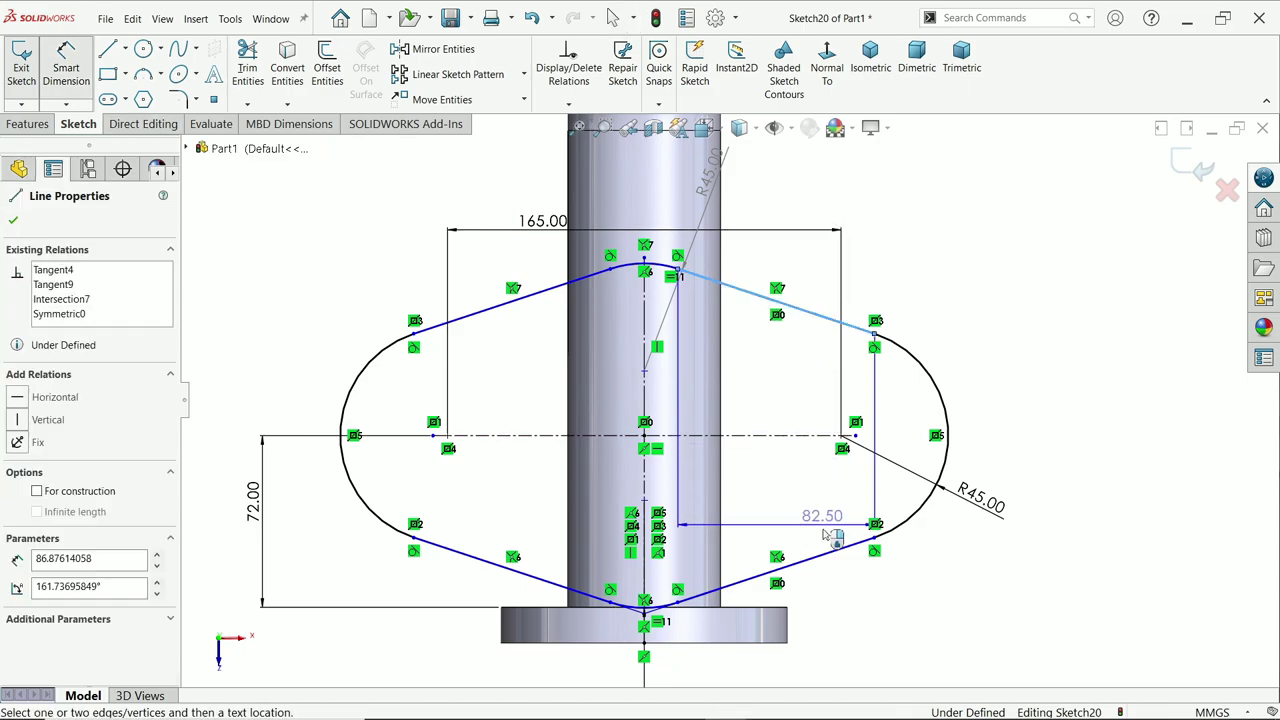
click(831, 556)
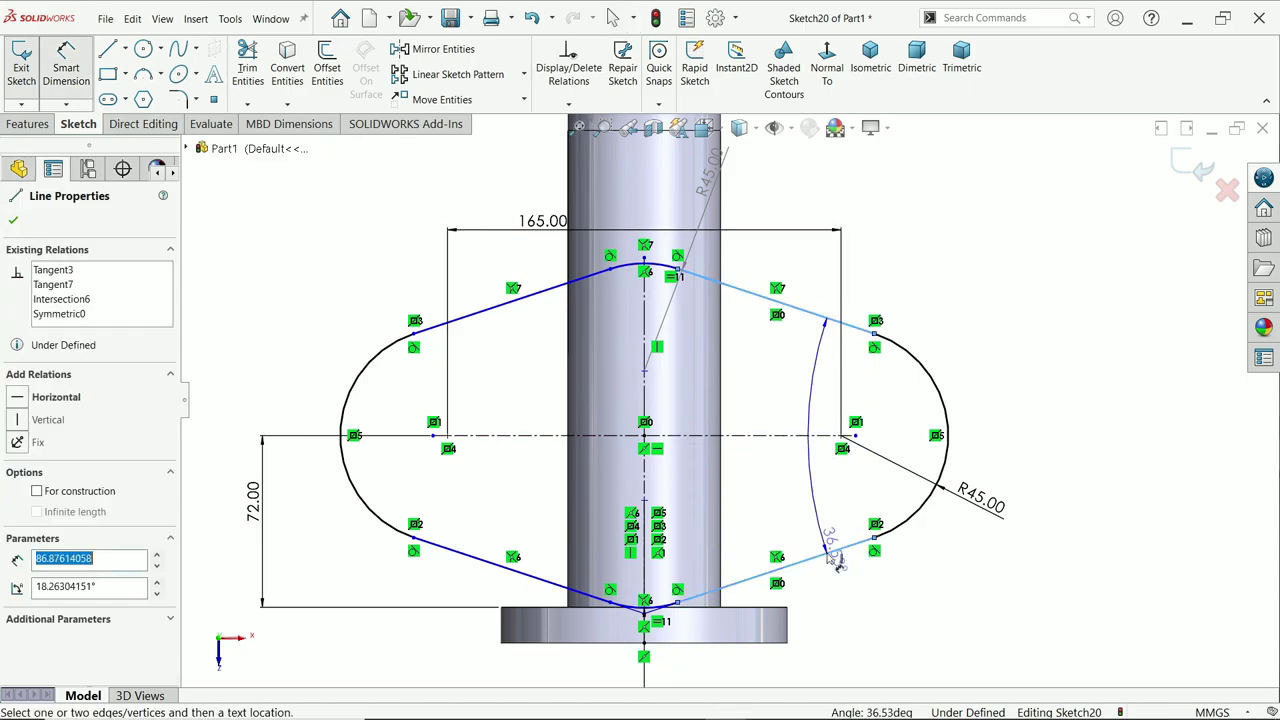
click(790, 425)
text(40)
key(Return)
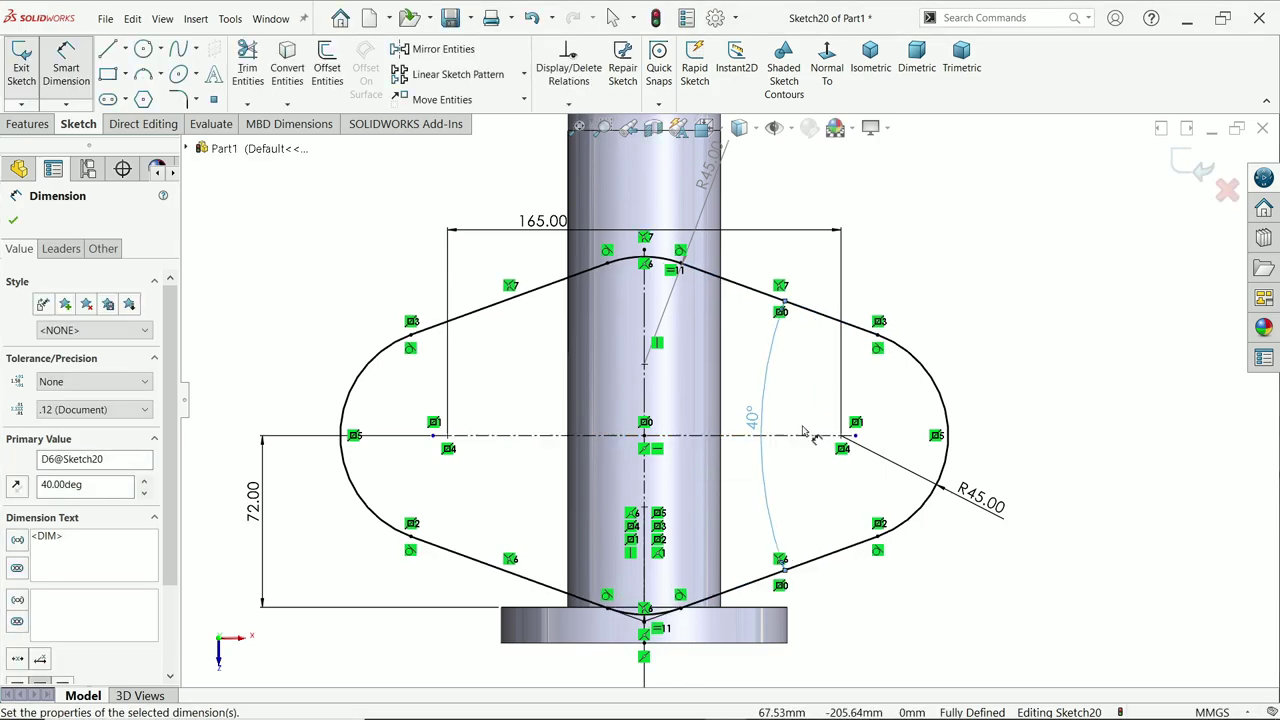
- Sketch circles at the end arc centers, about 15 mm radius on the right and about 20.5 mm radius on the left
click(143, 48)
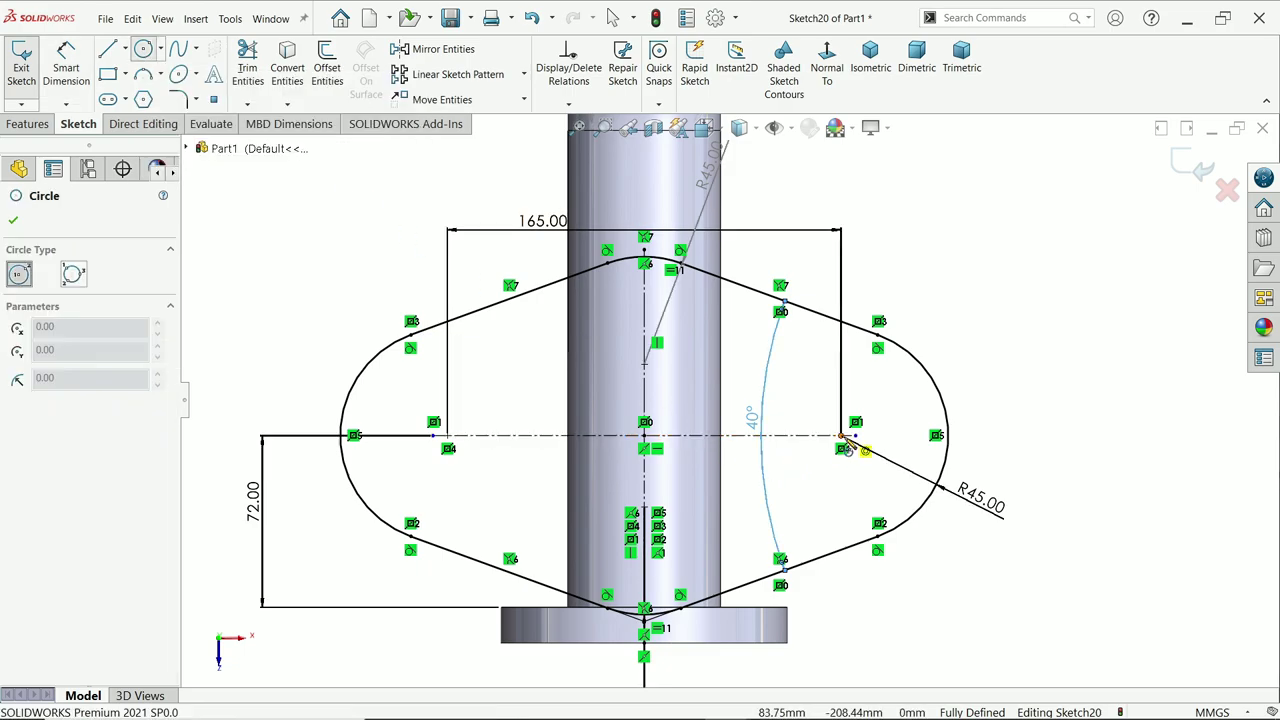
click(841, 435)
click(857, 406)
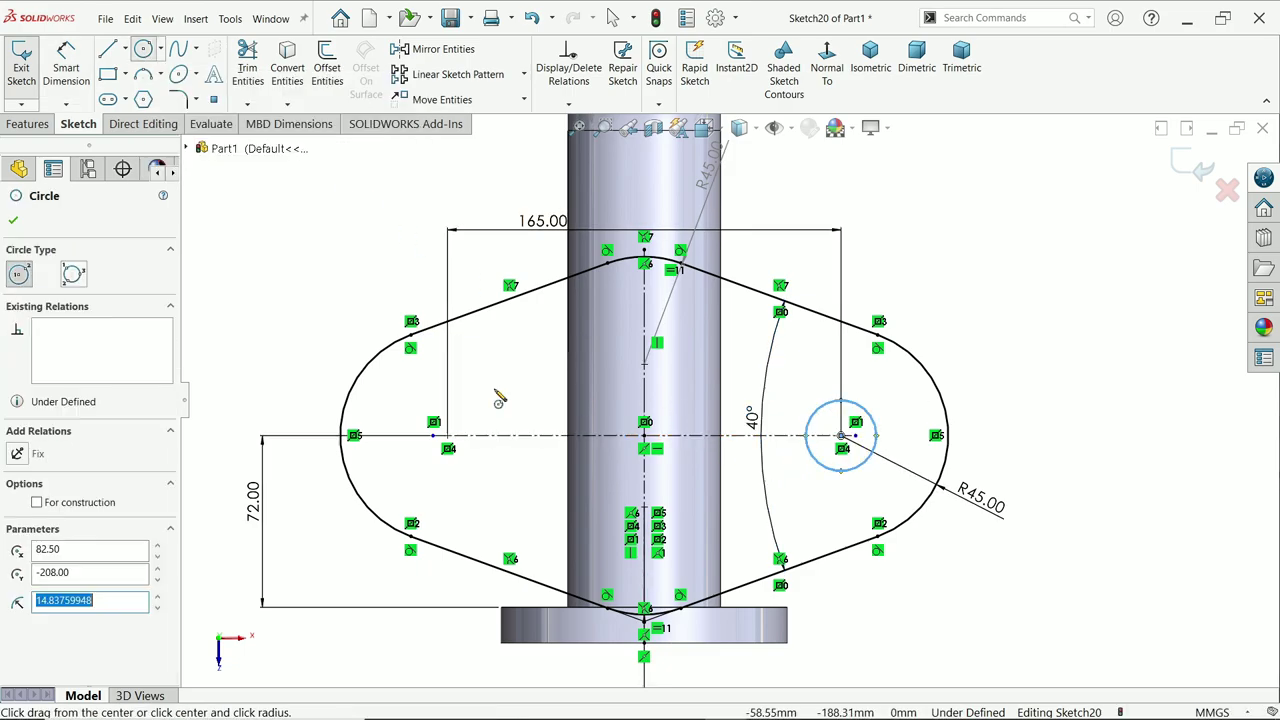
click(447, 435)
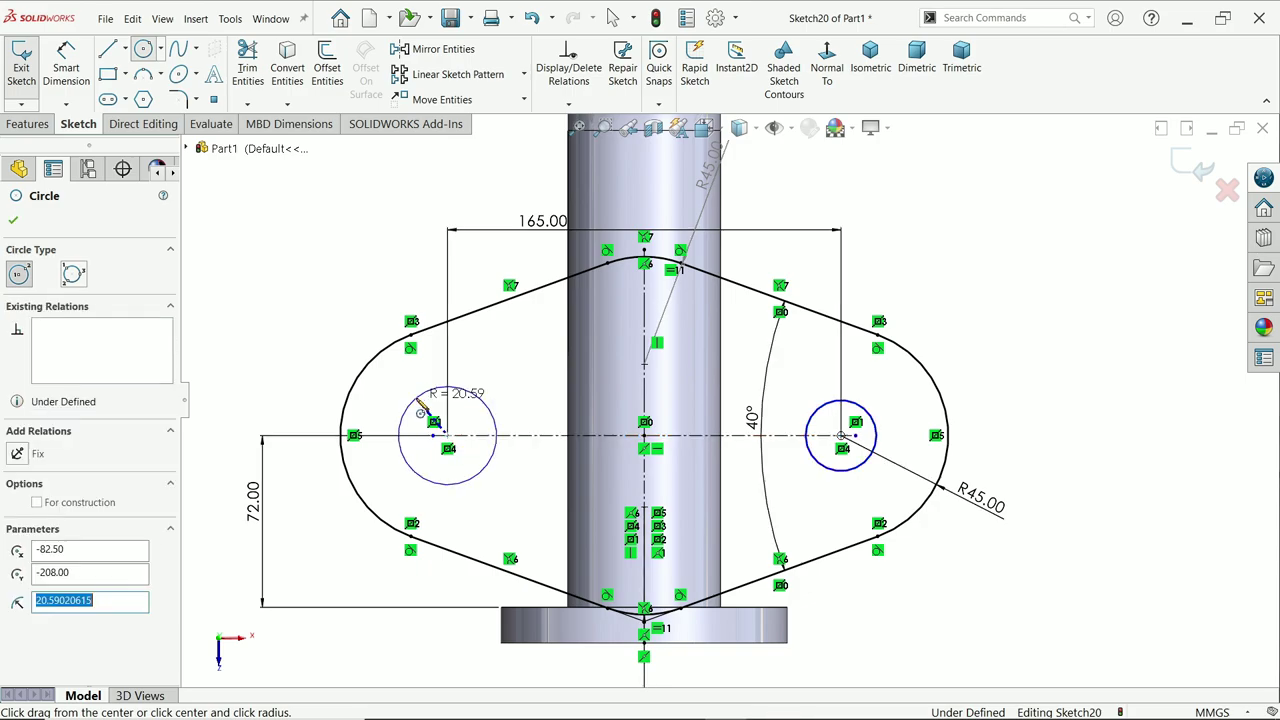
click(468, 389)
click(17, 222)
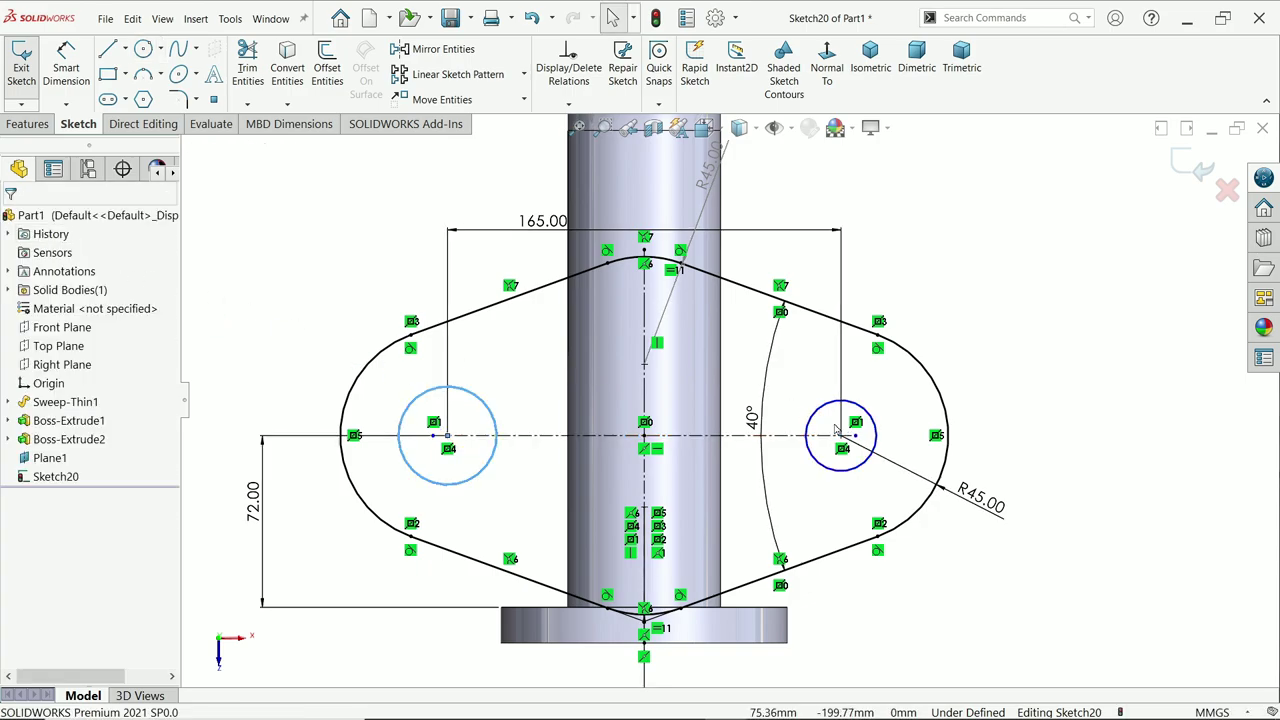
- Make the two circles at the ends of the base outline equal in size
ctrl+click(870, 451)
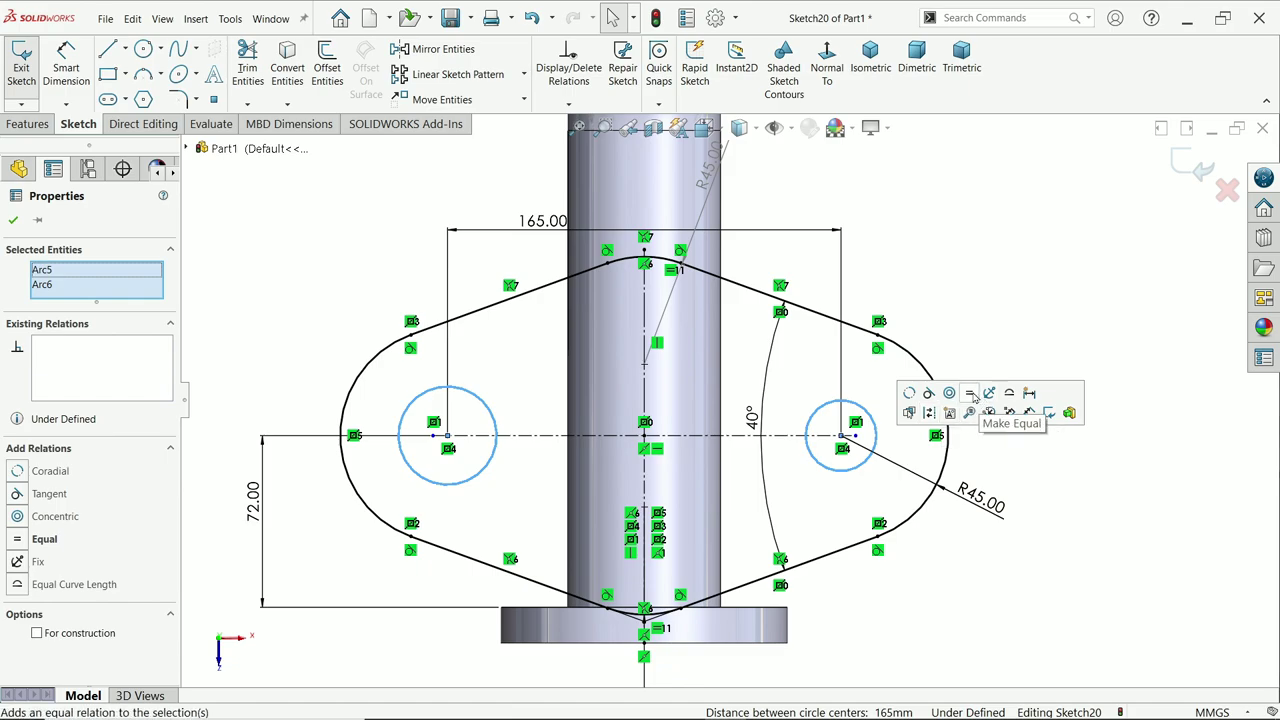
click(975, 405)
click(66, 68)
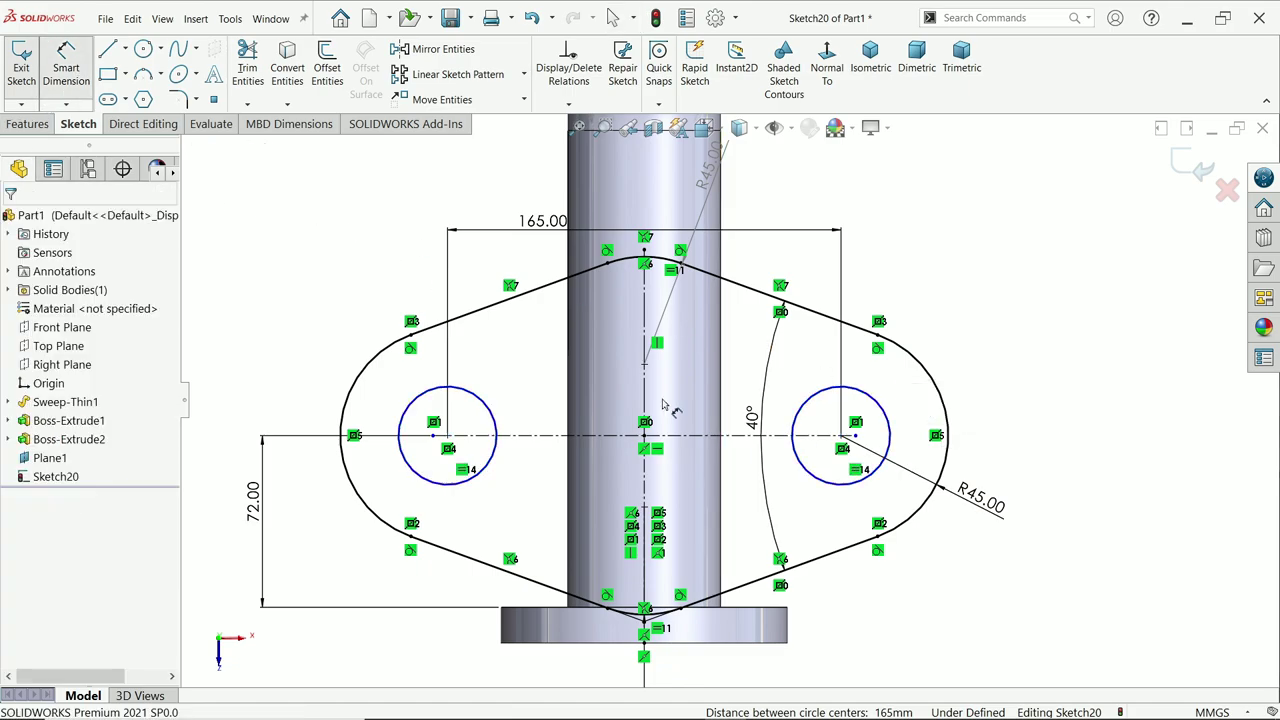
- Dimension the diameter of the right hole circle in the base sketch to 24 mm
click(890, 448)
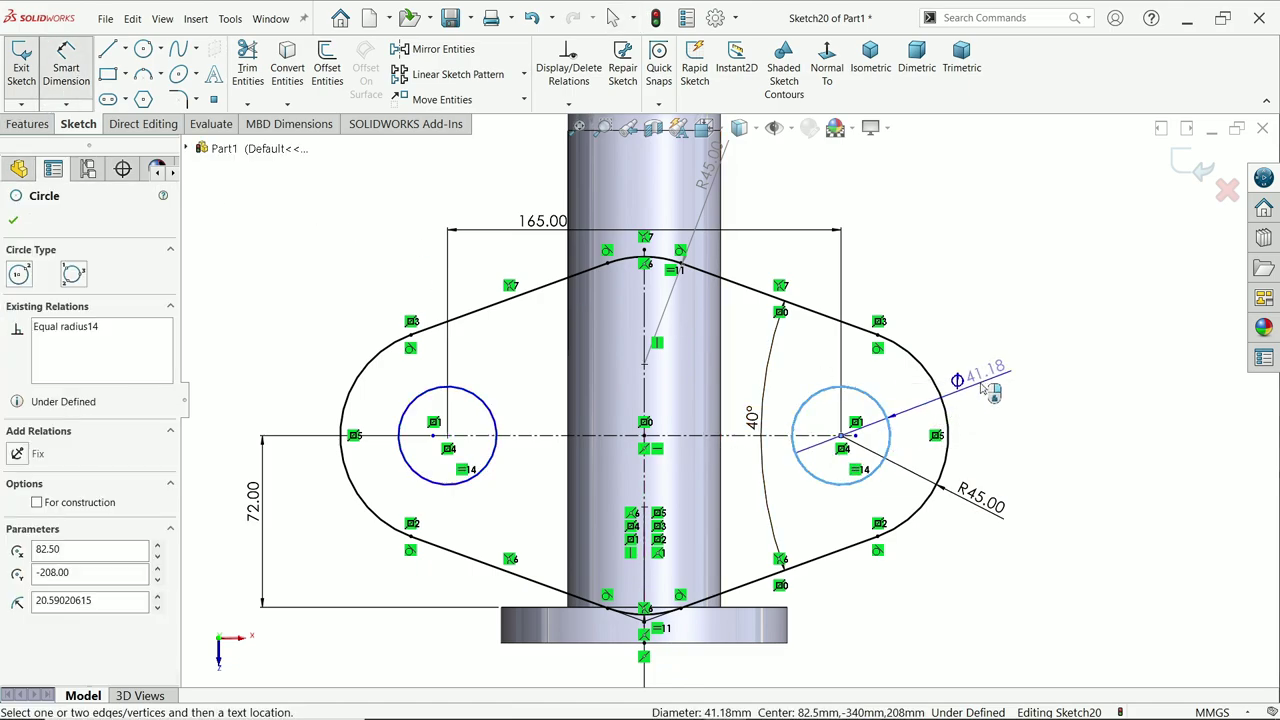
click(966, 384)
text(24)
key(Return)
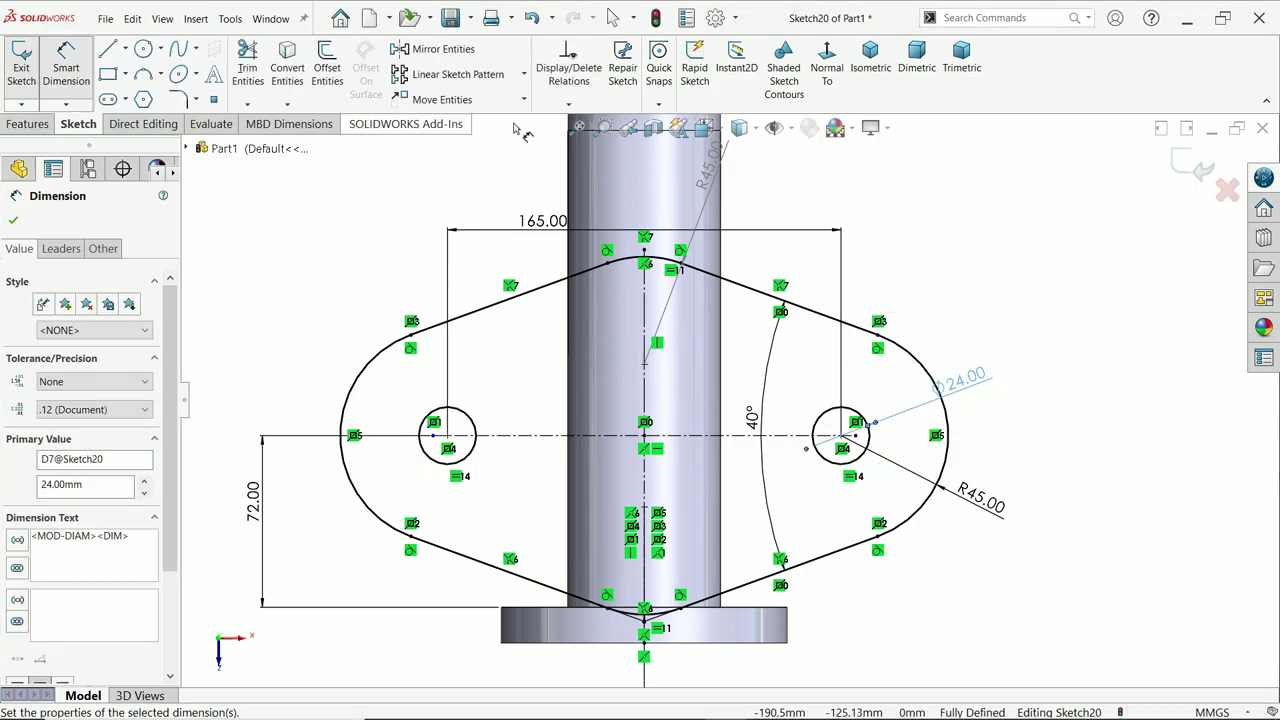
- Extrude the base plate sketch upward with a Blind depth of 20 mm, merging the result
click(870, 60)
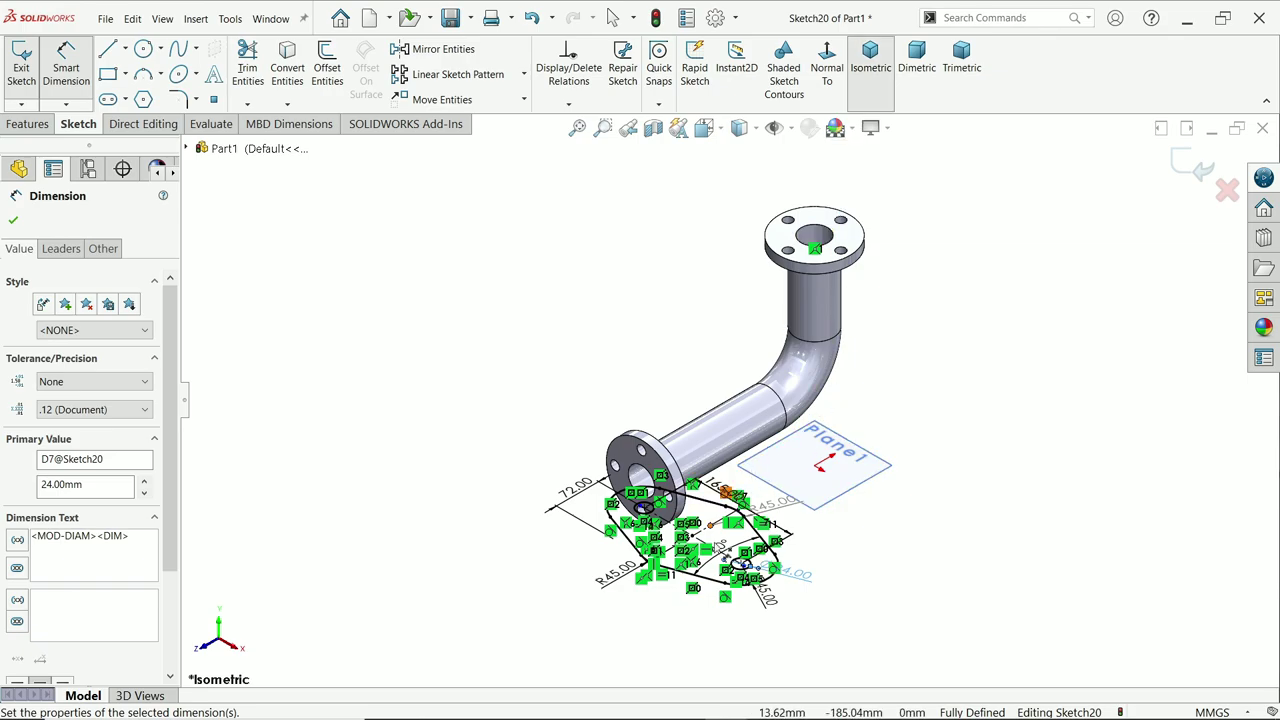
scroll(705, 610, down, 3)
click(29, 123)
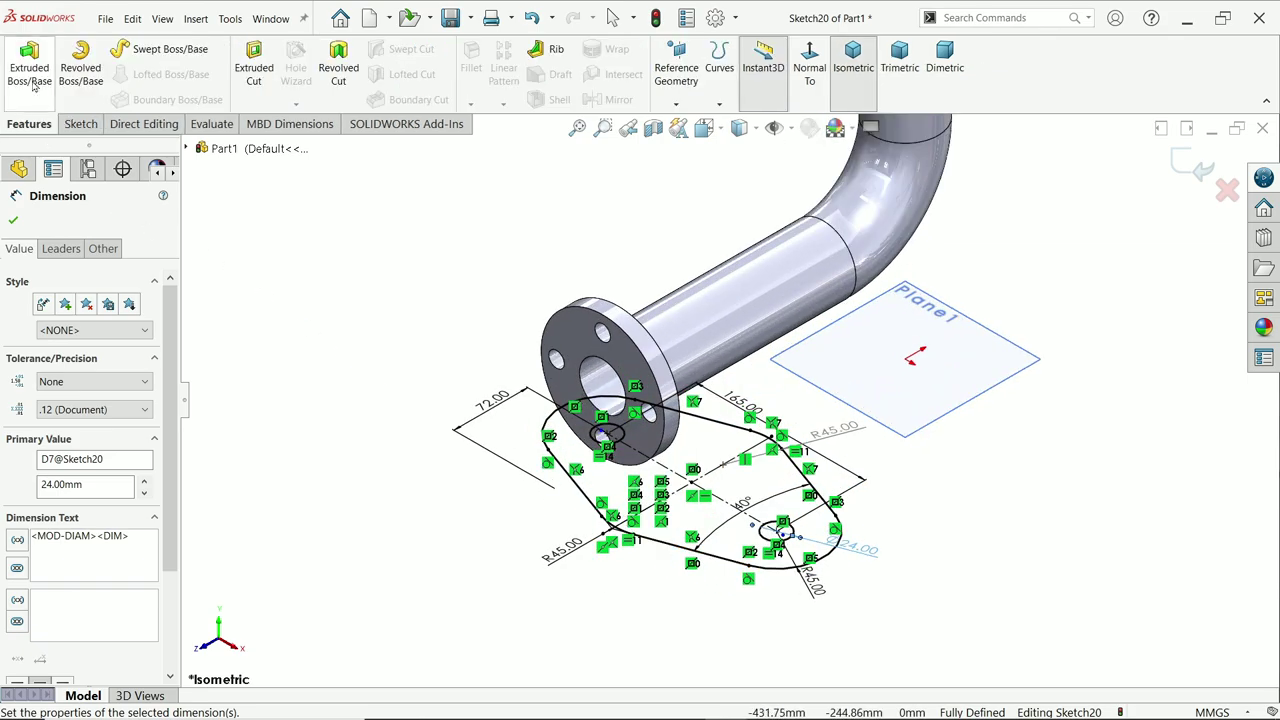
click(29, 68)
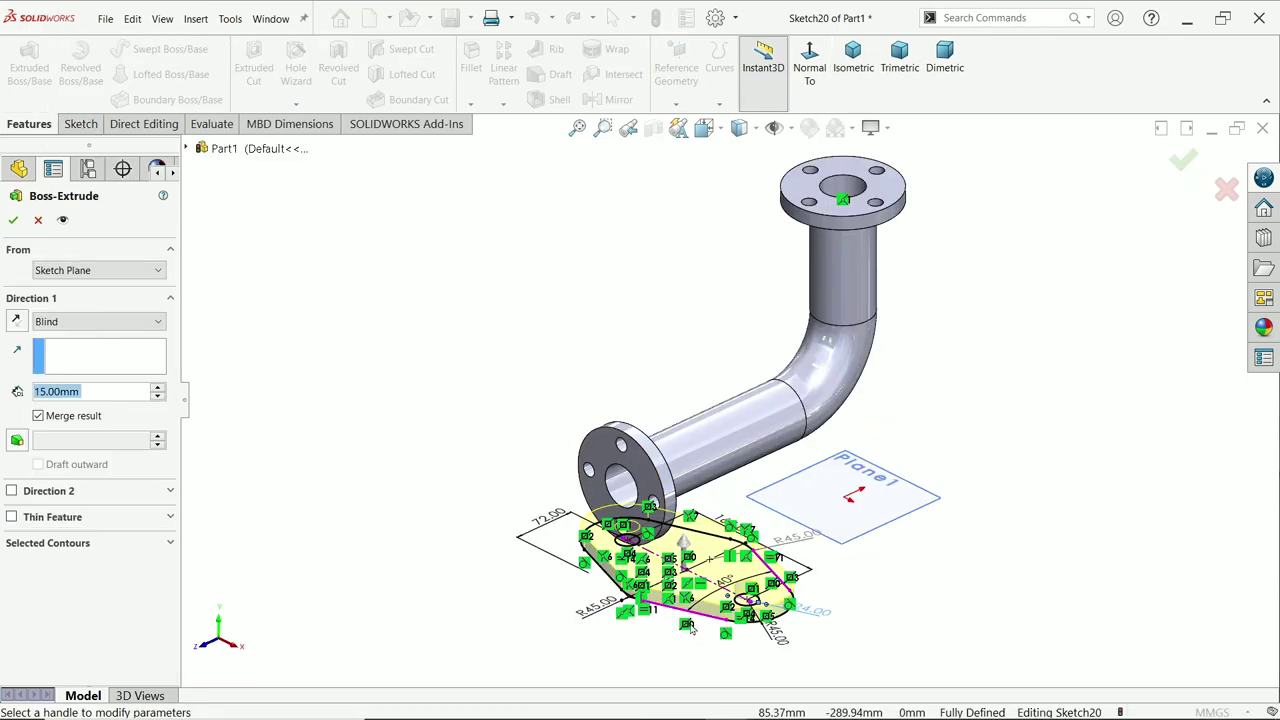
scroll(619, 522, down, 3)
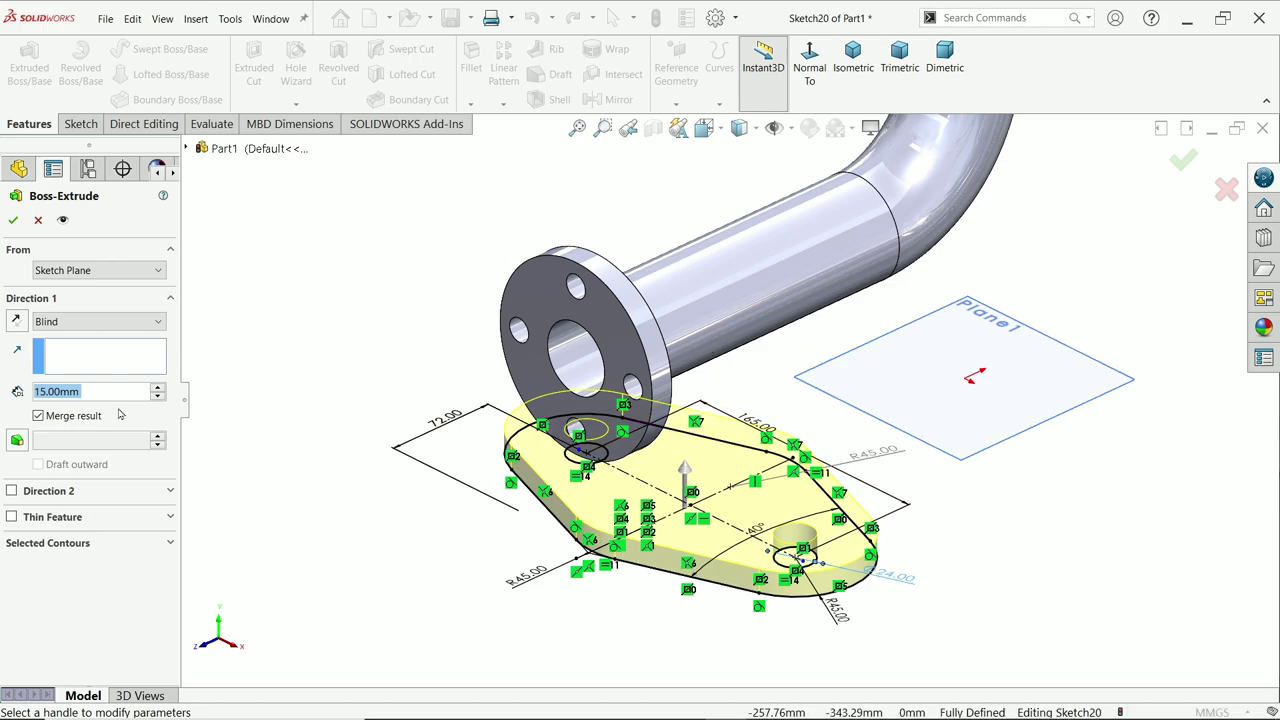
text(20)
key(Return)
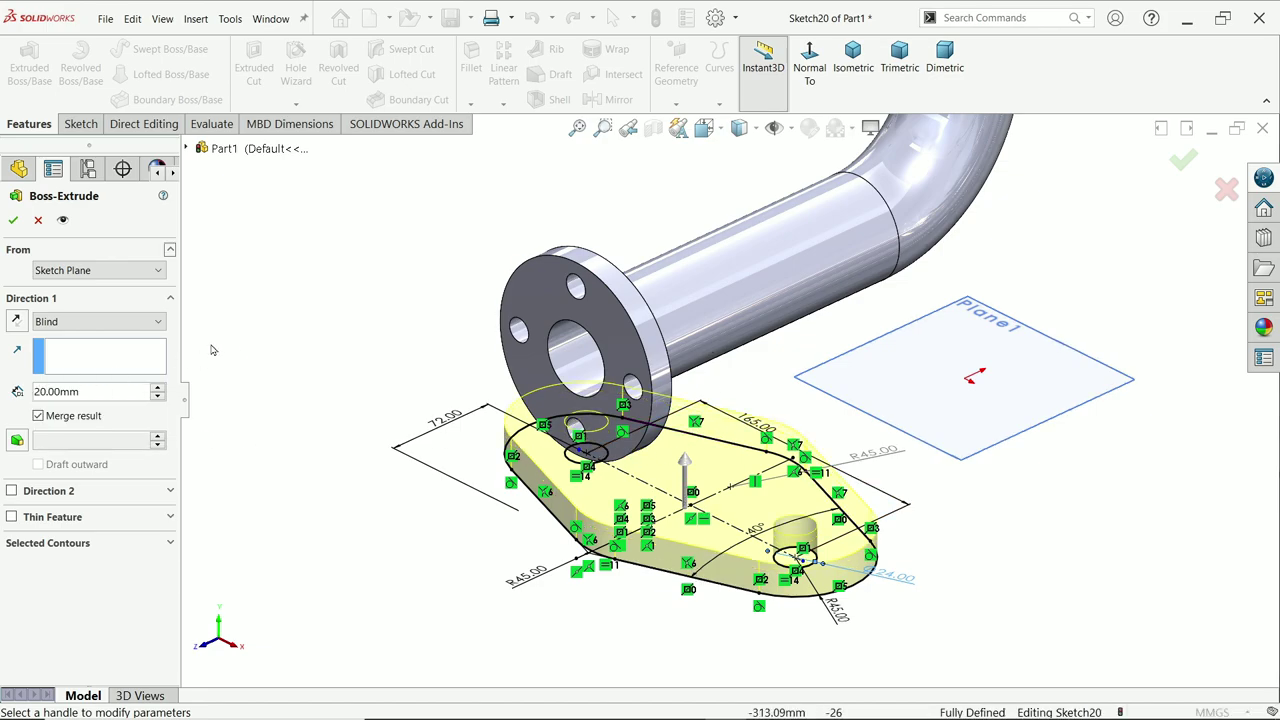
mouse_move(930, 432)
middle_down()
mouse_move(957, 413)
mouse_move(926, 351)
mouse_move(978, 428)
middle_up()
click(13, 220)
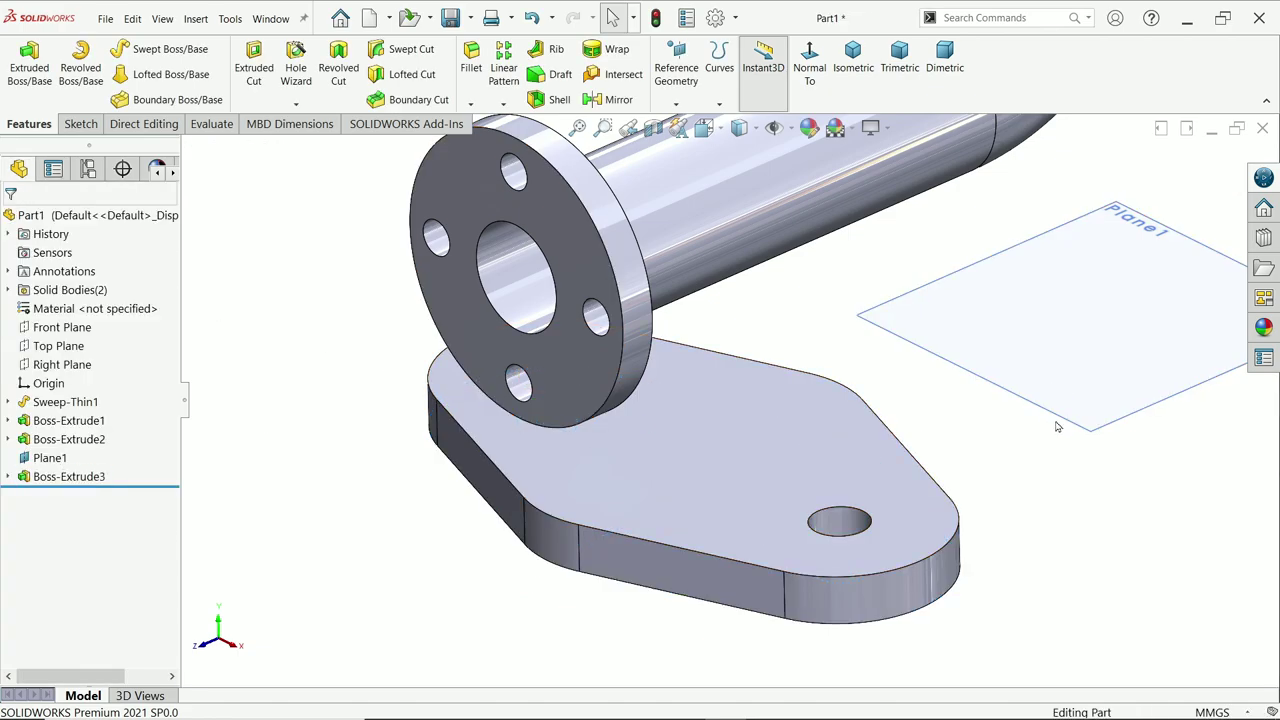
- Hide the reference plane Plane1
click(1068, 422)
click(1140, 381)
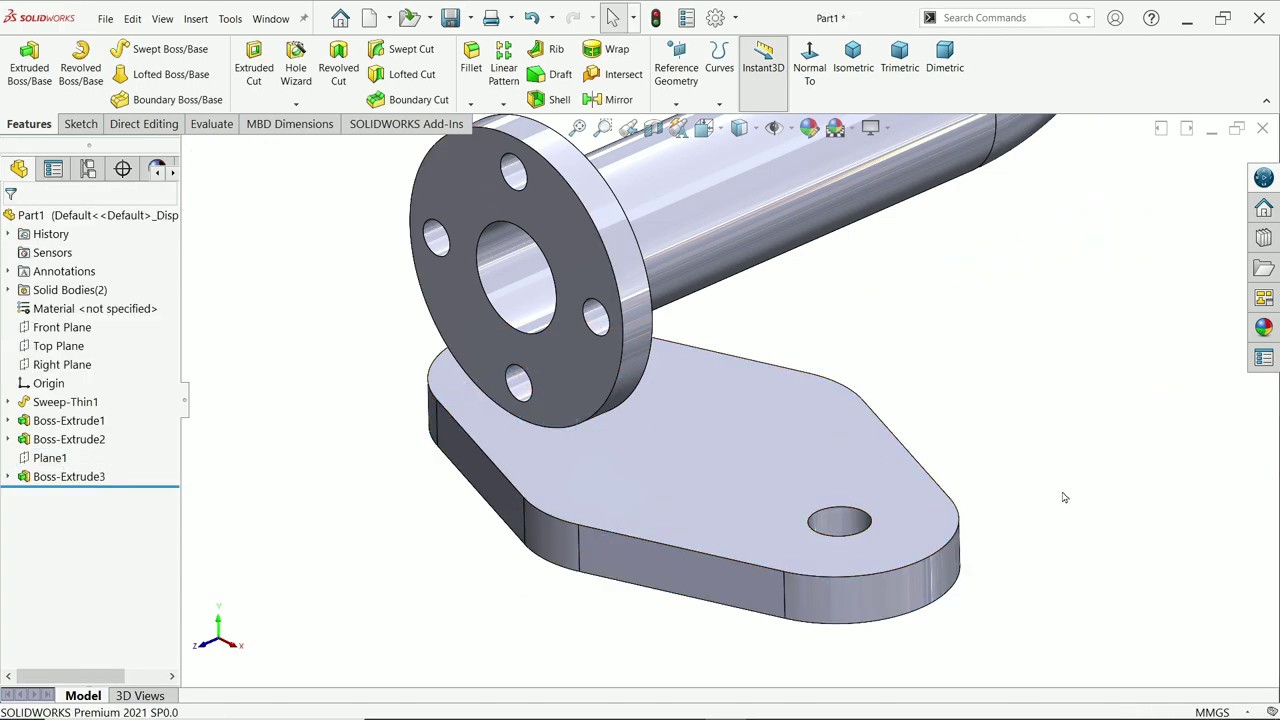
- Check the dimensions of the support between pipe and base plate in the SolidWorks Exercise 174 drawing, then return to the part
key(alt+Tab)
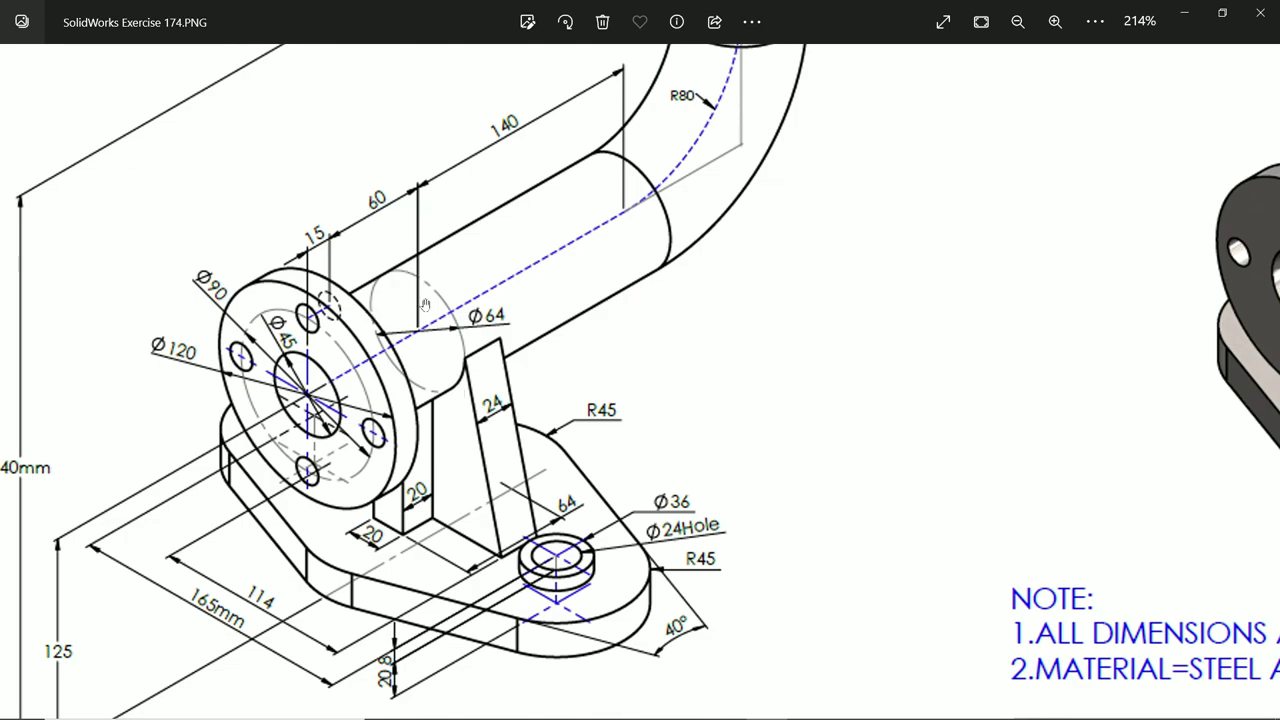
click(1182, 17)
scroll(725, 445, down, 2)
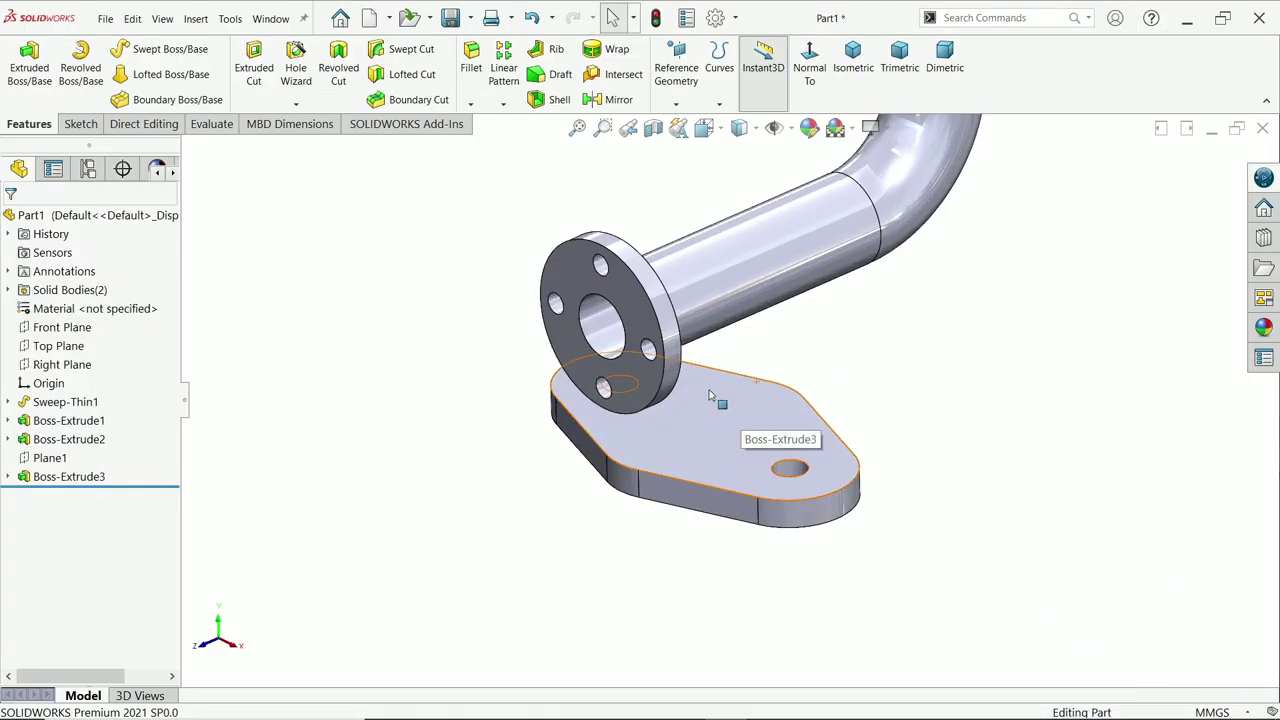
- On the base plate's top face, sketch a vertical line about 75 mm long, aligned with the origin along the pipe axis
click(722, 436)
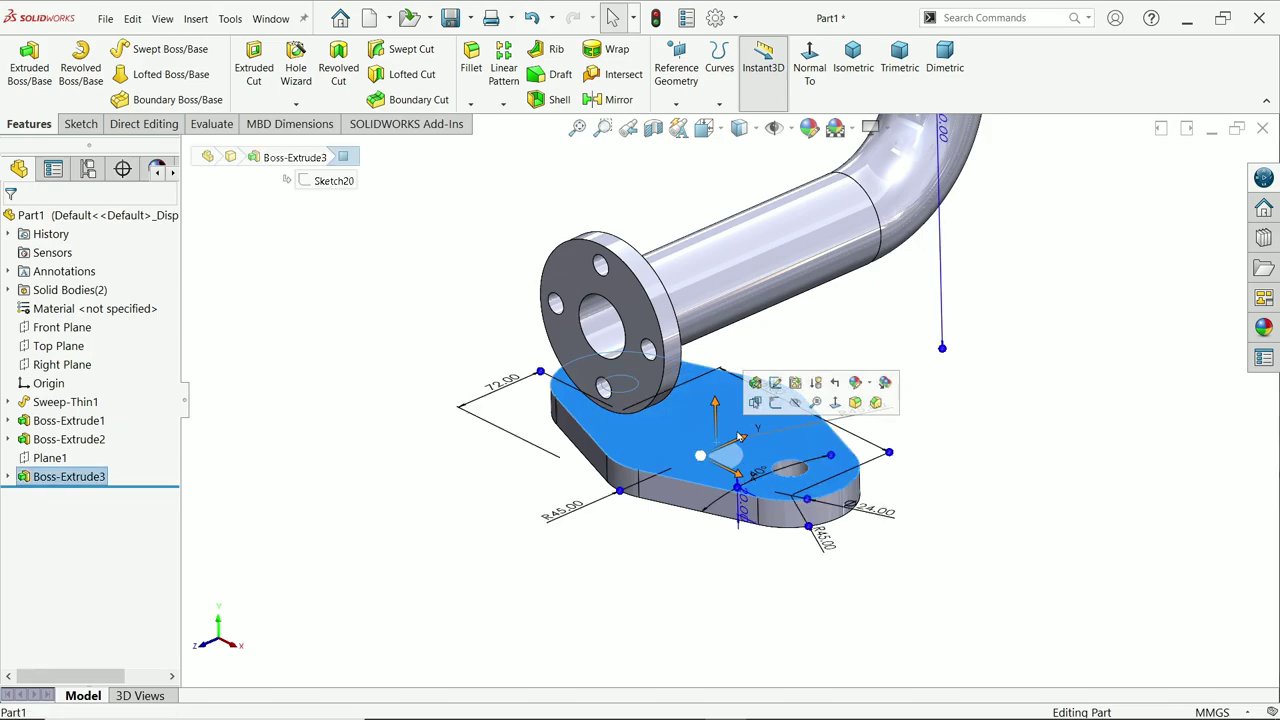
click(777, 404)
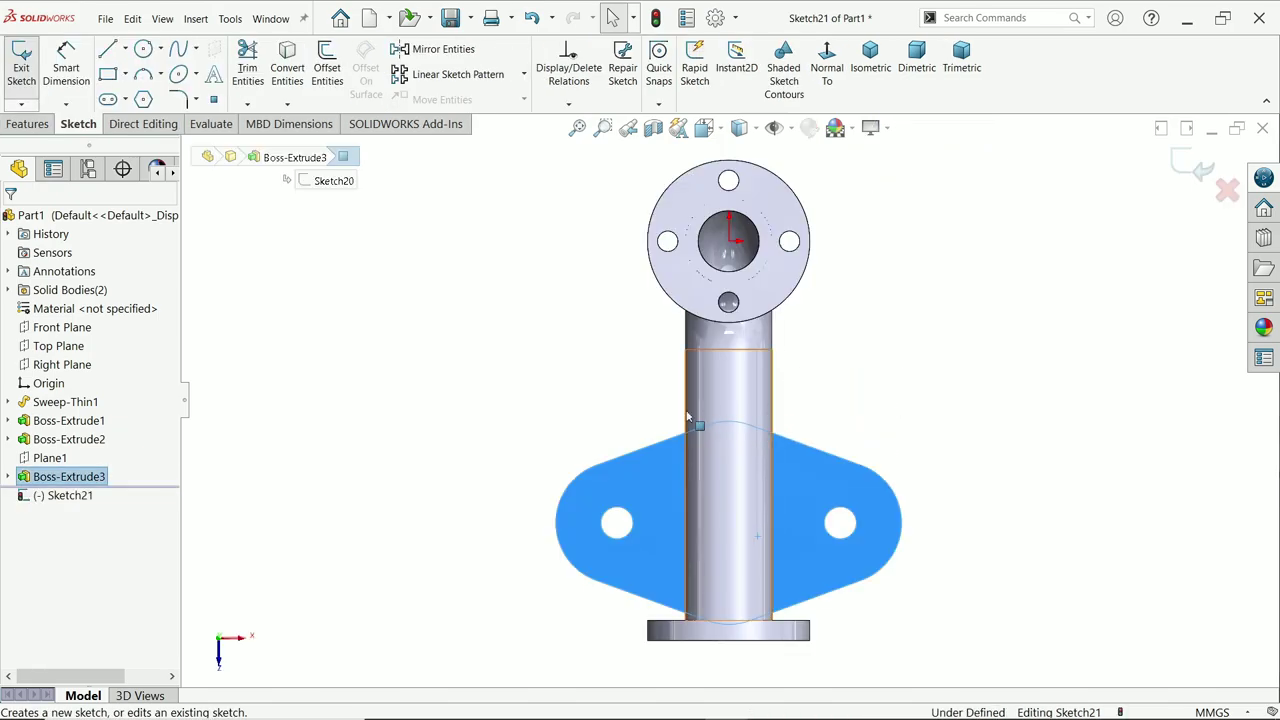
click(108, 49)
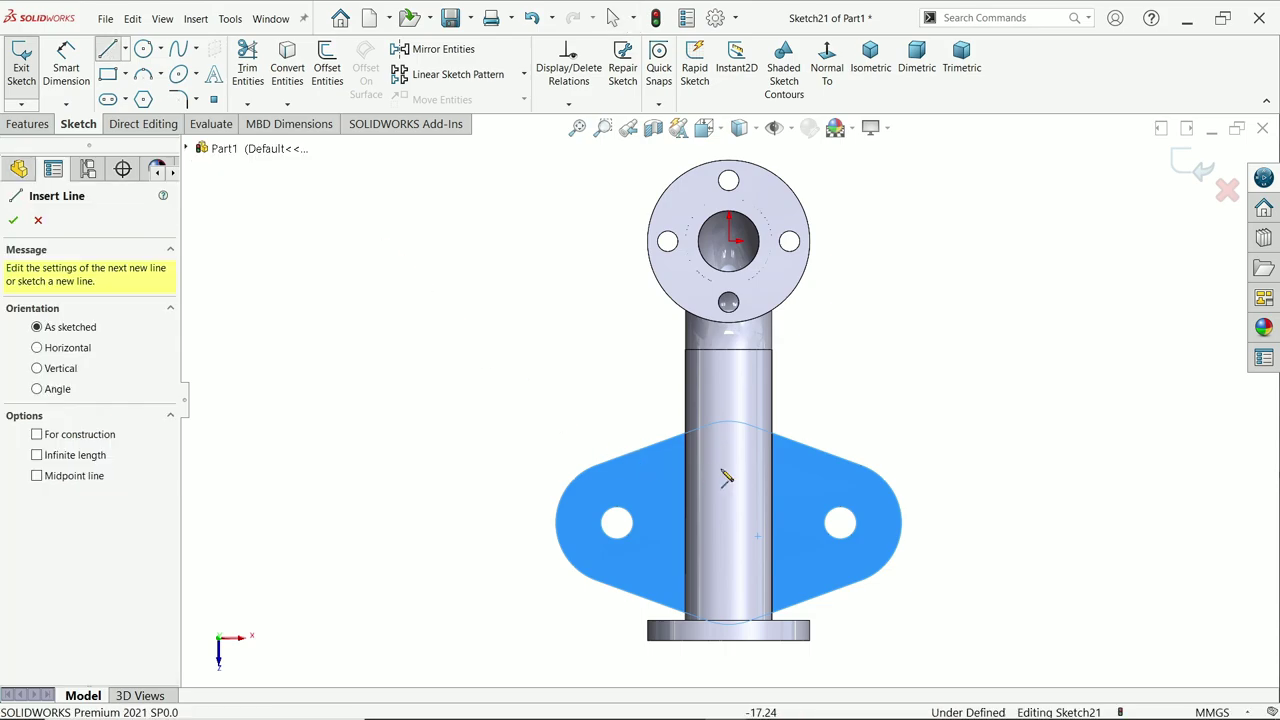
click(729, 476)
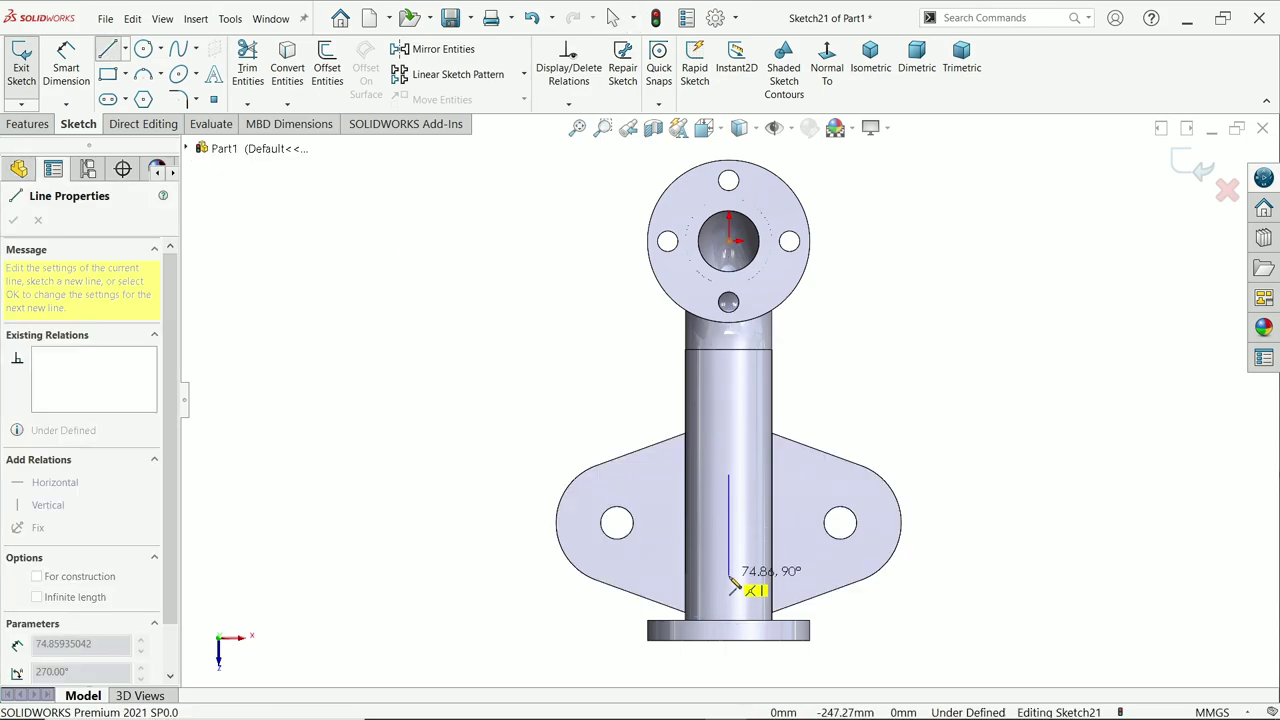
click(728, 575)
right_click(645, 560)
click(520, 422)
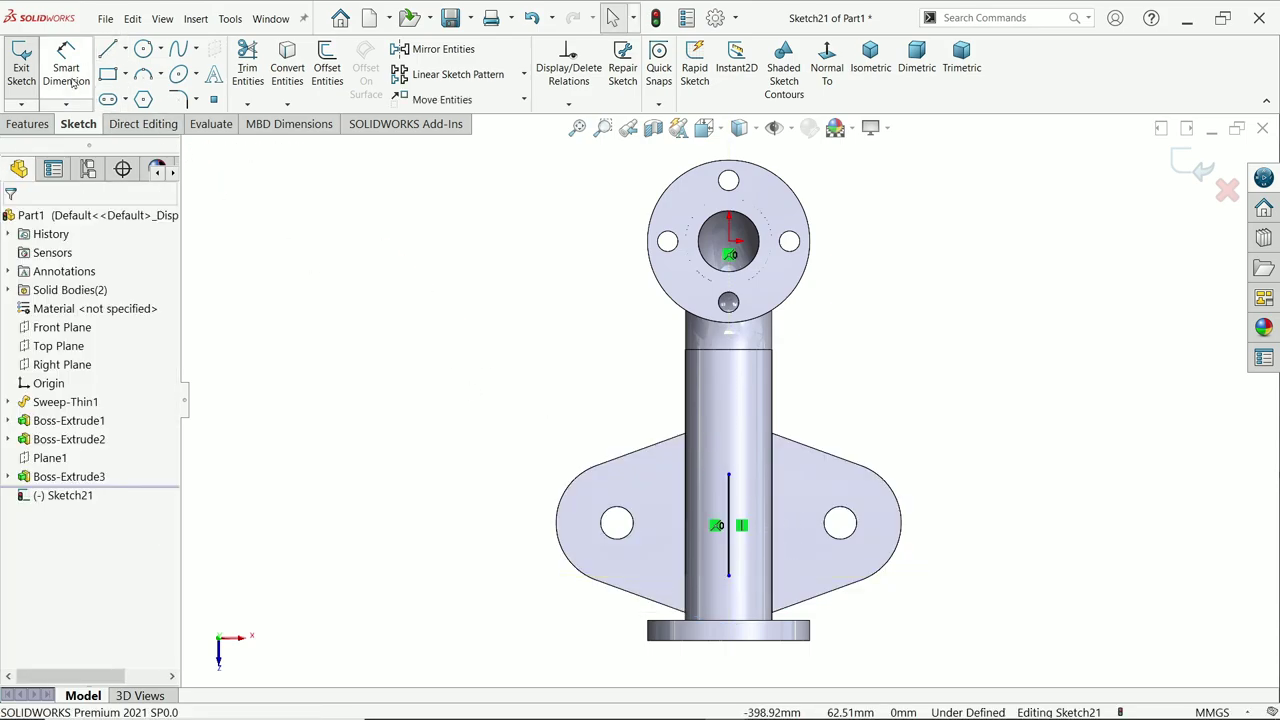
- Dimension the length of the vertical line to 64 mm
scroll(634, 486, down, 3)
scroll(734, 502, up, 5)
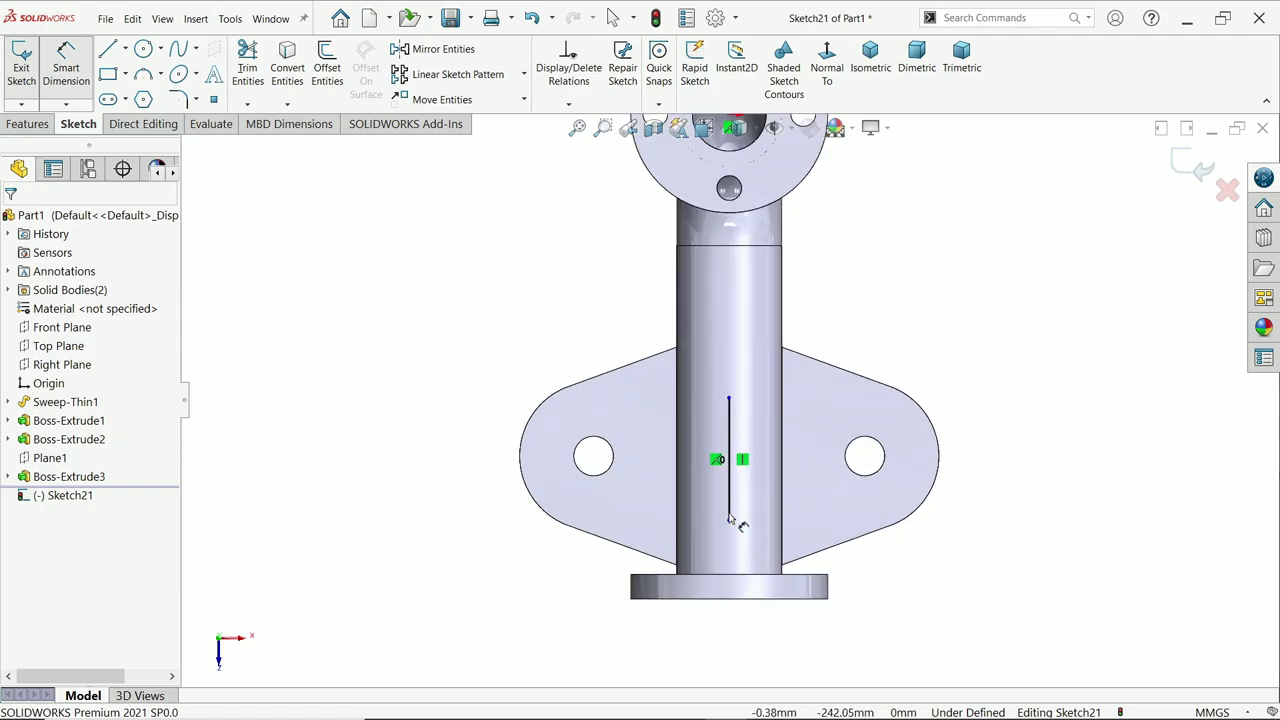
scroll(728, 508, down, 2)
scroll(727, 505, up, 3)
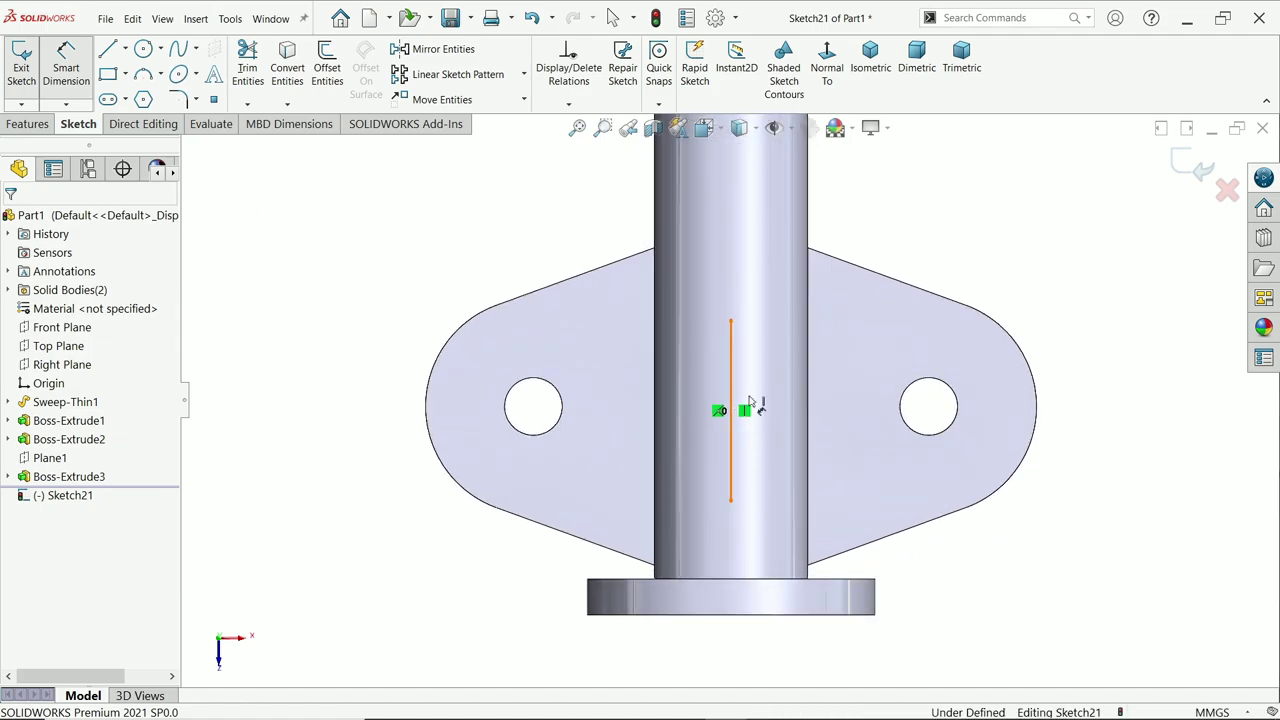
click(748, 400)
click(836, 420)
text(64)
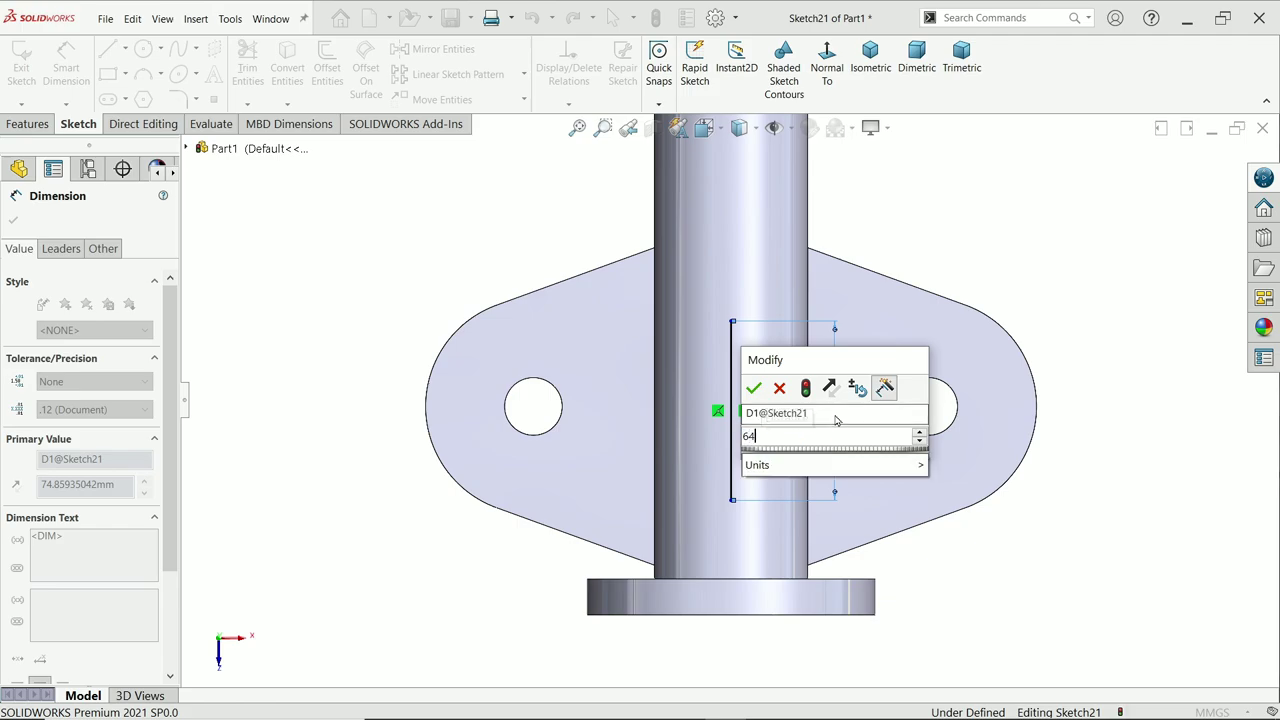
key(Return)
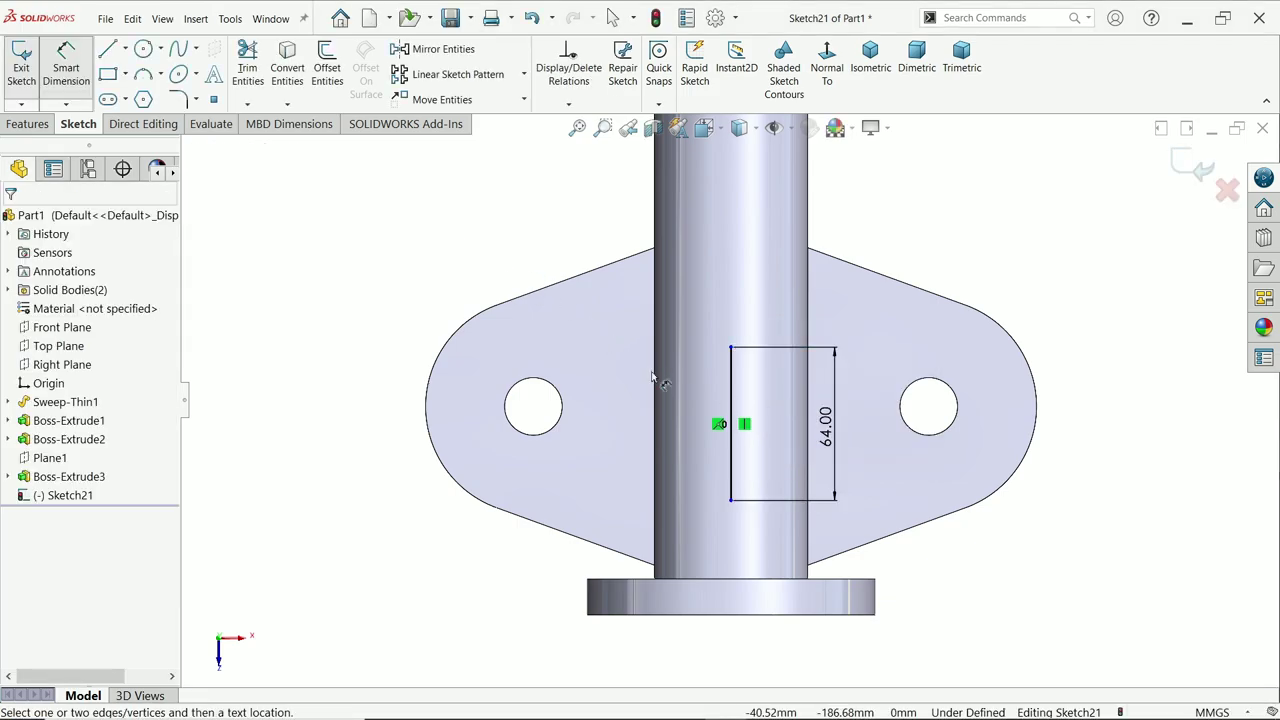
- Dimension the distance from the vertical line's midpoint to the inner edge of the lower flange as 60+12 mm
scroll(660, 400, down, 2)
scroll(705, 476, up, 4)
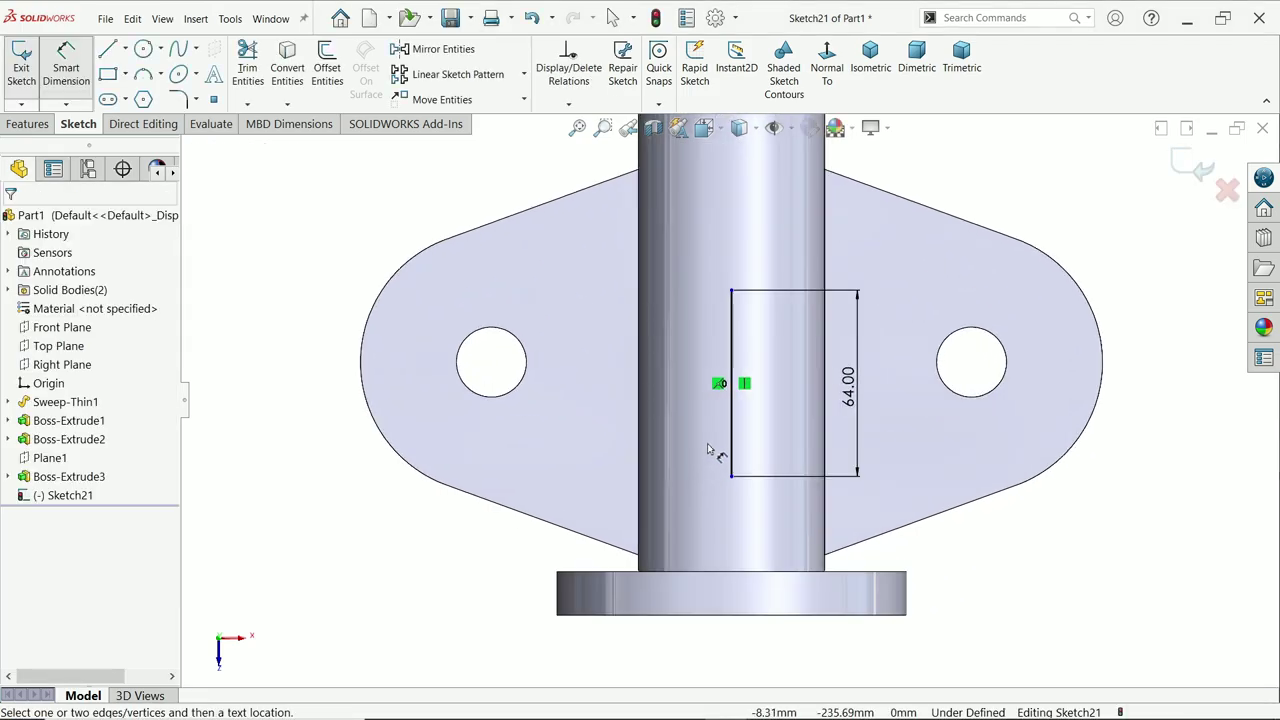
scroll(707, 449, up, 2)
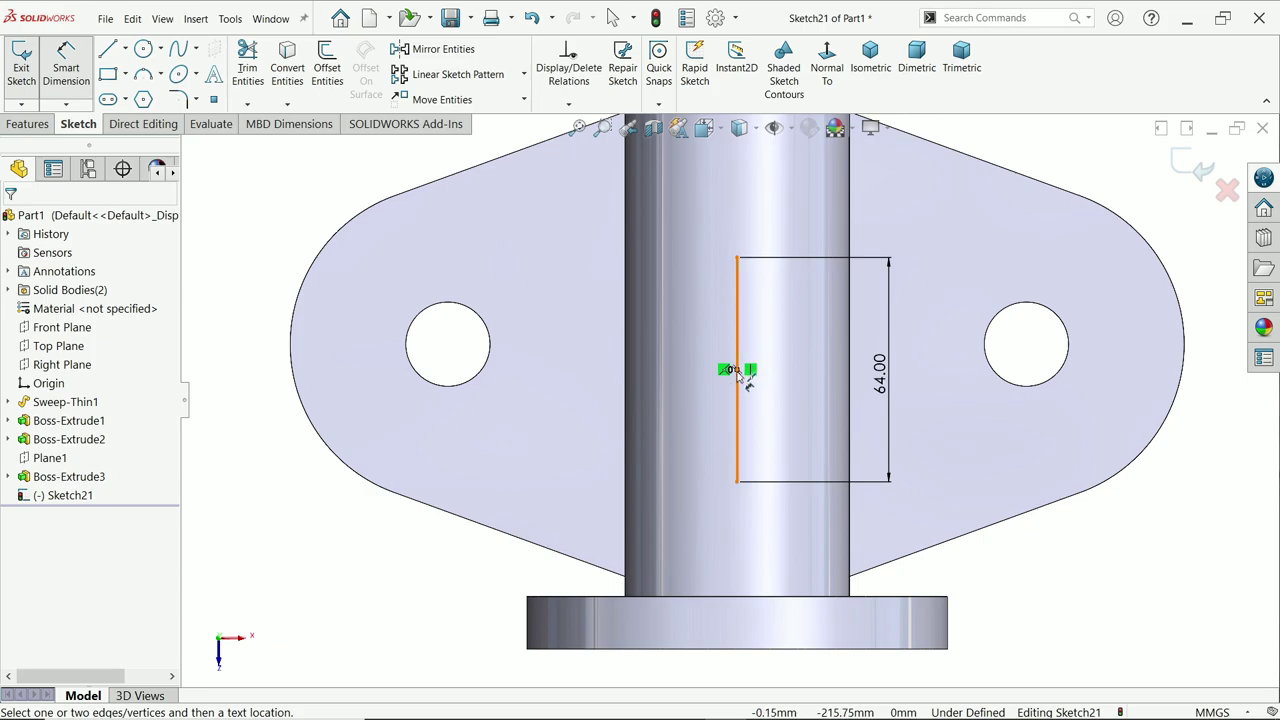
click(738, 372)
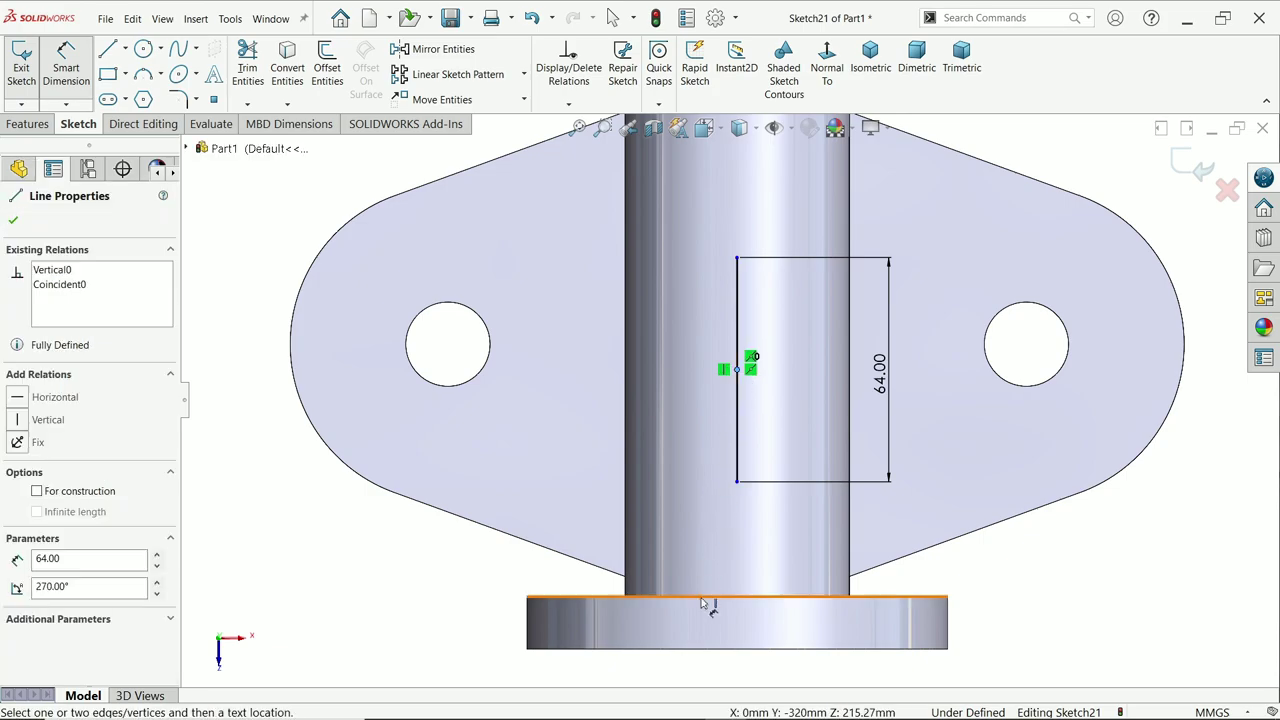
click(702, 598)
click(500, 488)
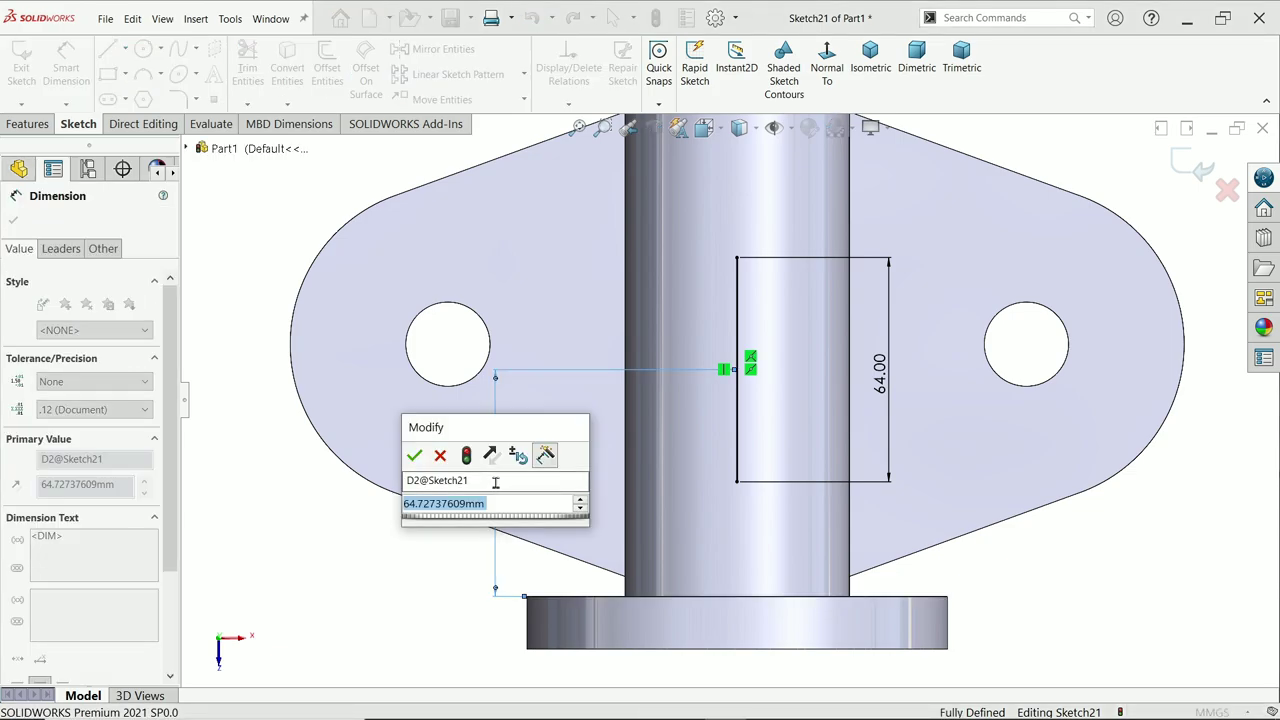
text(60)
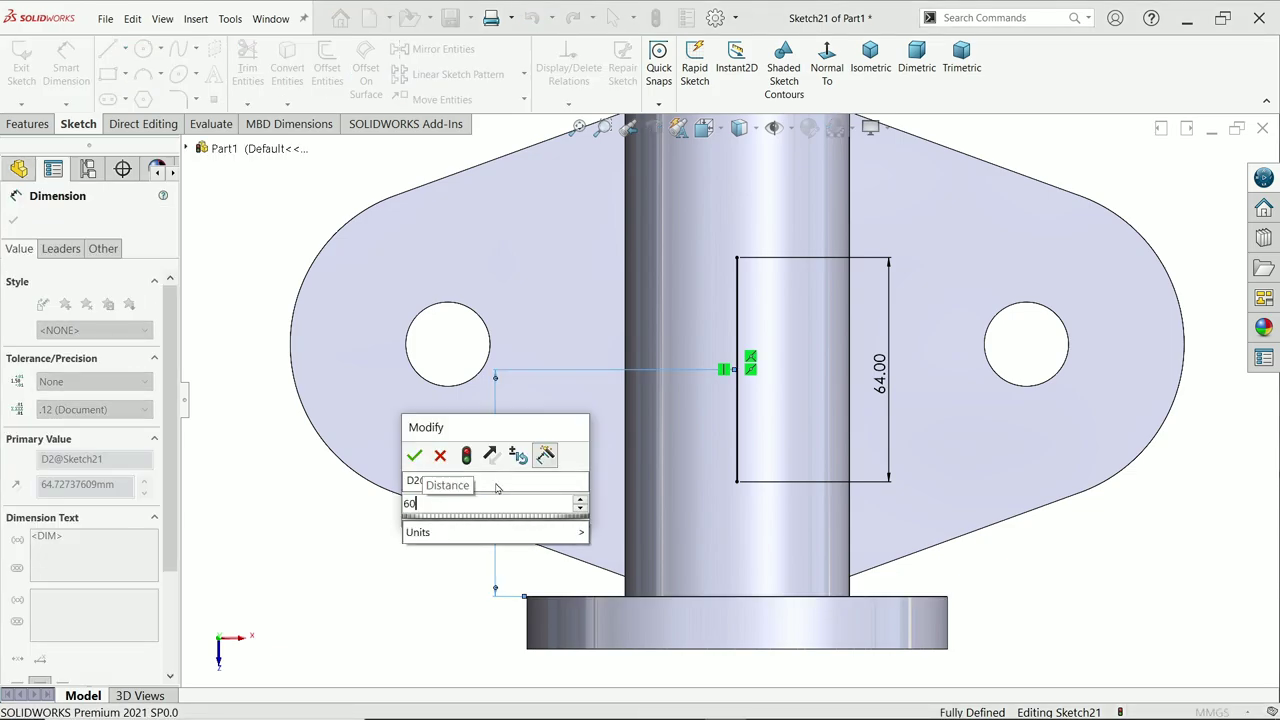
text(+12)
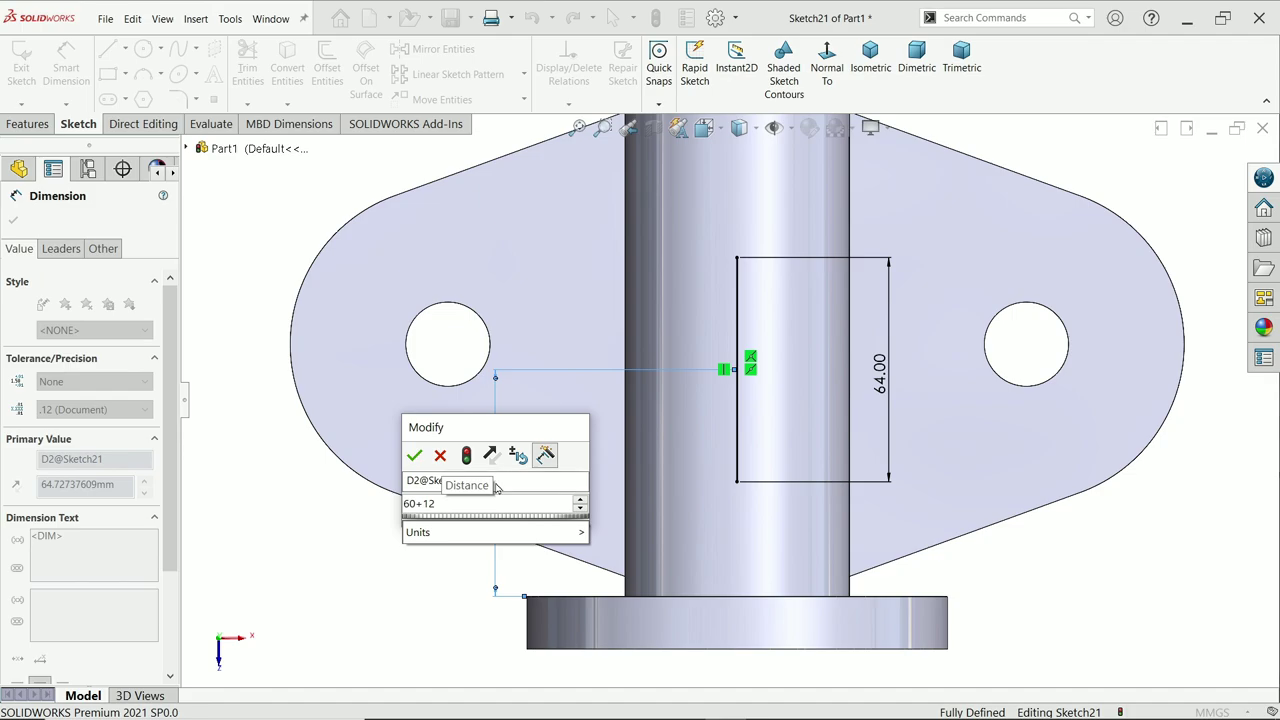
key(Return)
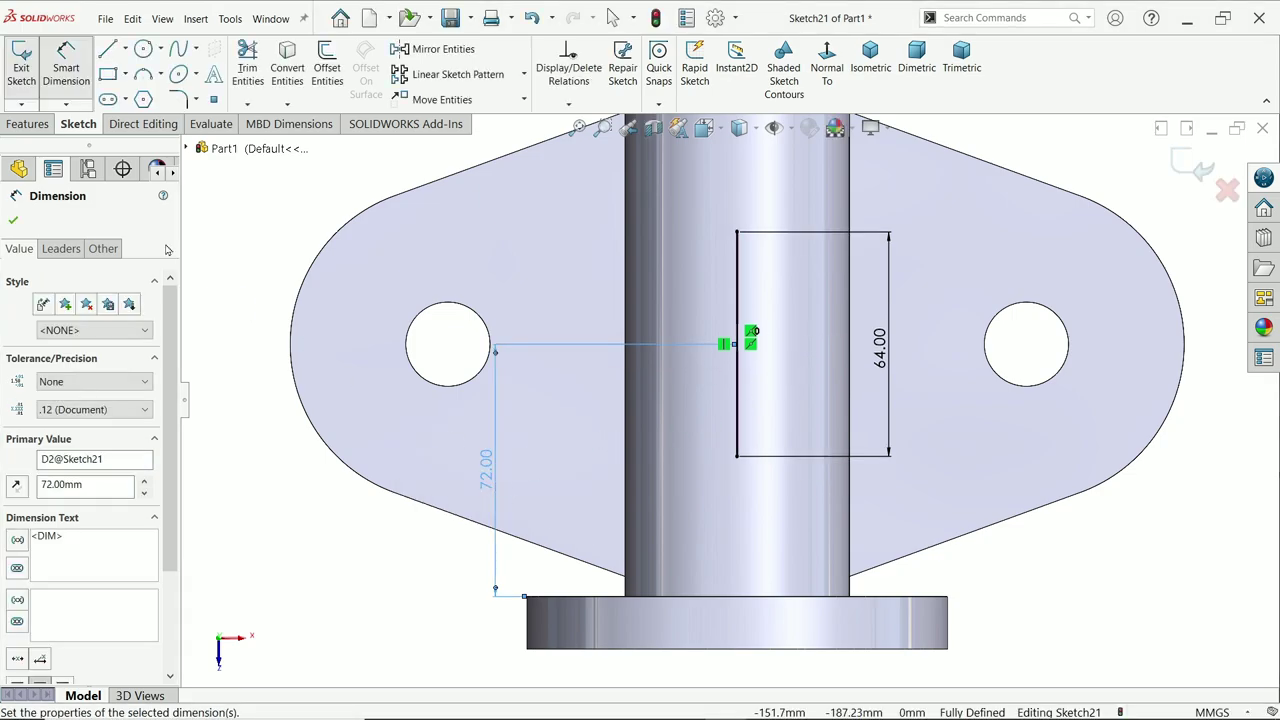
click(13, 222)
- Start a boss extrusion of the 64 mm line sketch with its end condition set to Up To Next, reaching the pipe
click(40, 127)
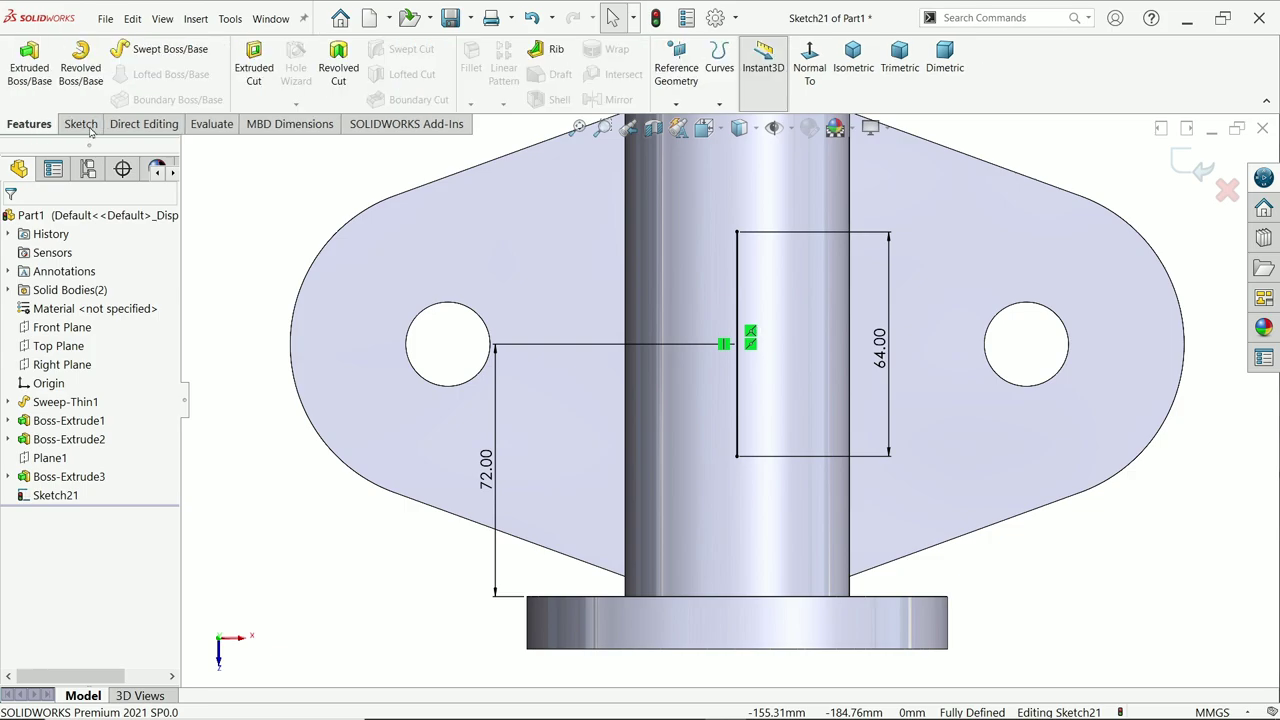
click(17, 66)
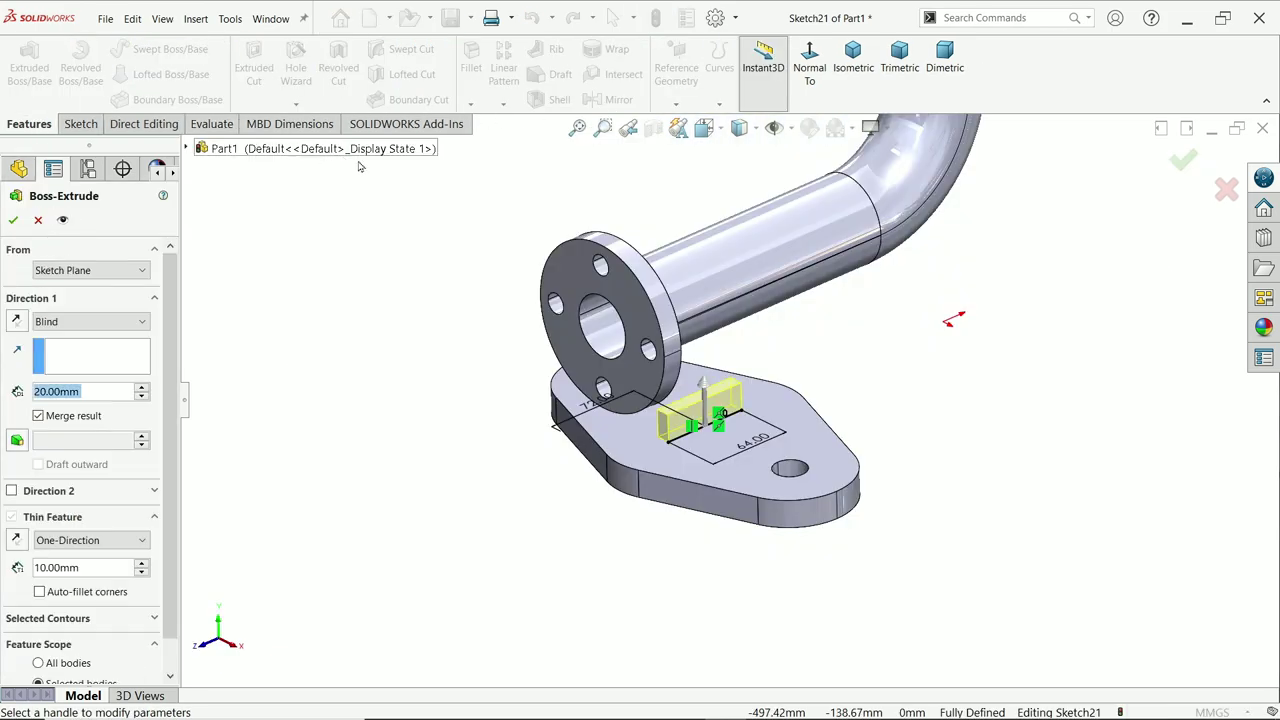
scroll(690, 432, down, 3)
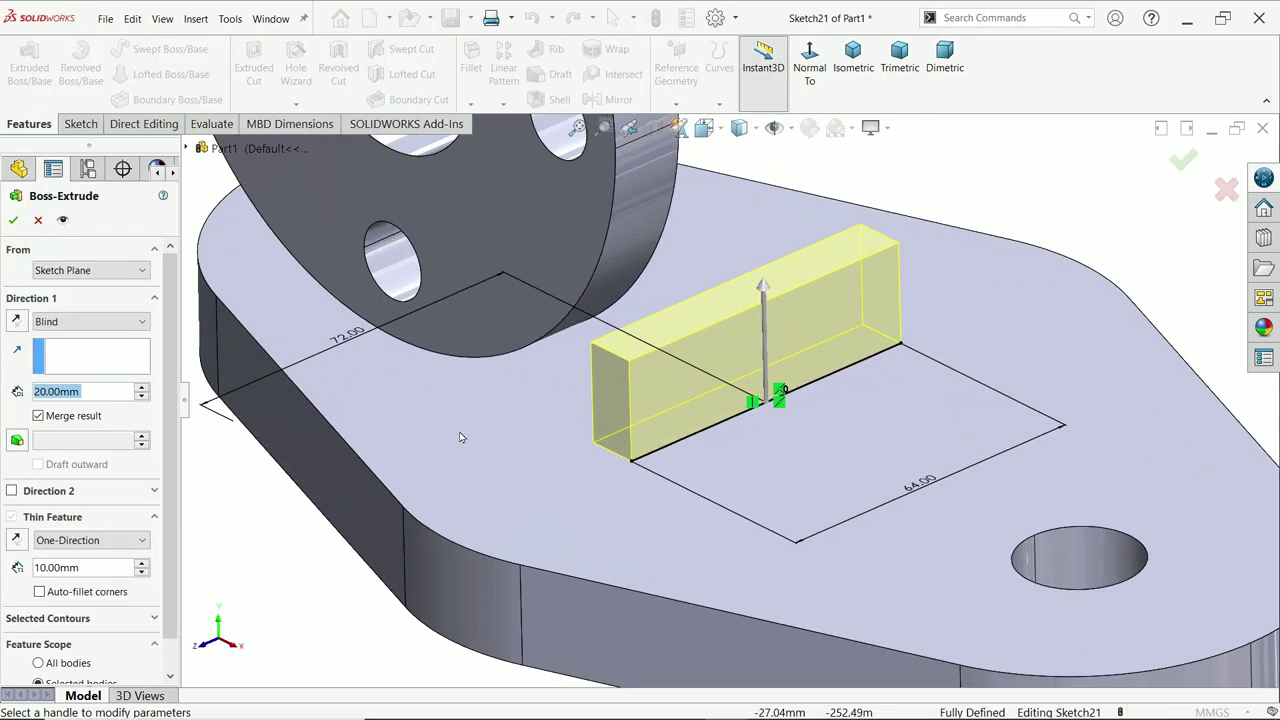
click(70, 321)
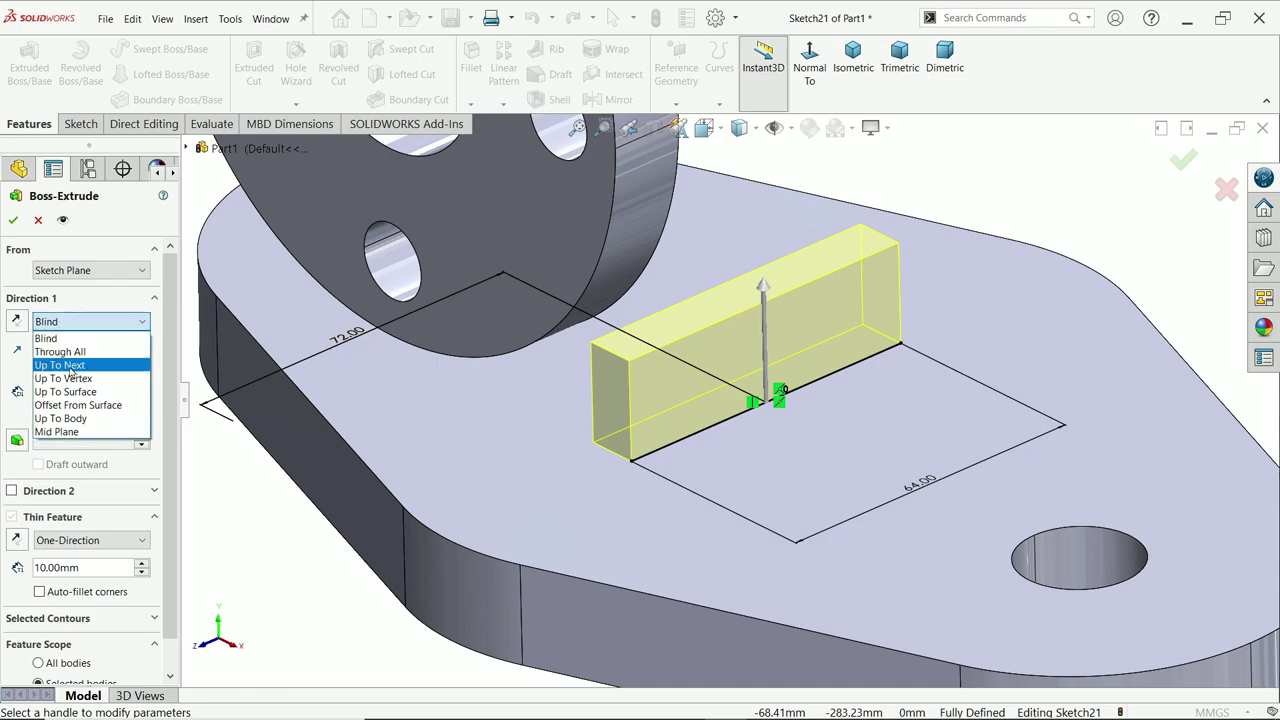
click(70, 370)
scroll(838, 287, up, 5)
scroll(838, 287, down, 4)
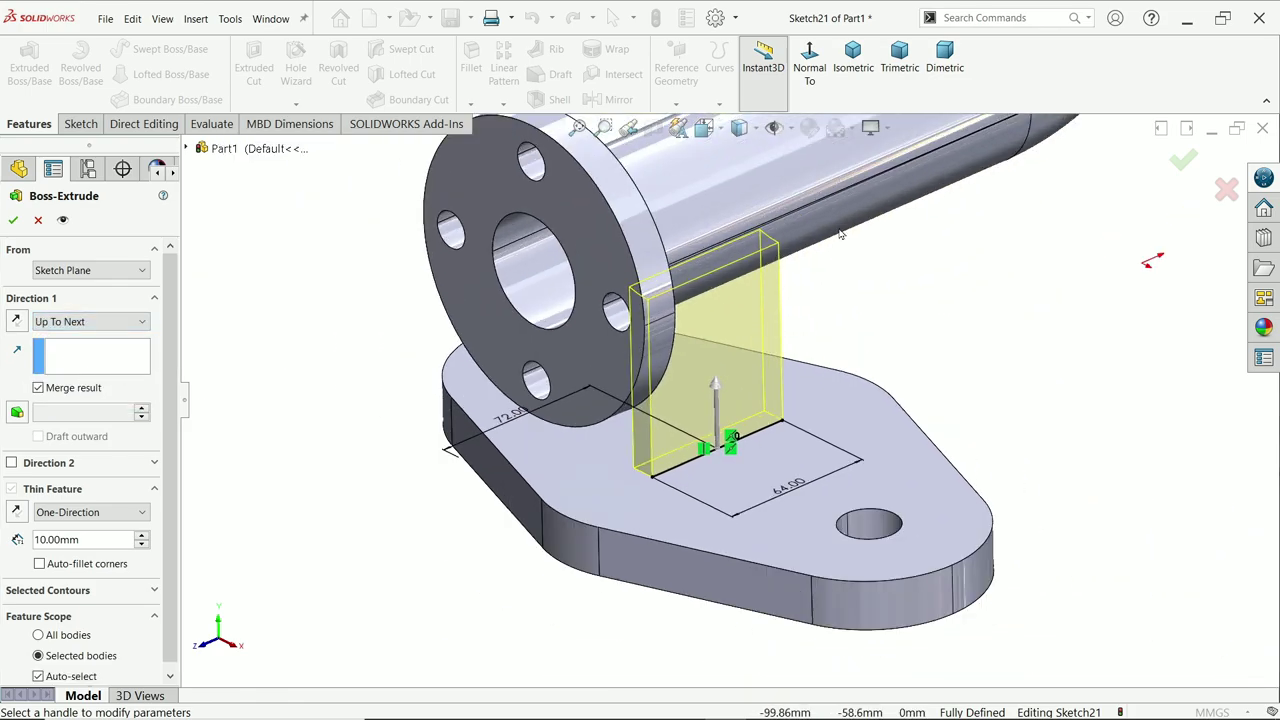
middle_drag(838, 287, 752, 229)
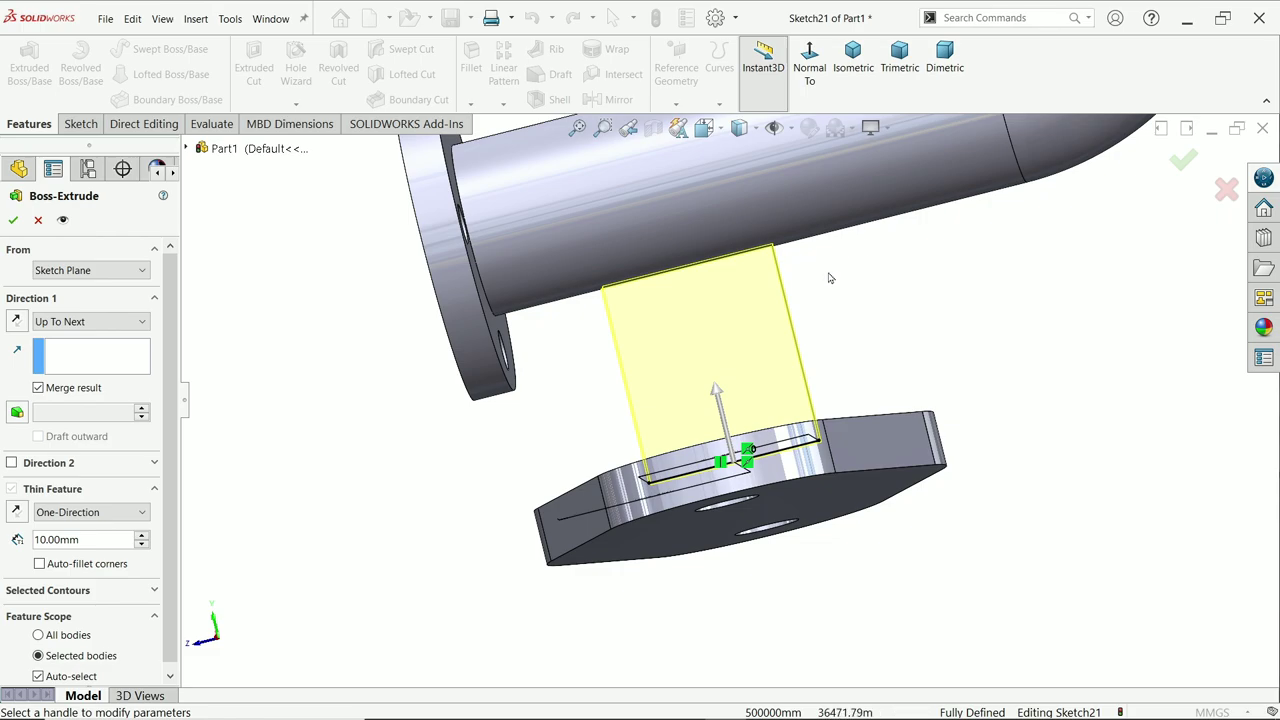
middle_drag(828, 278, 960, 349)
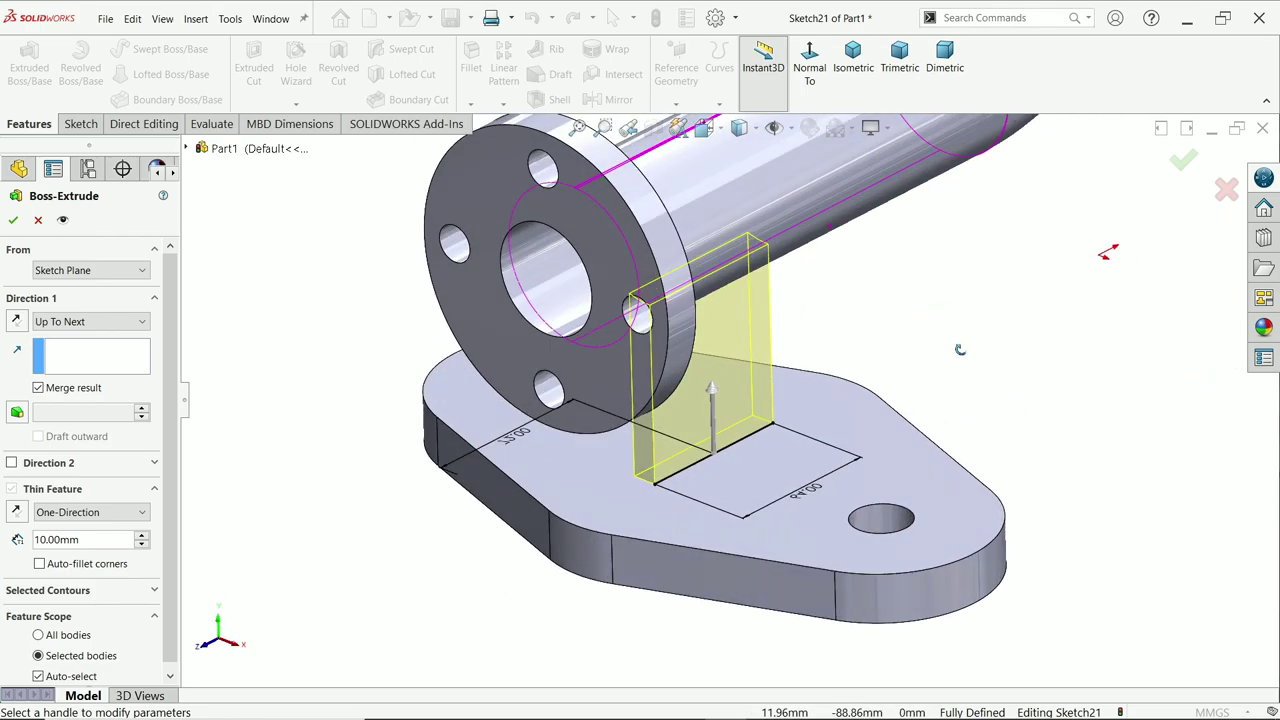
- Set the extrusion's thin feature to Mid-Plane with a thickness of 20 mm and complete the support rib
scroll(828, 446, down, 2)
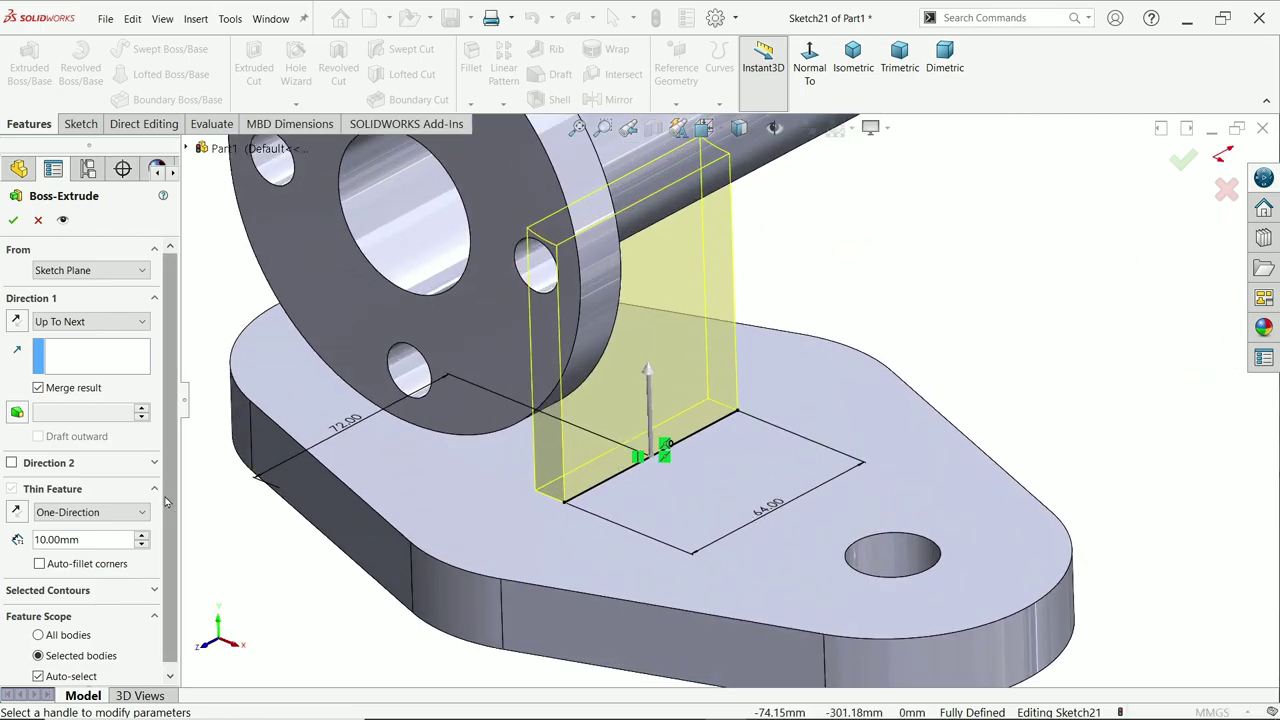
scroll(100, 510, down, 1)
click(90, 506)
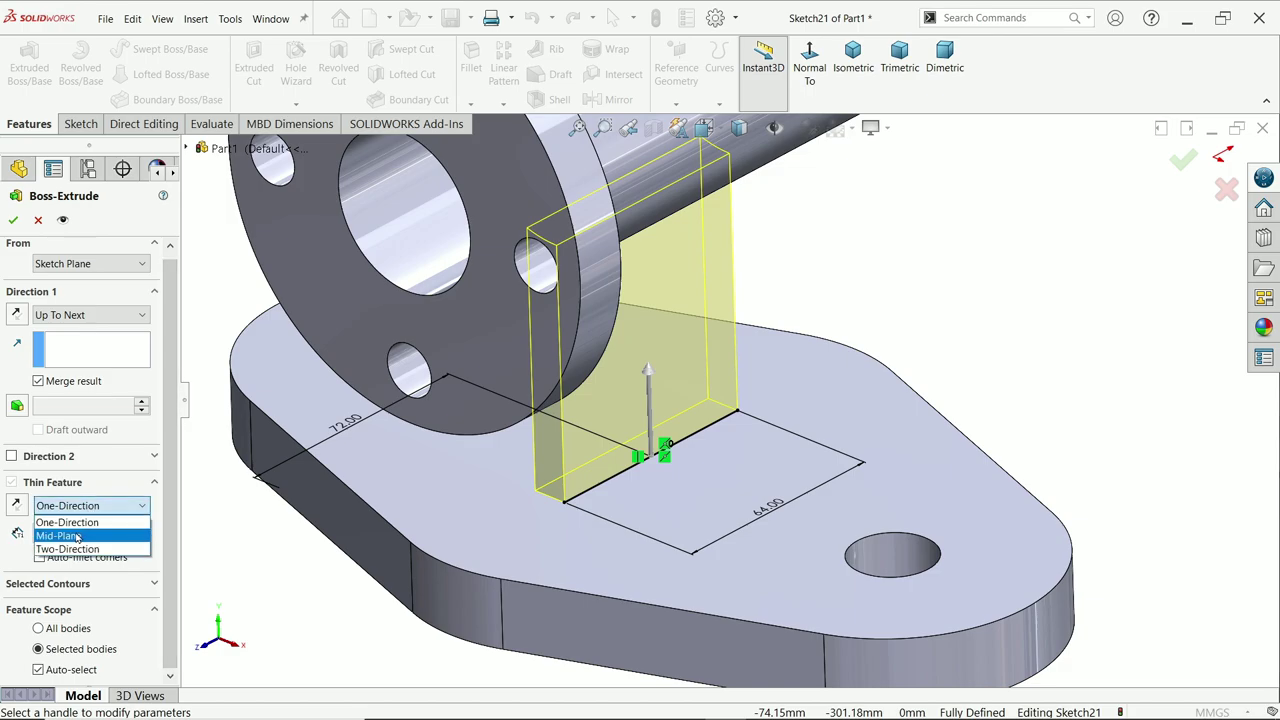
click(76, 537)
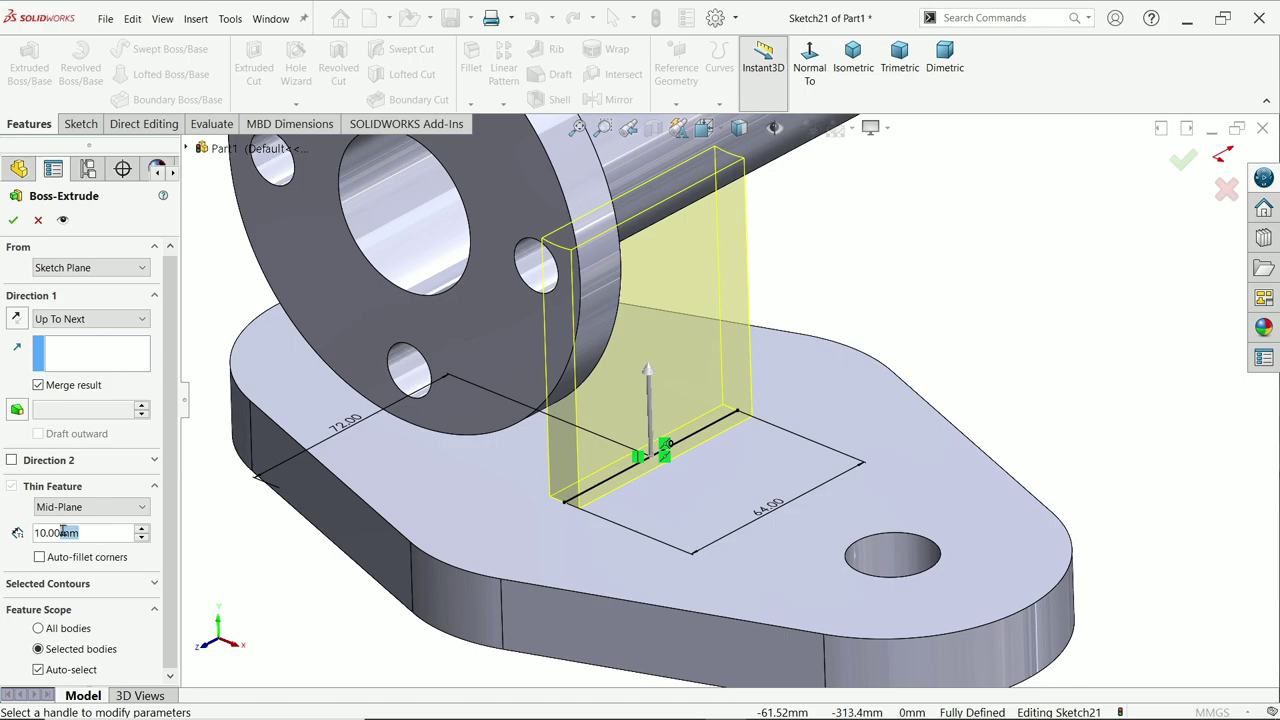
text(20)
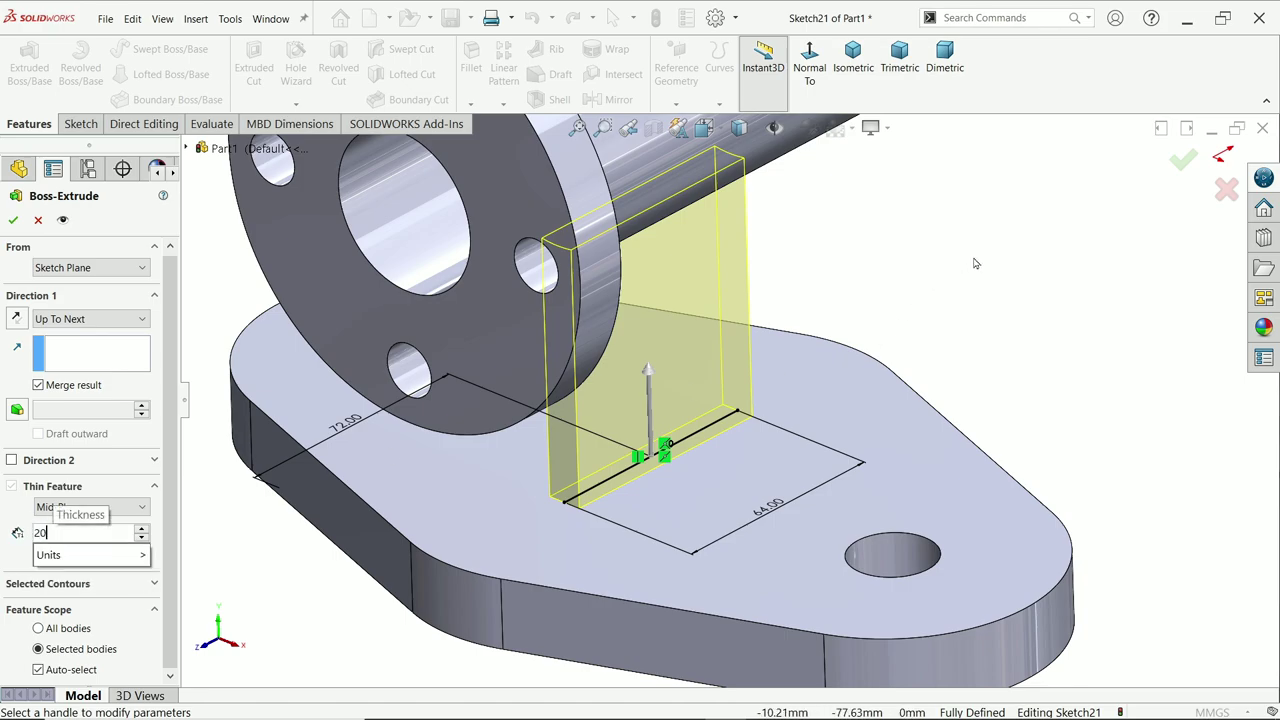
key(Return)
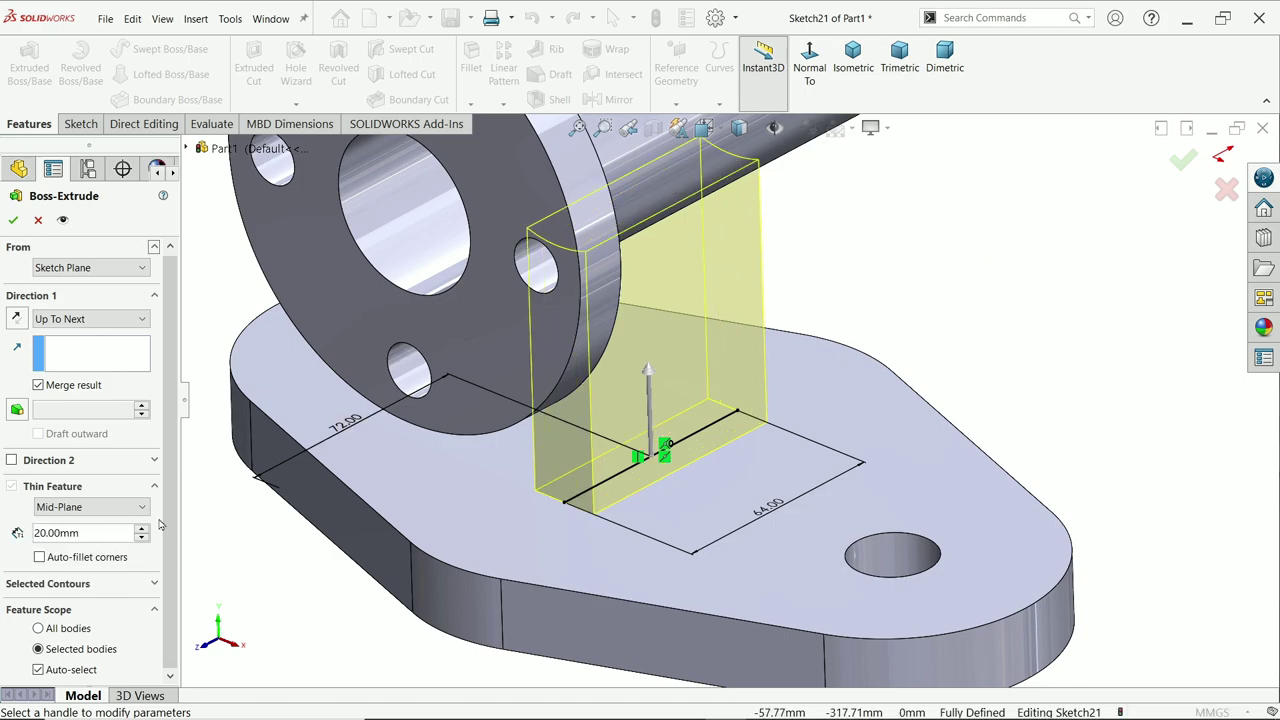
click(13, 221)
- Create a reference plane offset 60 mm from the lower flange's inner face, toward the support rib
middle_drag(600, 350, 740, 250)
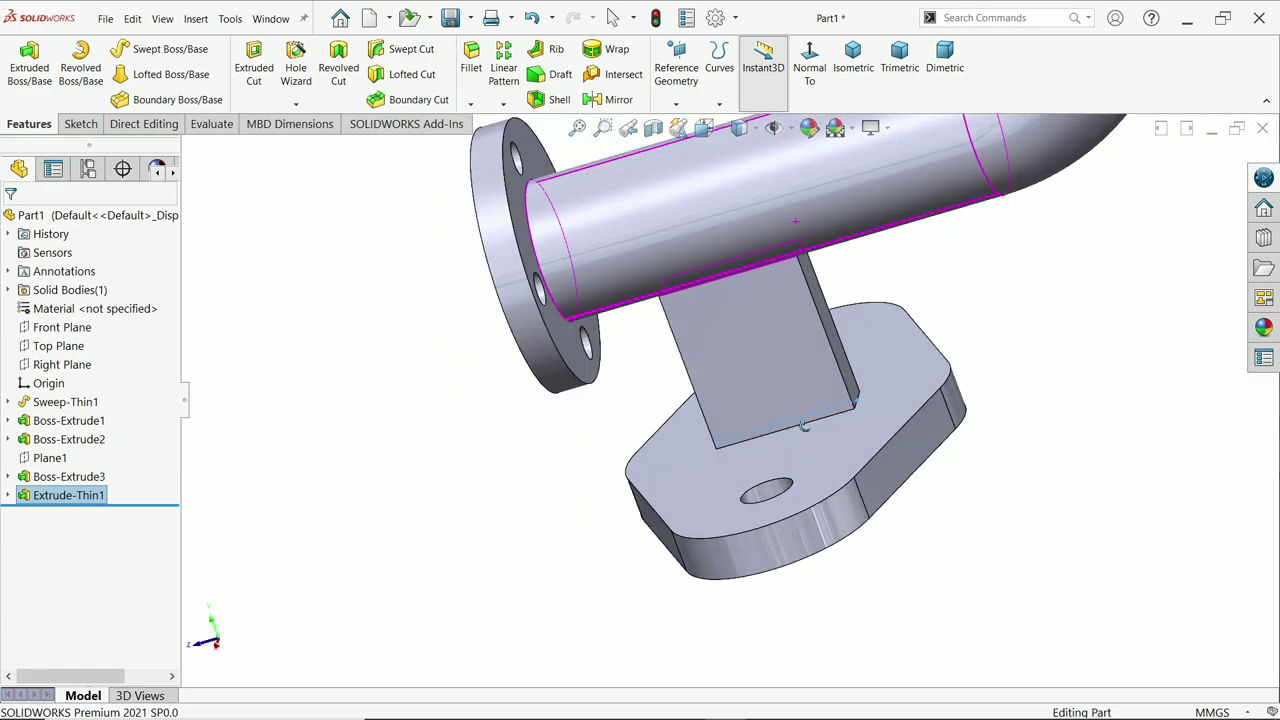
click(676, 104)
click(683, 120)
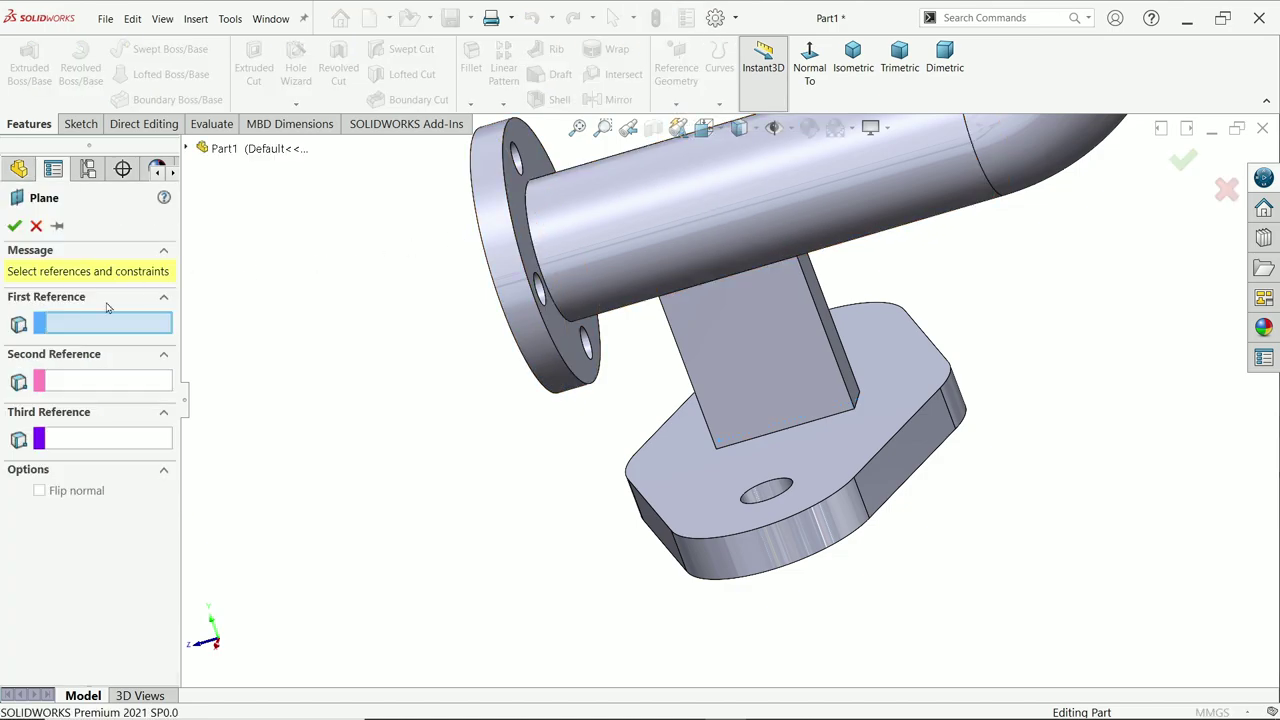
click(479, 215)
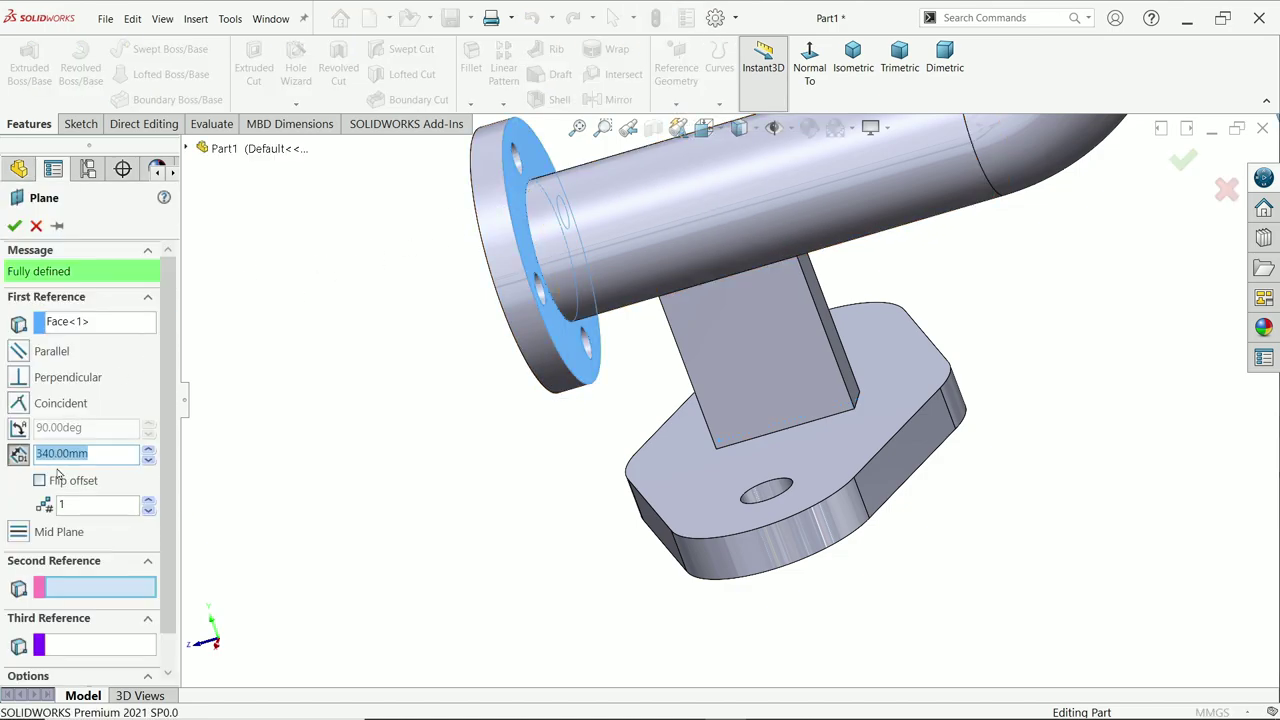
text(60)
key(Return)
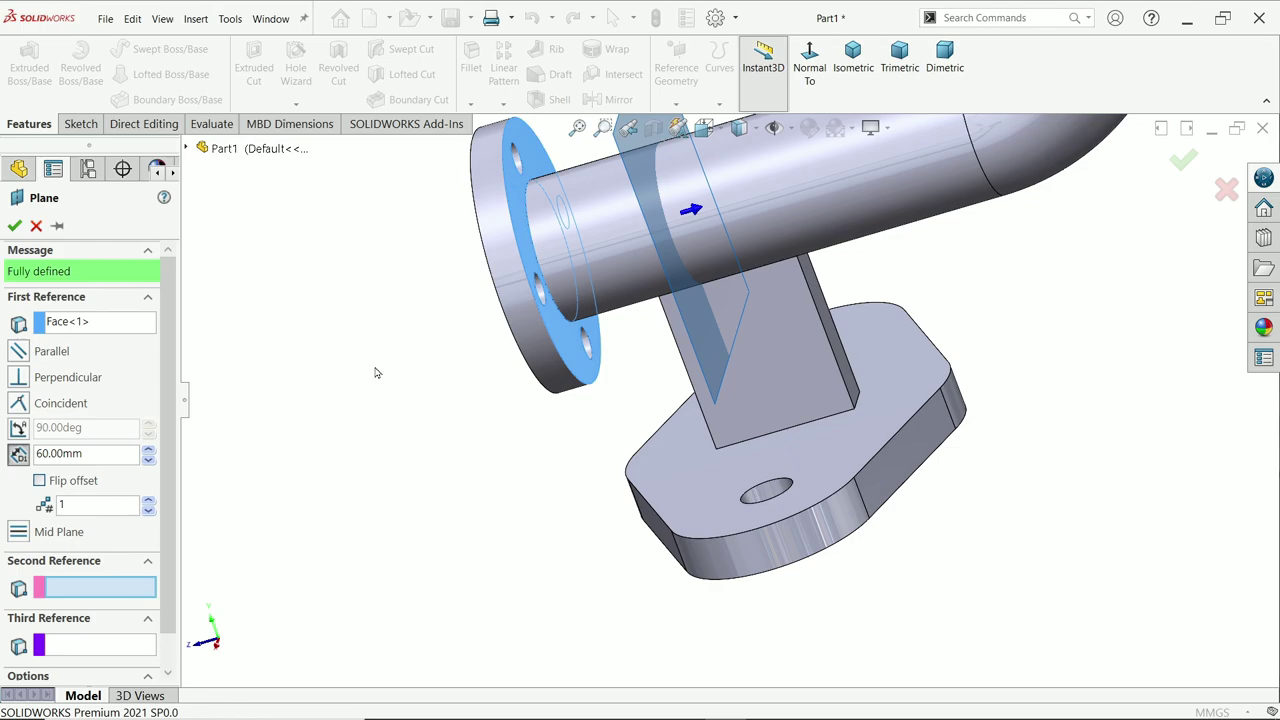
key(Left)
key(Left)
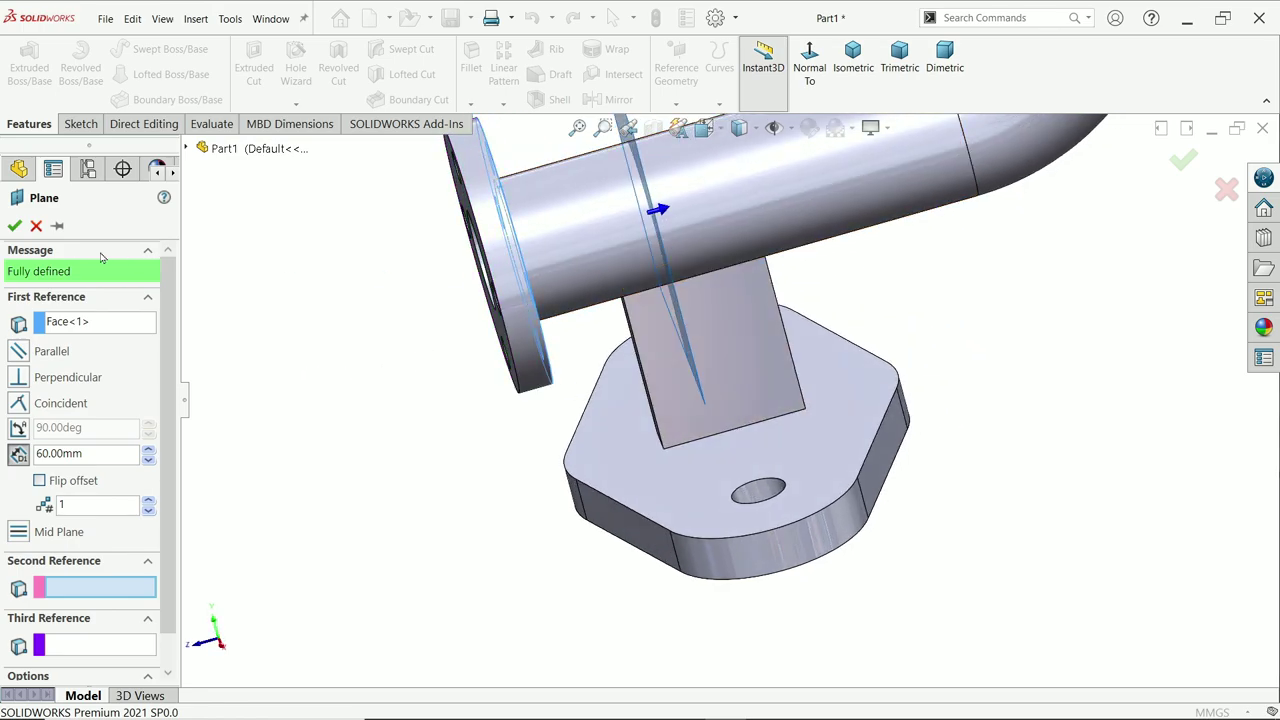
click(14, 226)
- Start a sketch on the new offset plane and view it normal to the plane from the pipe elbow's side
middle_drag(390, 455, 500, 420)
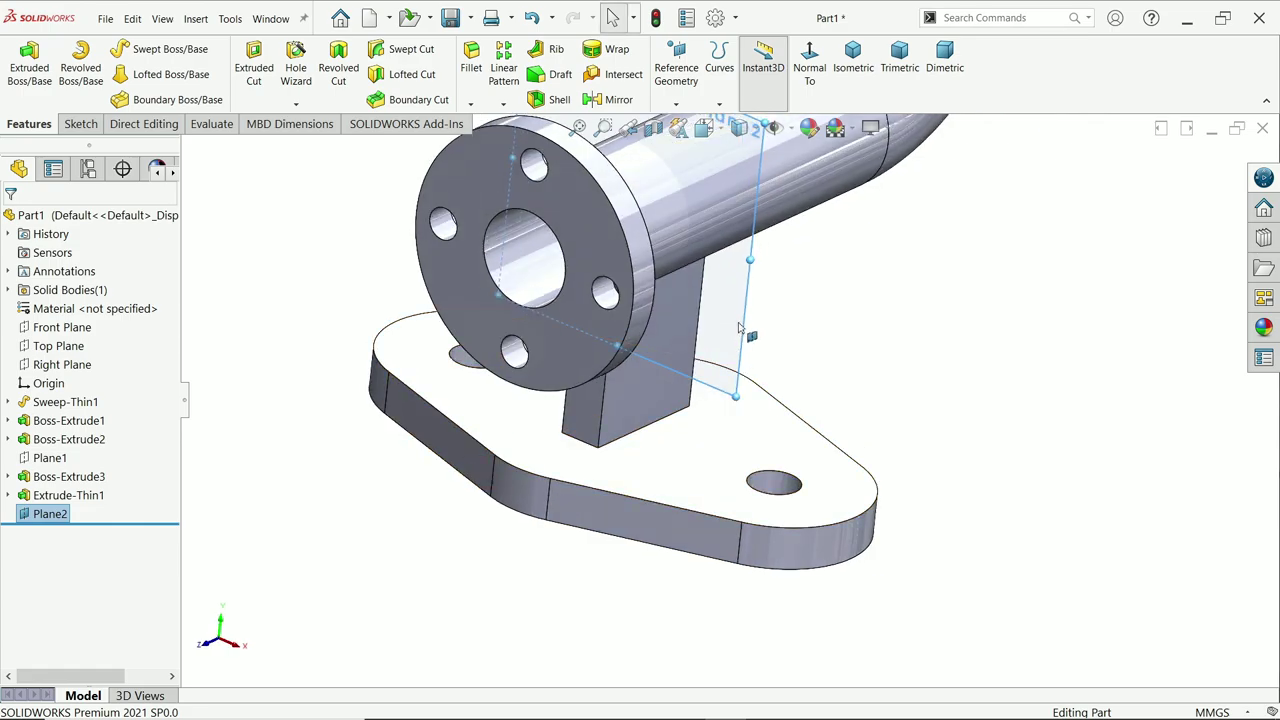
click(80, 124)
click(21, 66)
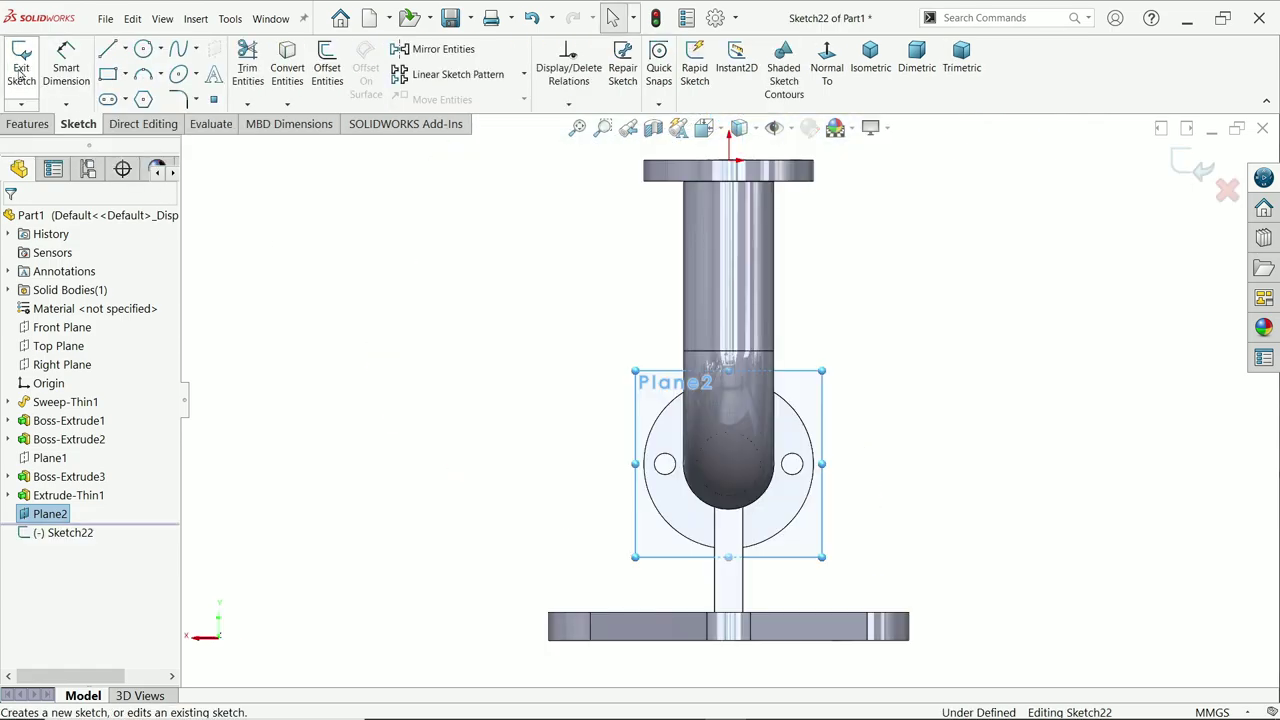
middle_drag(866, 411, 1018, 403)
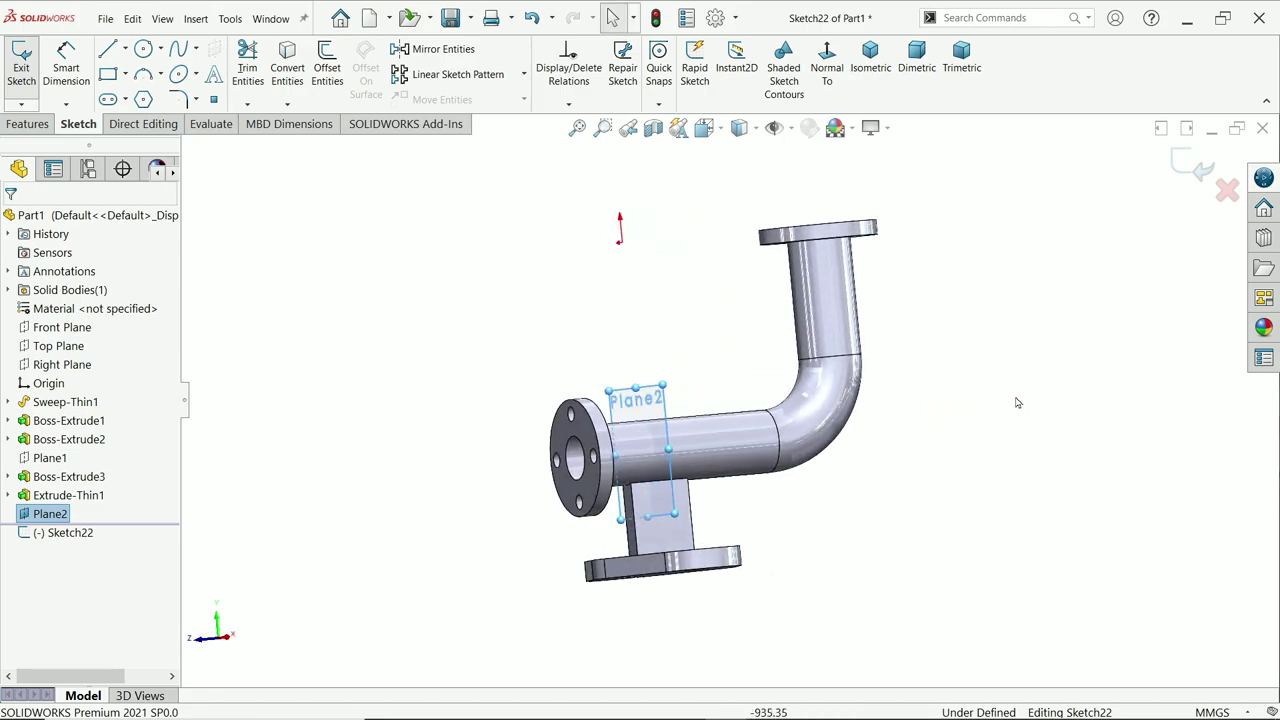
click(827, 77)
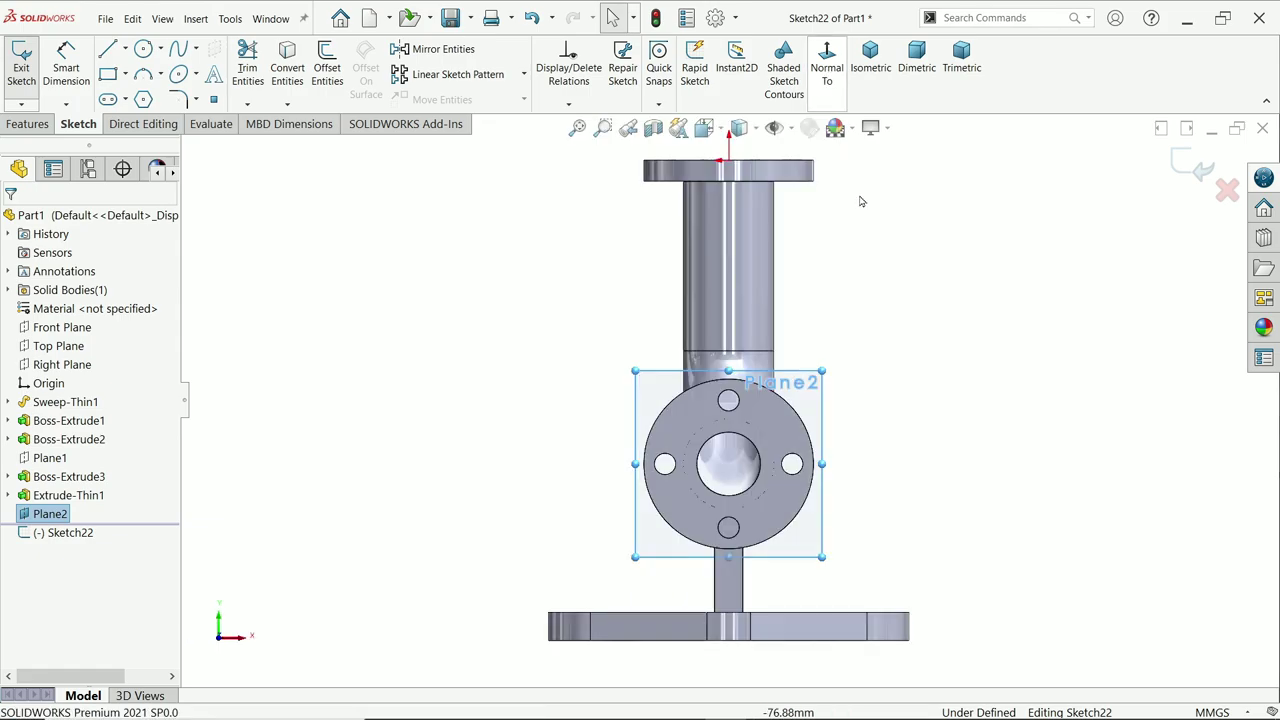
click(836, 80)
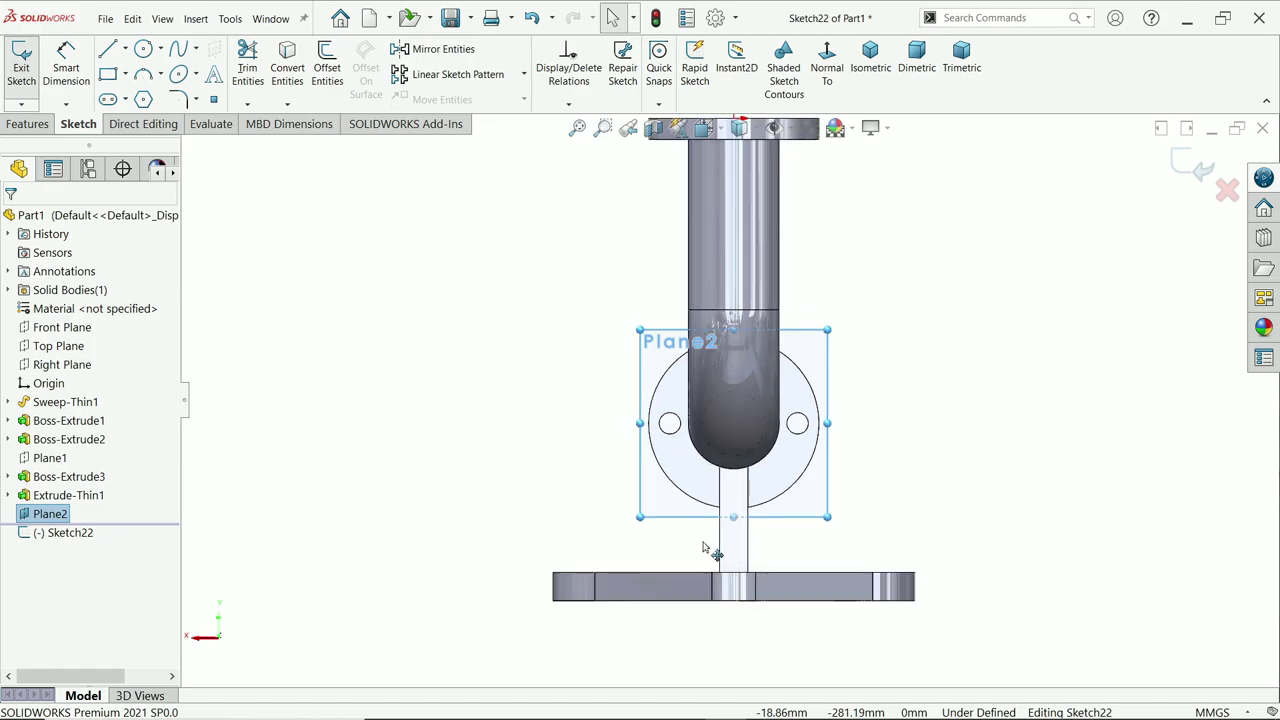
- Sketch a slanted line from the pipe's outer side to the base plate's top edge, ending about 73 mm from the part's centre
click(107, 48)
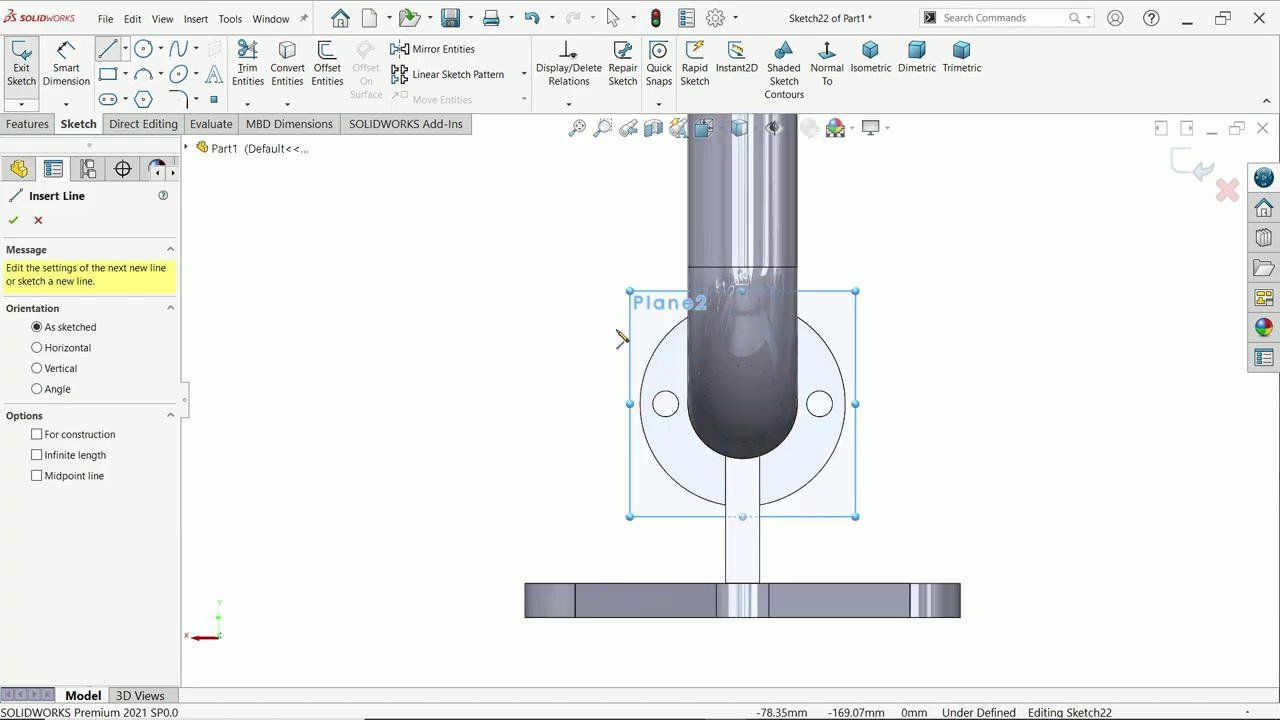
click(688, 405)
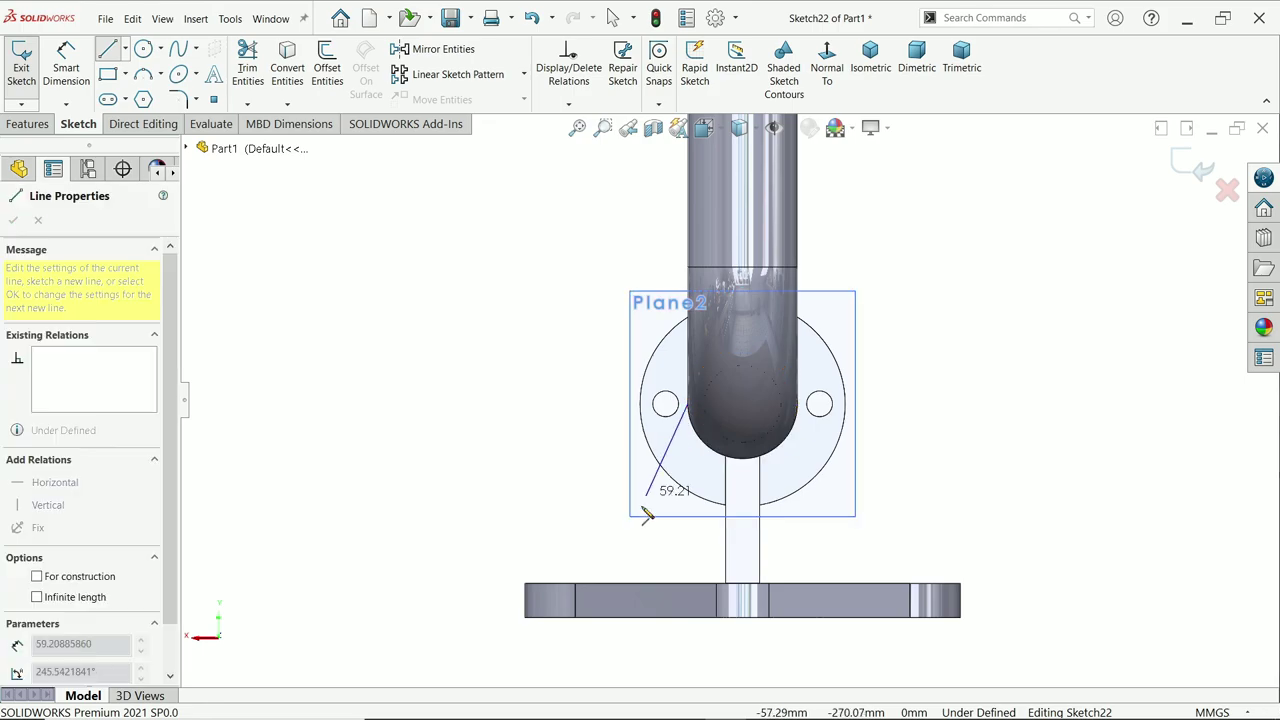
click(620, 596)
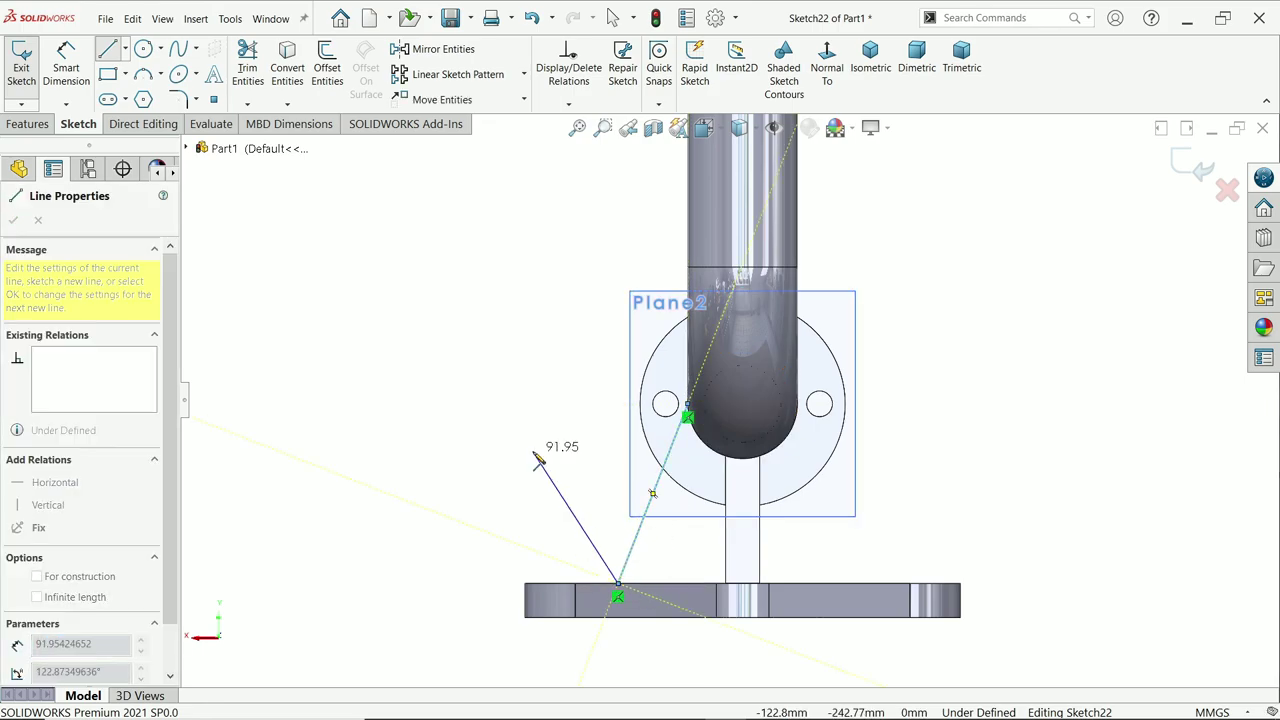
right_click(537, 407)
click(566, 461)
scroll(722, 462, up, 3)
scroll(710, 518, down, 2)
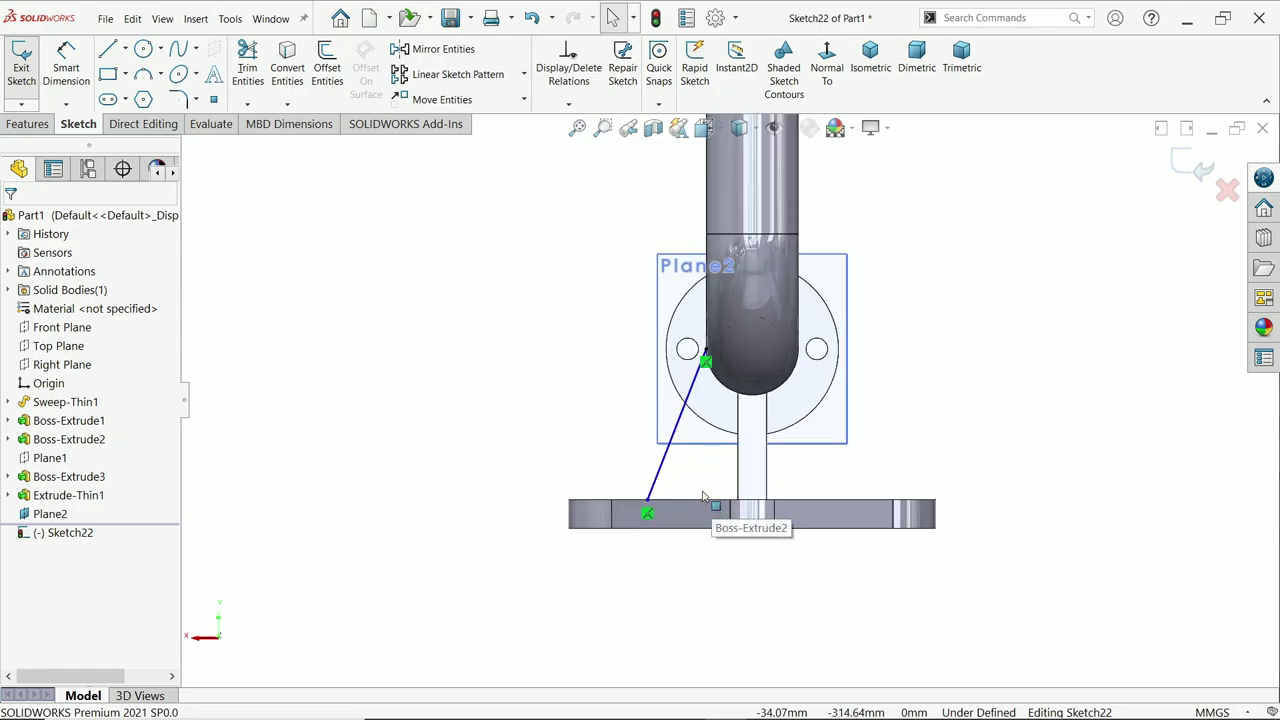
- Draw a vertical centerline about 44 mm long upward from the midpoint of the base plate's bottom edge
click(125, 48)
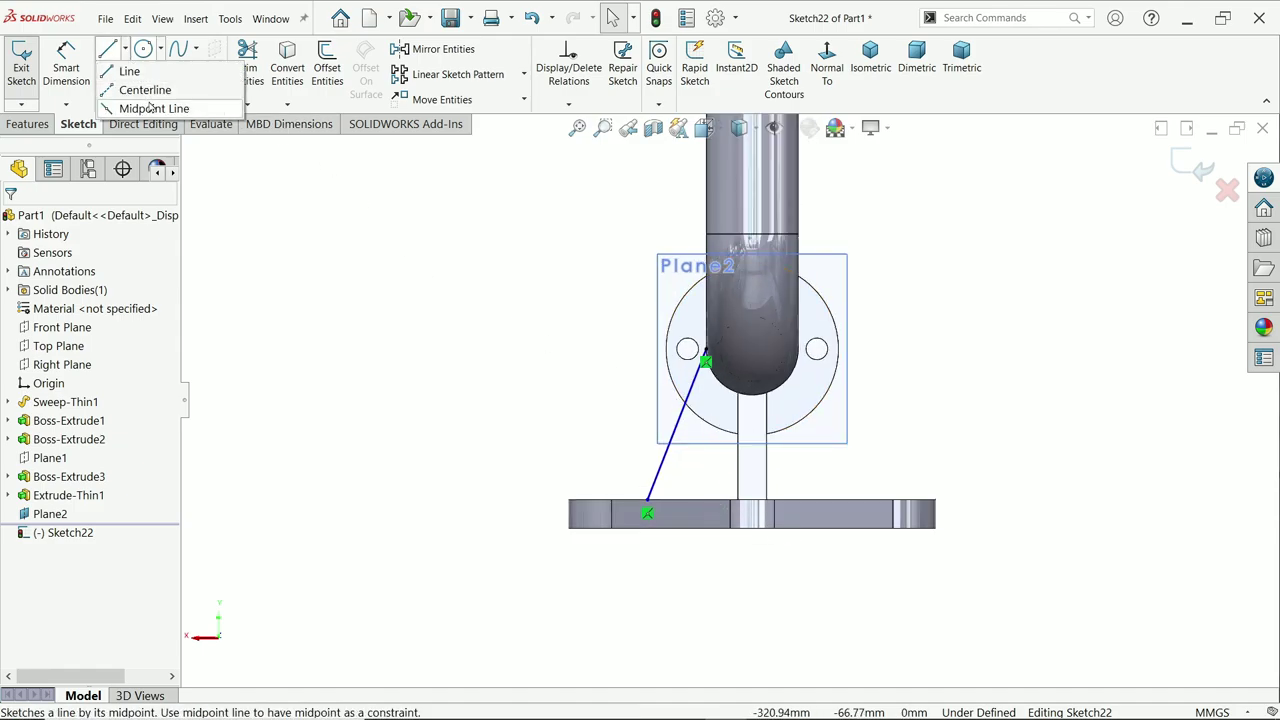
click(140, 89)
click(750, 536)
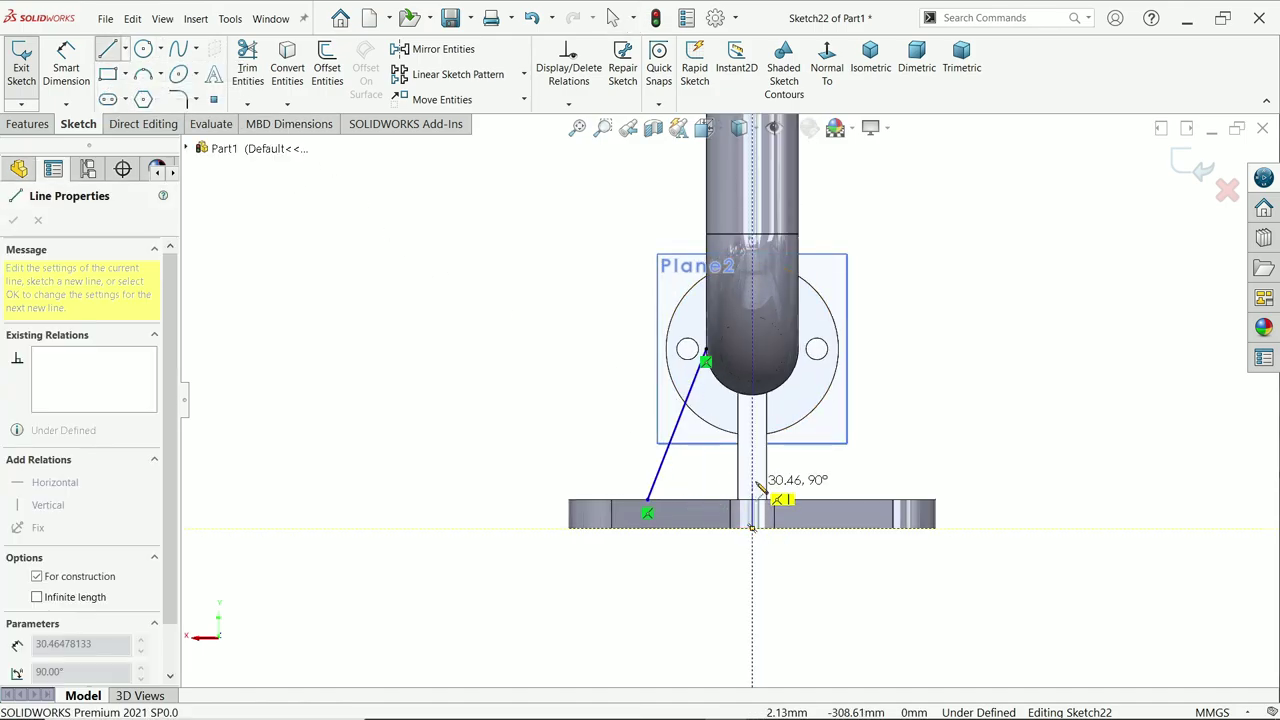
click(751, 466)
right_click(831, 471)
click(866, 473)
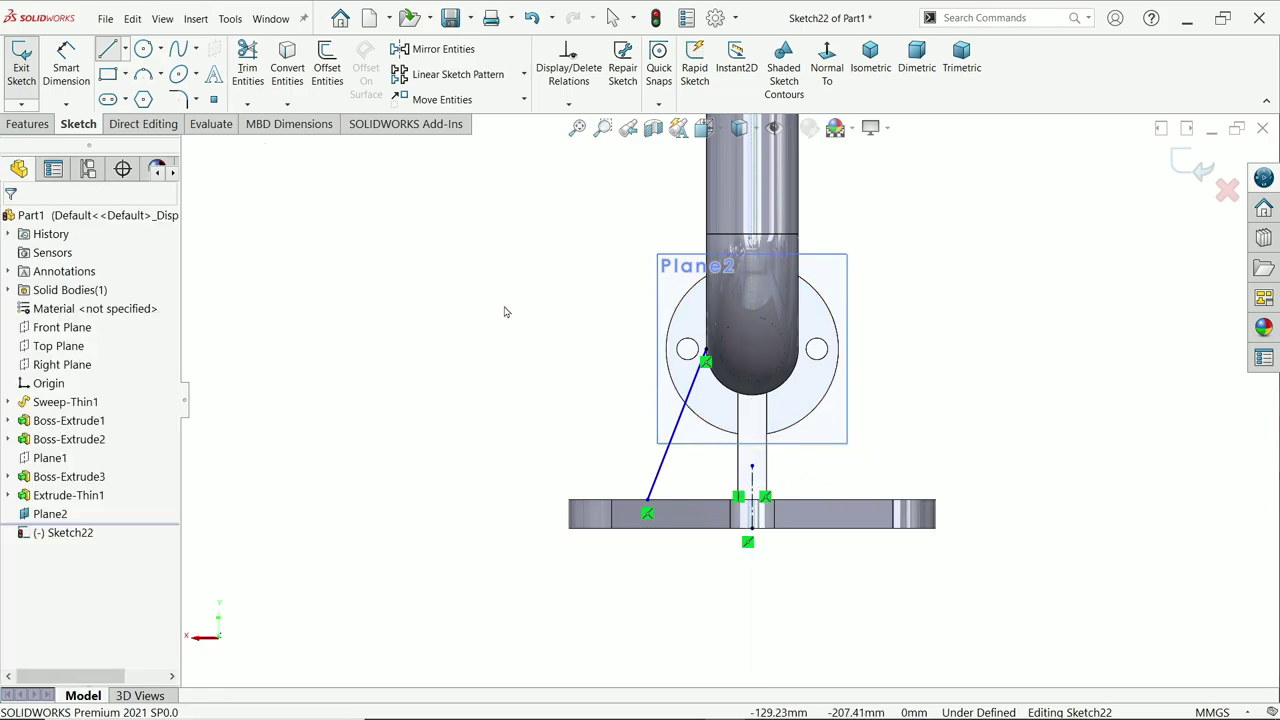
- Dimension the slanted line's lower endpoint symmetrically about the centerline with a full width of 114 mm
scroll(683, 538, down, 1)
scroll(683, 538, down, 2)
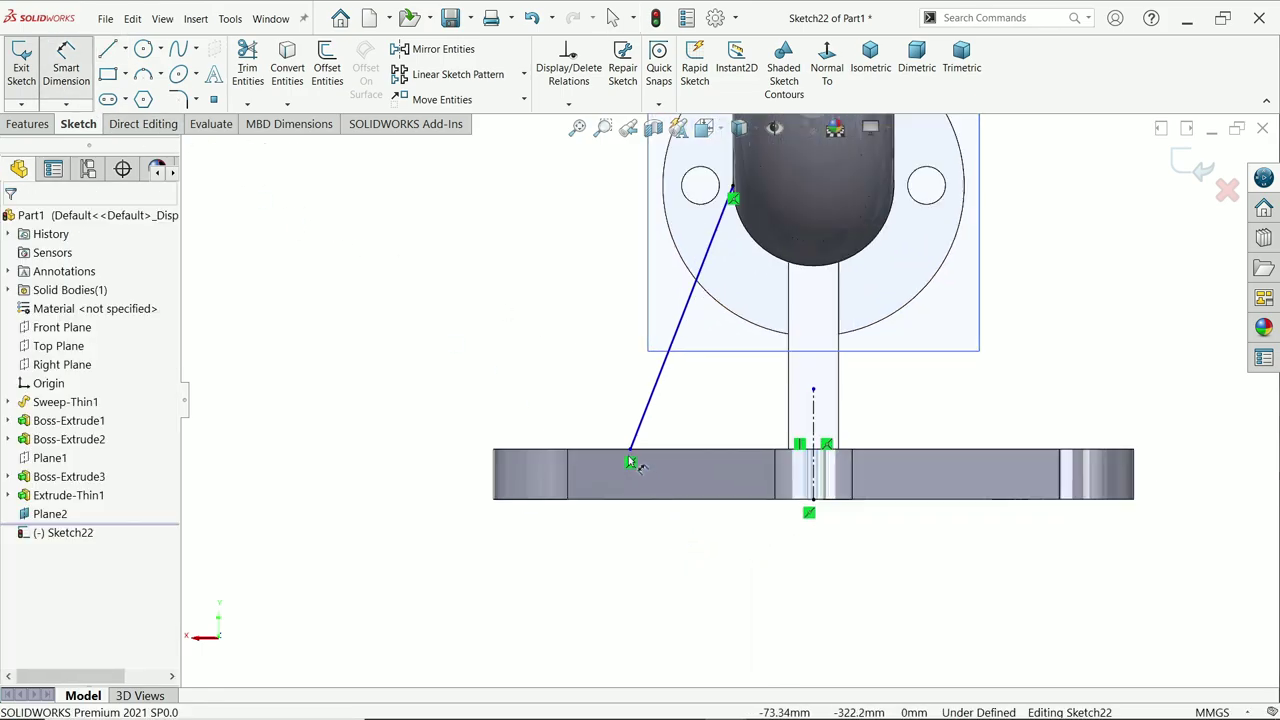
click(631, 452)
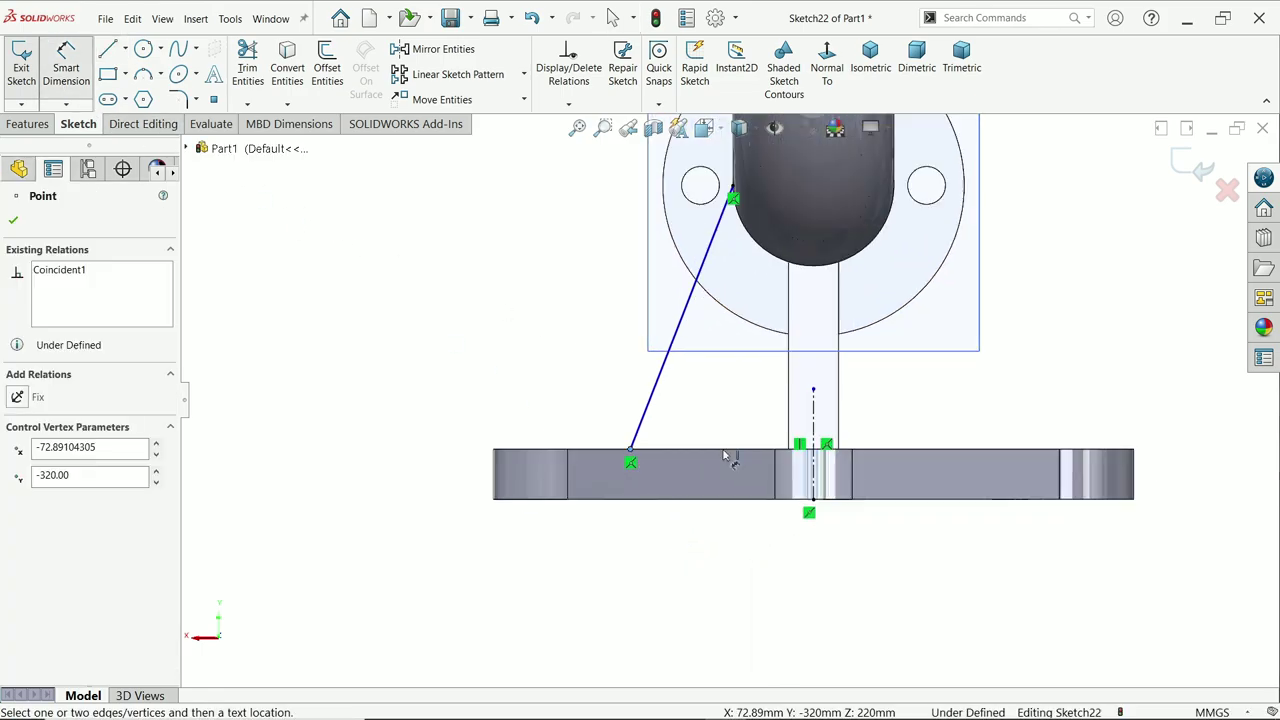
click(812, 432)
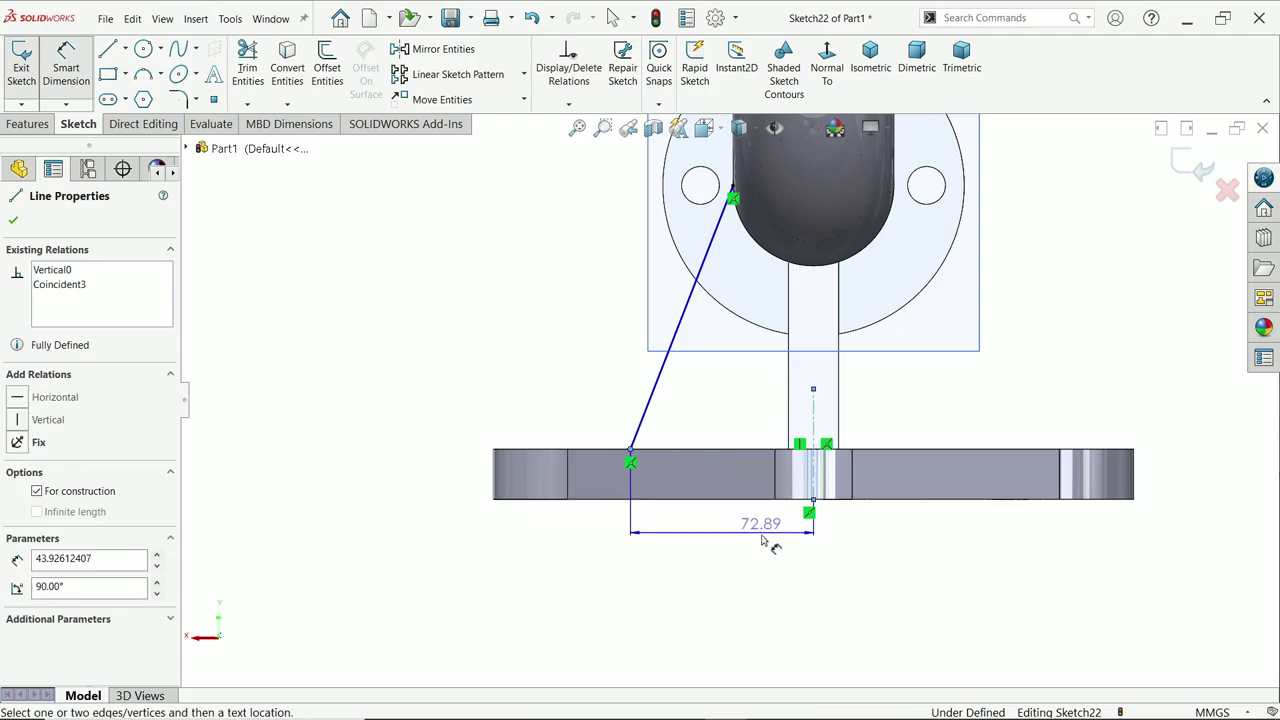
click(857, 560)
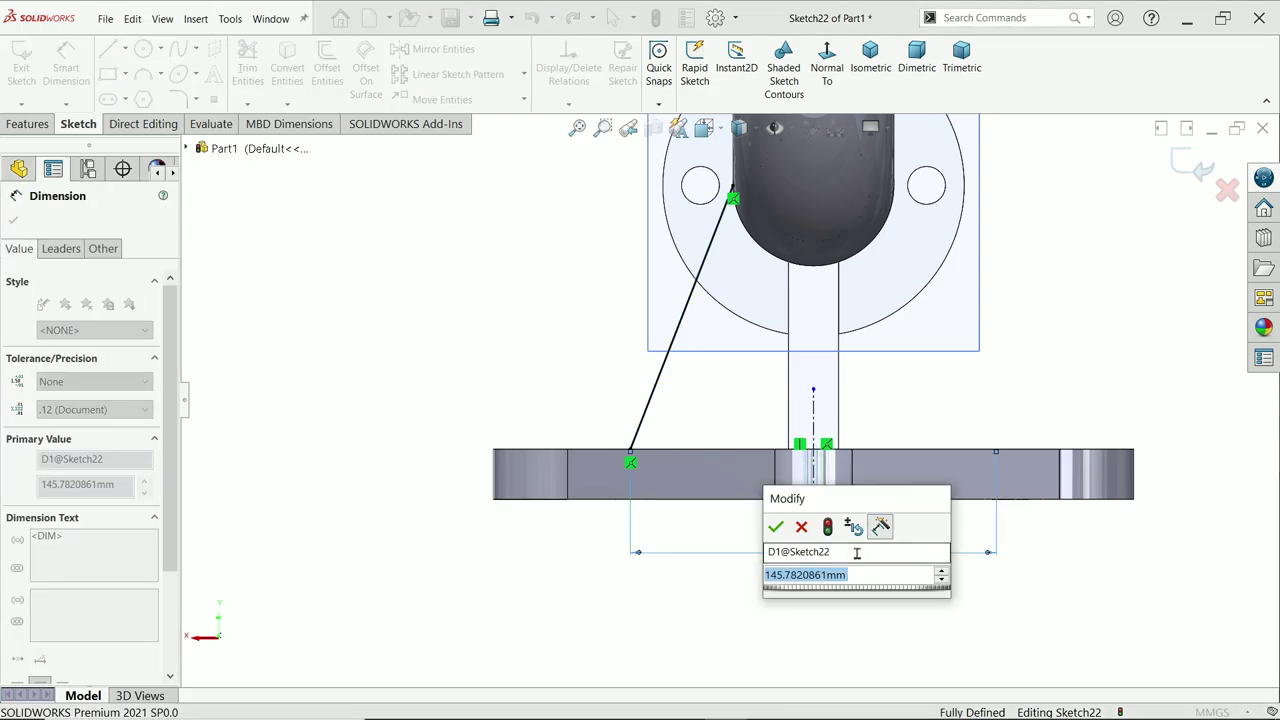
text(114)
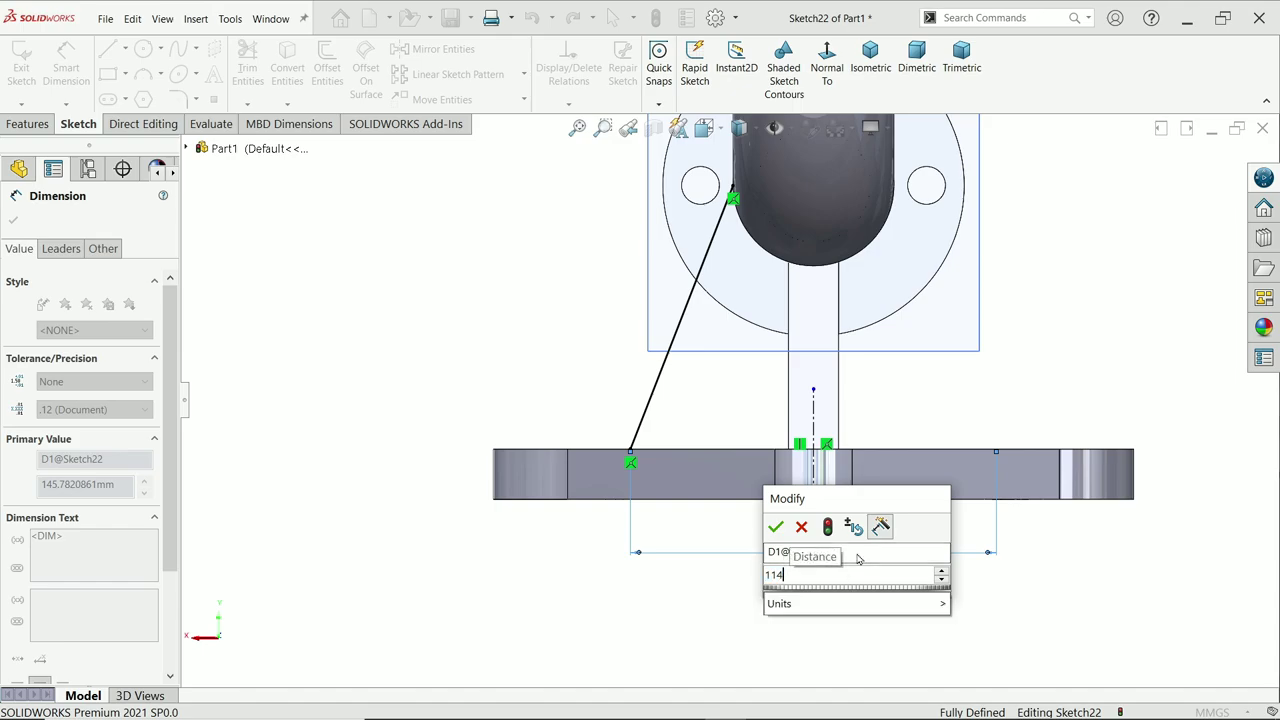
key(Return)
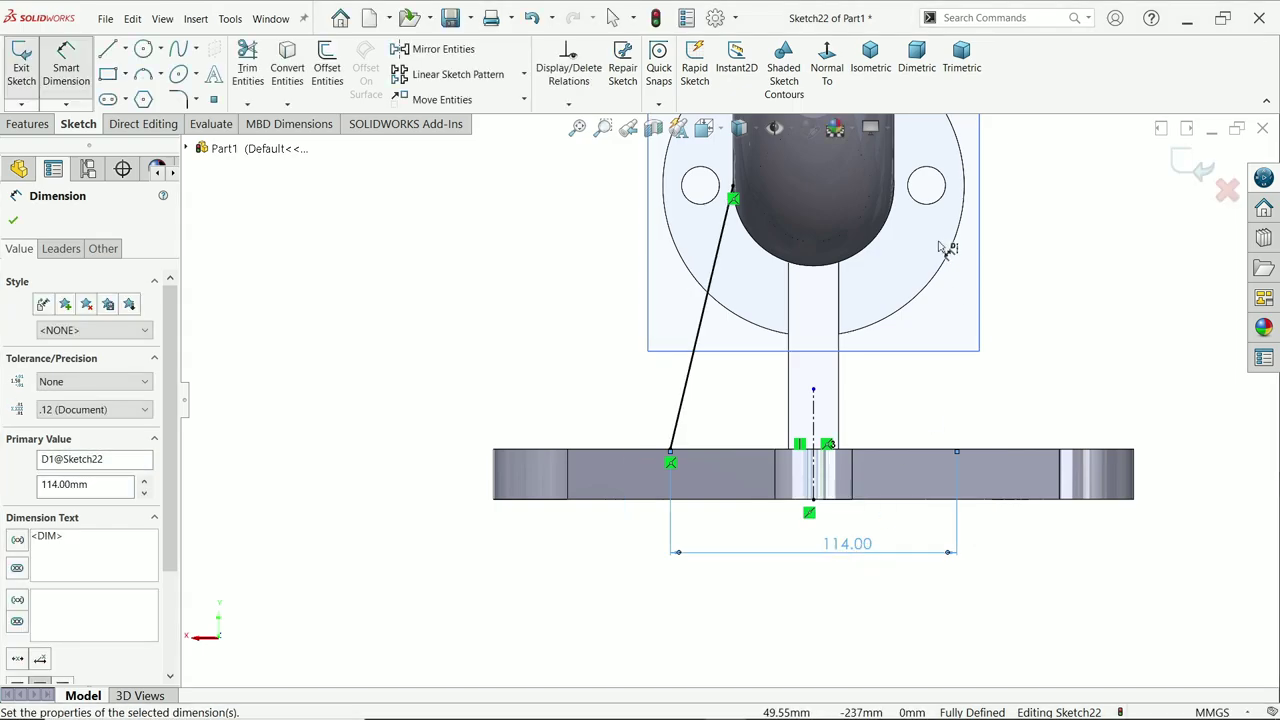
- Create a 24 mm thick rib from the slanted line, thickened to the first side, with the material side flipped towards the support
mouse_move(848, 315)
middle_down()
mouse_move(937, 274)
mouse_move(1109, 277)
mouse_move(1136, 303)
mouse_move(1128, 378)
middle_up()
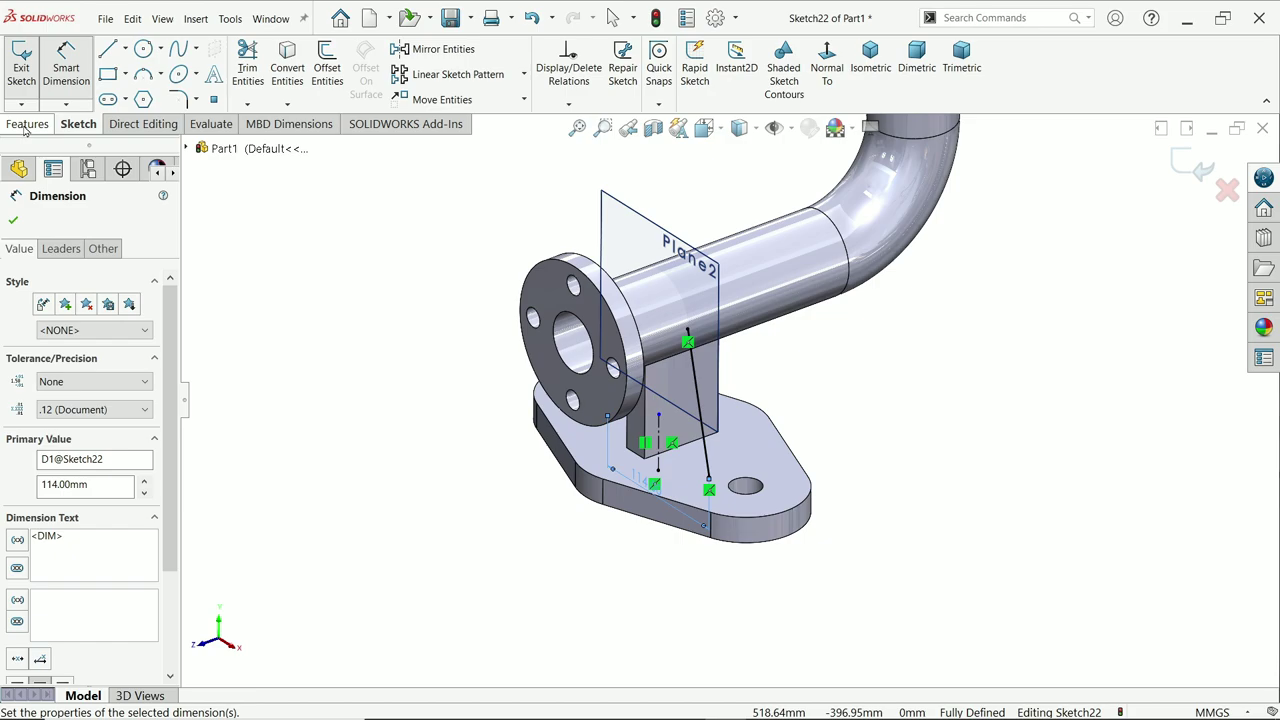
click(26, 126)
click(541, 57)
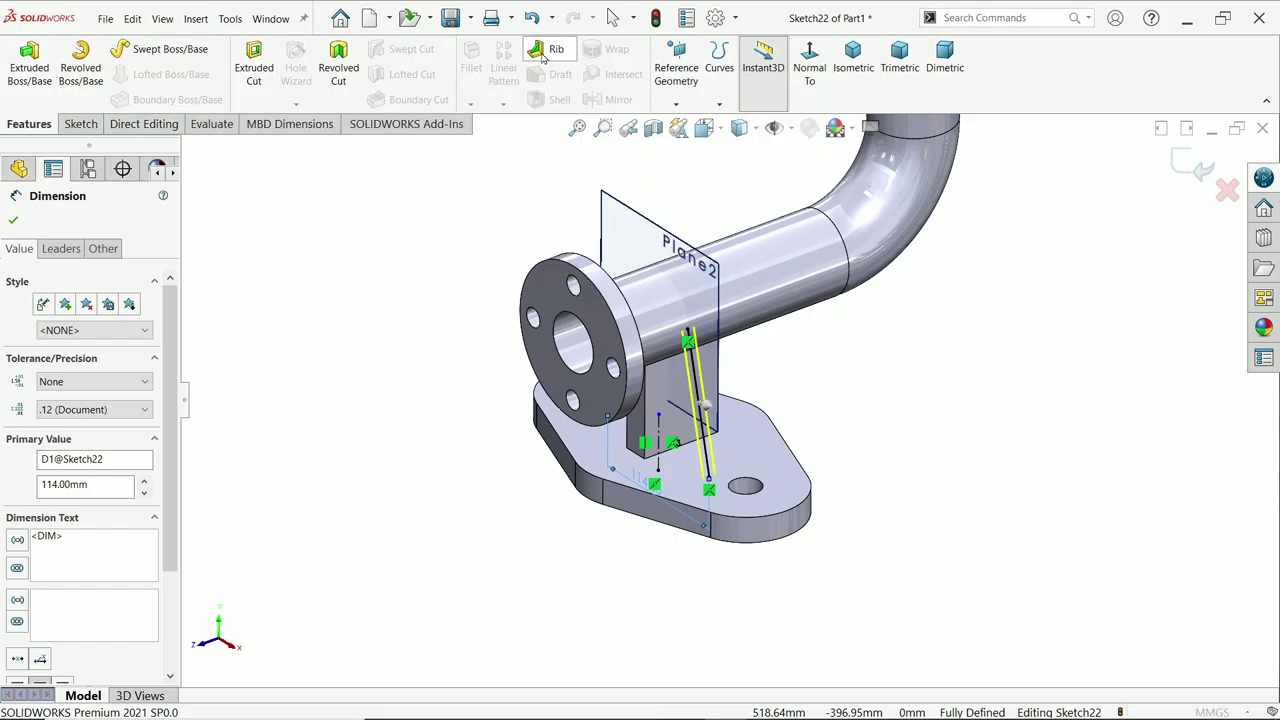
scroll(843, 358, down, 5)
middle_drag(843, 358, 877, 367)
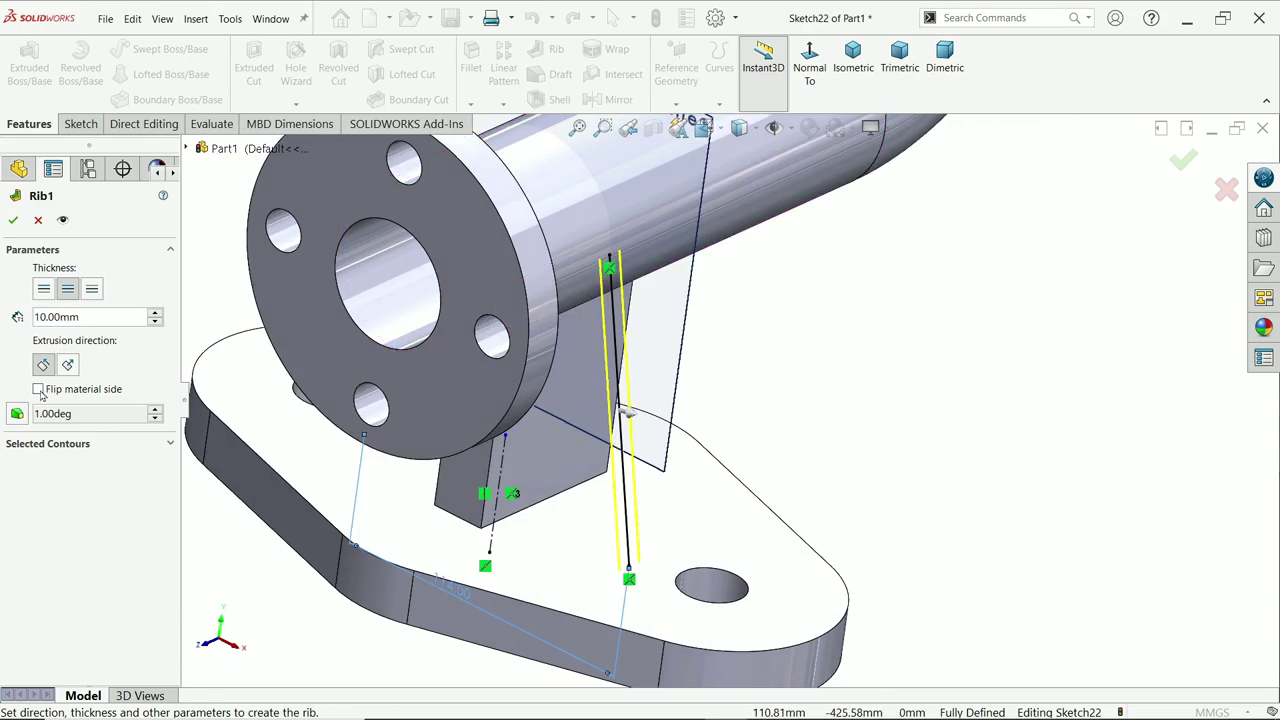
click(43, 289)
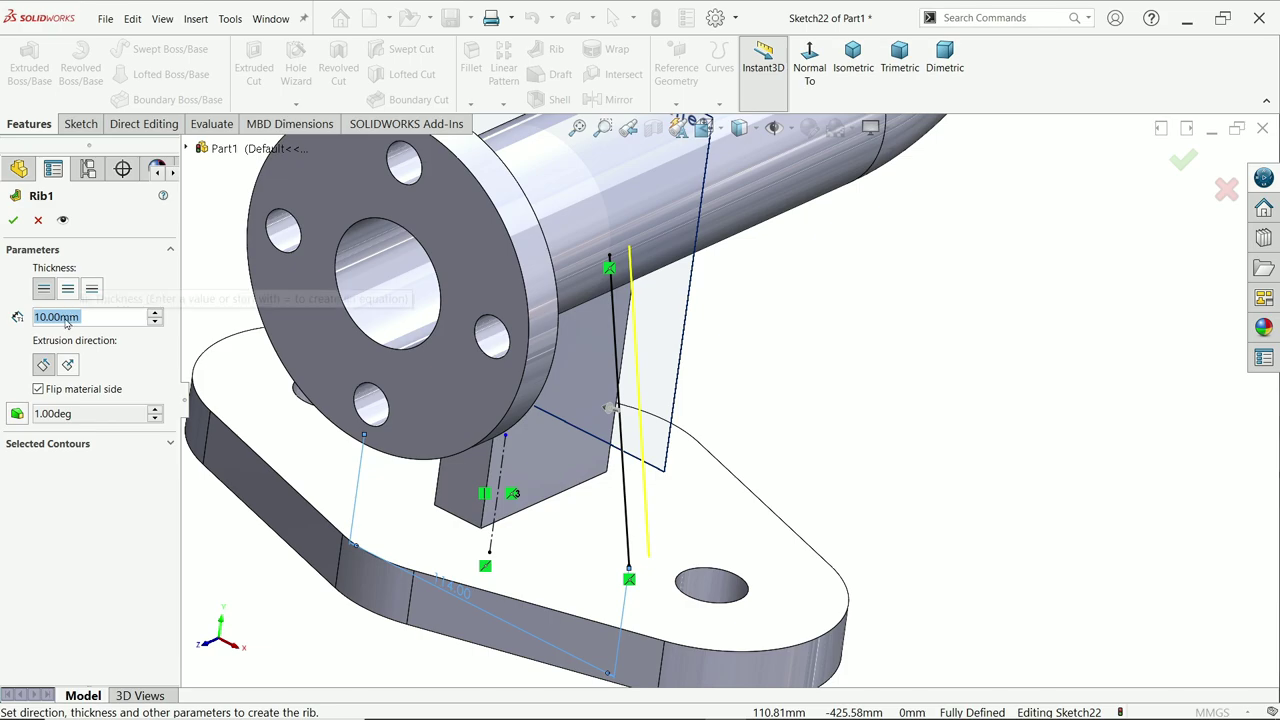
text(24)
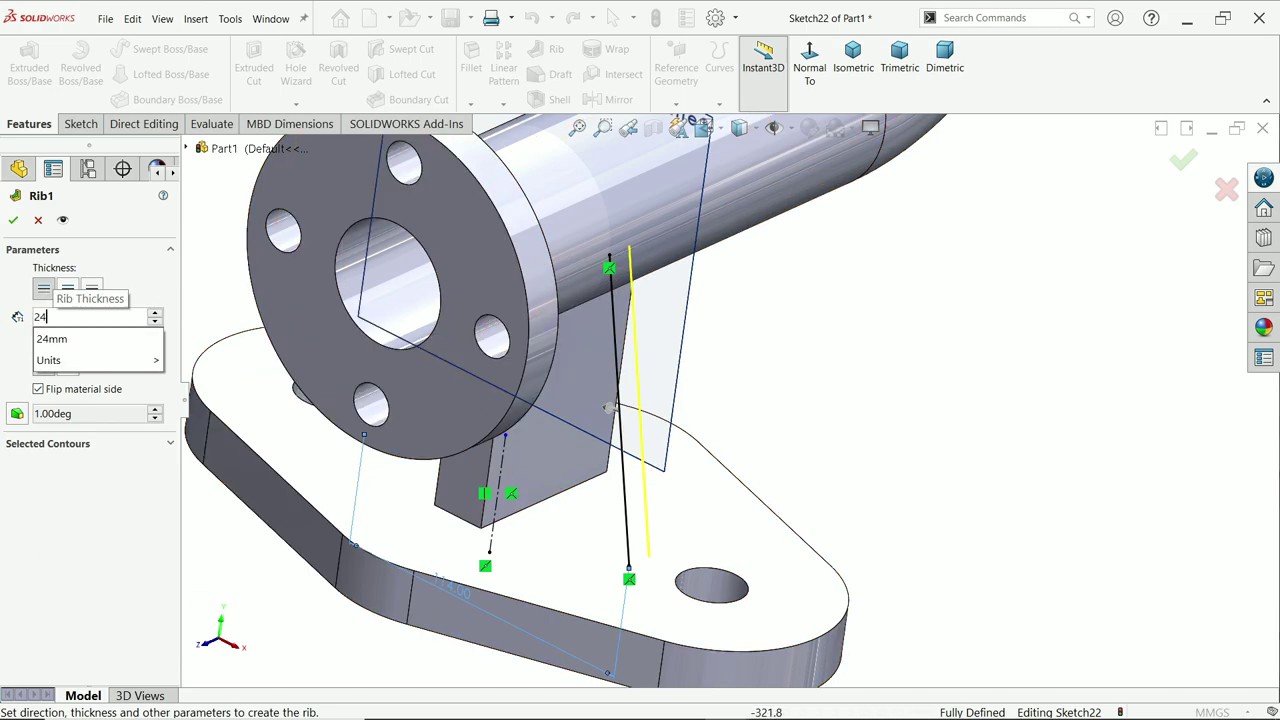
key(Return)
mouse_move(1121, 418)
middle_down()
mouse_move(1074, 391)
mouse_move(1102, 393)
middle_up()
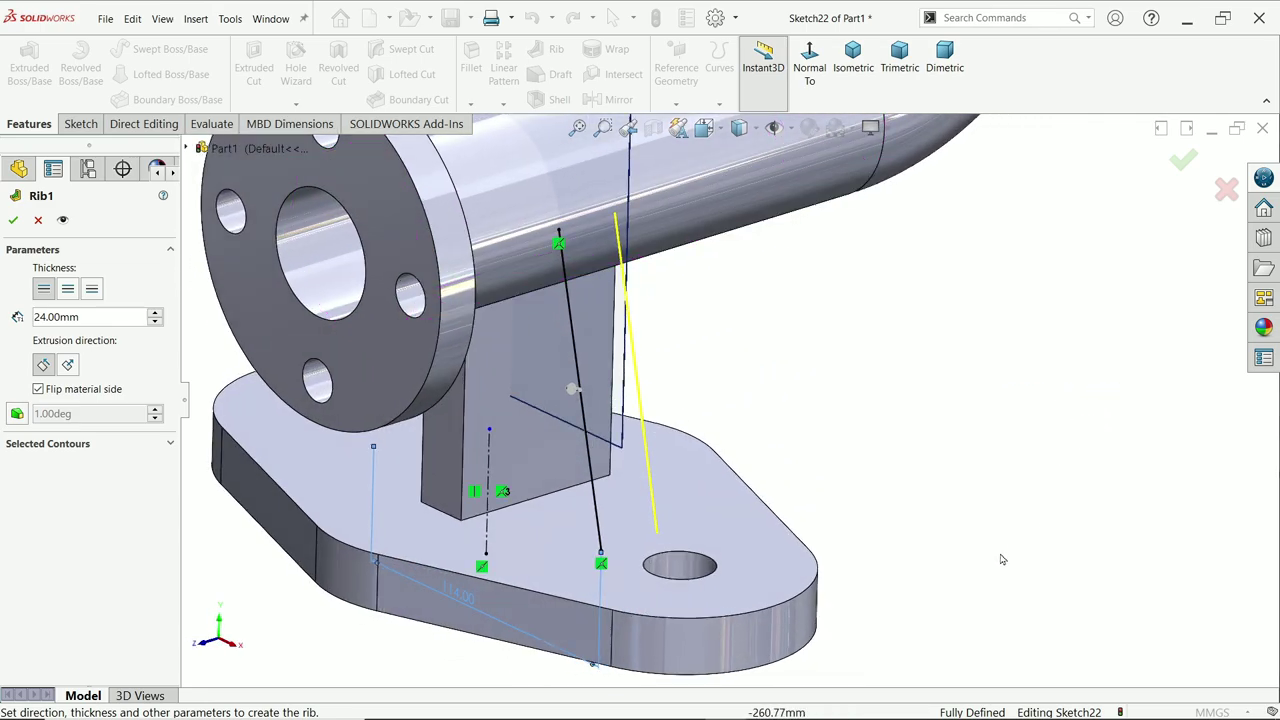
click(15, 220)
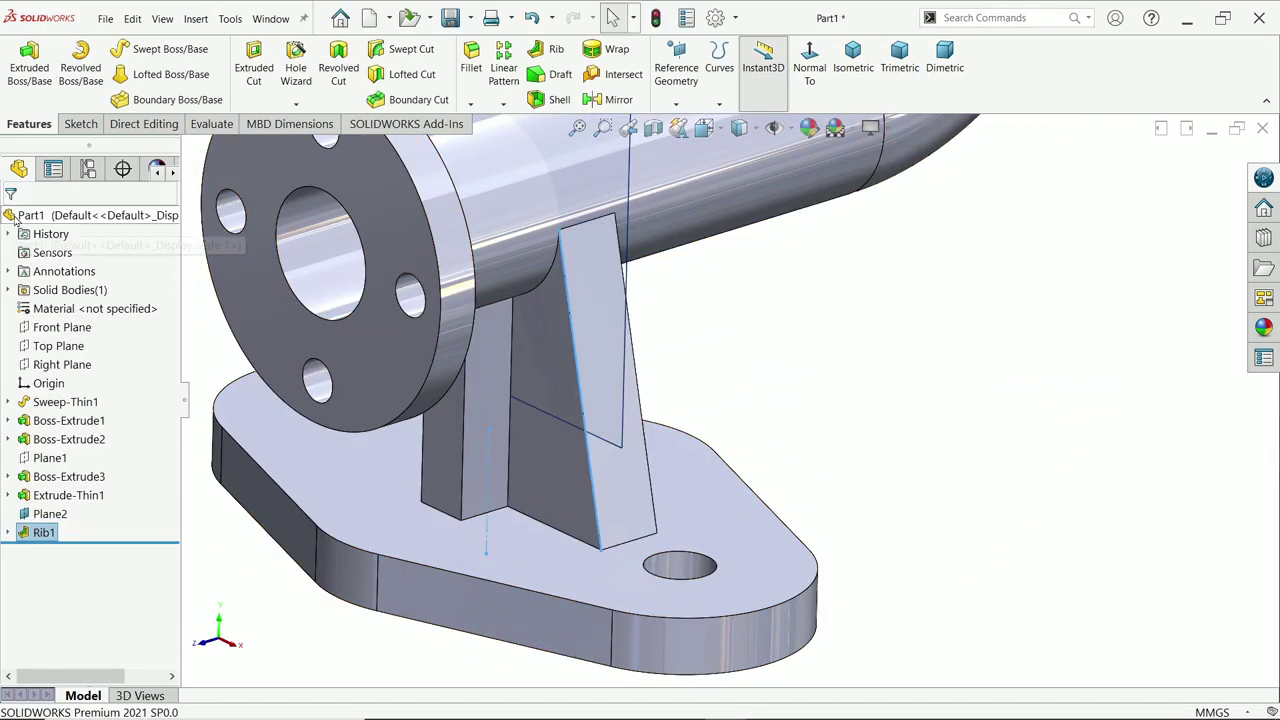
- Hide the offset plane that holds the rib sketch
middle_drag(780, 330, 830, 300)
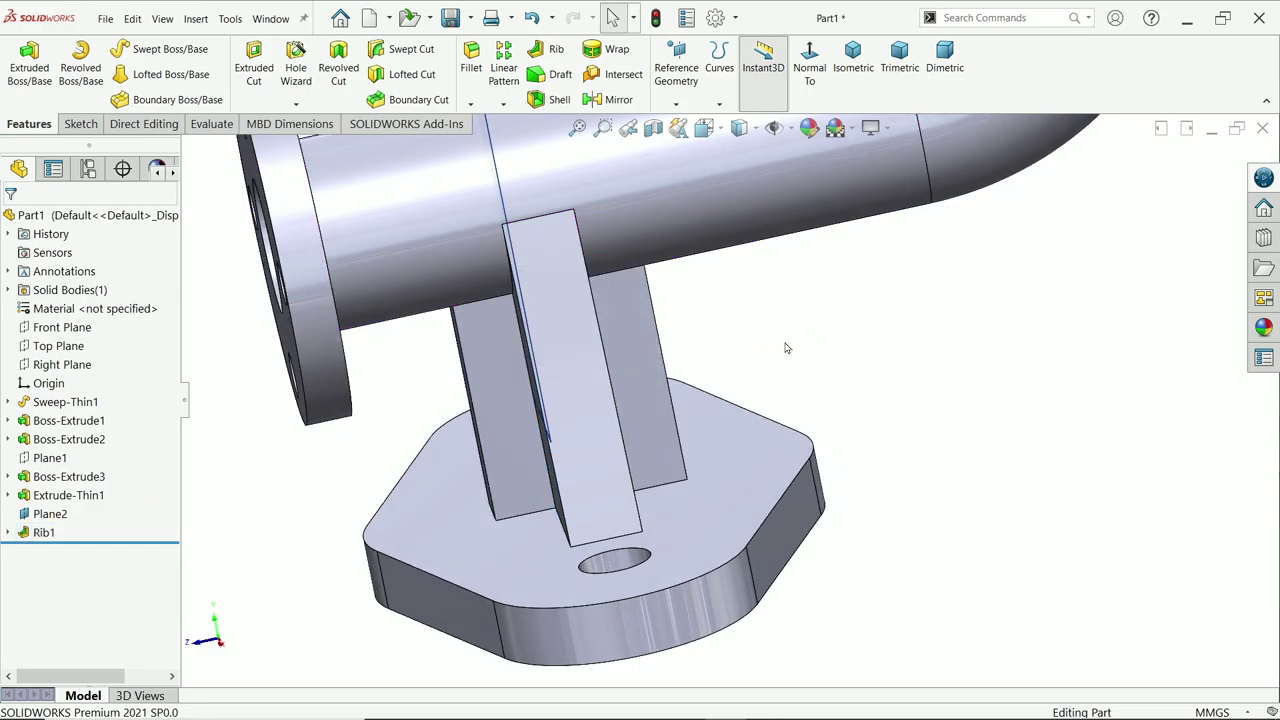
middle_drag(786, 348, 923, 337)
click(616, 300)
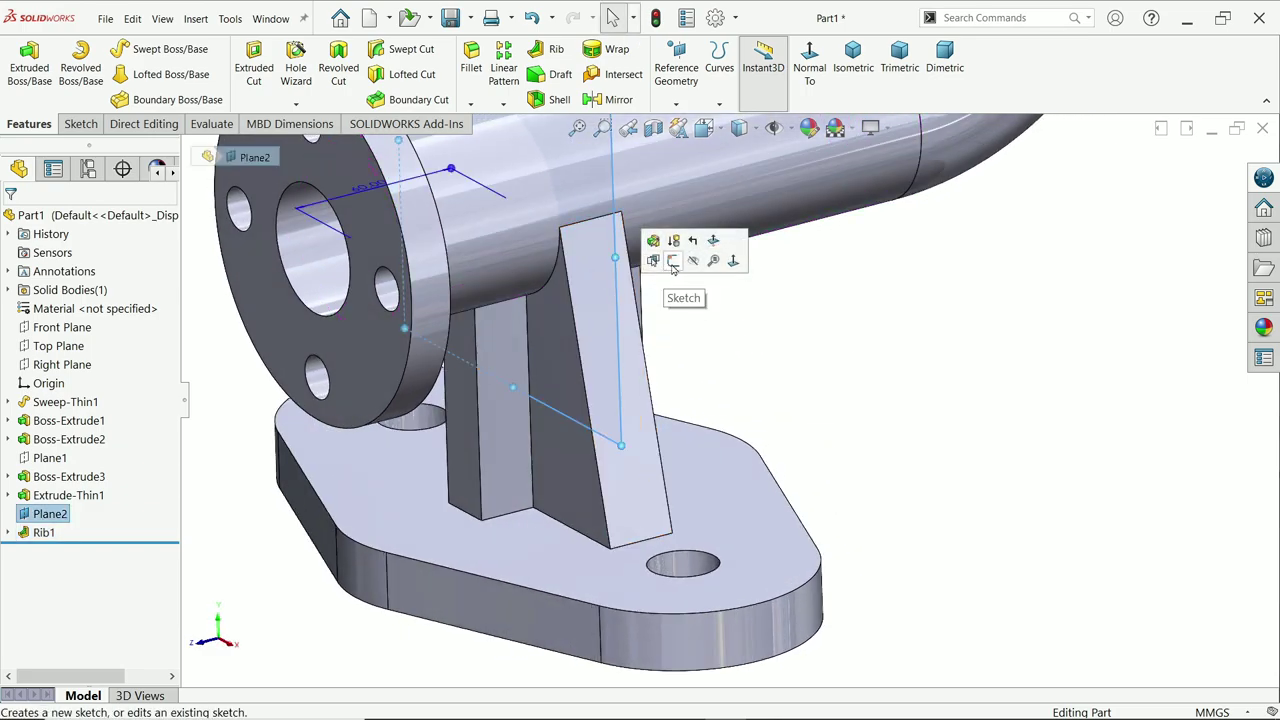
key(Escape)
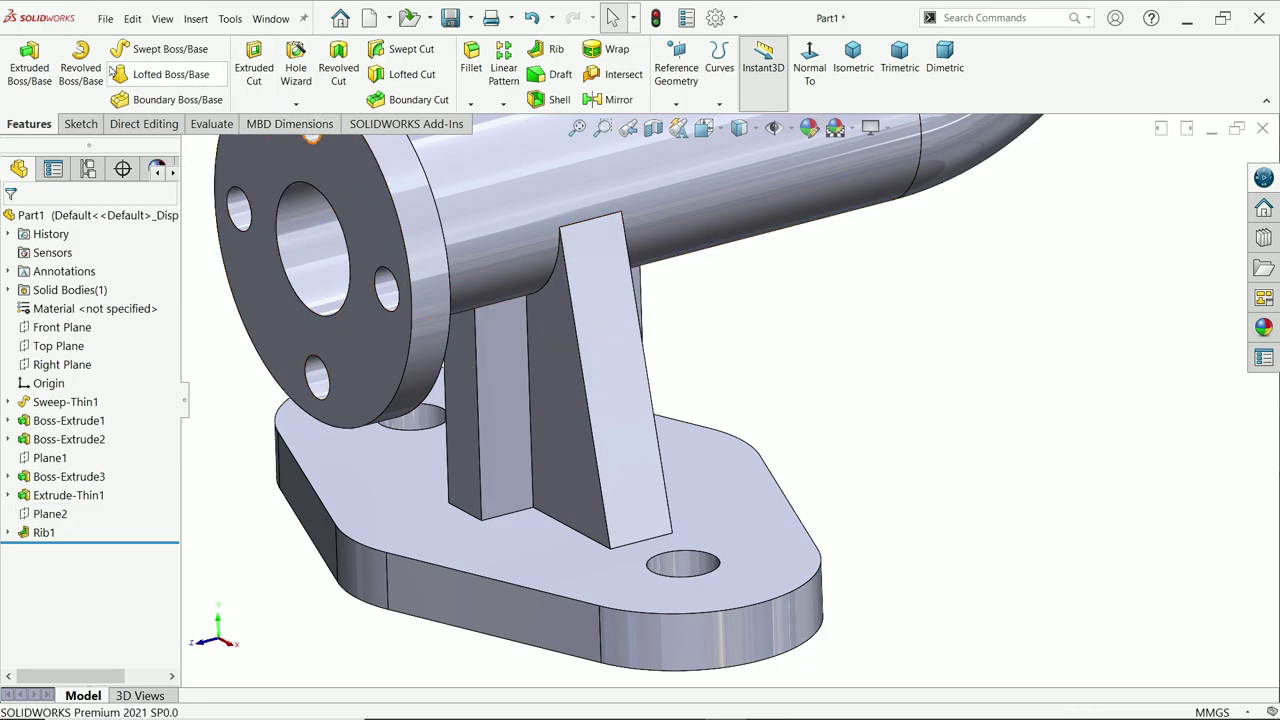
- Measure the rib's bottom front edge and the adjacent support's exposed bottom edge on the base plate
click(211, 123)
click(124, 60)
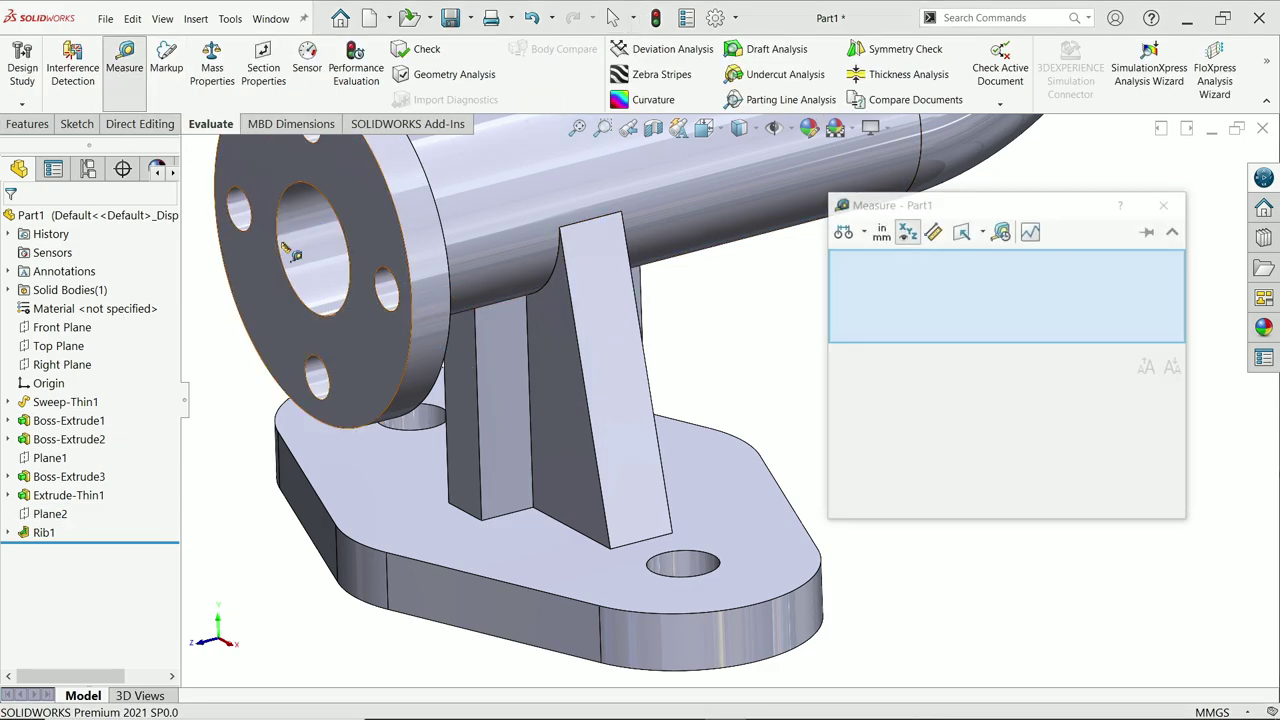
click(633, 543)
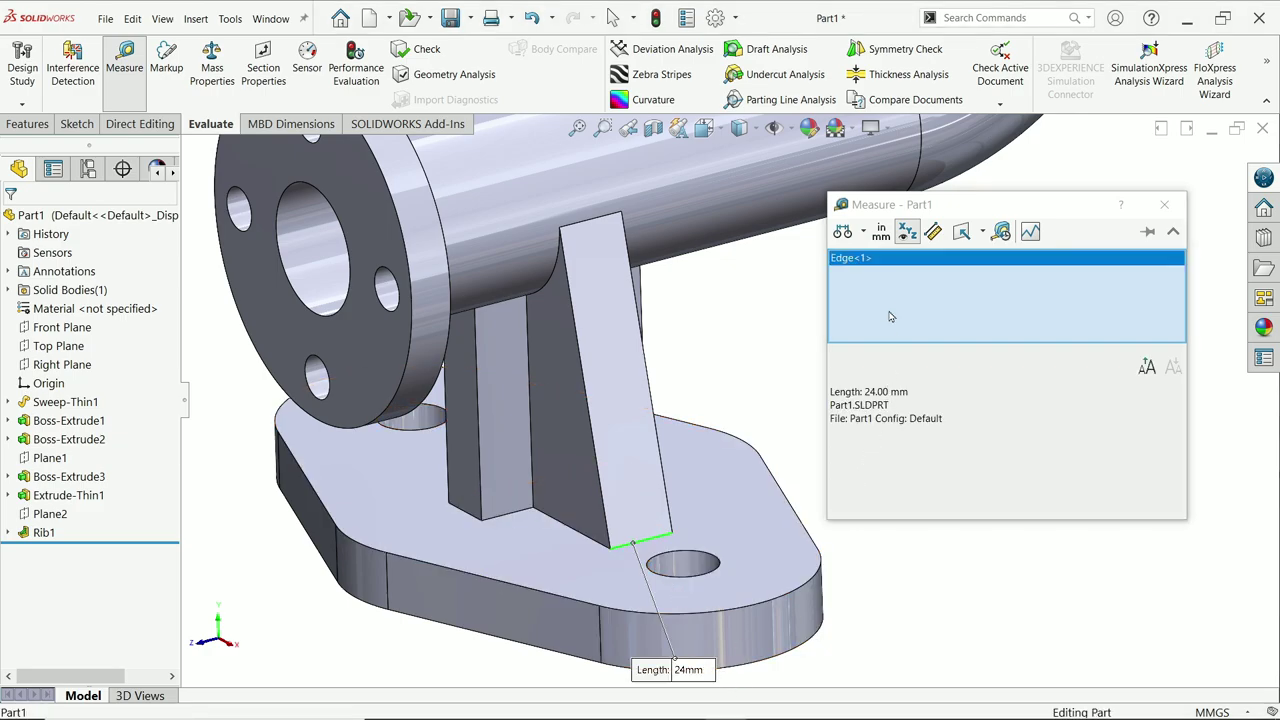
right_click(890, 317)
click(930, 292)
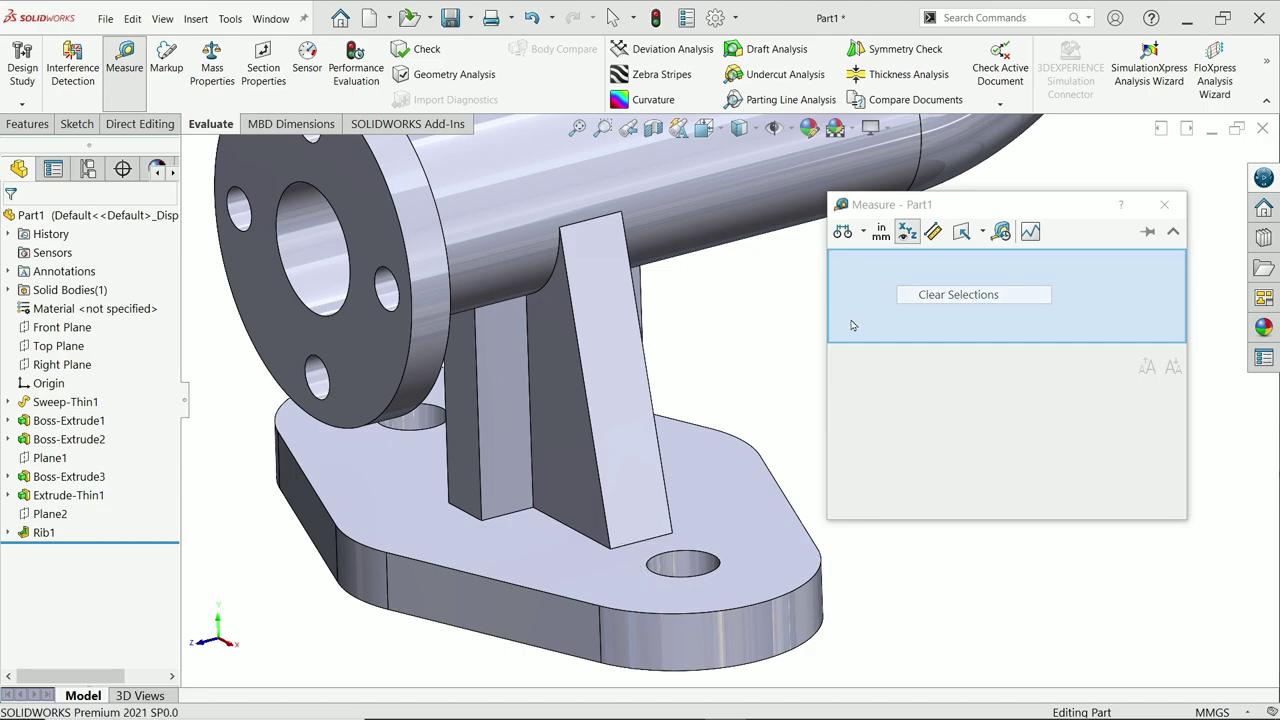
click(507, 514)
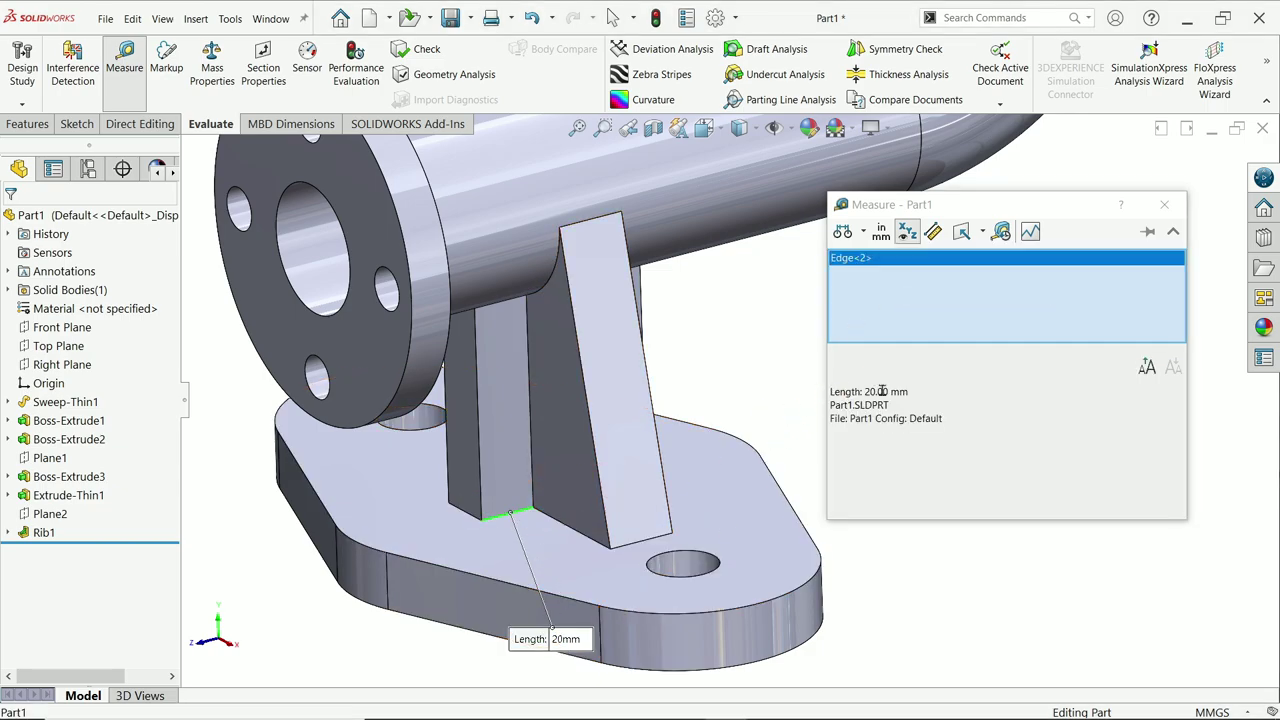
click(1164, 204)
- Measure the distance from the rib's upper corner to the circular edge where the pipe meets the flange
middle_drag(734, 346, 614, 280)
scroll(614, 276, down, 4)
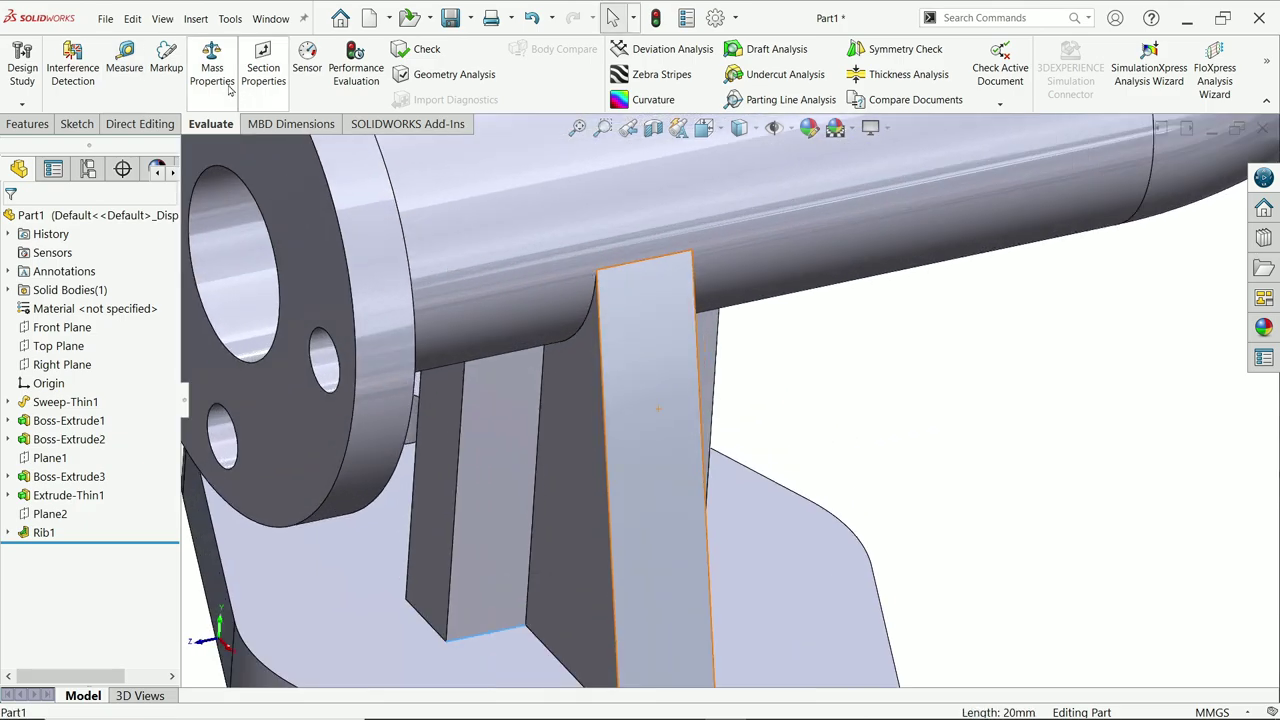
click(124, 60)
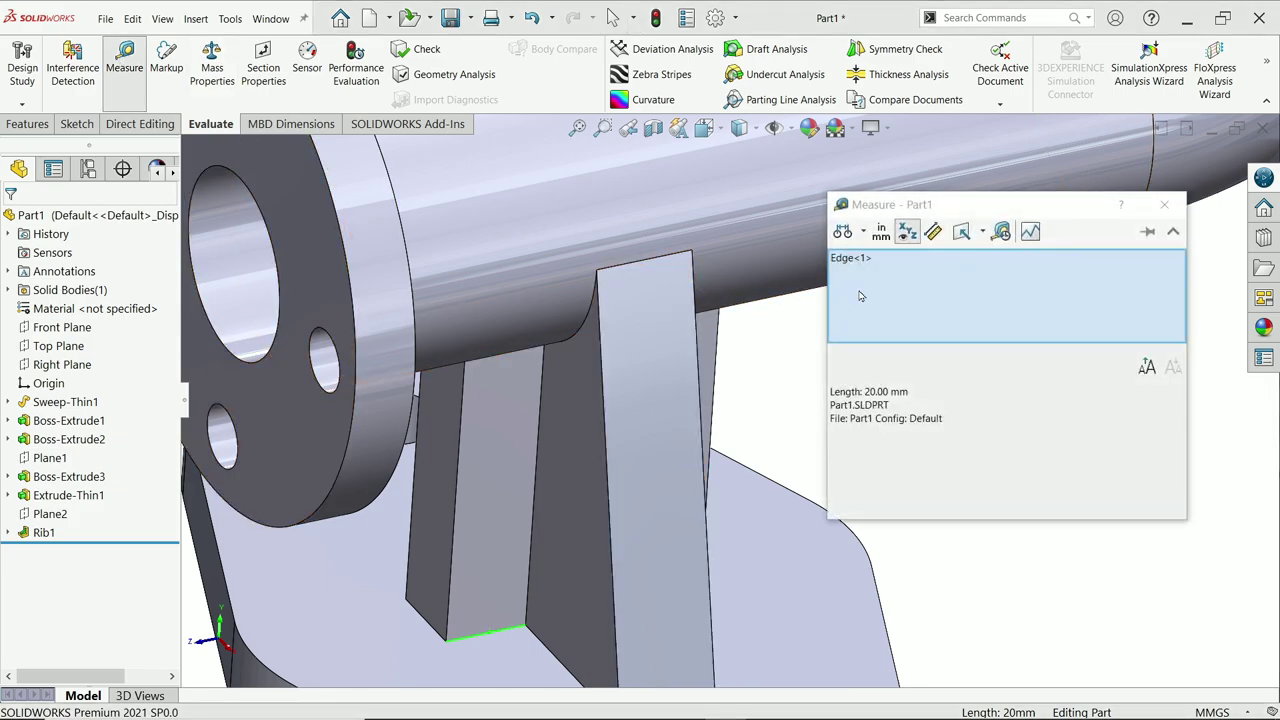
right_click(860, 292)
click(905, 300)
click(598, 272)
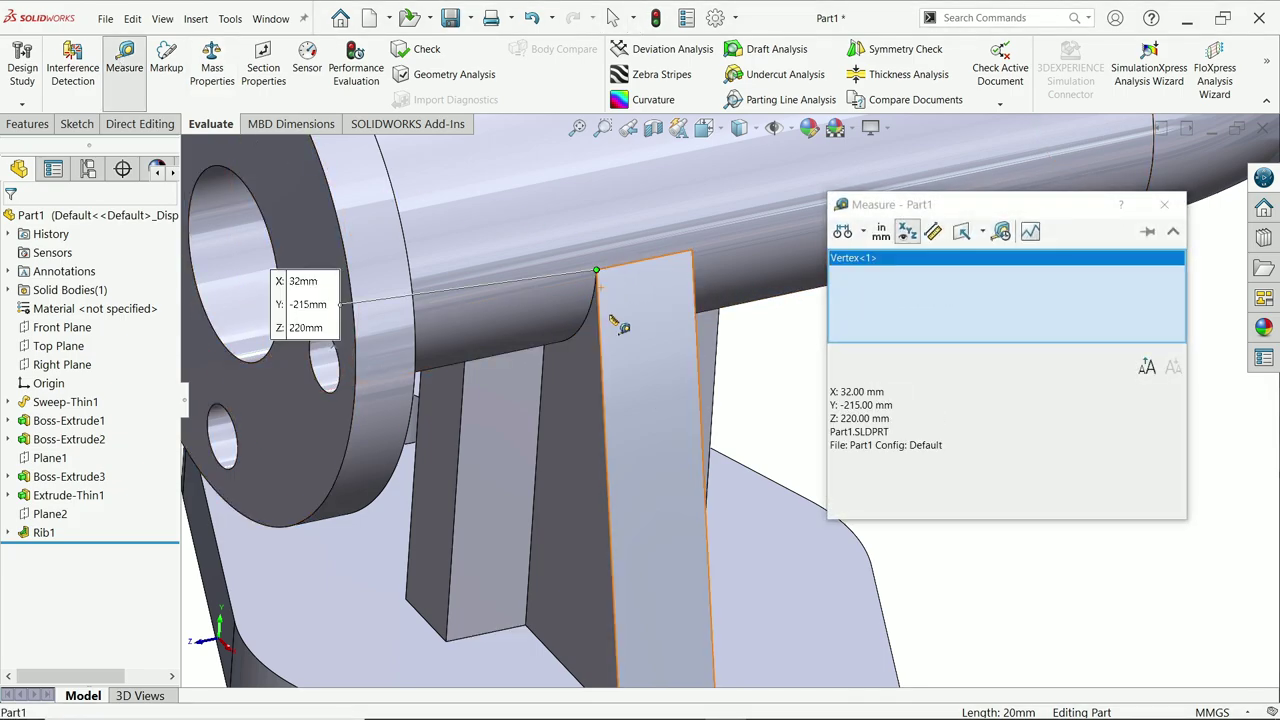
middle_drag(598, 280, 355, 370)
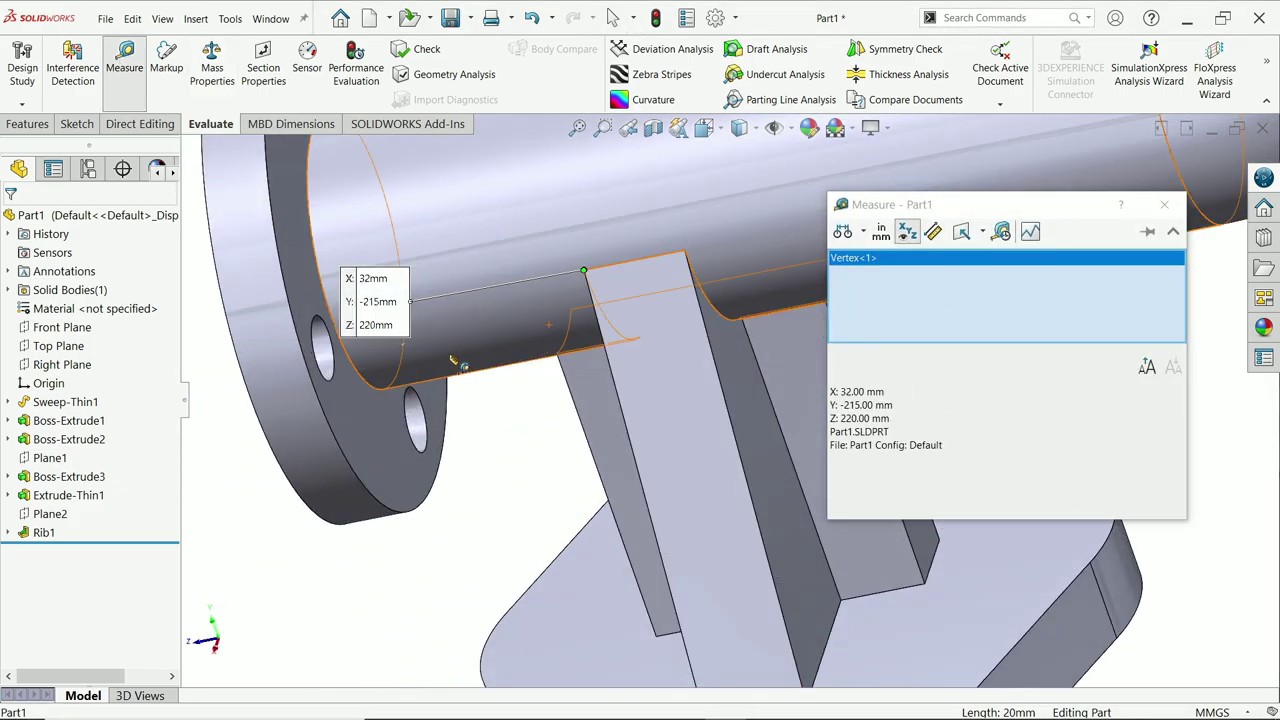
click(355, 370)
drag(472, 426, 527, 451)
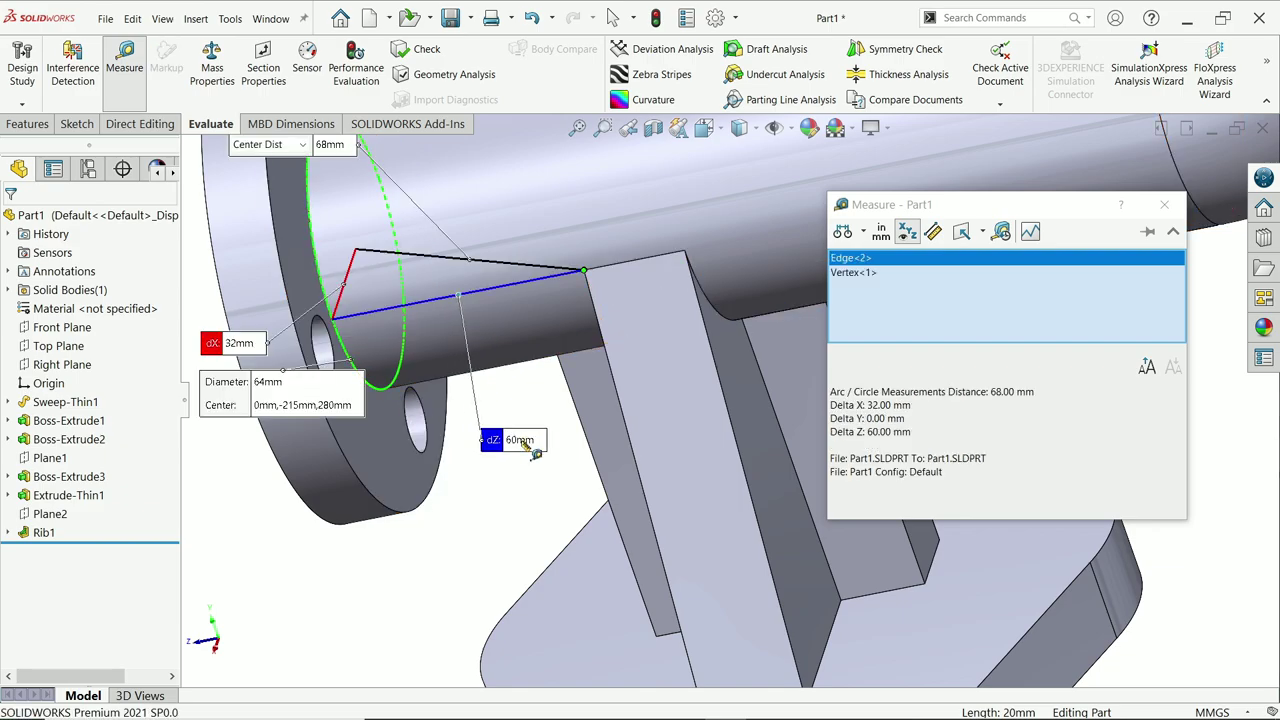
click(1167, 210)
- Start a sketch on the base plate's top face and view it from above
scroll(1000, 270, up, 5)
middle_drag(903, 403, 989, 363)
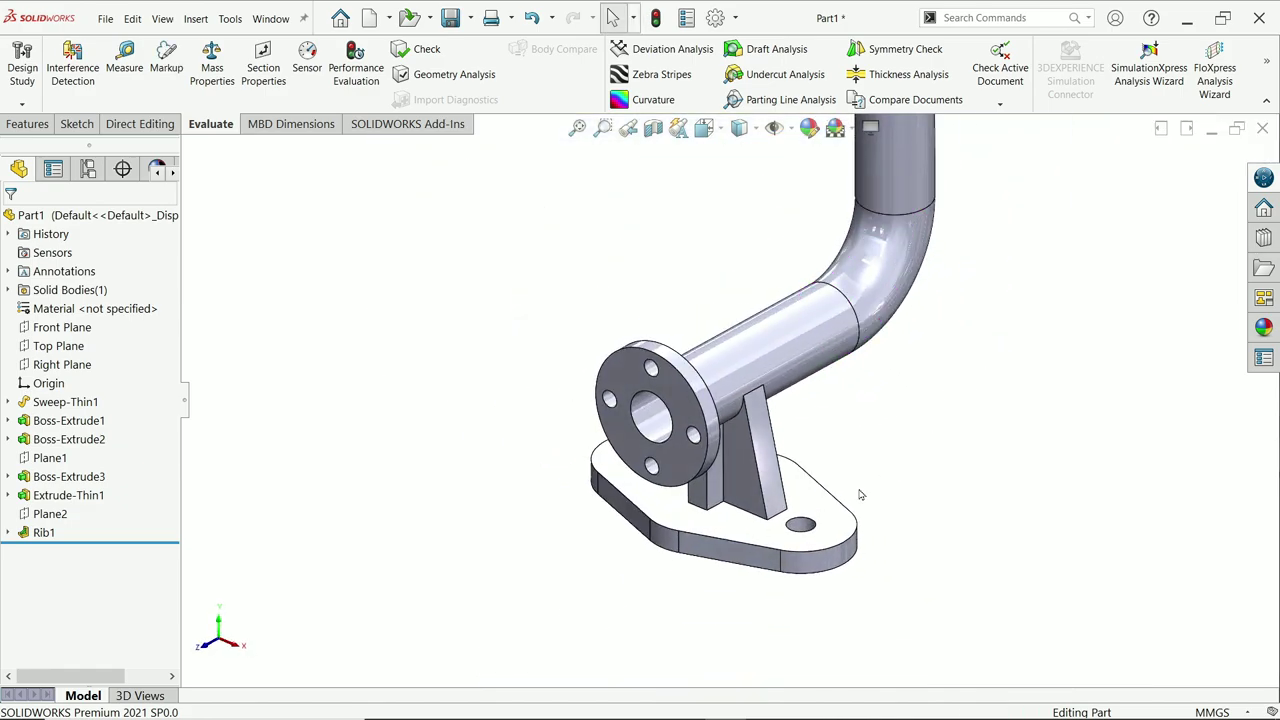
scroll(860, 494, down, 3)
click(775, 482)
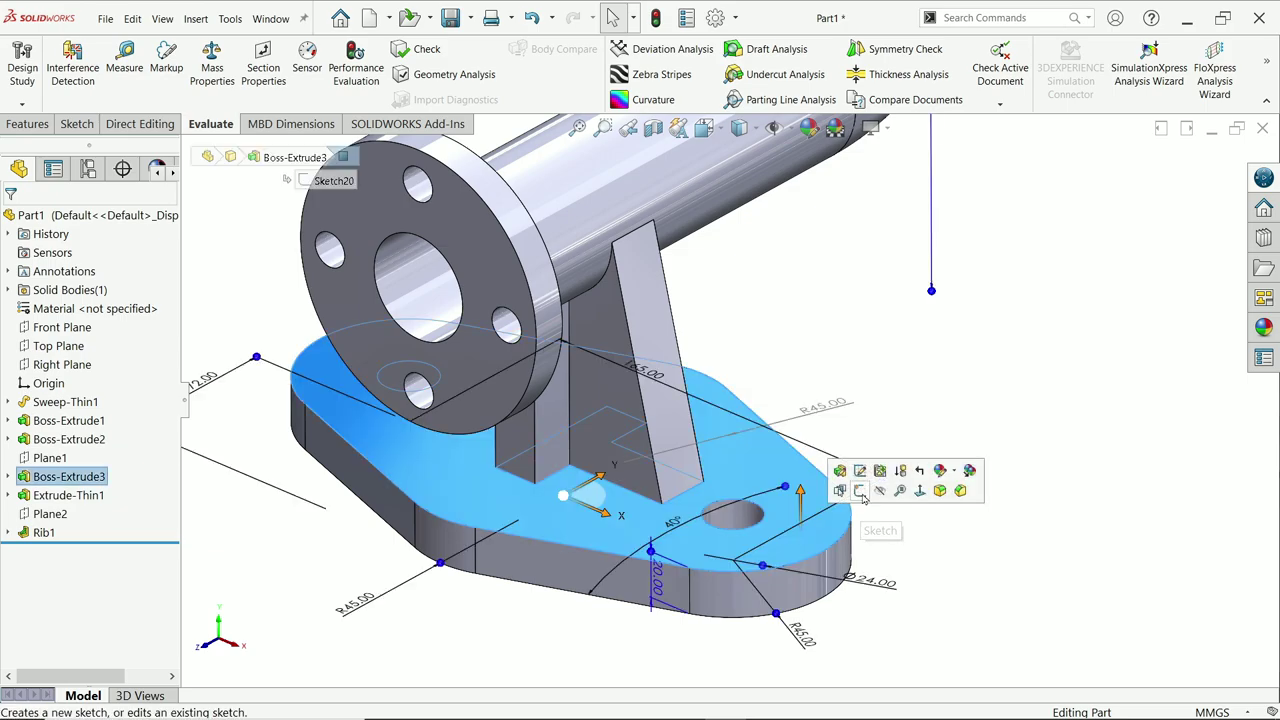
click(843, 481)
scroll(814, 555, down, 2)
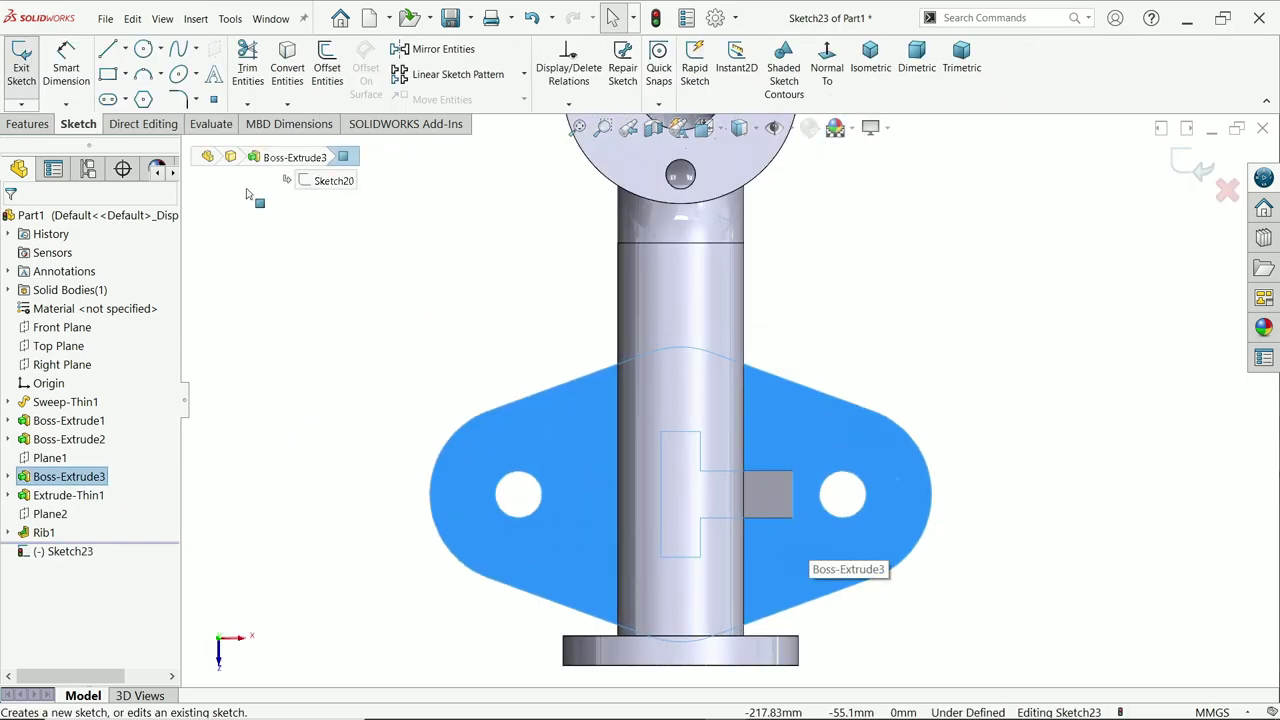
- Draw a circle concentric with each of the base plate's two holes, about 43 mm and 45 mm in diameter
click(143, 49)
scroll(840, 535, down, 2)
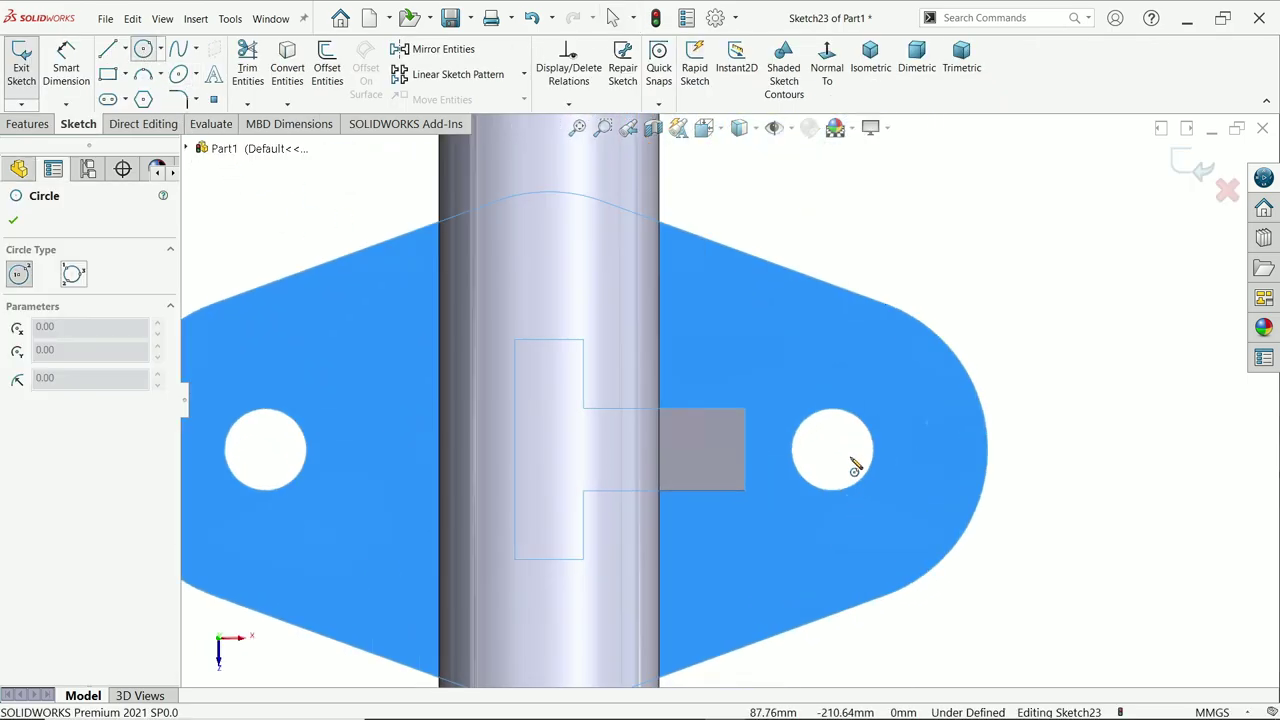
click(833, 452)
click(880, 393)
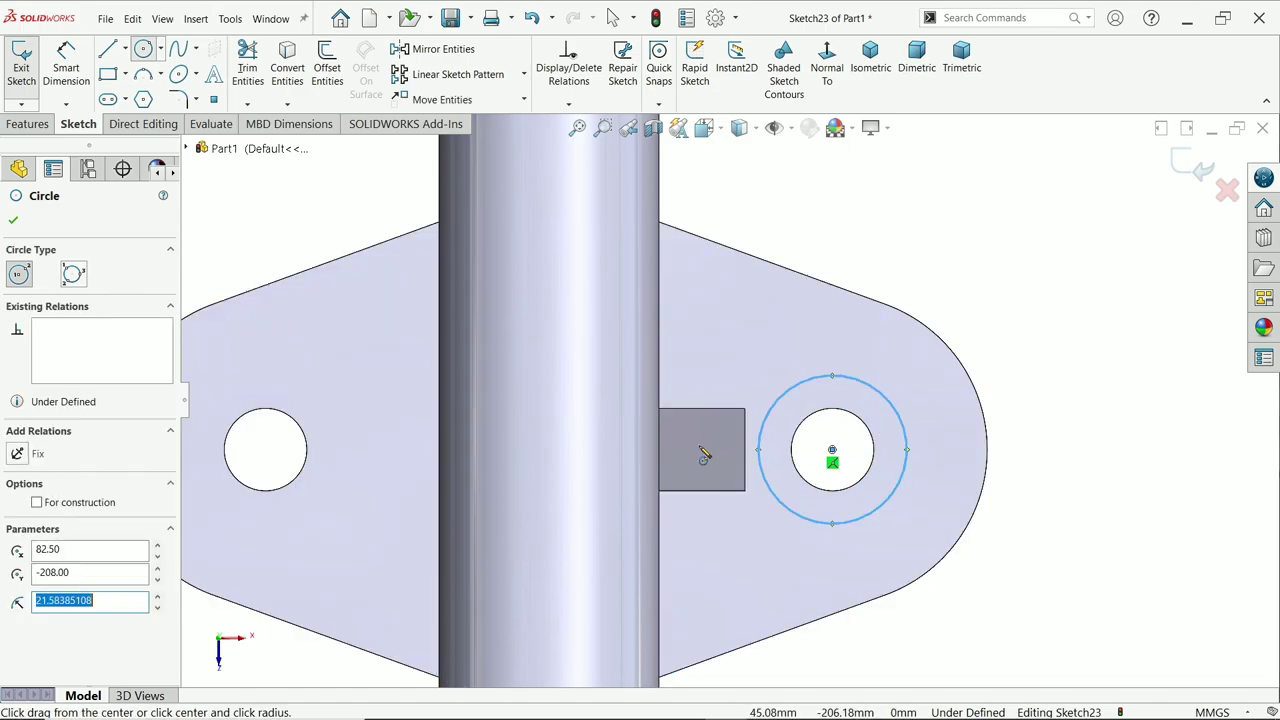
click(266, 452)
click(295, 379)
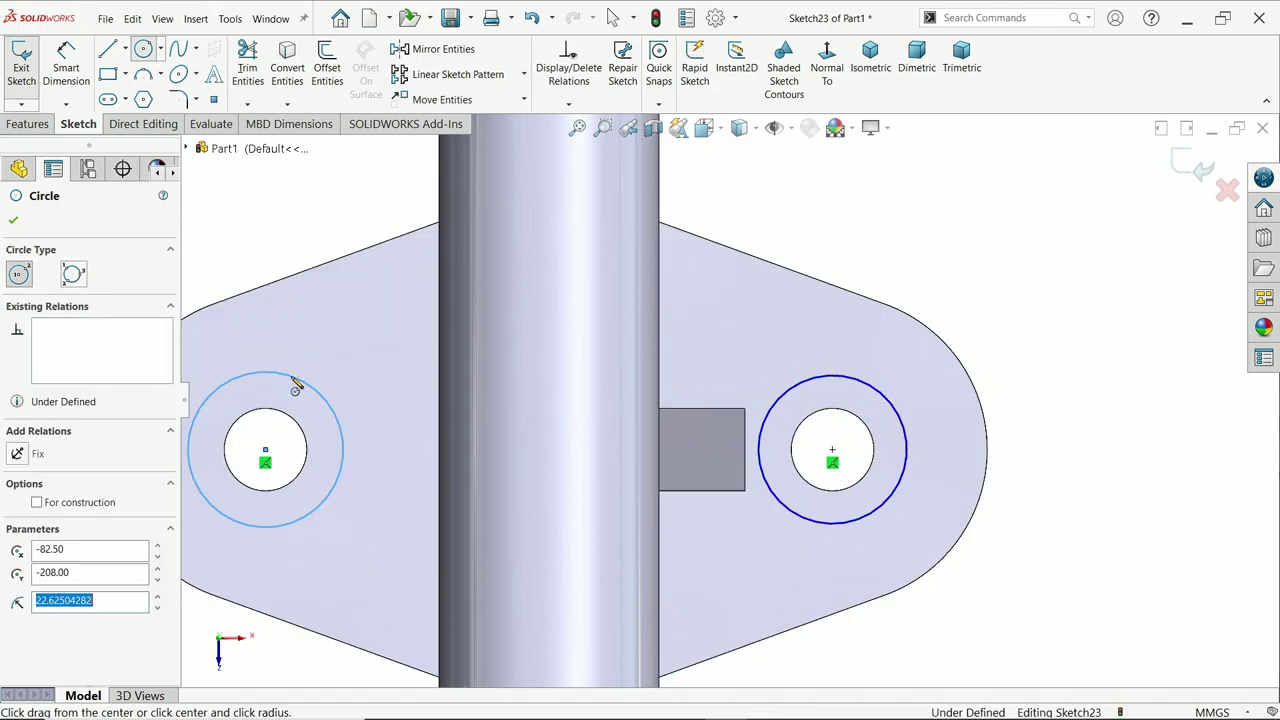
click(12, 225)
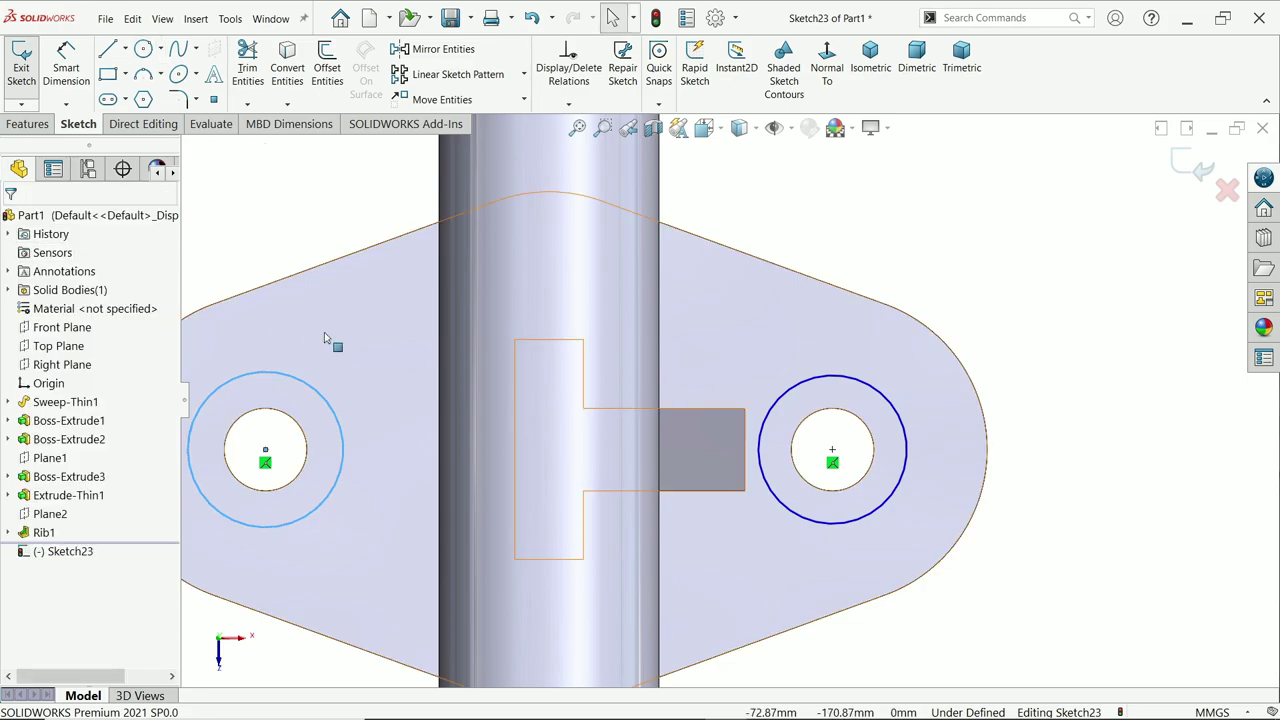
- Make the two circles around the base holes equal and set their diameter to 36 mm
ctrl+click(890, 503)
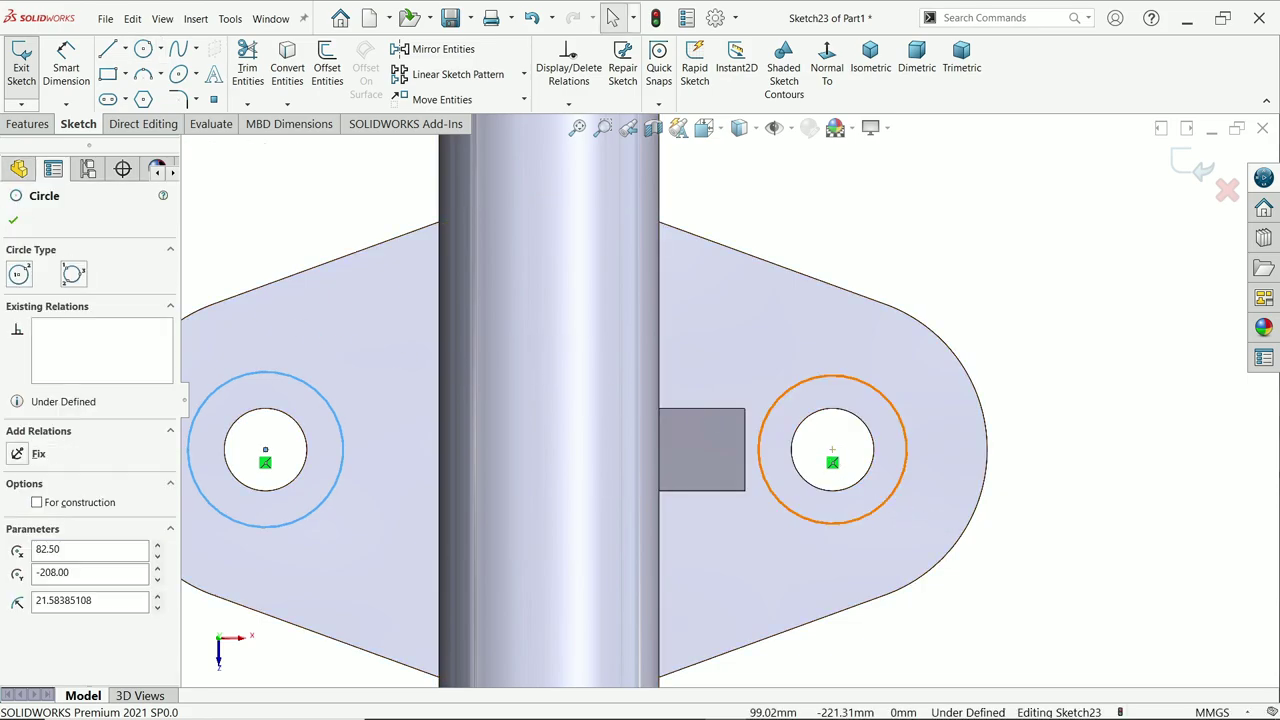
click(988, 436)
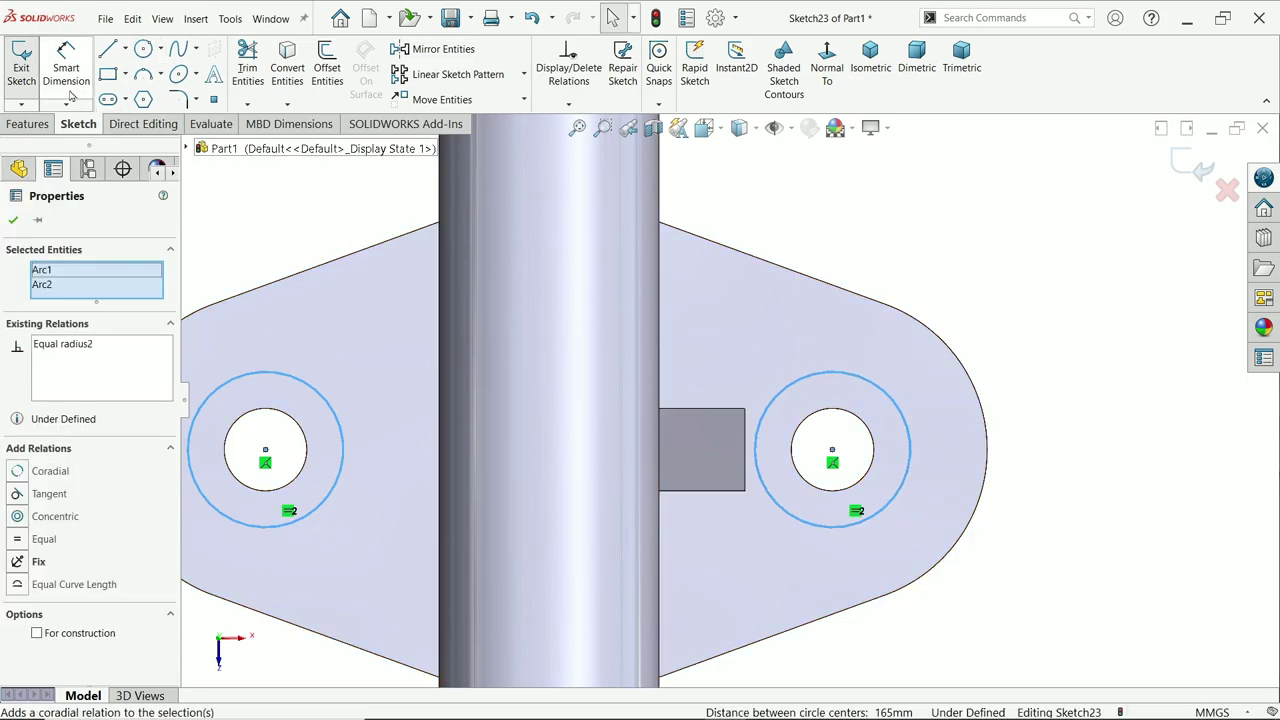
click(362, 197)
click(910, 442)
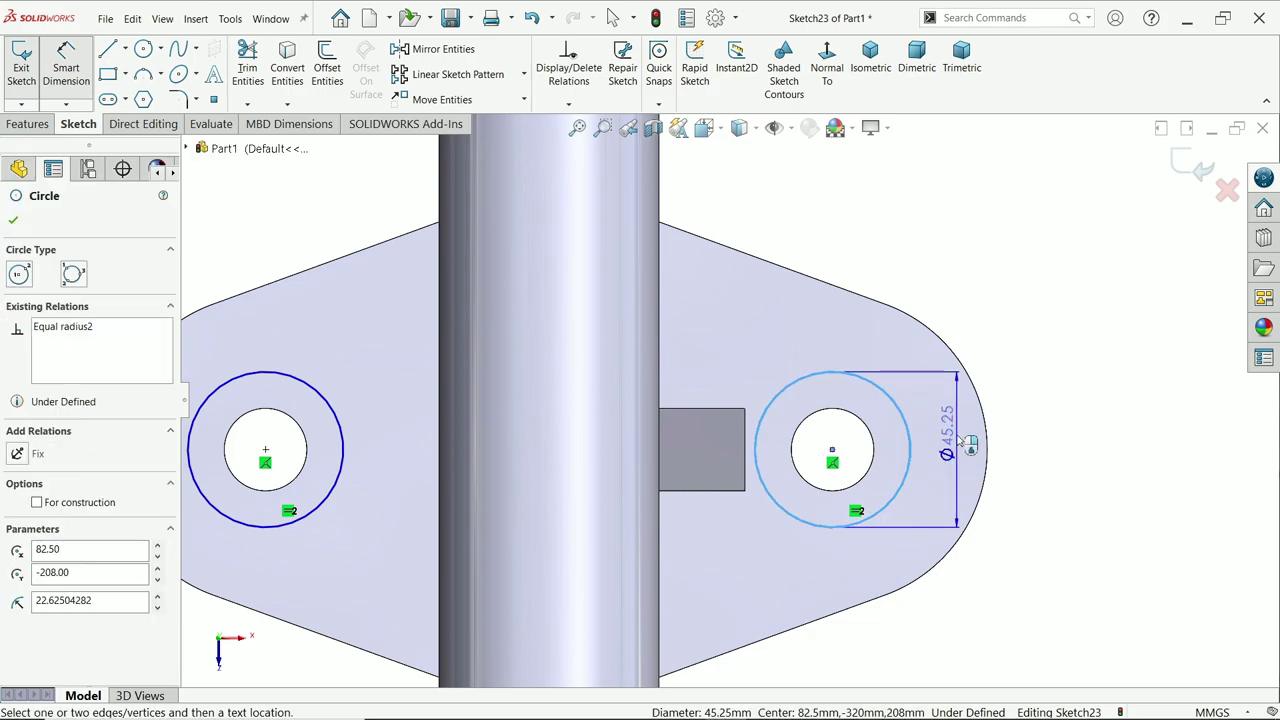
click(955, 432)
text(36)
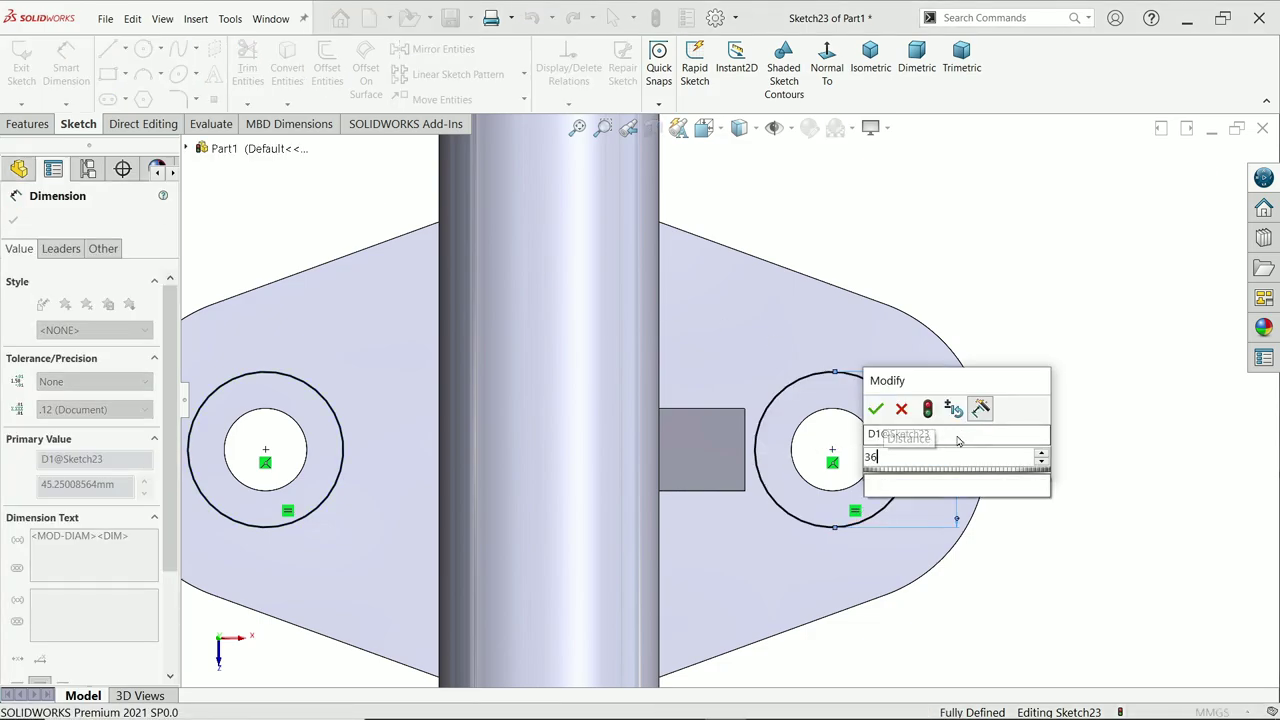
key(Return)
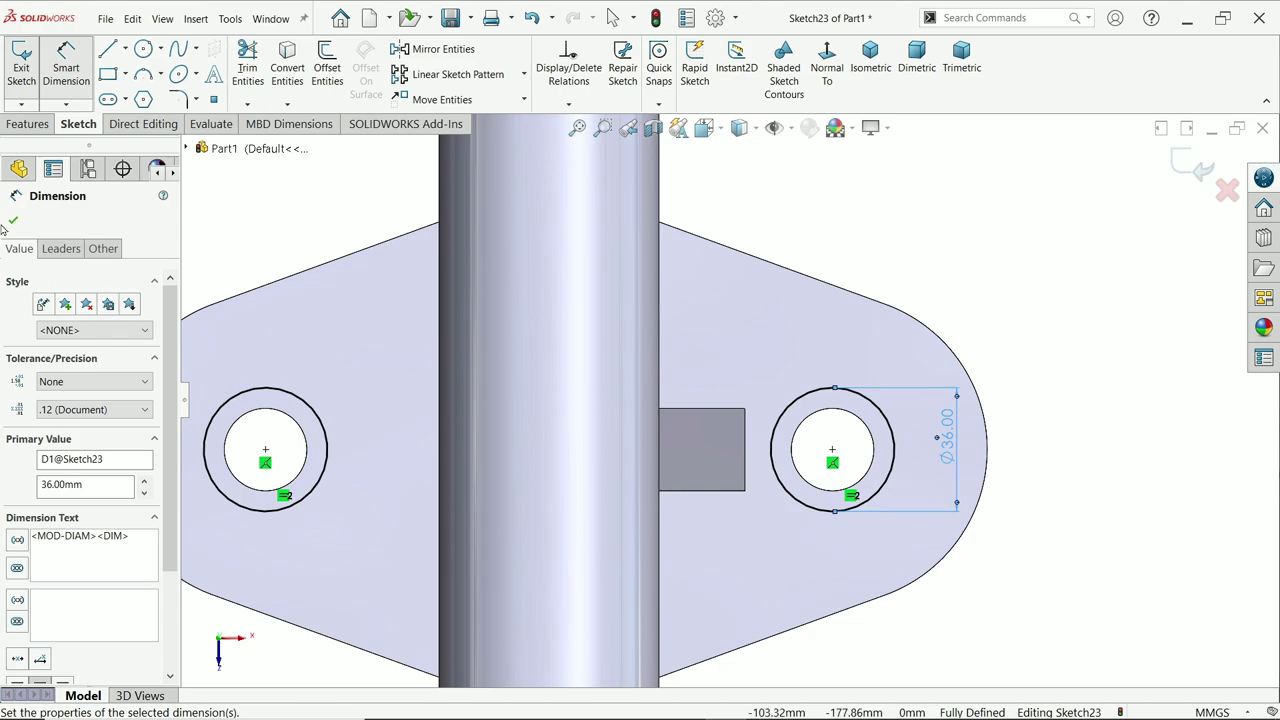
- Extrude the ring profiles around the base plate's two holes upward as Blind bosses 8 mm high, merged with the body
click(13, 222)
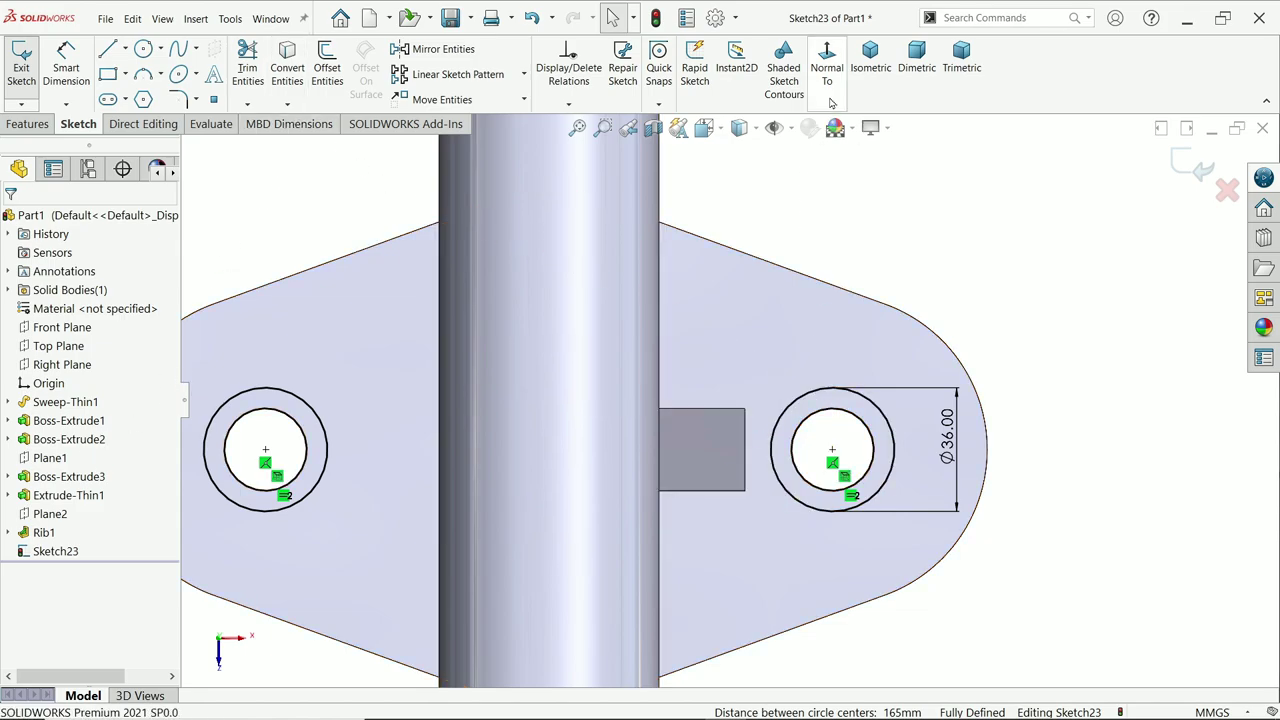
click(870, 60)
scroll(714, 572, down, 5)
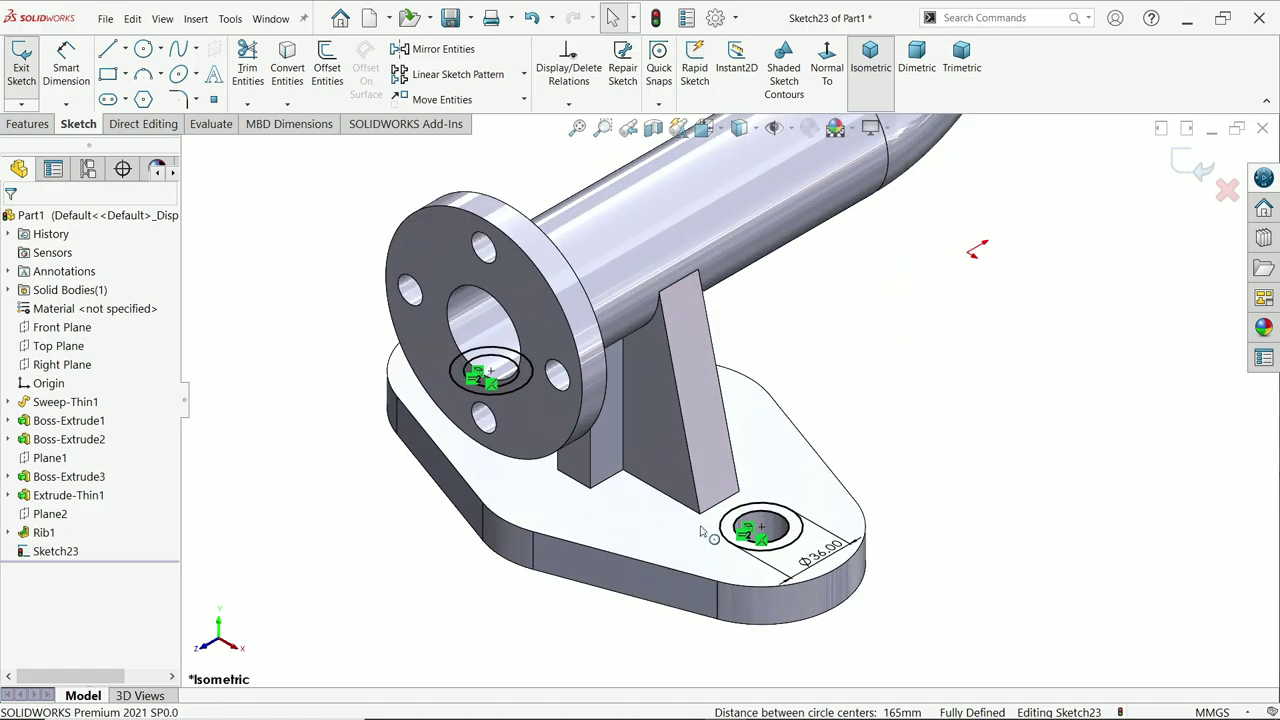
click(27, 123)
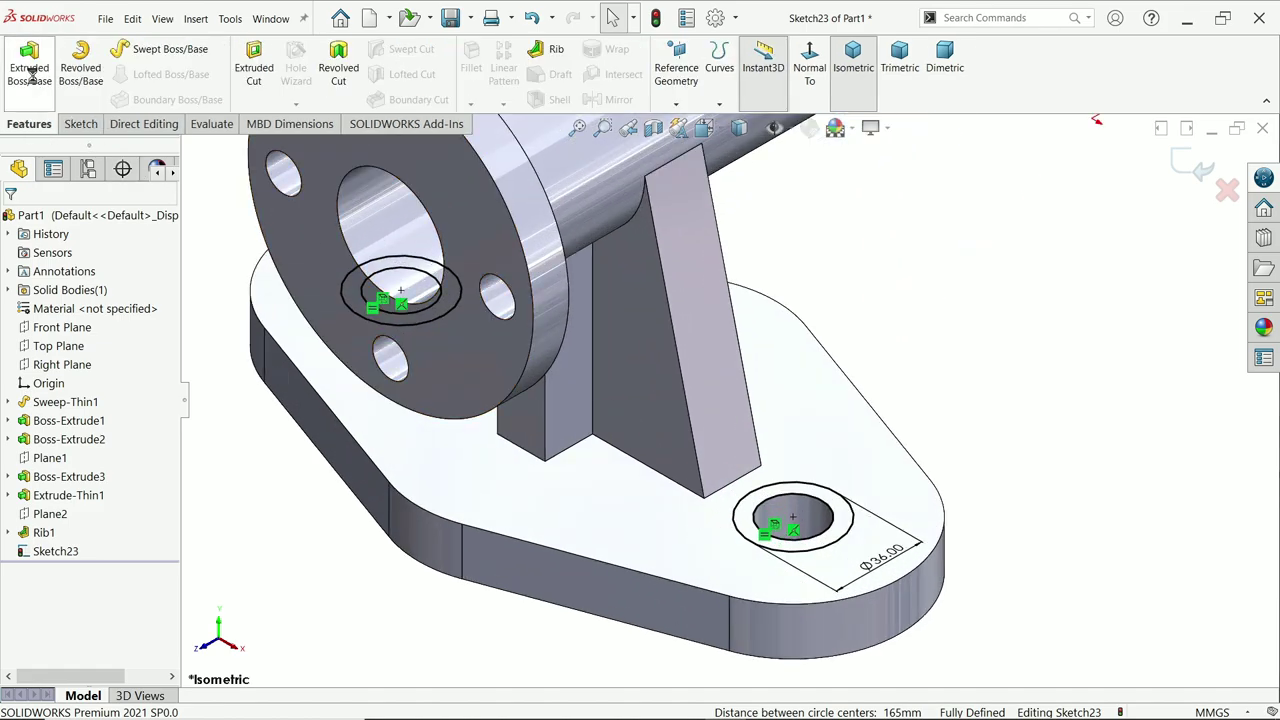
click(29, 67)
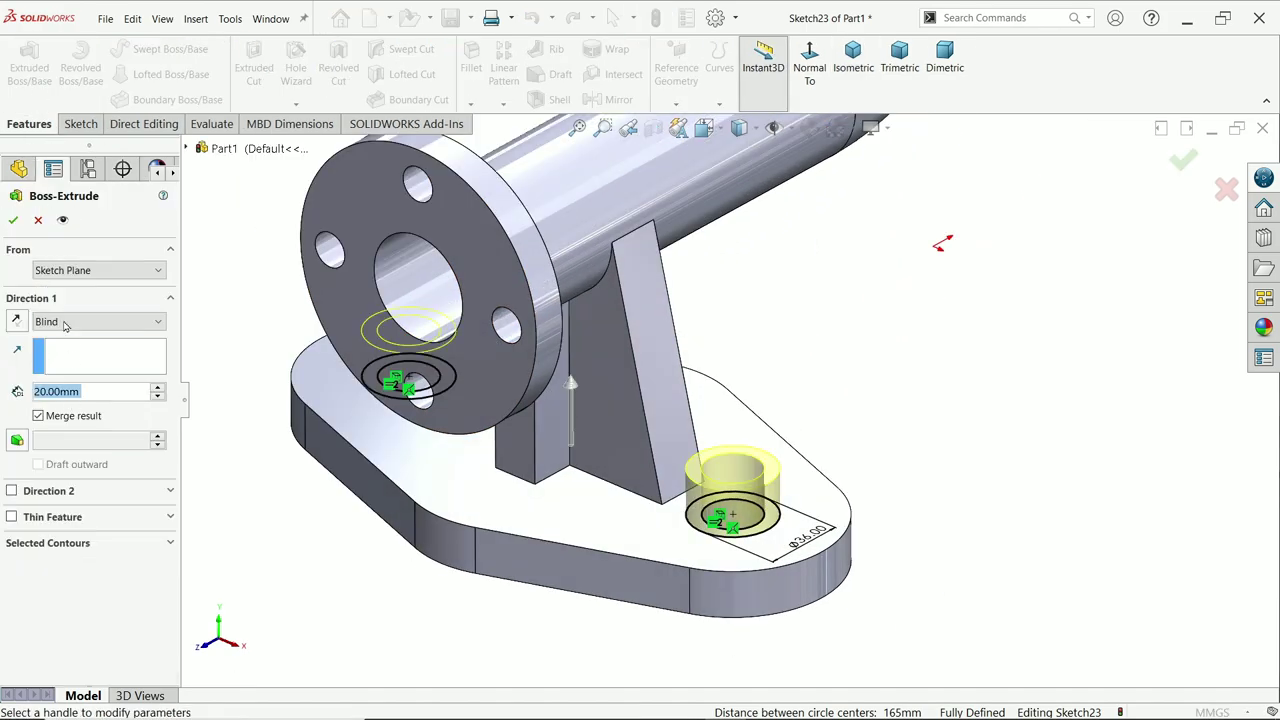
click(64, 323)
click(64, 323)
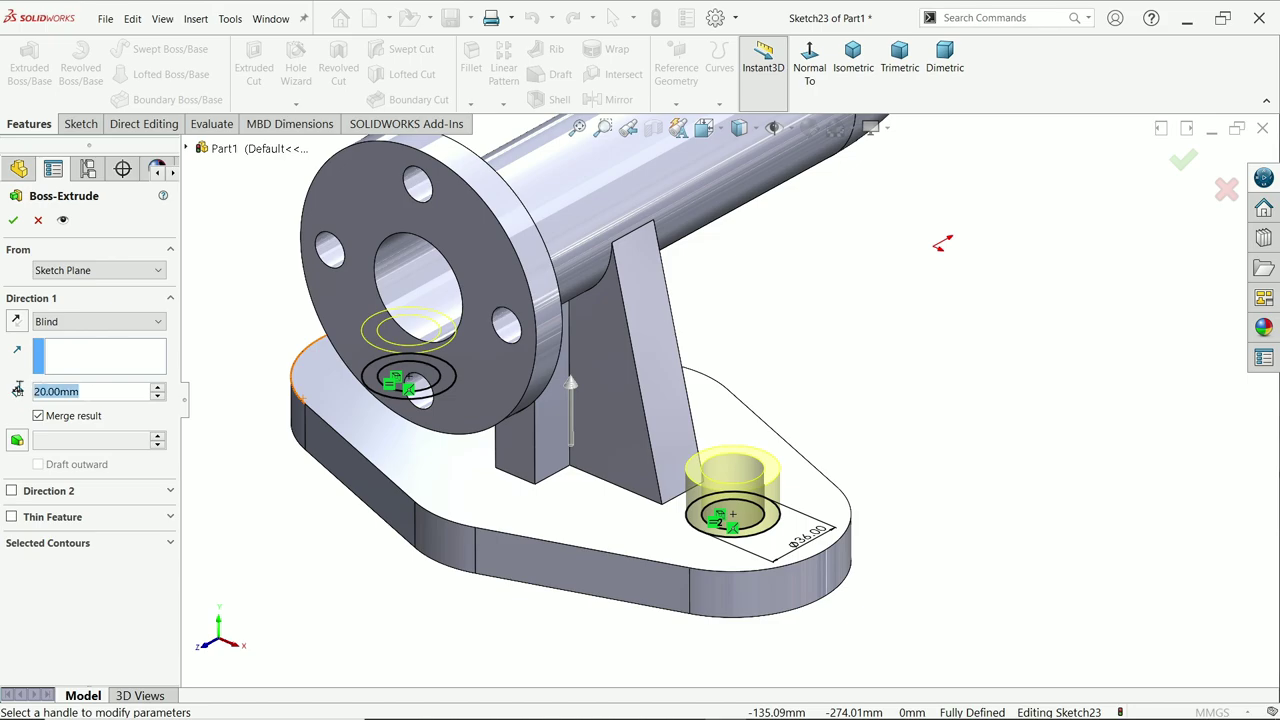
text(8)
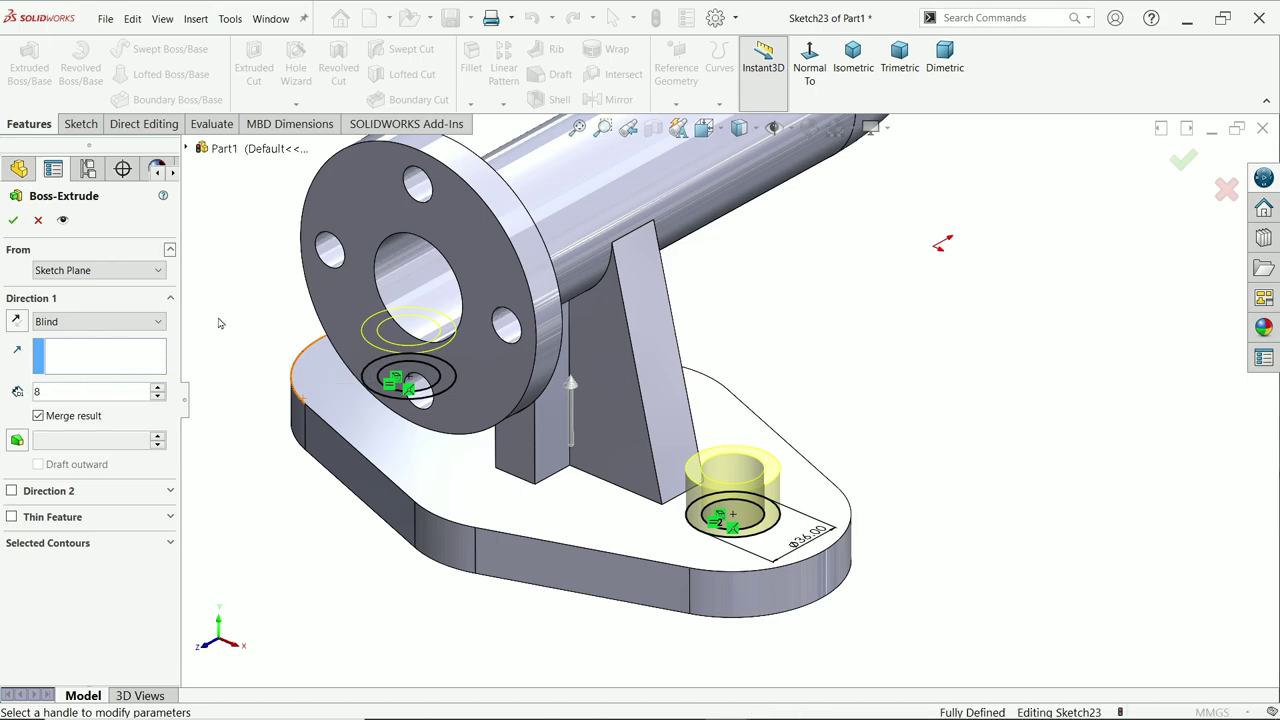
key(Return)
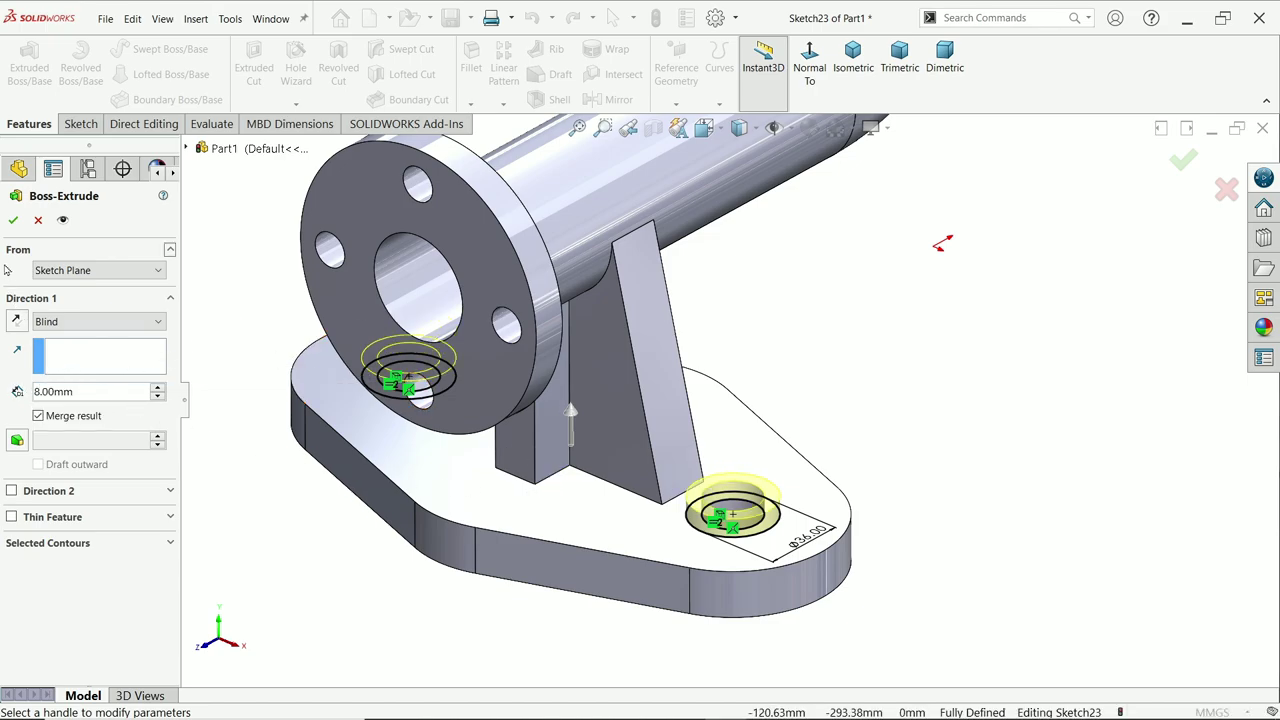
click(16, 224)
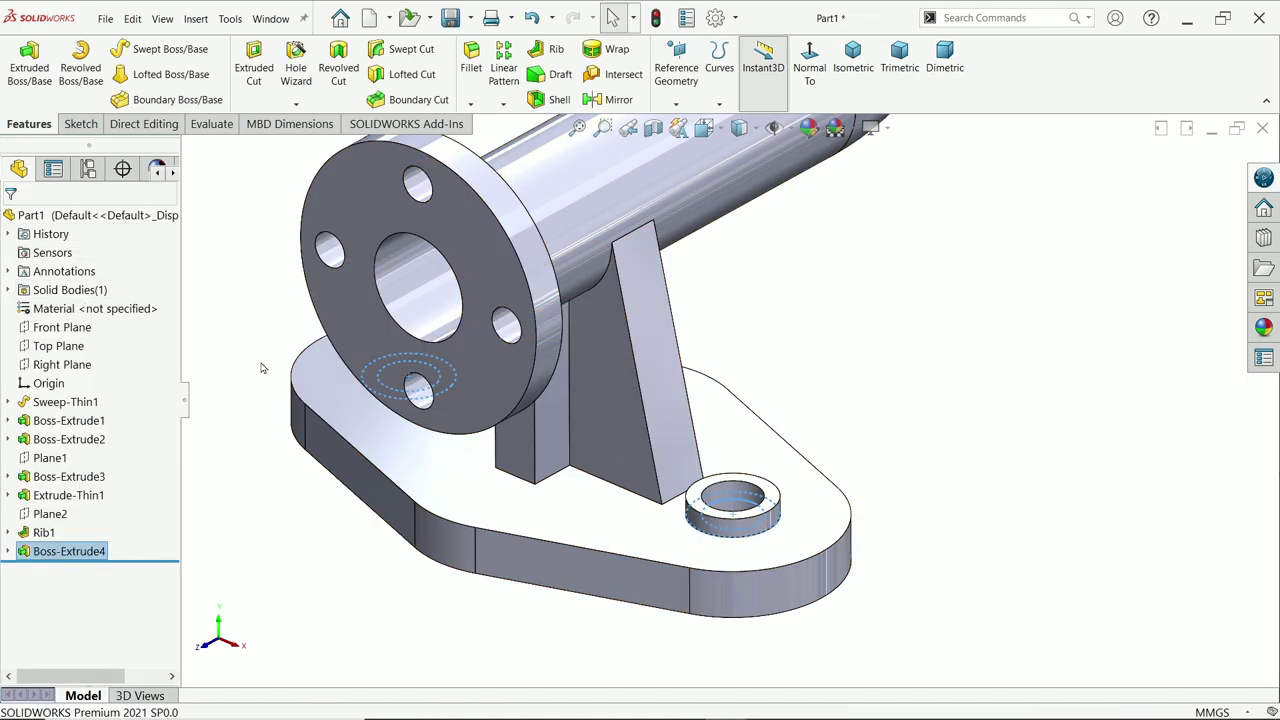
- Mirror the triangular rib about the Right Plane to the opposite side of the support
mouse_move(842, 390)
middle_down()
mouse_move(831, 375)
mouse_move(828, 403)
mouse_move(903, 403)
mouse_move(827, 403)
middle_up()
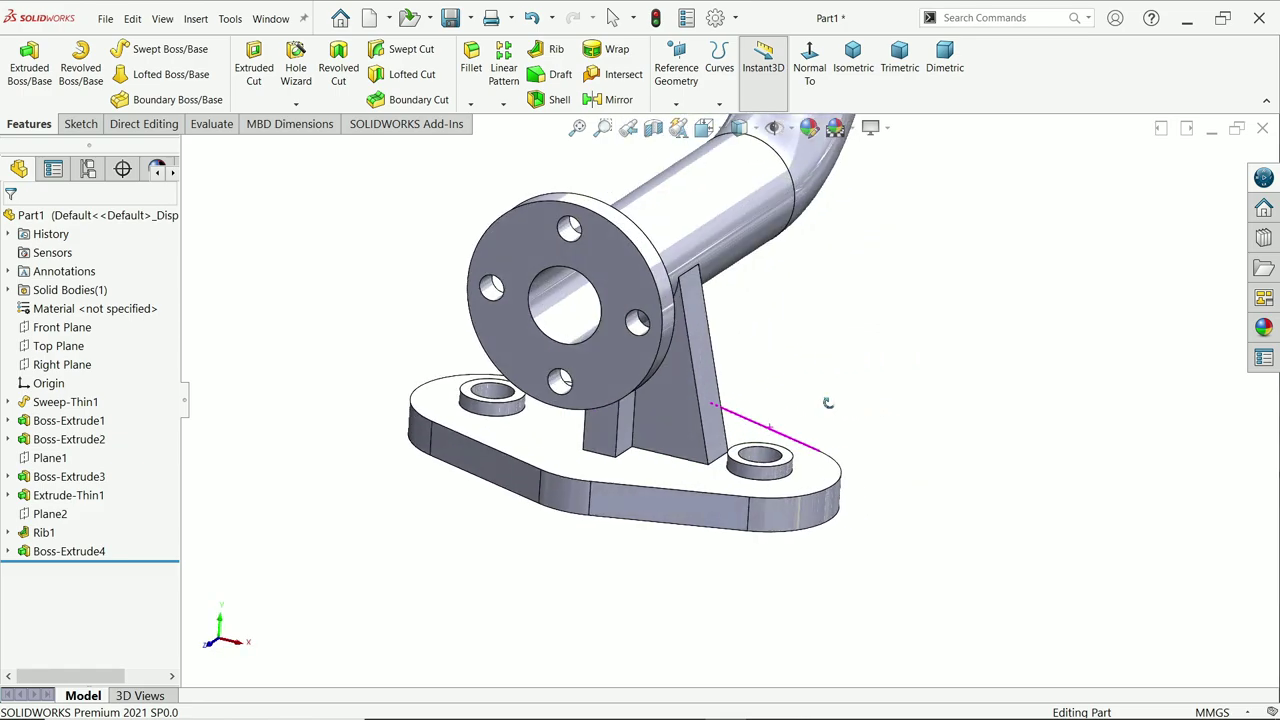
click(608, 99)
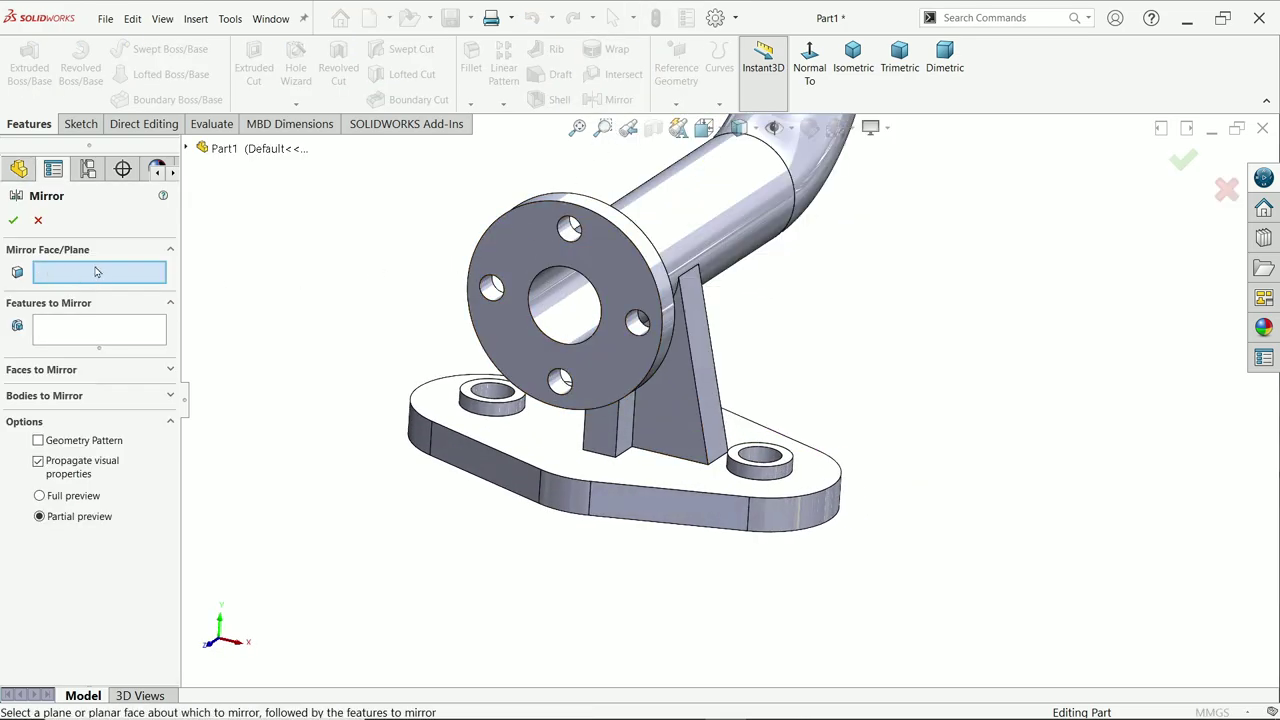
click(187, 148)
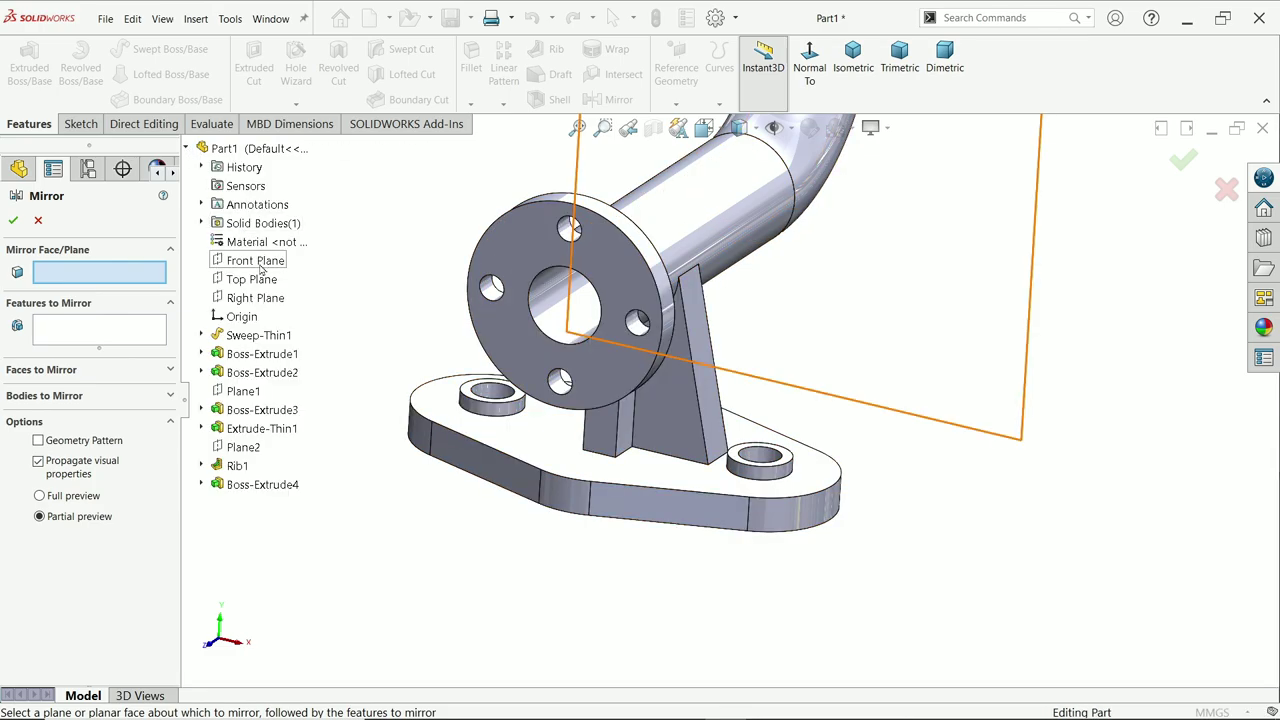
click(255, 300)
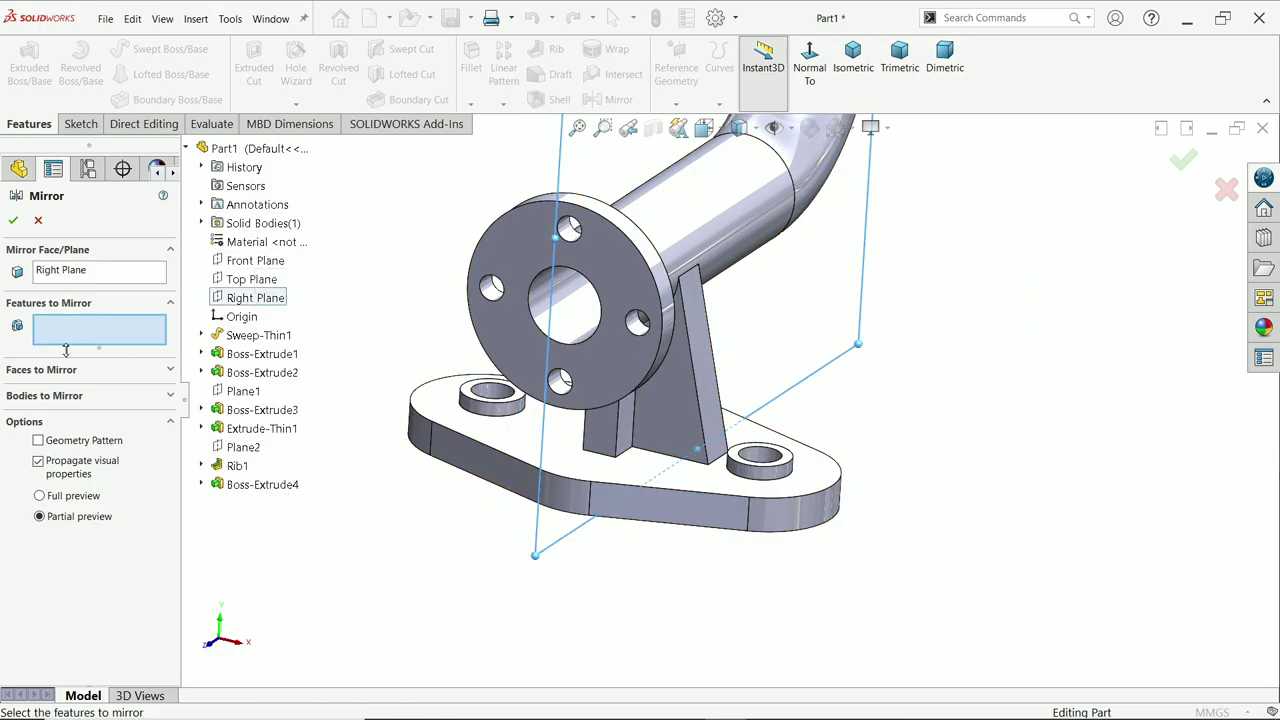
click(697, 410)
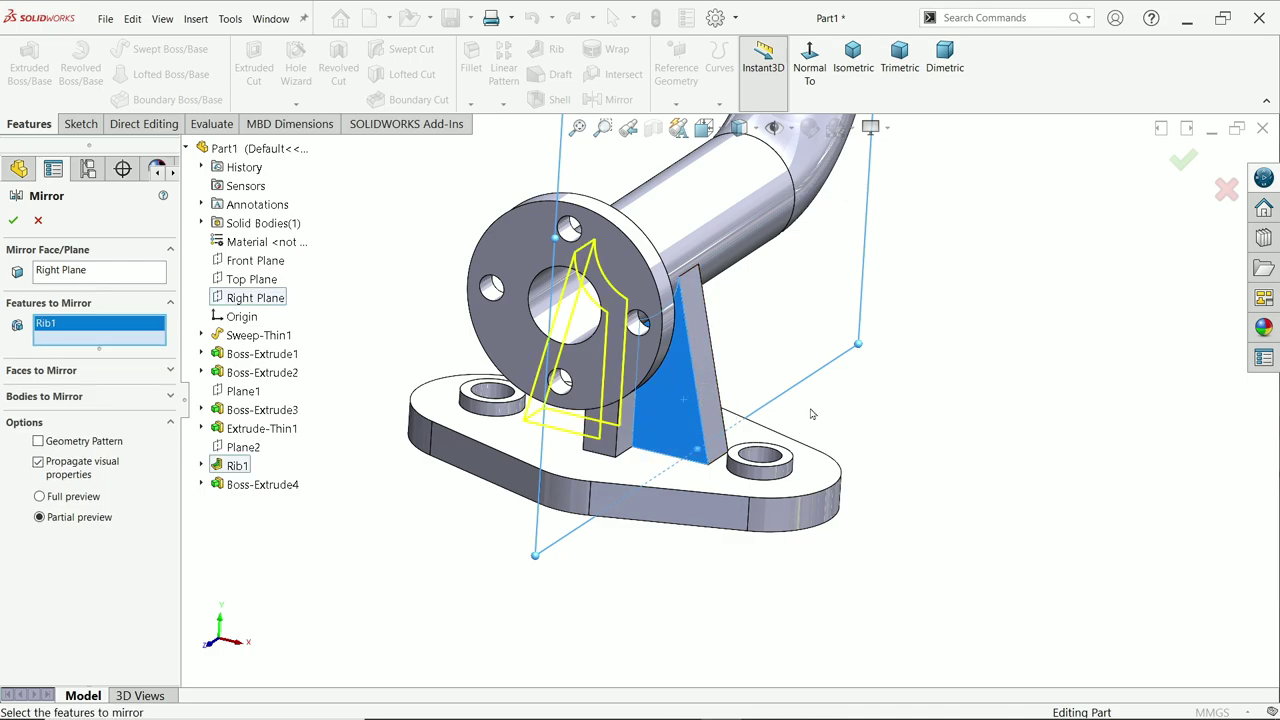
middle_drag(841, 407, 913, 425)
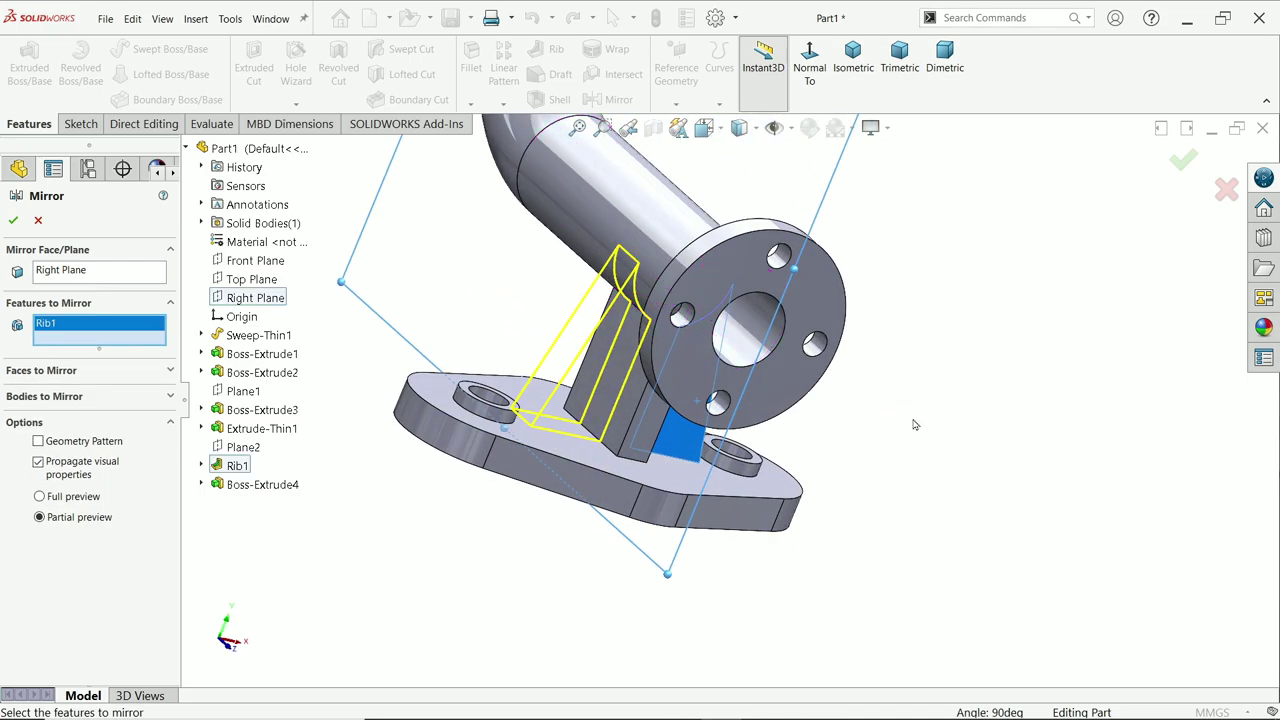
click(14, 221)
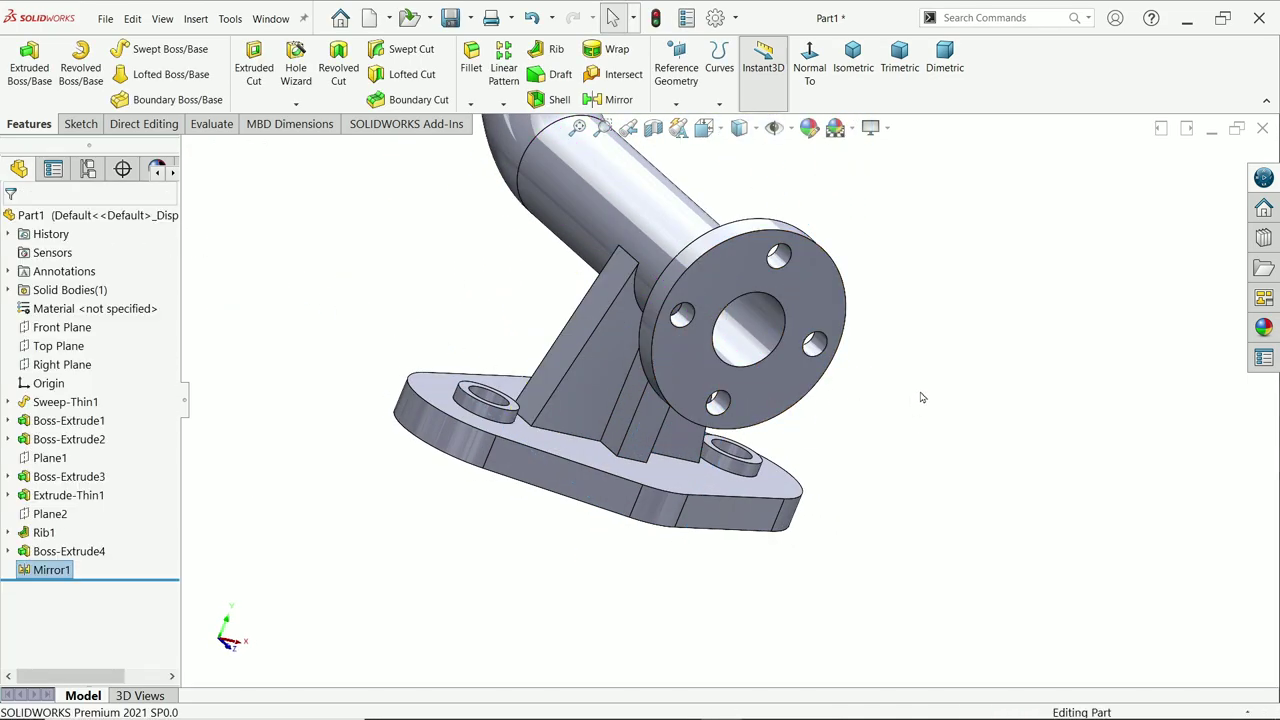
- Assign AISI 1020 steel from the SOLIDWORKS Materials library to the part
middle_drag(923, 394, 840, 340)
click(862, 78)
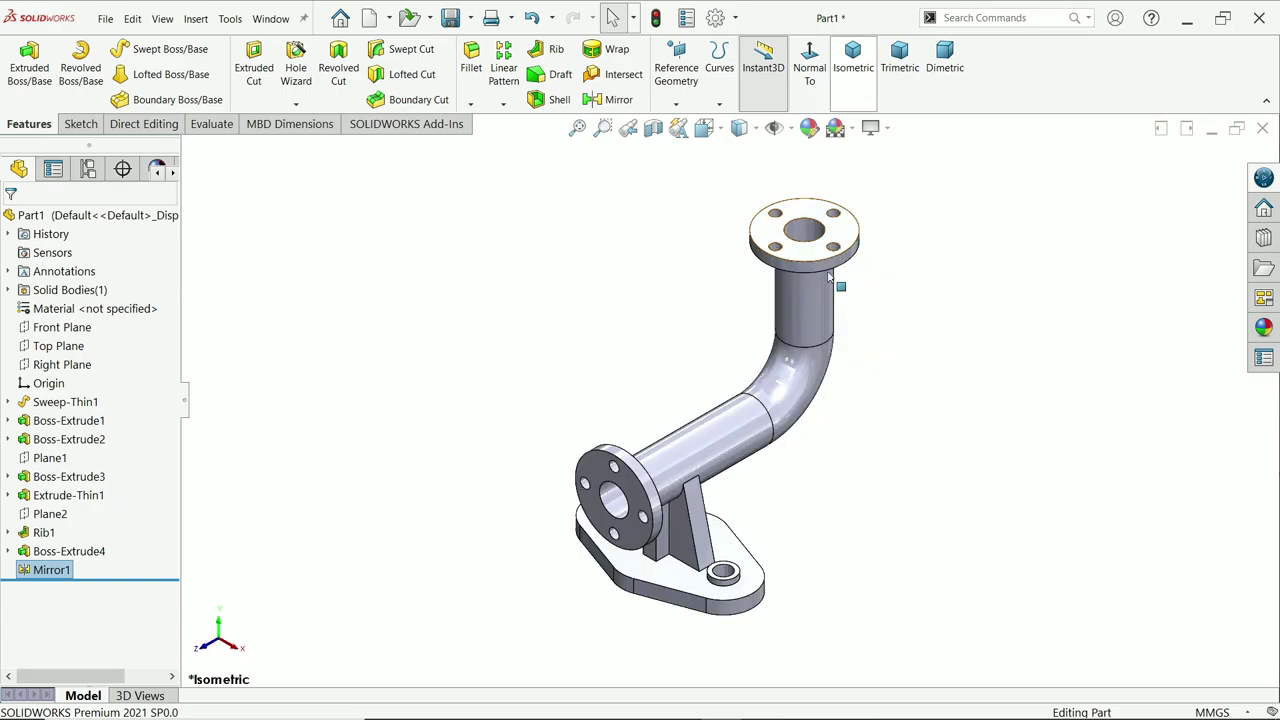
scroll(756, 487, down, 2)
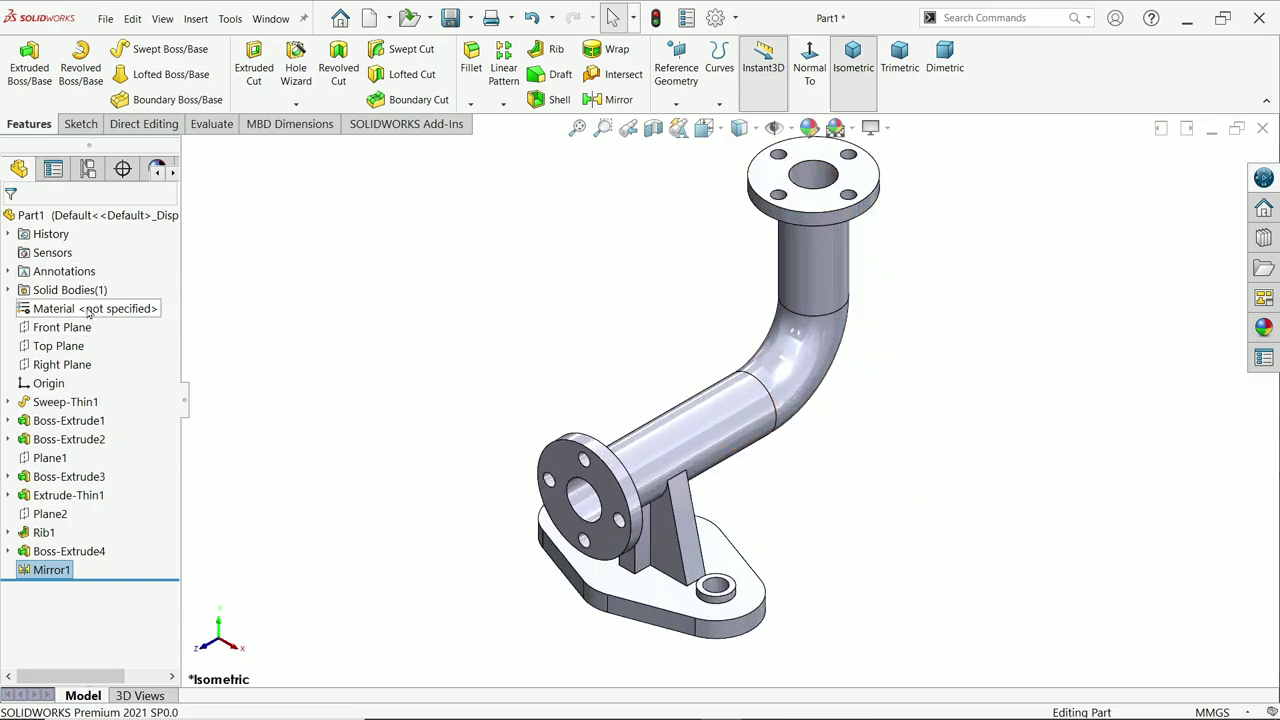
right_click(88, 309)
click(130, 321)
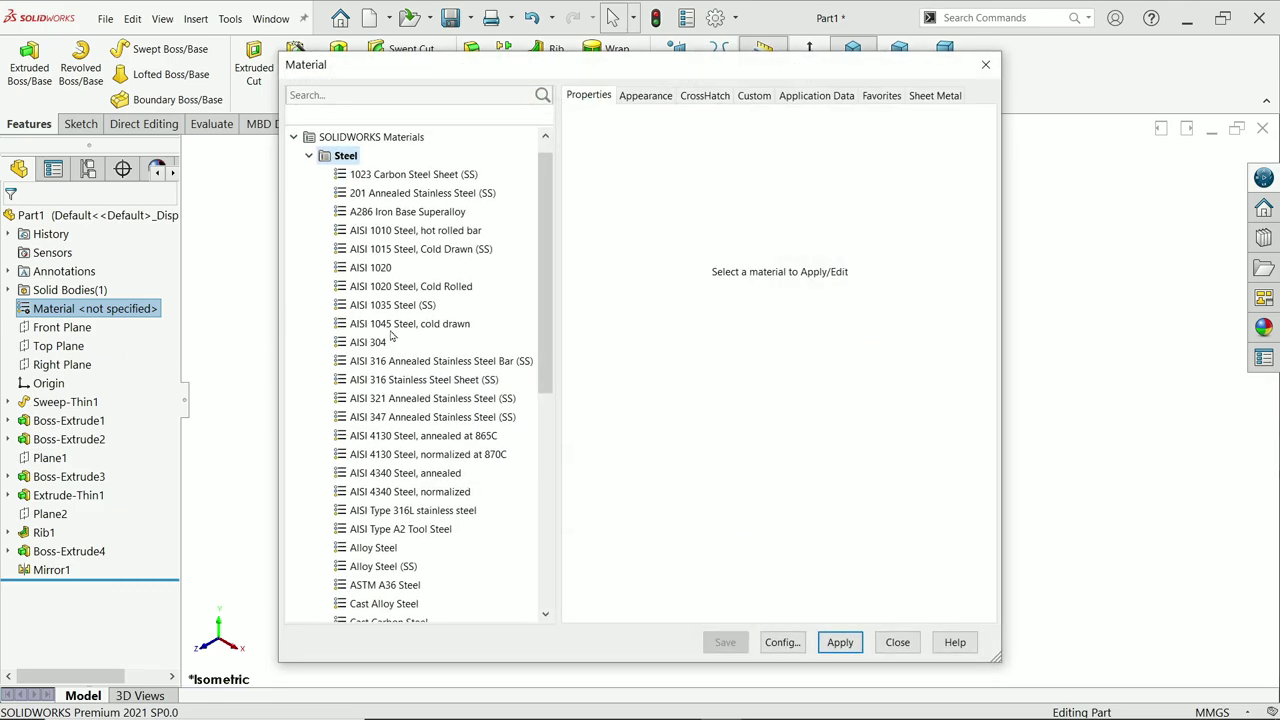
click(375, 270)
click(841, 644)
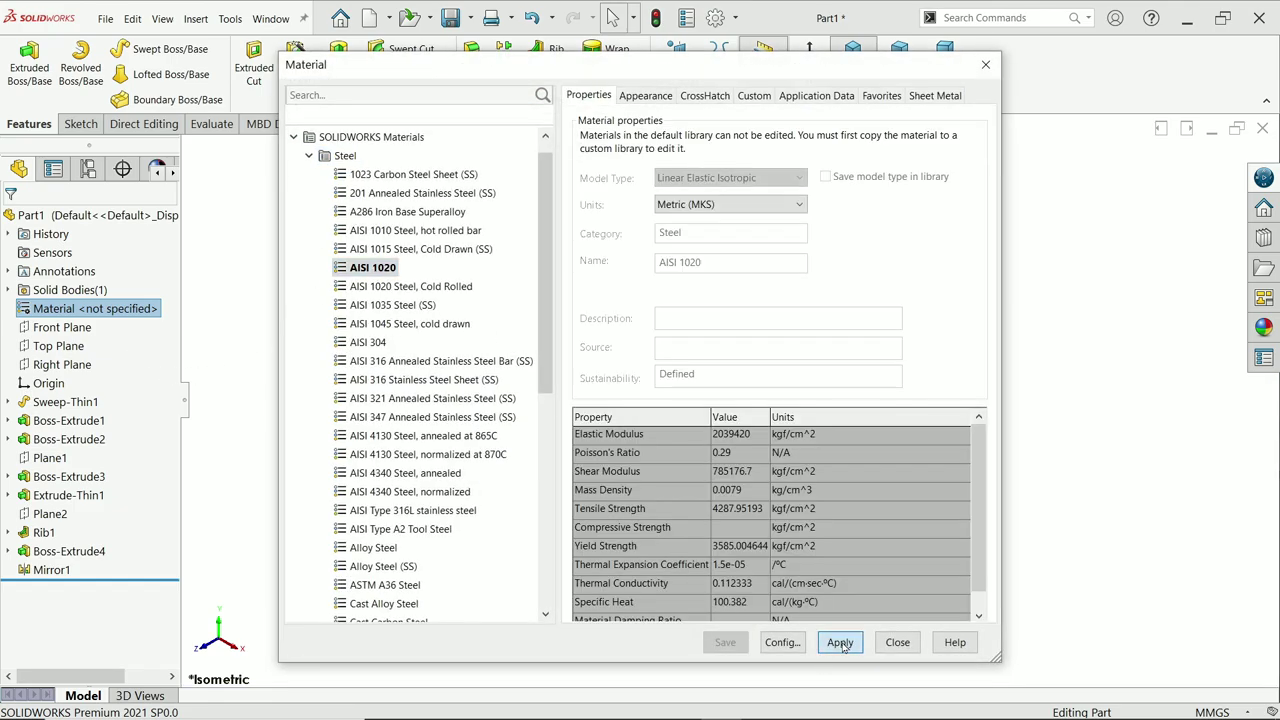
click(897, 644)
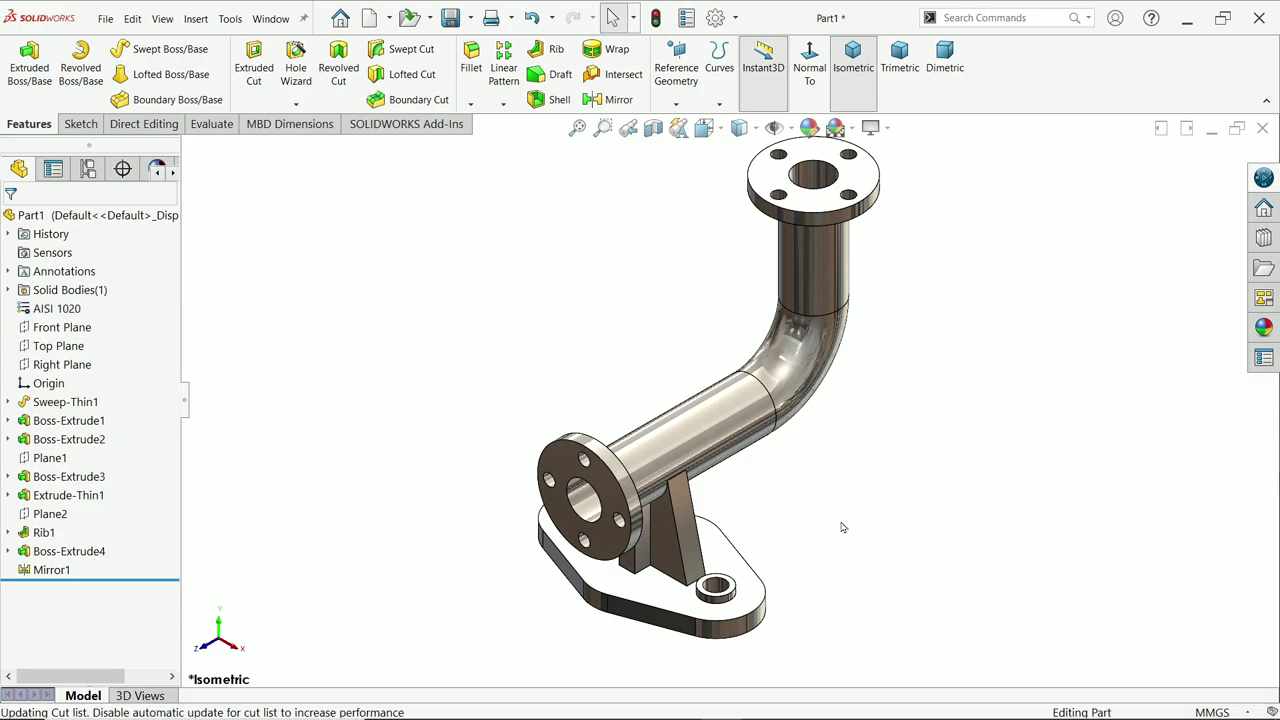
mouse_move(835, 488)
middle_down()
mouse_move(817, 471)
mouse_move(785, 481)
mouse_move(829, 514)
mouse_move(817, 466)
mouse_move(829, 504)
middle_up()
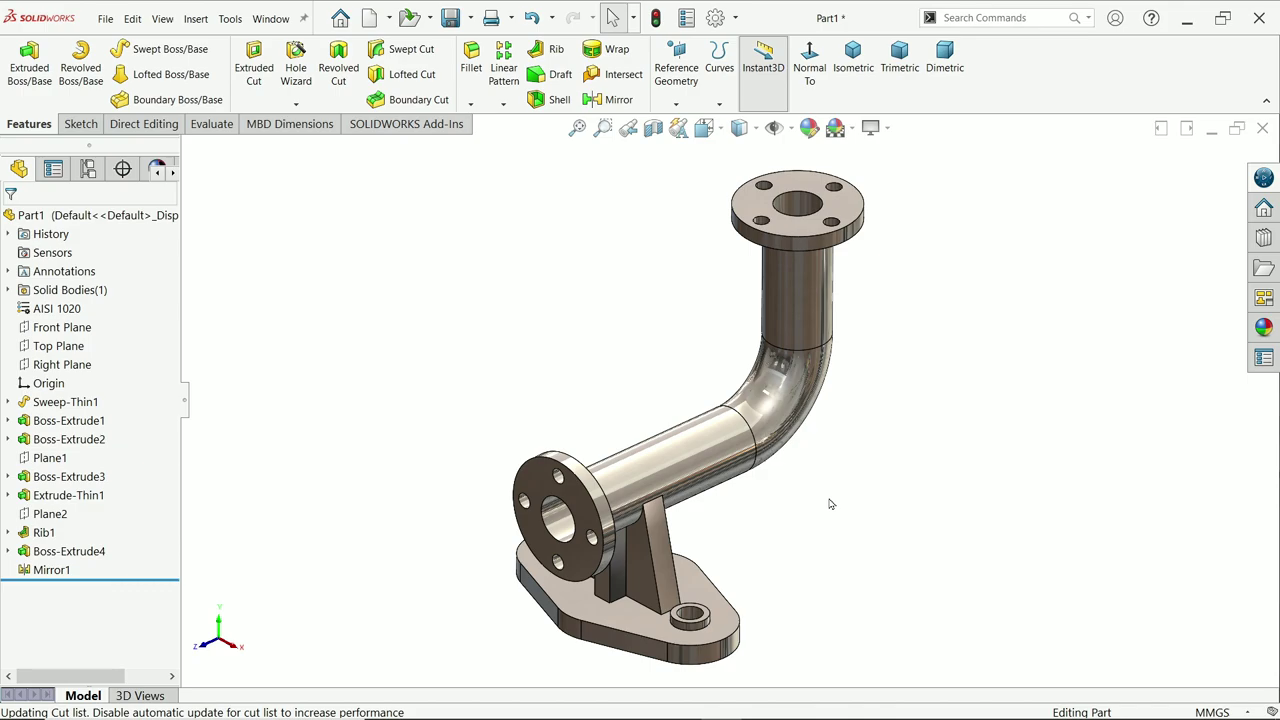